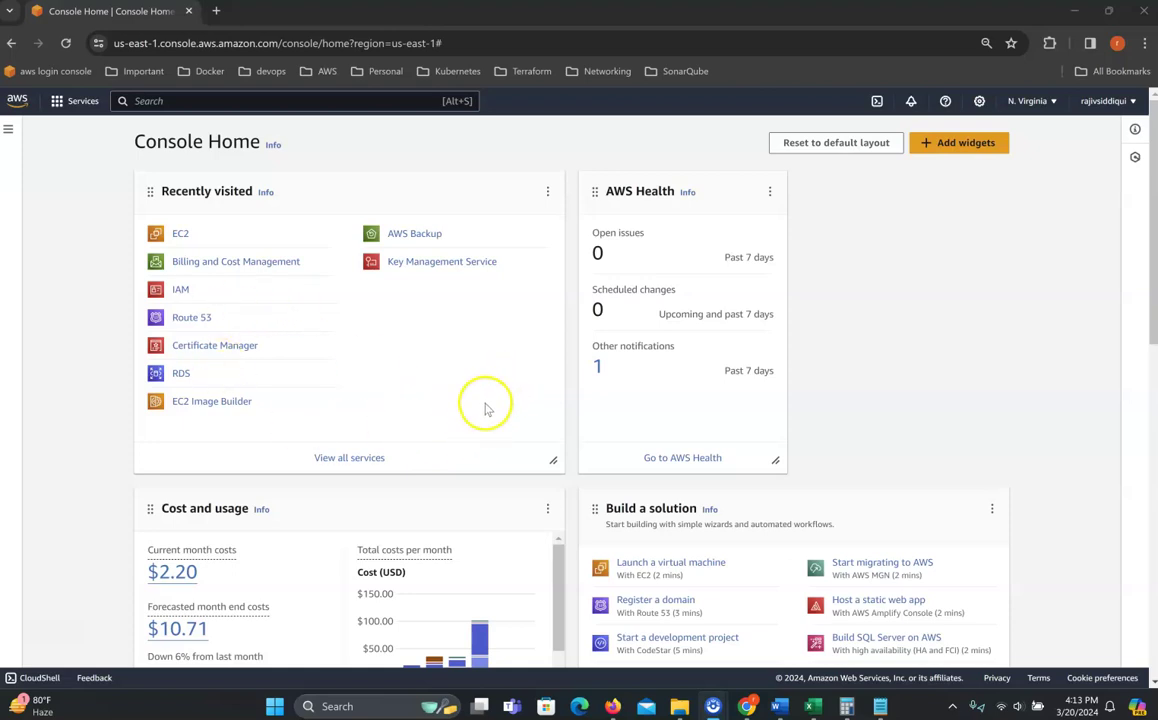
Step: Search the AWS services for ec2, open the EC2 dashboard and look over its navigation sections and resources
left_click(190, 108)
type("ec2")
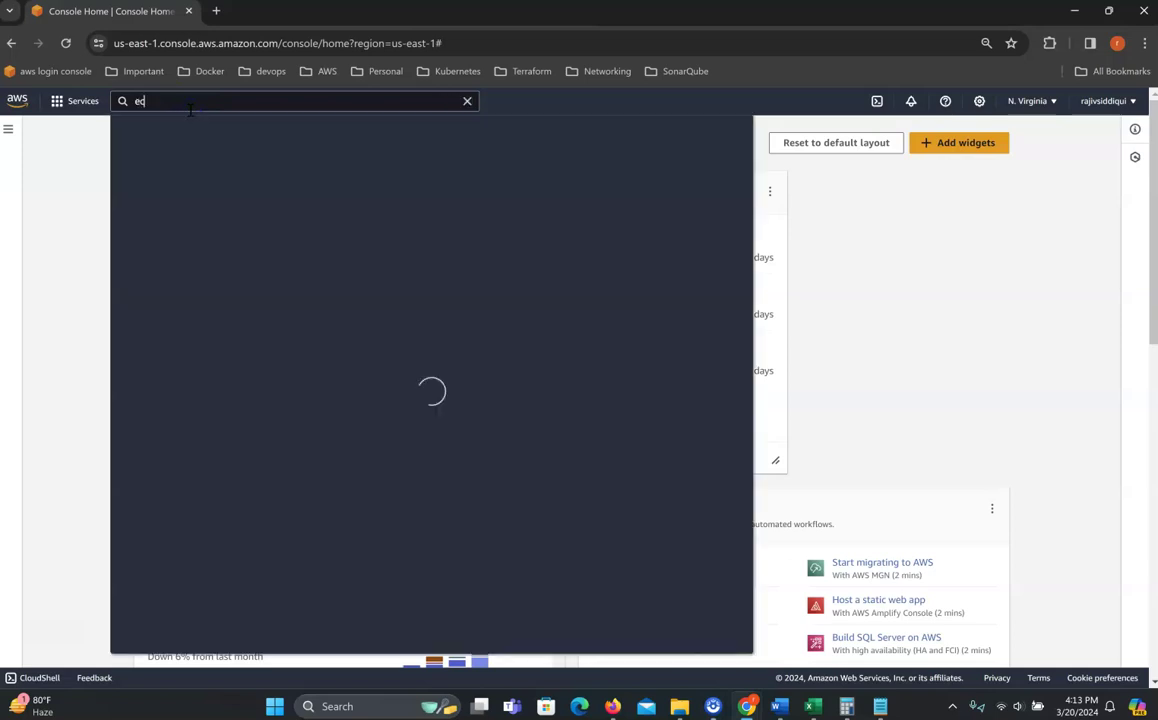
left_click(338, 214)
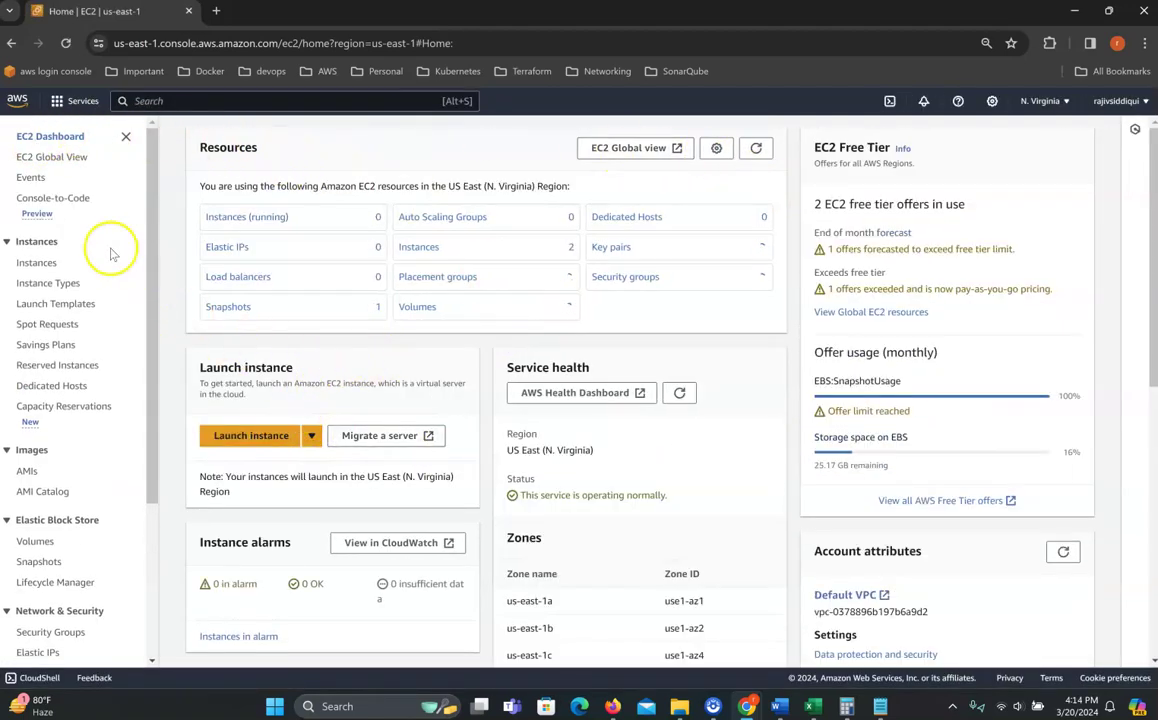
scroll(150, 227, "down", 3)
scroll(160, 200, "up", 2)
scroll(168, 180, "up", 2)
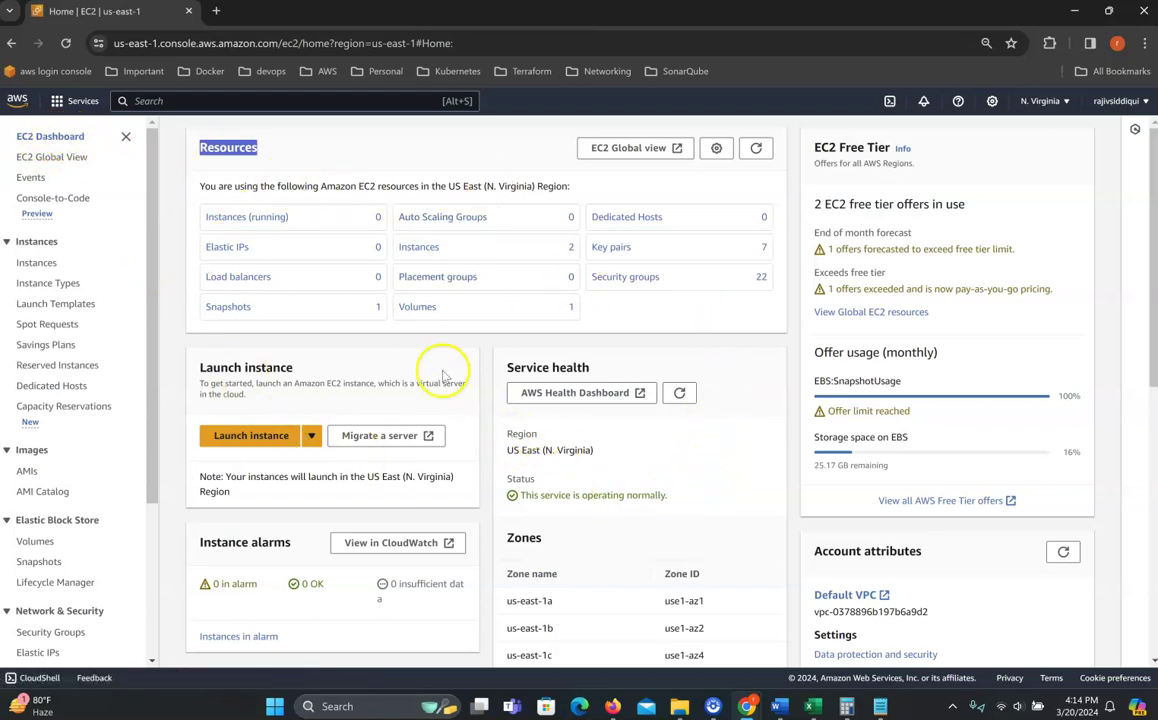
Step: Open EC2 Global View in a new browser tab and examine the resource summary and the resource counts per region
right_click(57, 159)
left_click(84, 176)
left_click(272, 14)
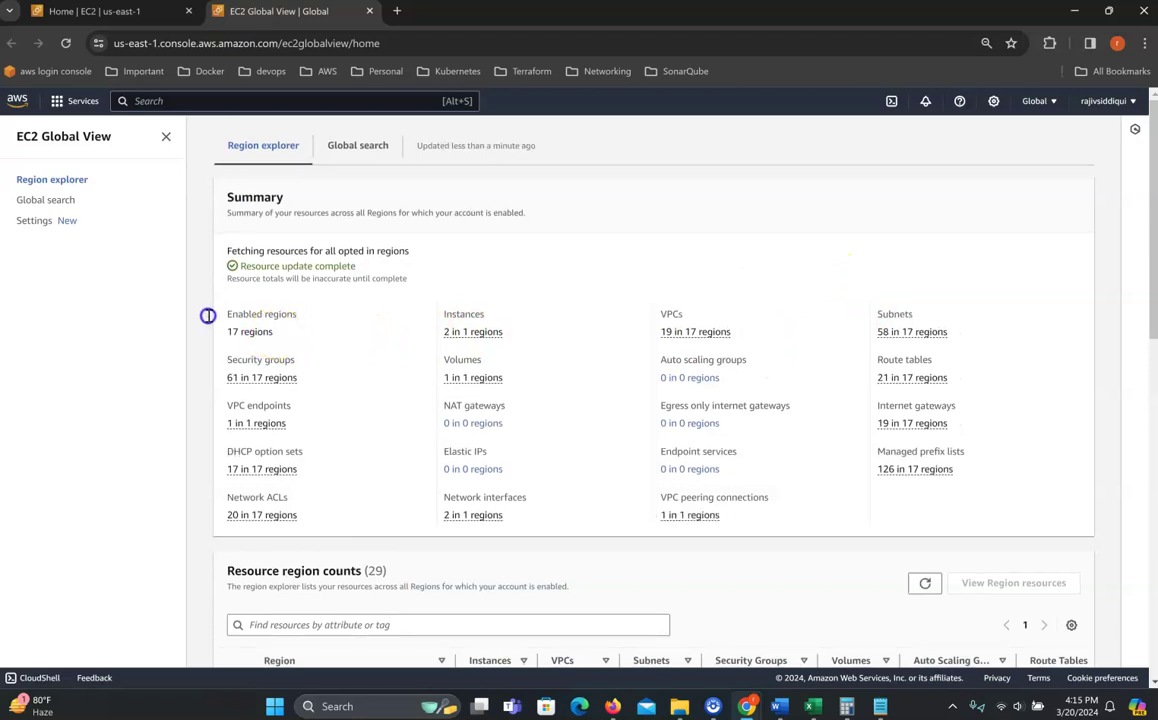
left_click_drag(209, 315, 230, 372)
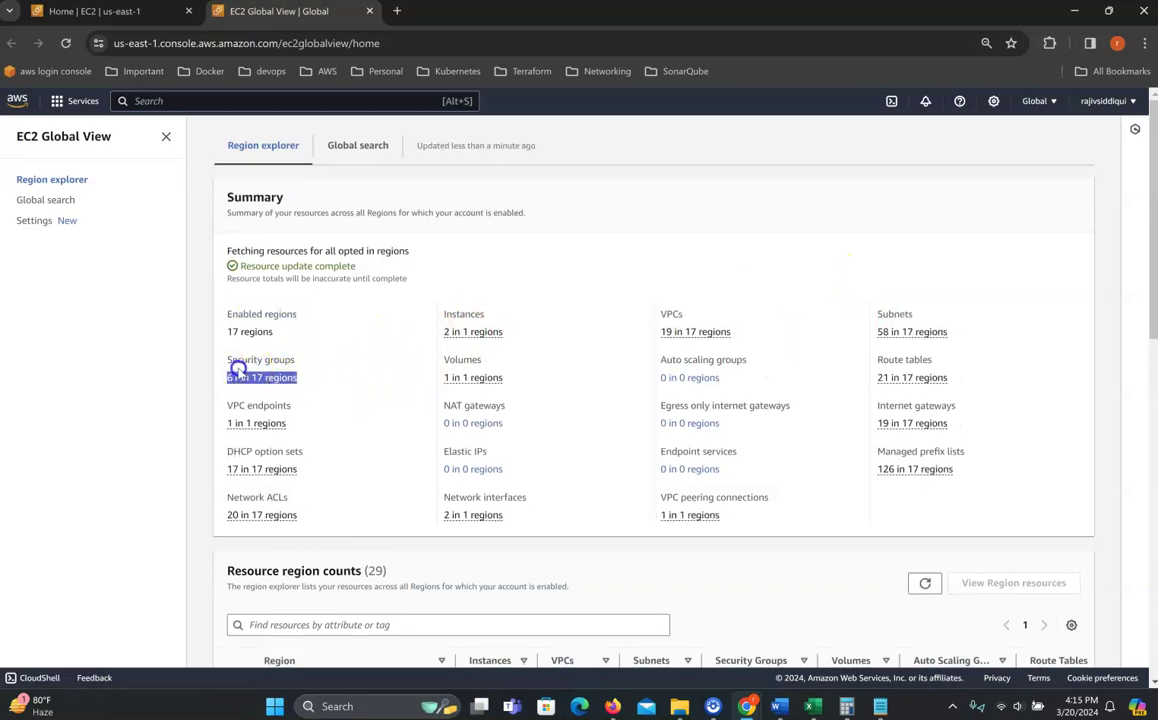
left_click(295, 423)
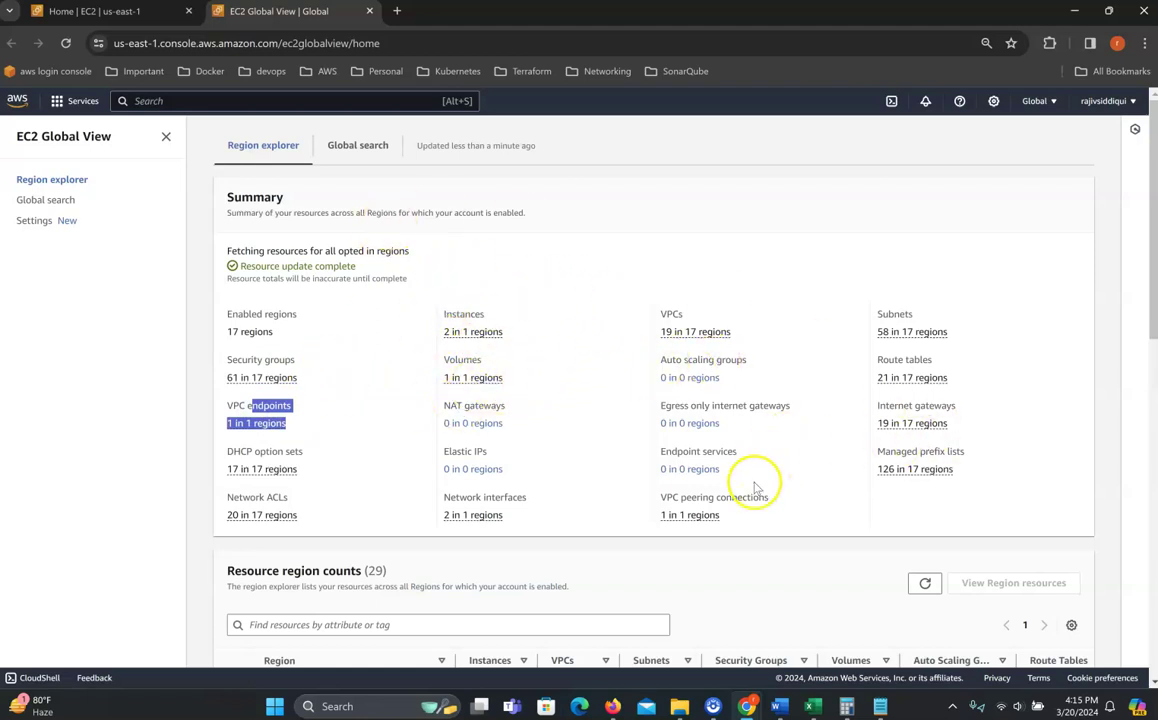
scroll(748, 486, "down", 4)
scroll(493, 428, "up", 2)
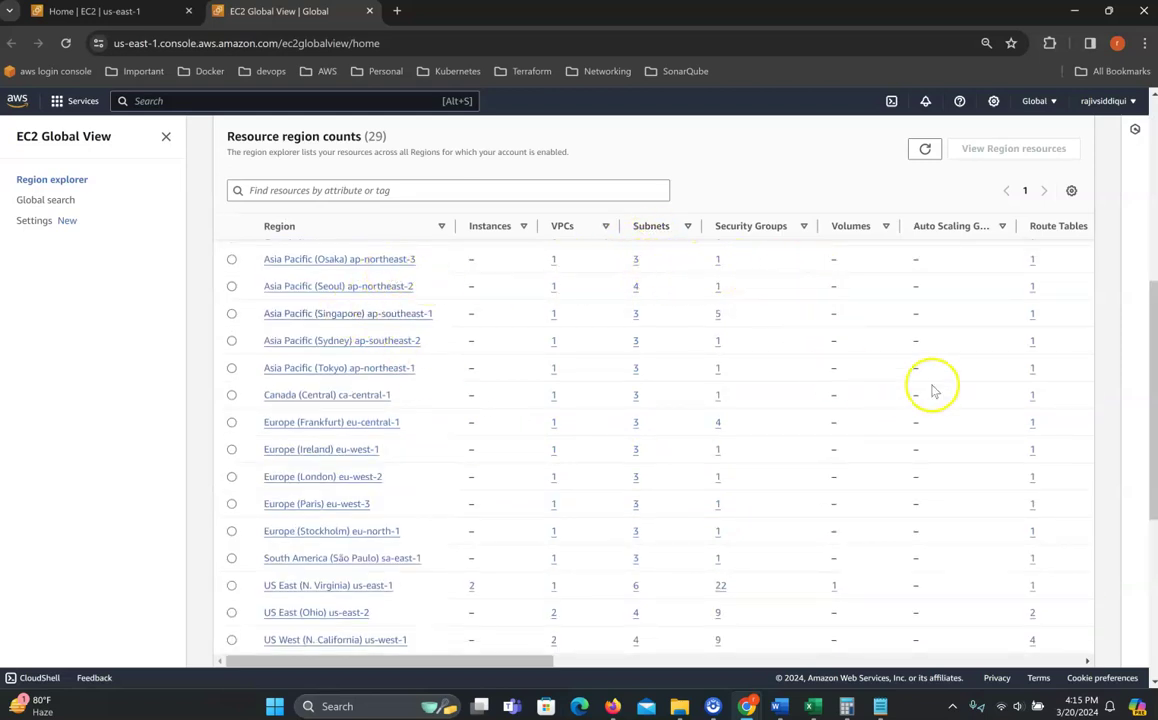
scroll(737, 439, "up", 4)
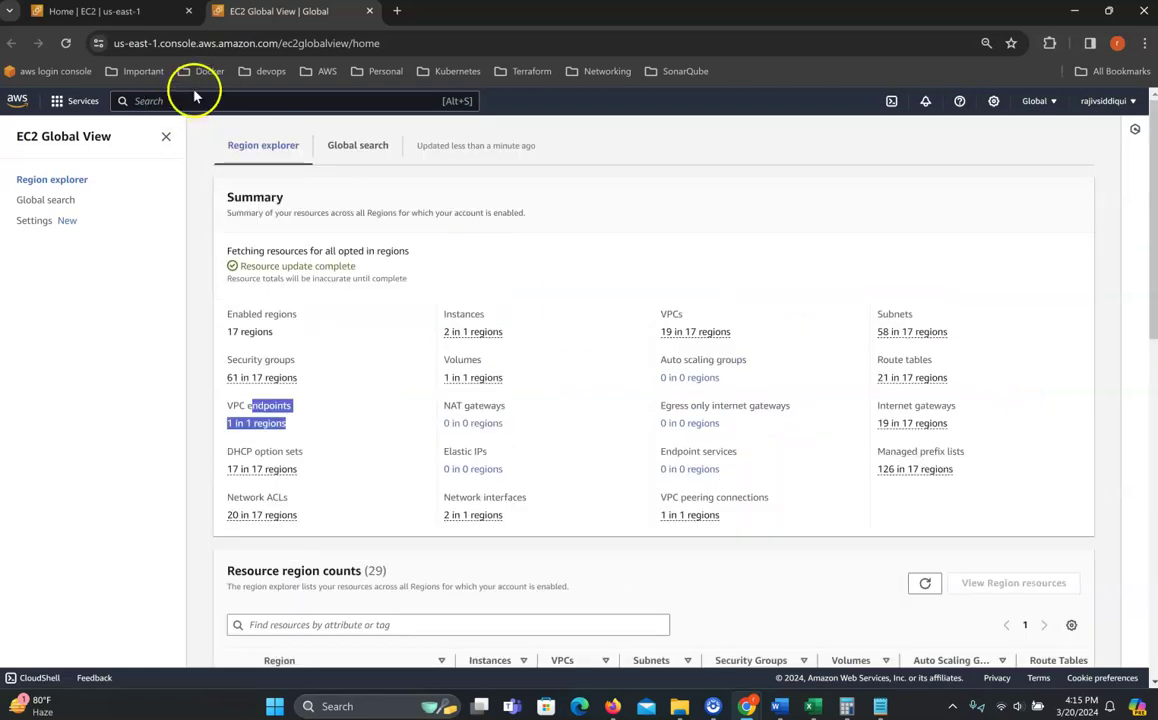
Step: Return to the EC2 dashboard, open the Instances list there, and bring up the Instance Types page in a new browser tab
left_click(145, 15)
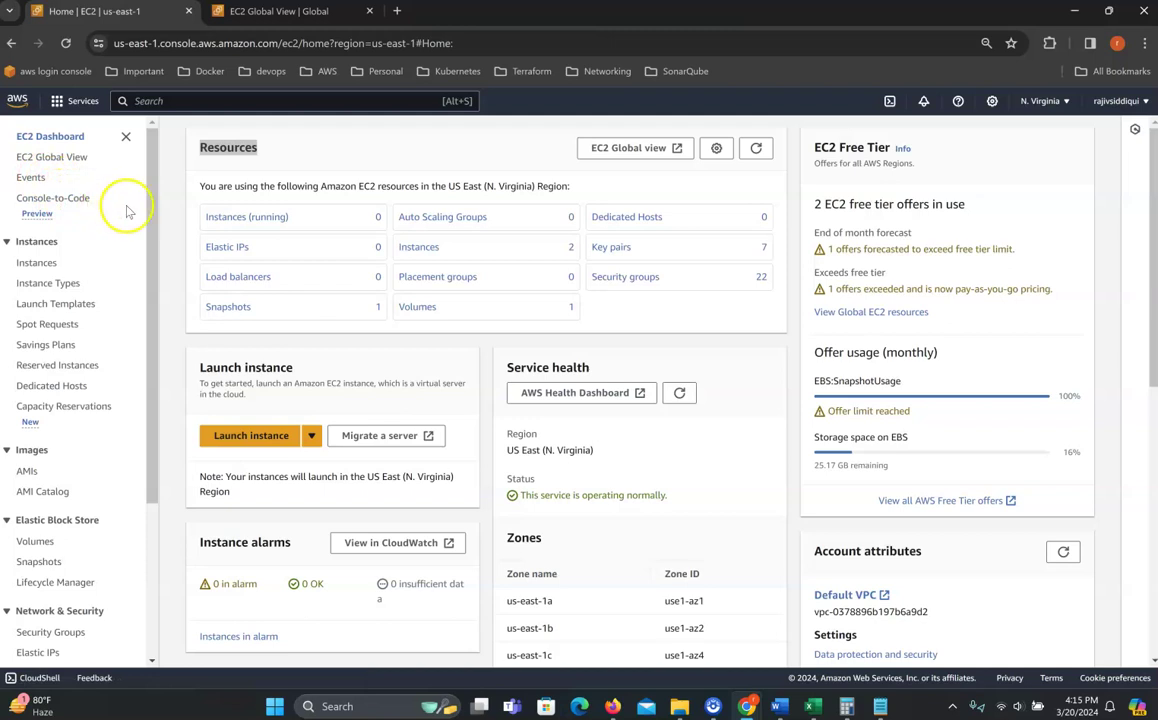
left_click(42, 264)
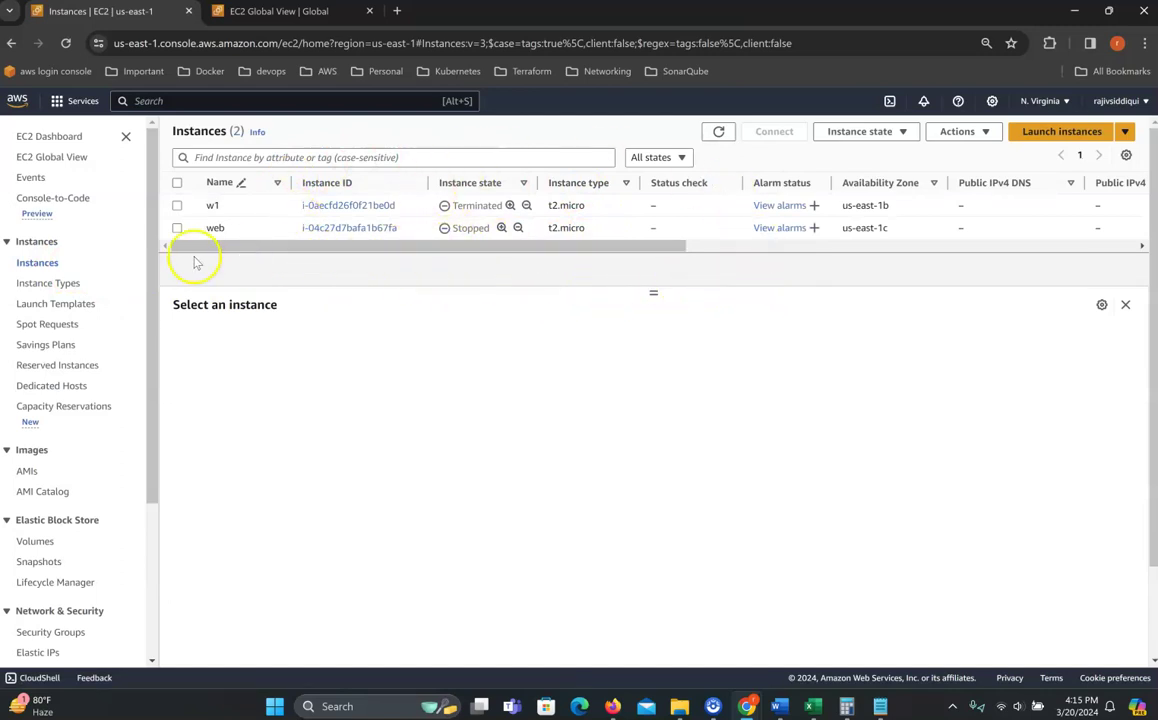
right_click(62, 285)
left_click(100, 298)
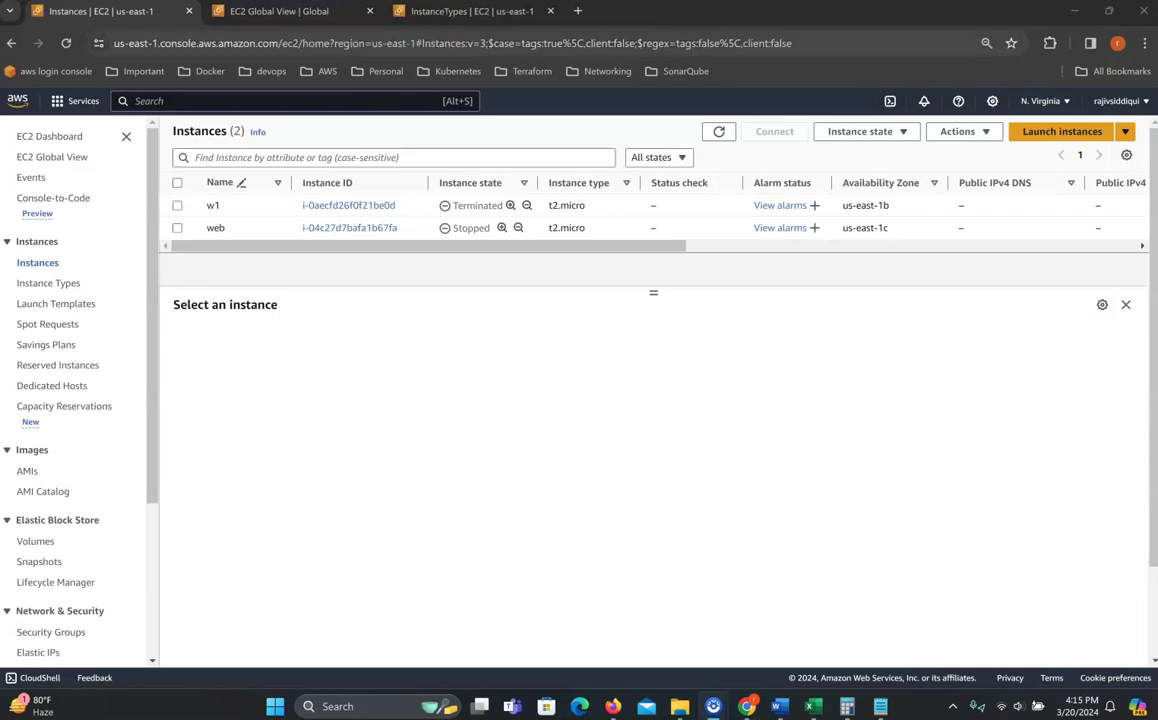
left_click(405, 13)
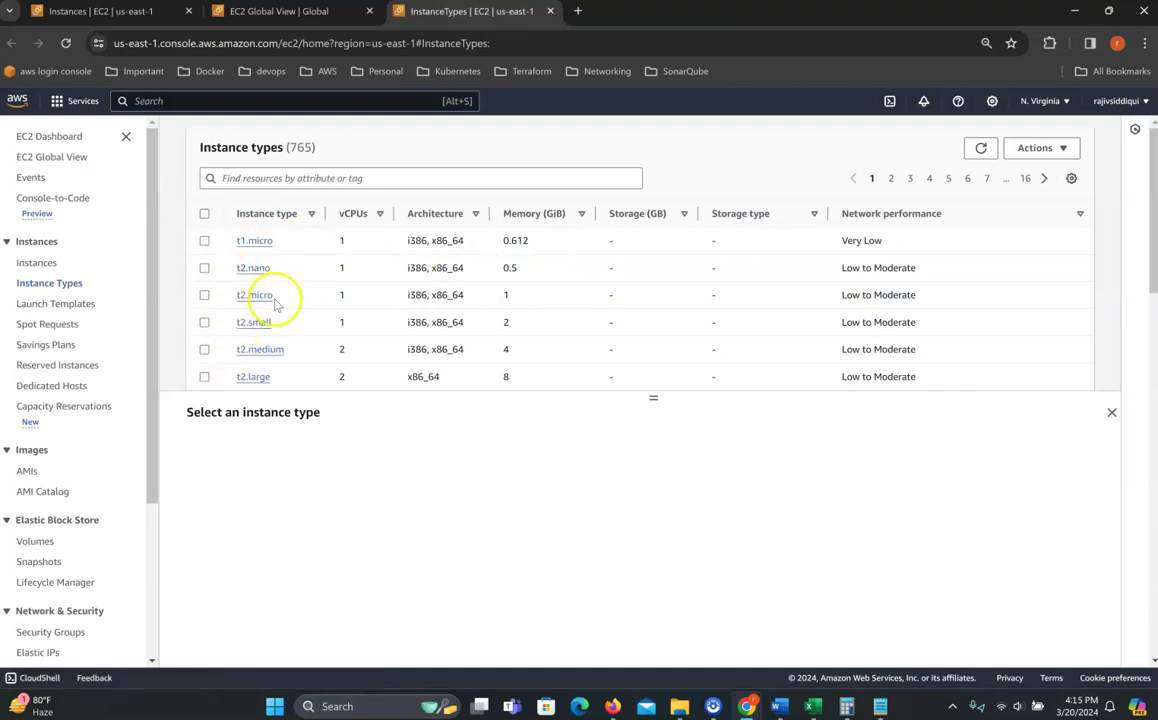
Step: Select the c5a.8xlarge instance type to examine its architecture, memory and network performance, and clear the selection
scroll(265, 310, "down", 10)
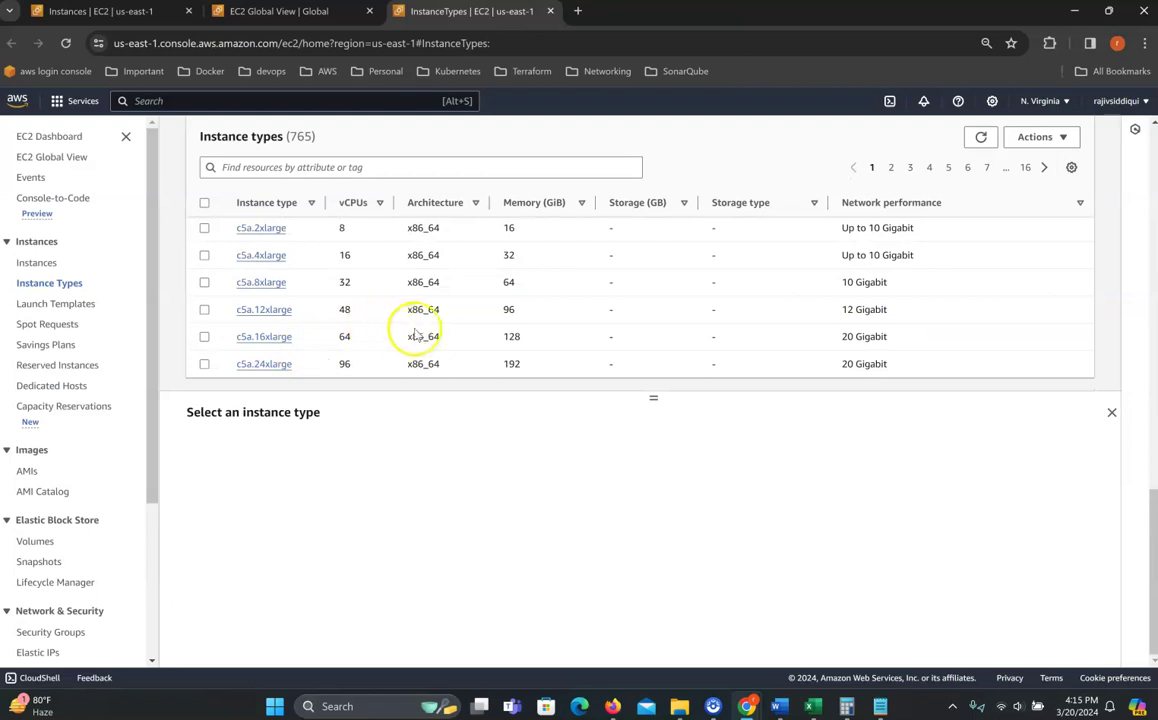
left_click(206, 285)
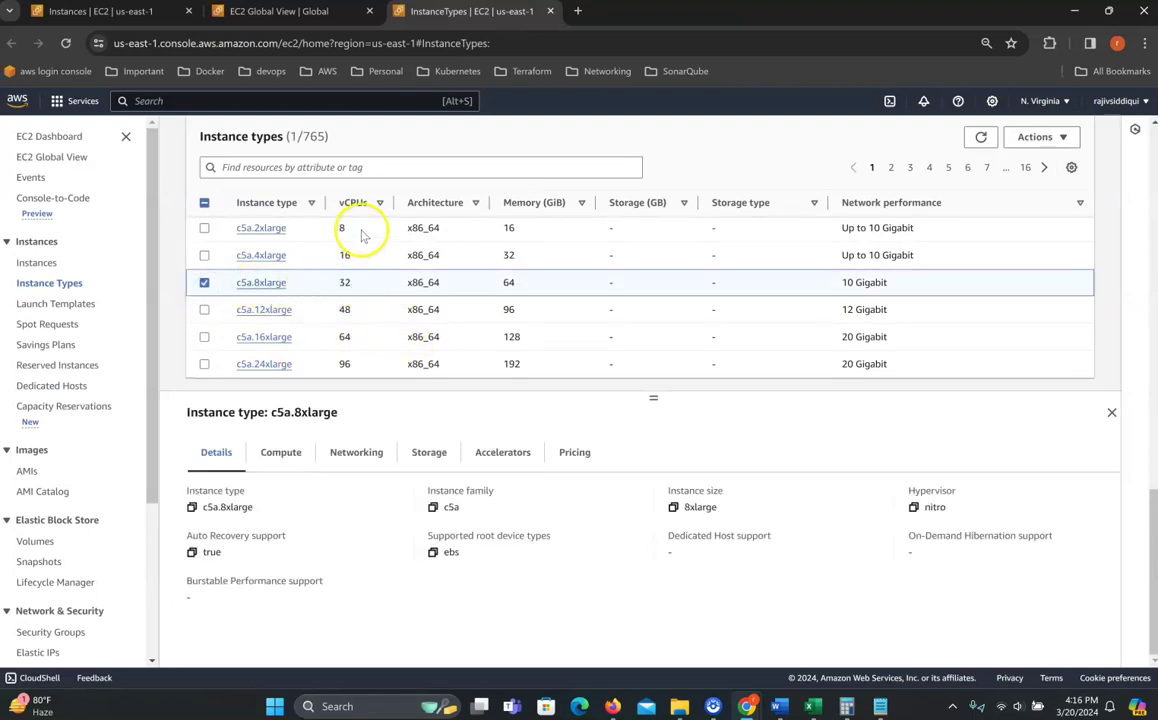
double_click(405, 282)
double_click(508, 282)
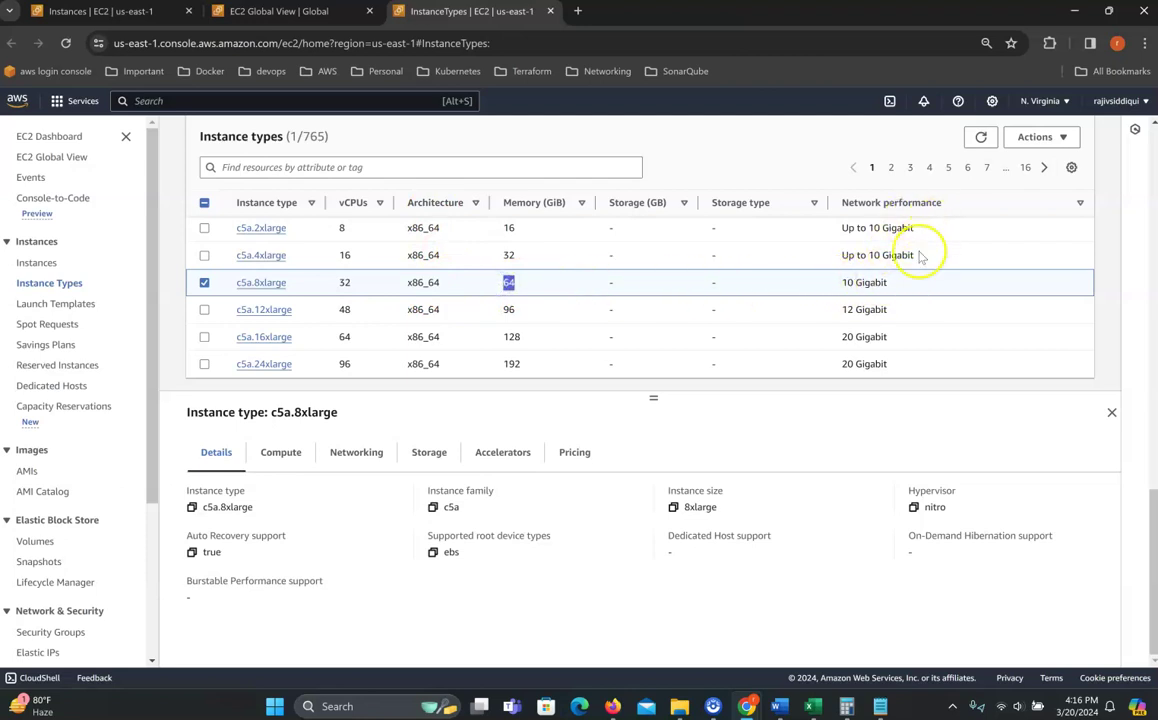
triple_click(842, 283)
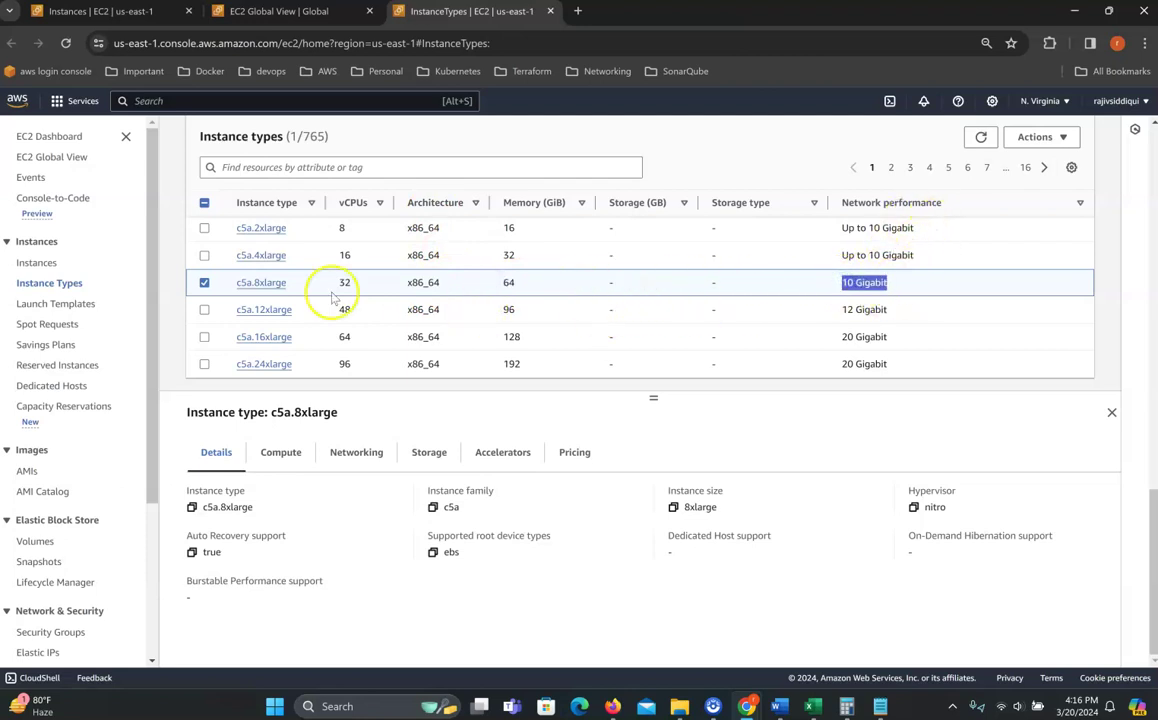
left_click(204, 282)
scroll(318, 310, "up", 15)
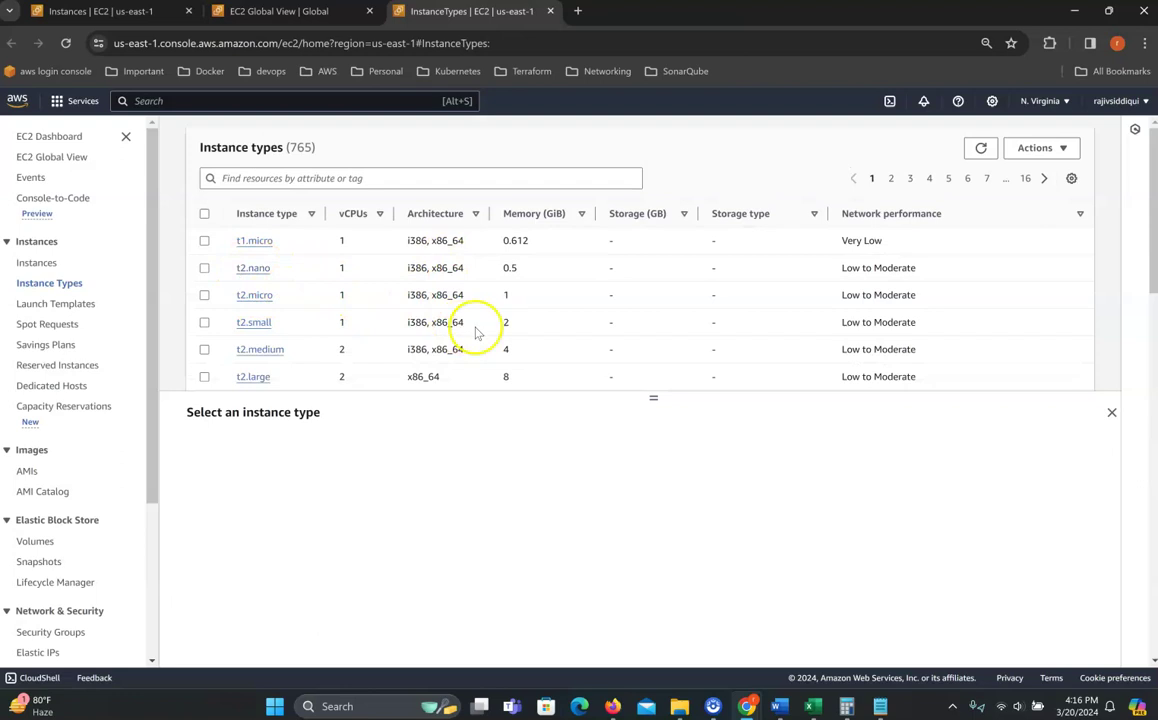
Step: Enable the On-Demand Linux pricing attribute column in the instance types table preferences and confirm
left_click(1072, 180)
scroll(724, 452, "down", 5)
scroll(757, 485, "down", 3)
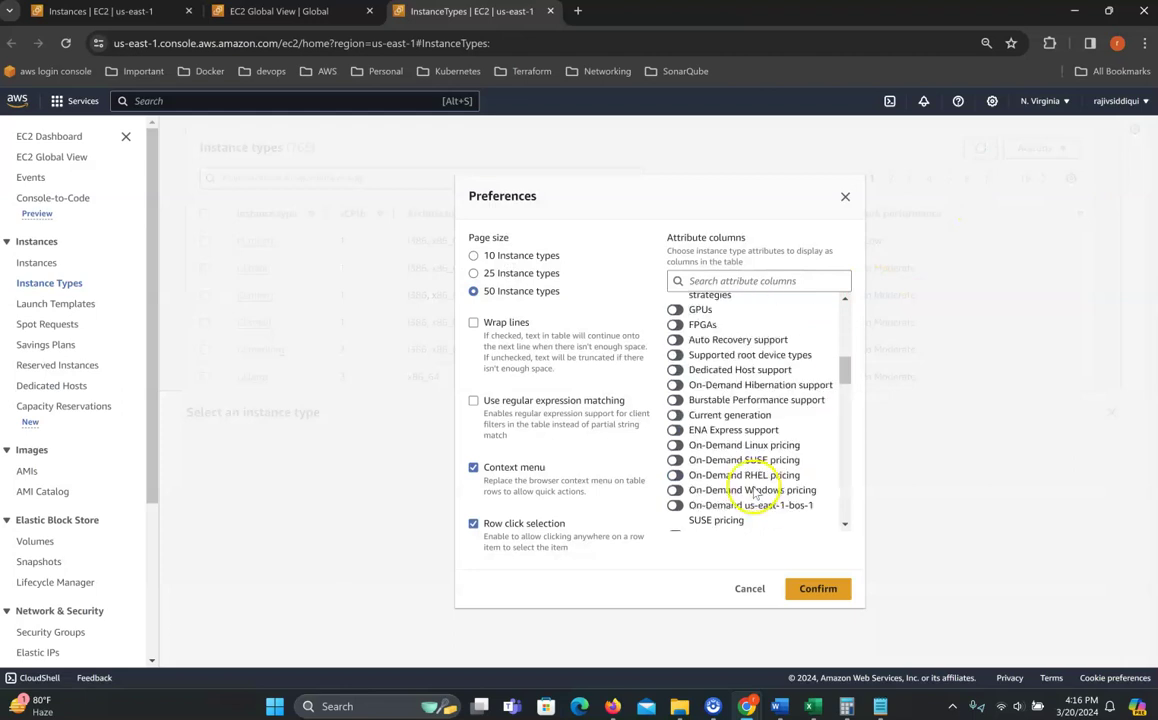
left_click(678, 446)
left_click(814, 588)
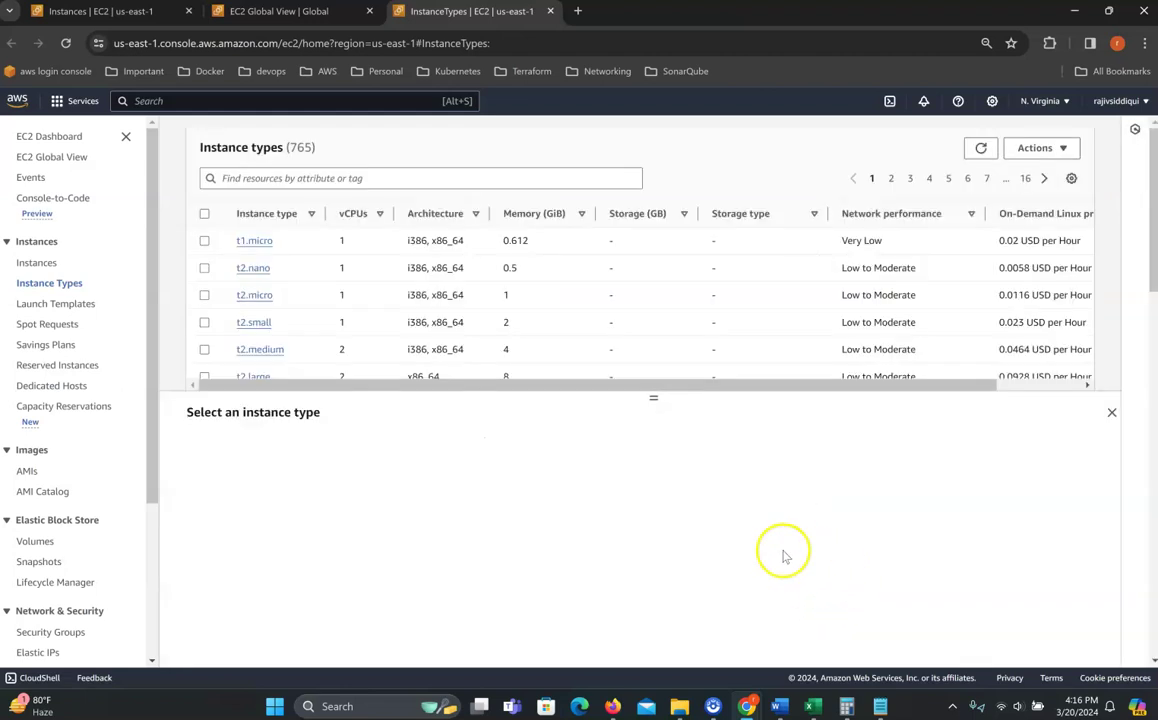
Step: Select the t2.micro instance type, check its On-Demand Linux hourly price, and clear the selection
left_click_drag(744, 385, 412, 398)
left_click(204, 295)
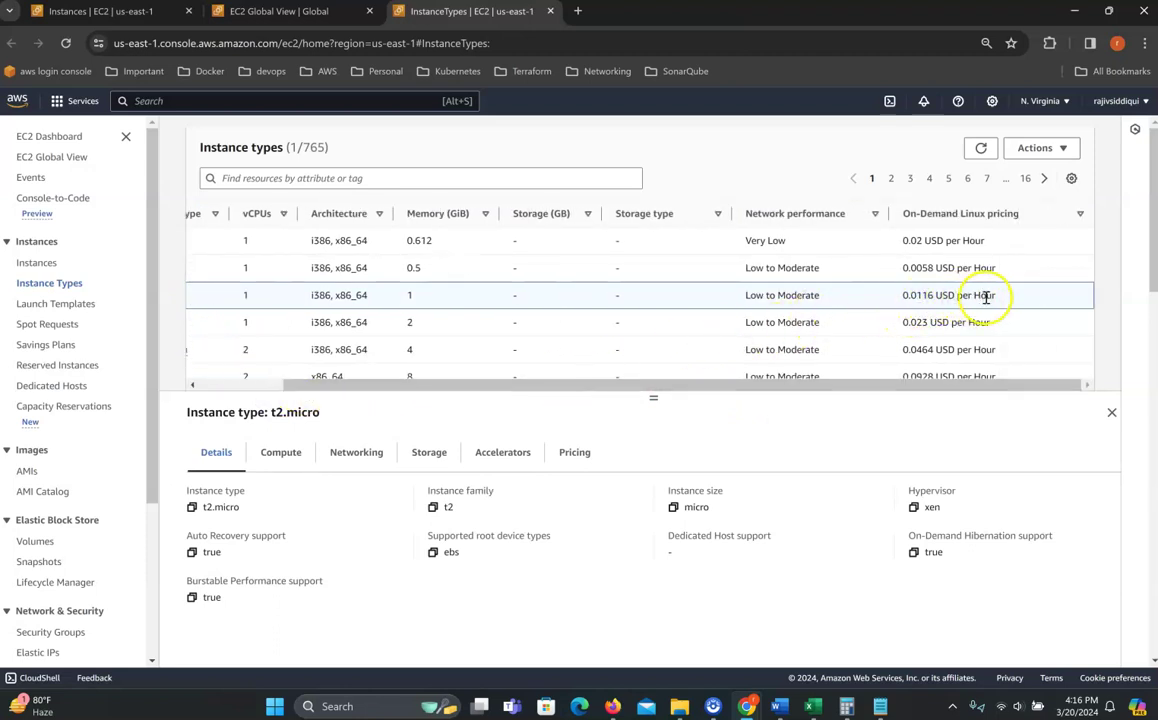
left_click_drag(881, 390, 625, 396)
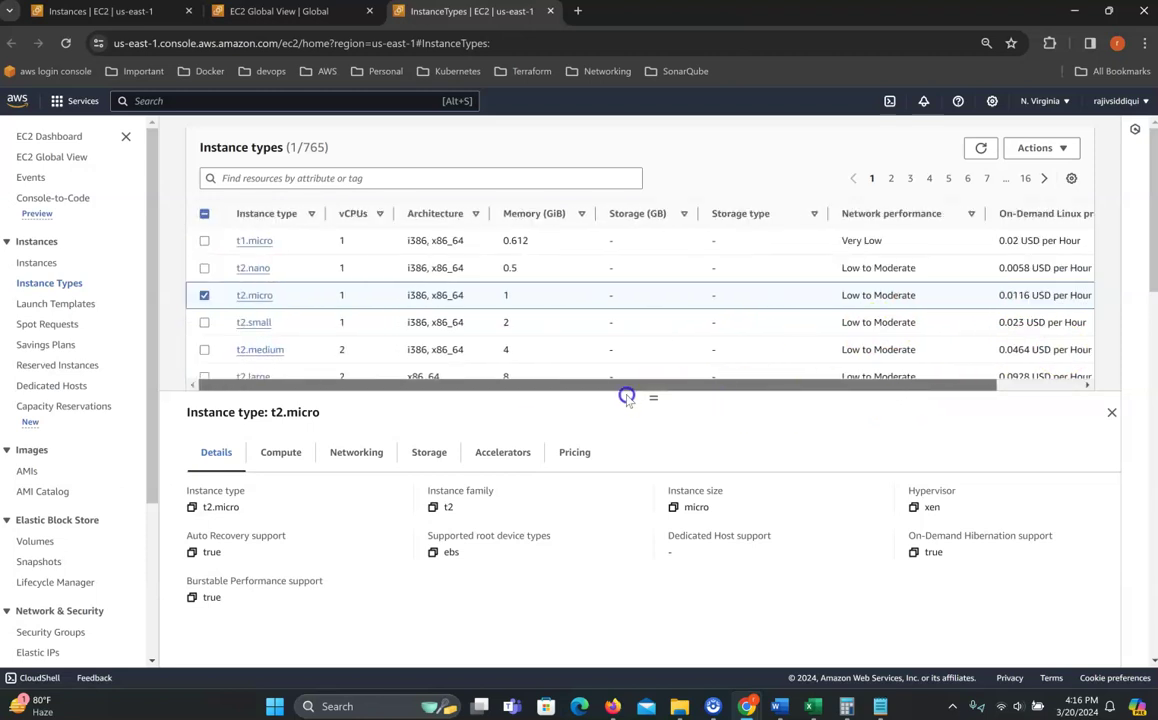
left_click(204, 295)
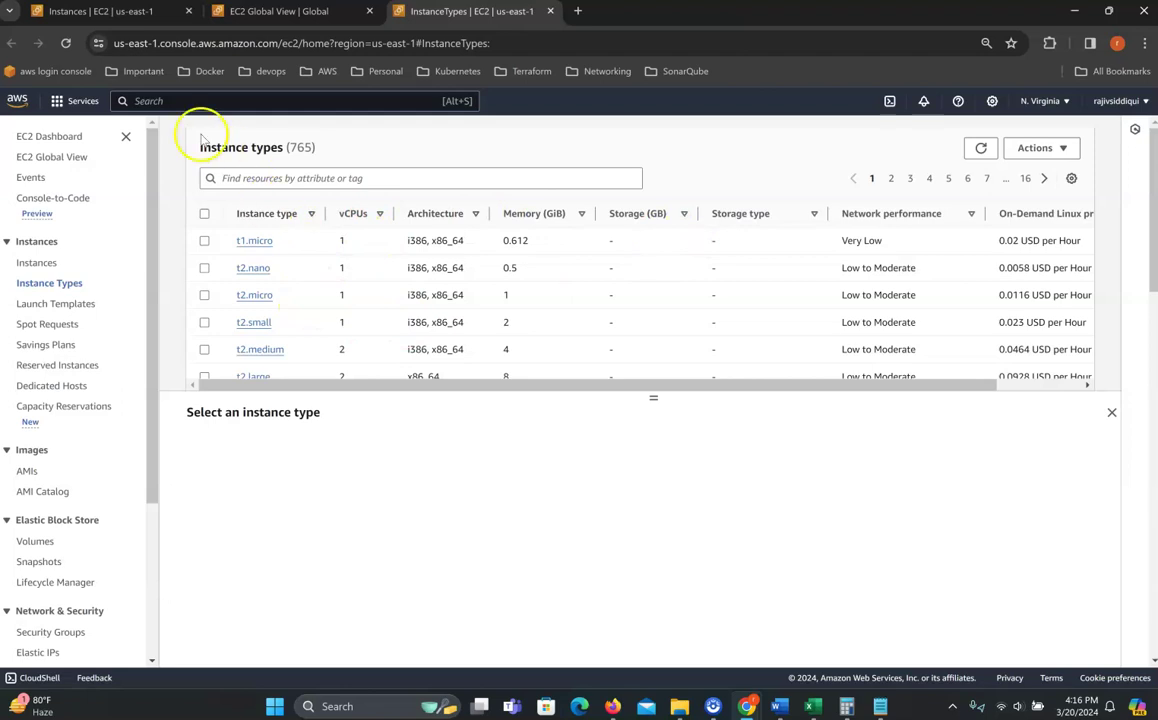
Step: Open the AMIs list from the Instances page and view the private images followed by the public images
left_click(97, 14)
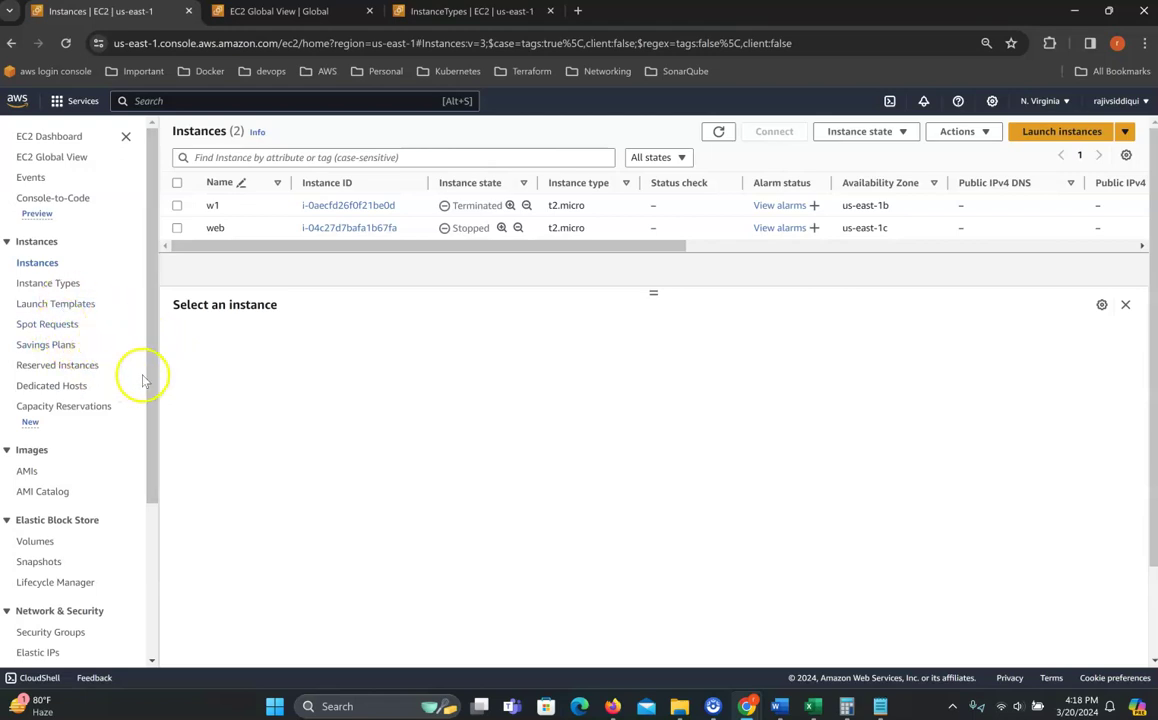
left_click_drag(151, 380, 152, 402)
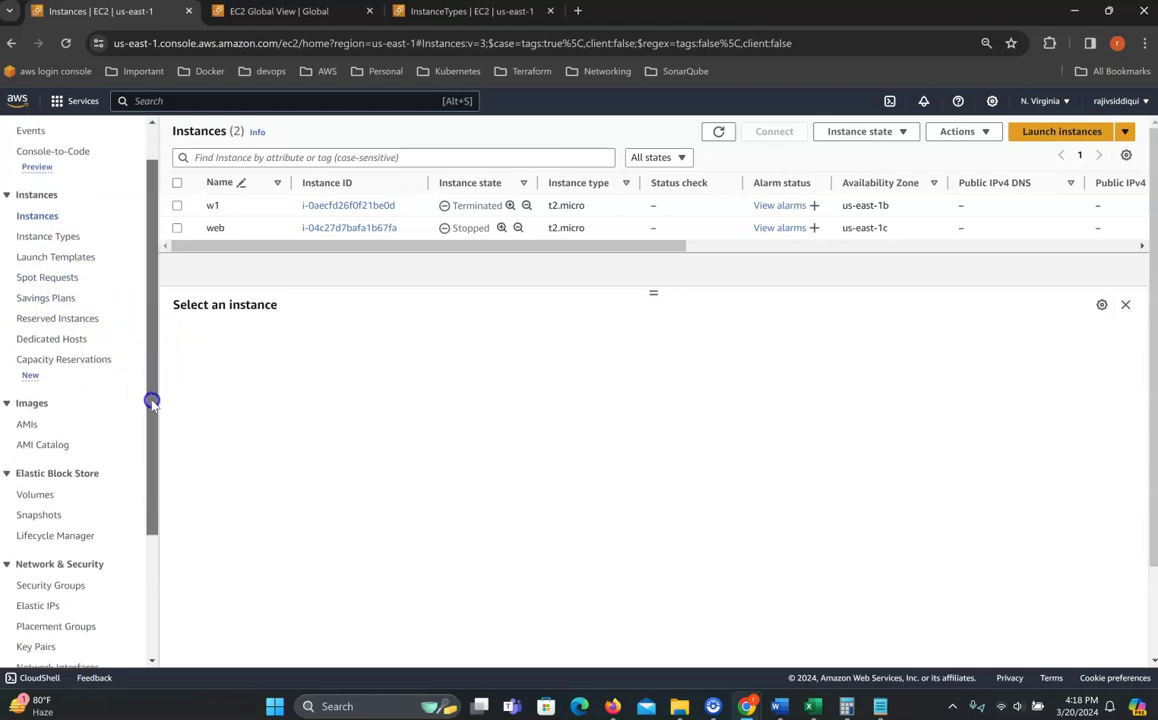
left_click(27, 424)
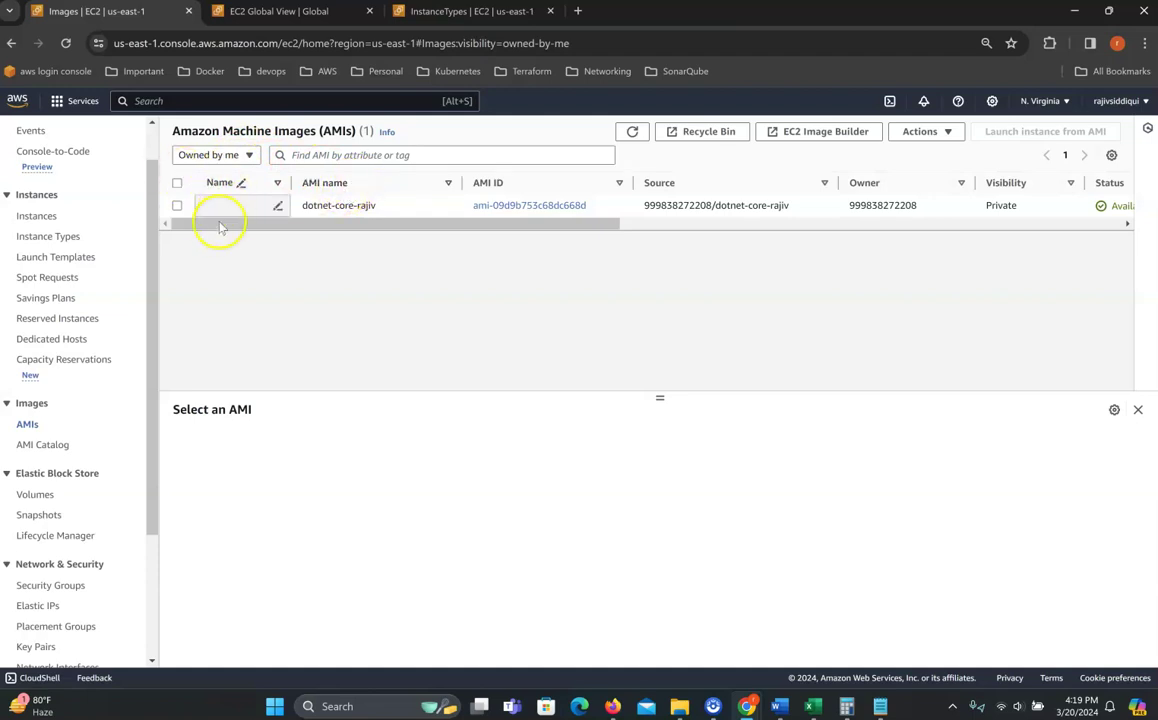
left_click(246, 155)
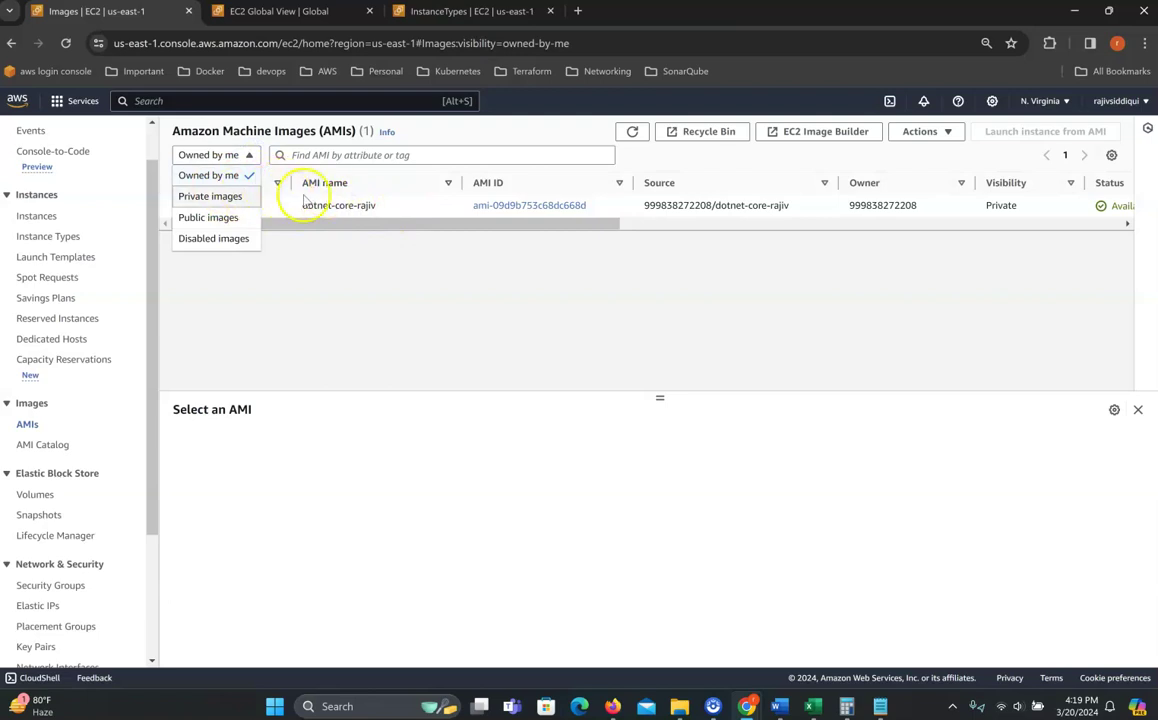
left_click(210, 196)
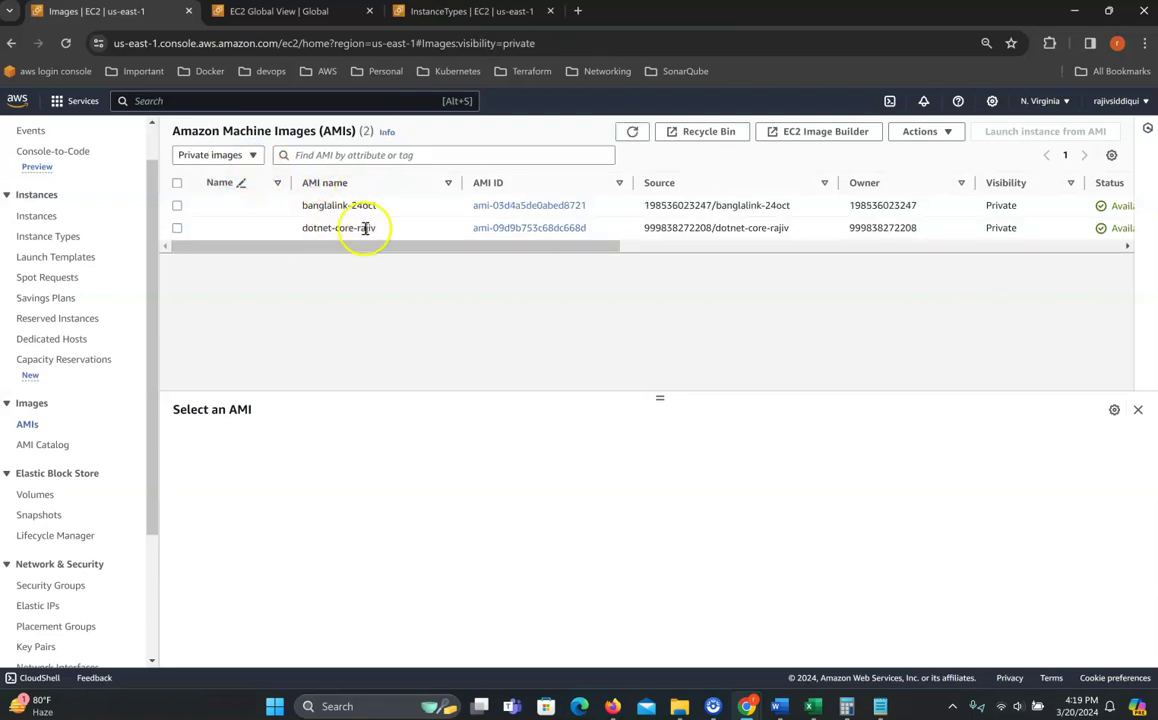
left_click(245, 155)
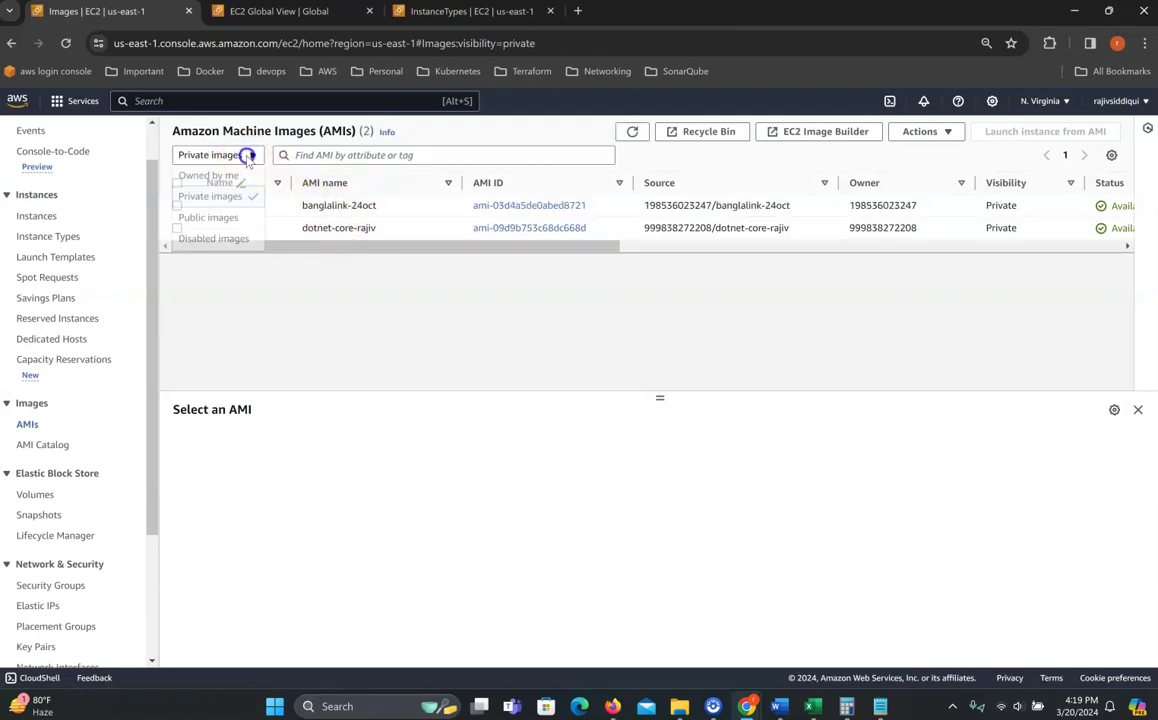
left_click(236, 216)
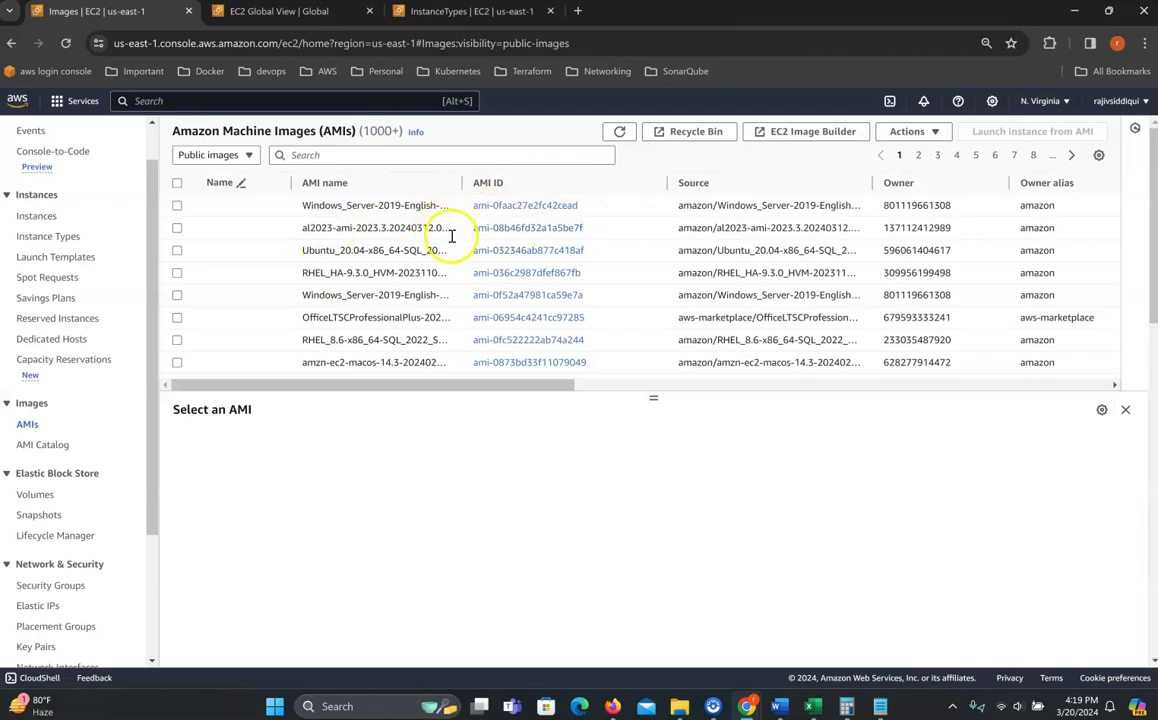
left_click(218, 156)
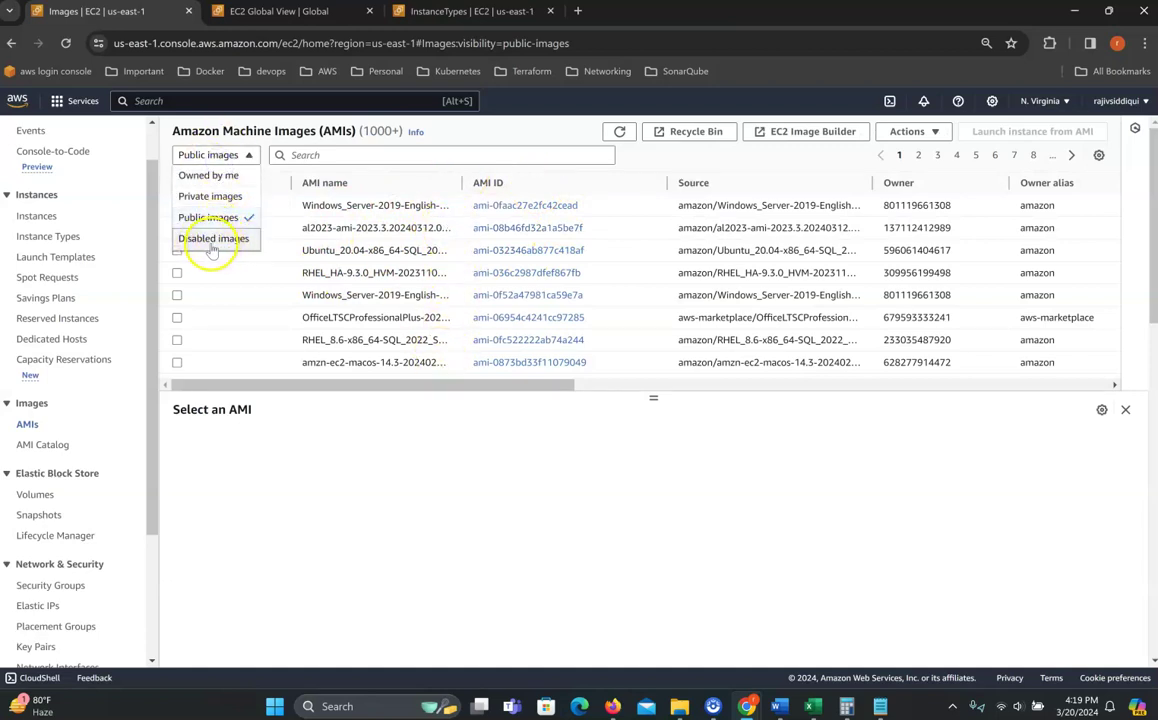
Step: Open the AMI Catalog and browse the Quickstart AMIs for the available operating system images
left_click(45, 446)
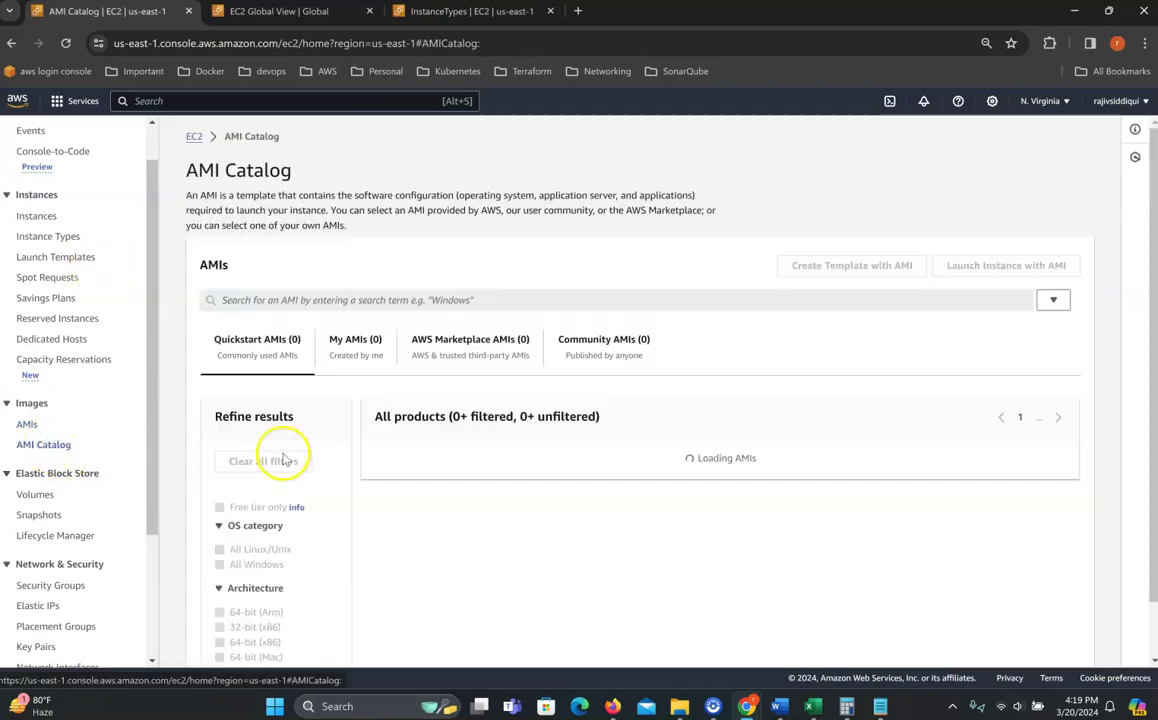
scroll(563, 280, "down", 2)
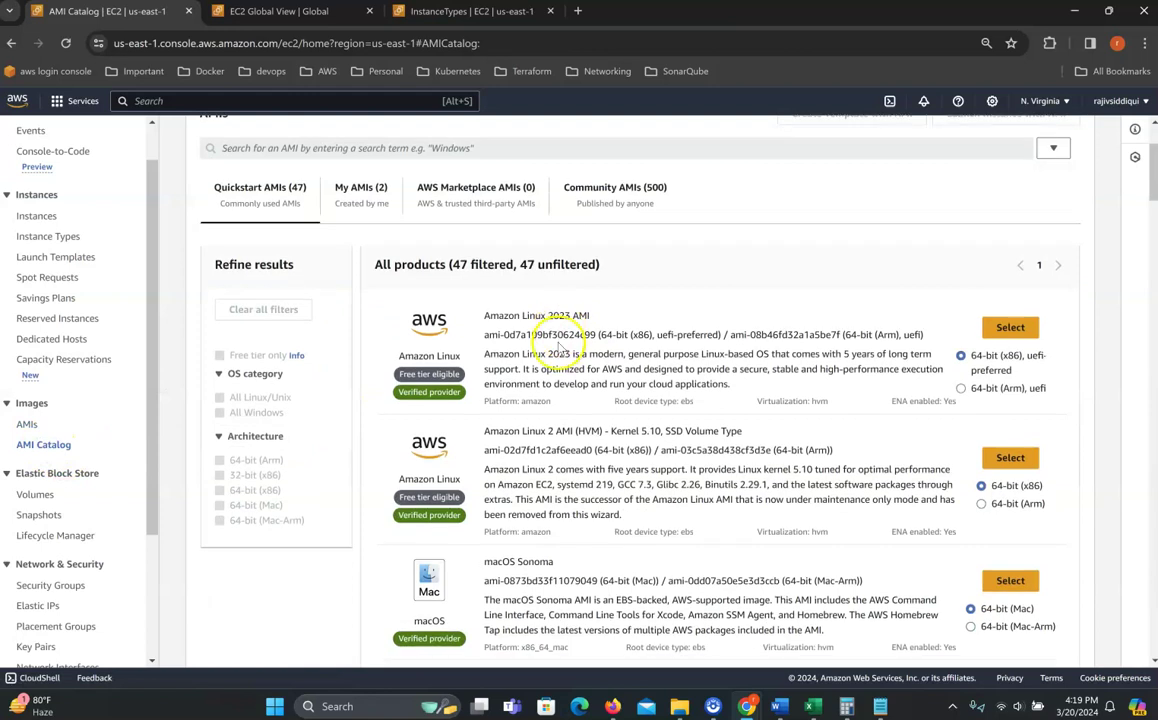
left_click(228, 190)
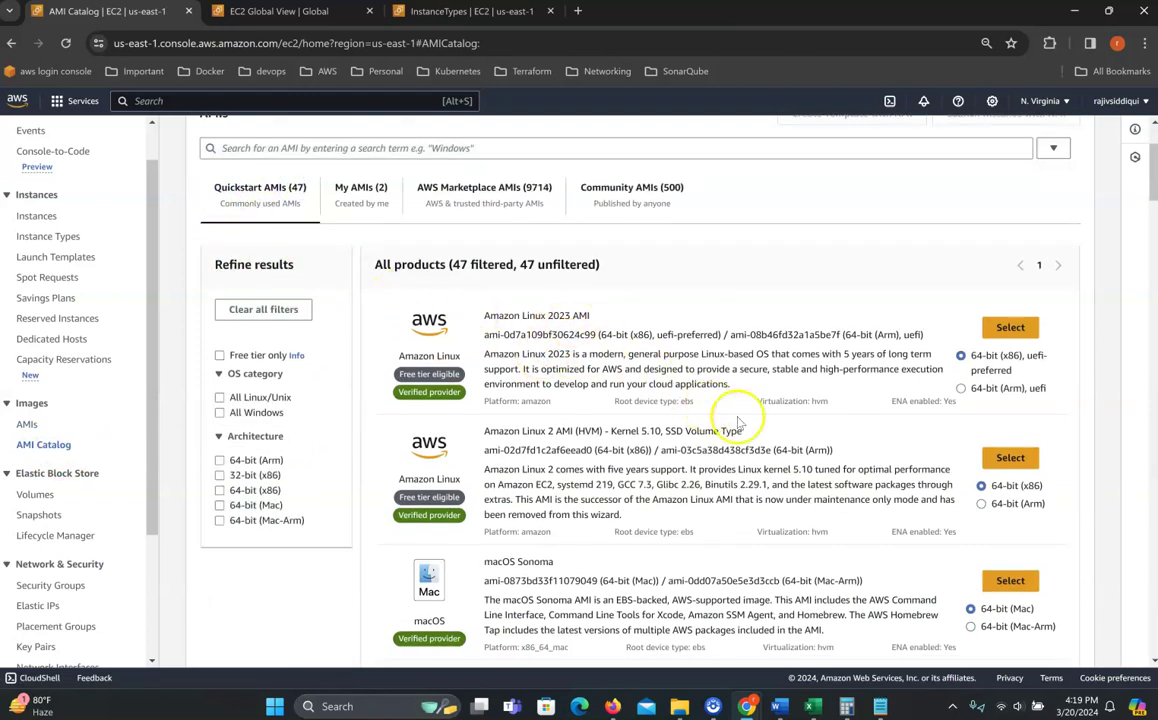
scroll(735, 410, "down", 2)
scroll(733, 400, "down", 1)
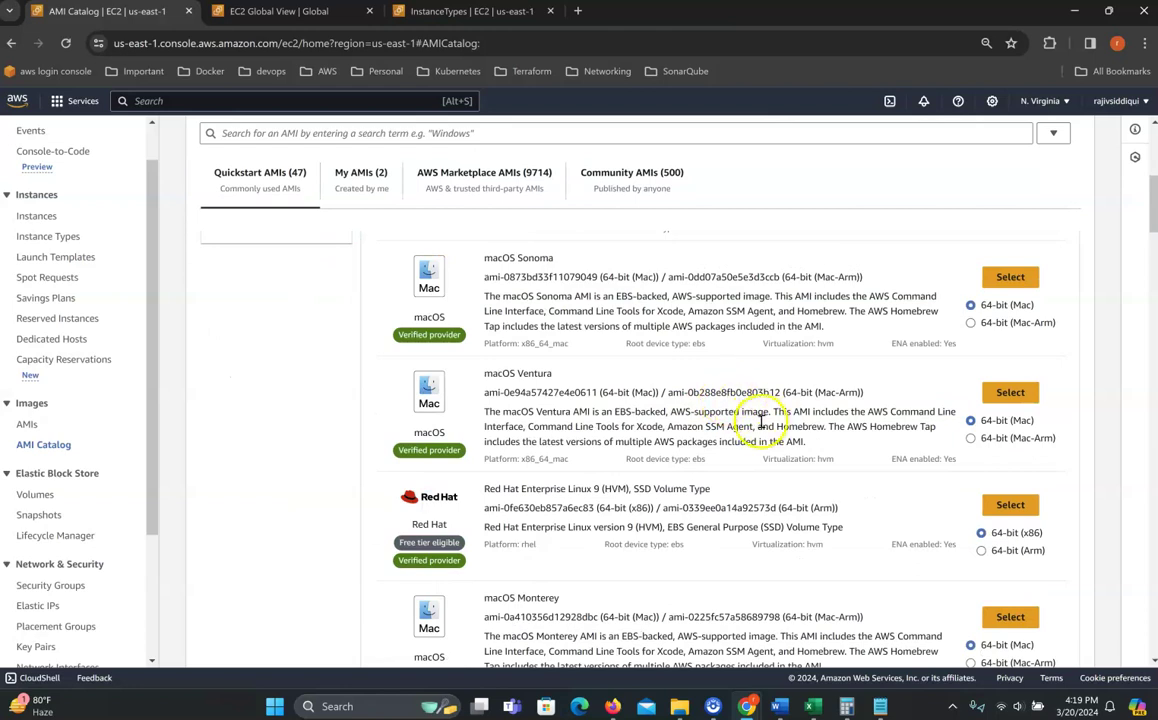
scroll(650, 440, "up", 3)
scroll(603, 449, "down", 1)
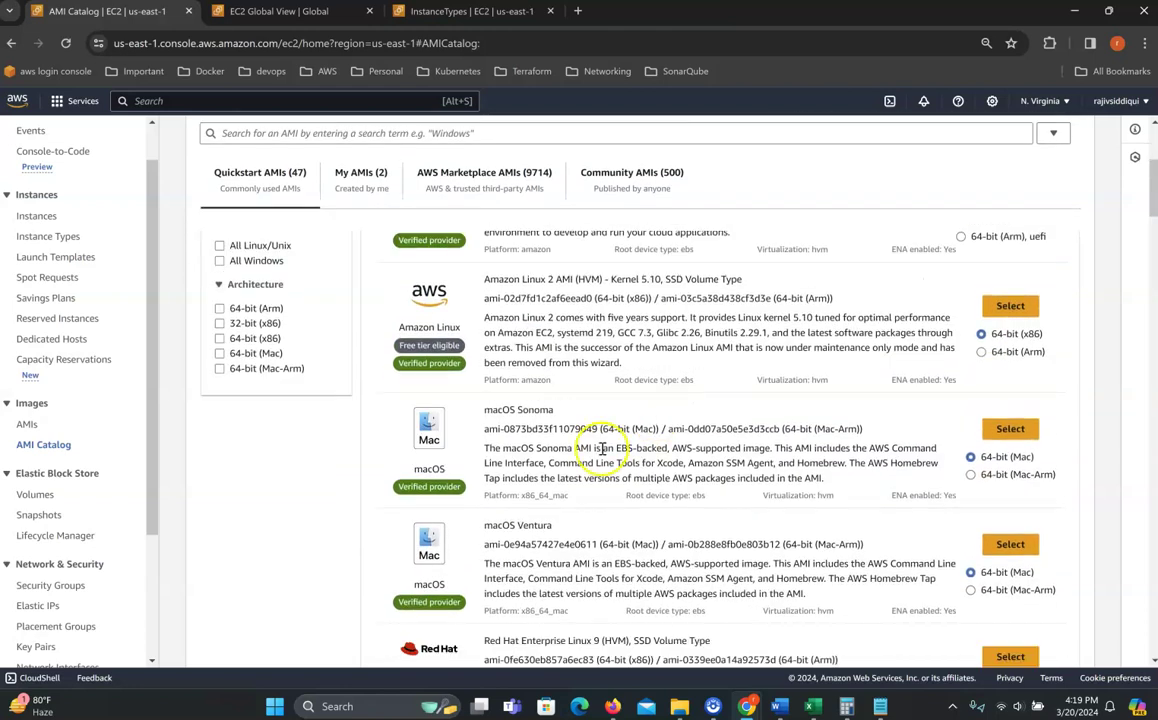
Step: Examine the Quickstart AMIs in the catalog, covering the macOS, Red Hat, SUSE, Ubuntu, Debian and Windows images
left_click_drag(553, 410, 433, 412)
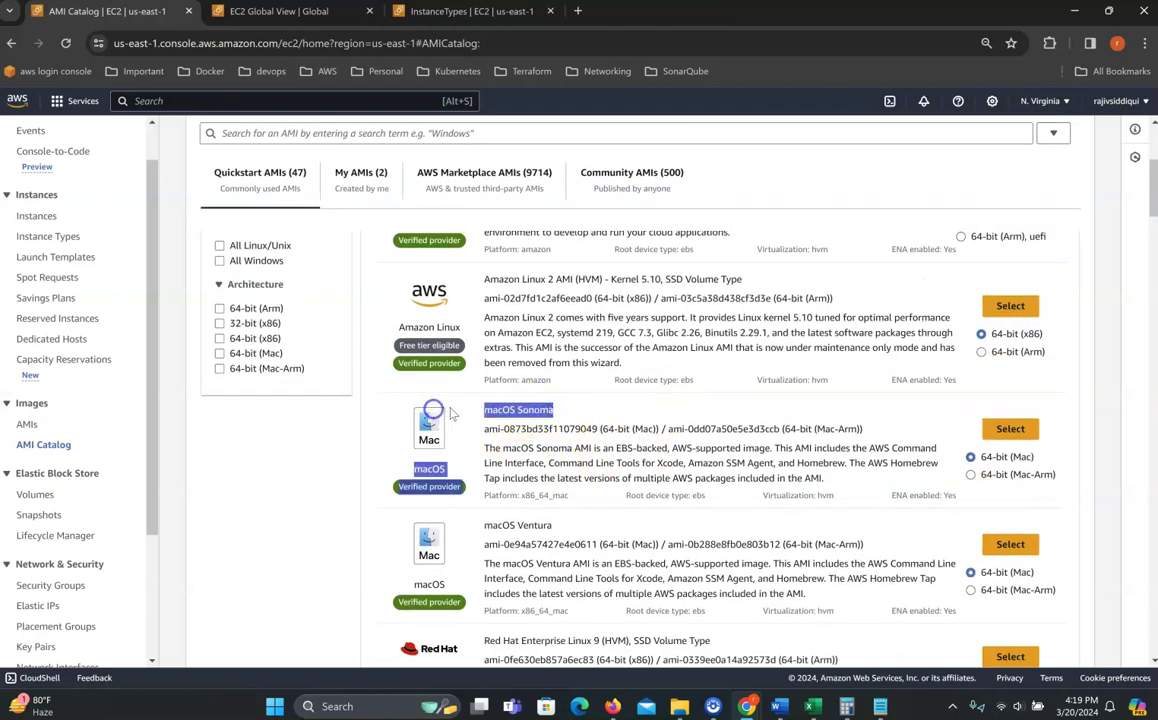
left_click(453, 308)
scroll(500, 330, "down", 3)
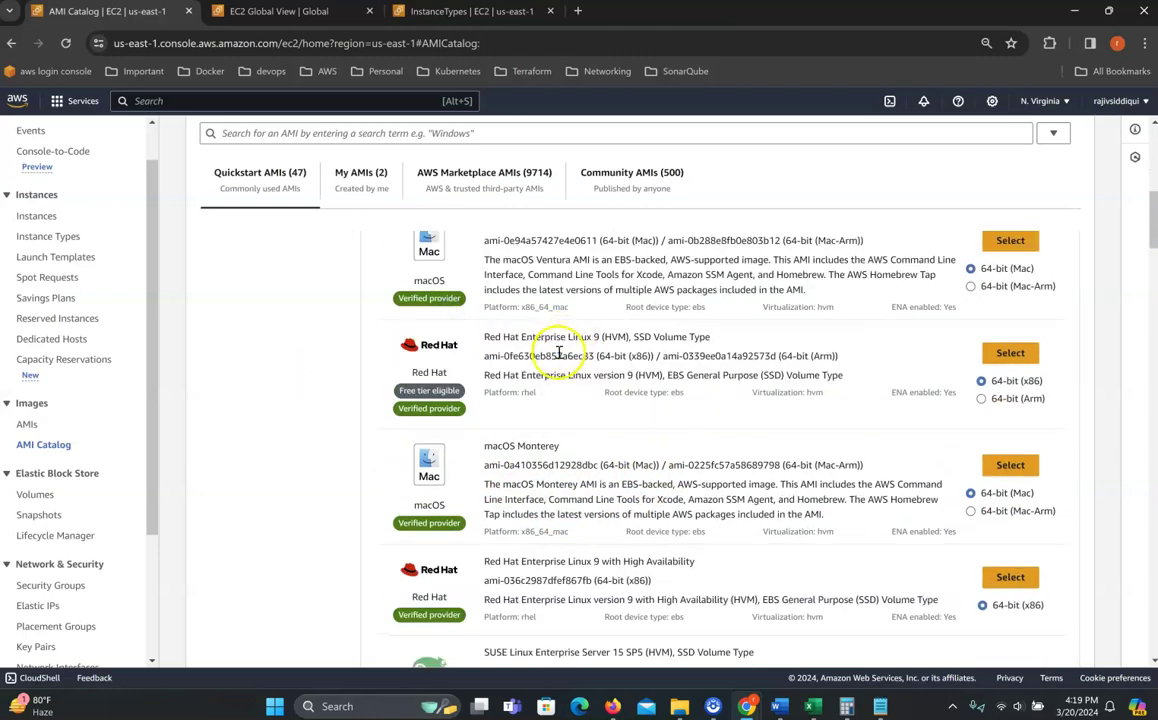
left_click(433, 348)
scroll(543, 406, "down", 10)
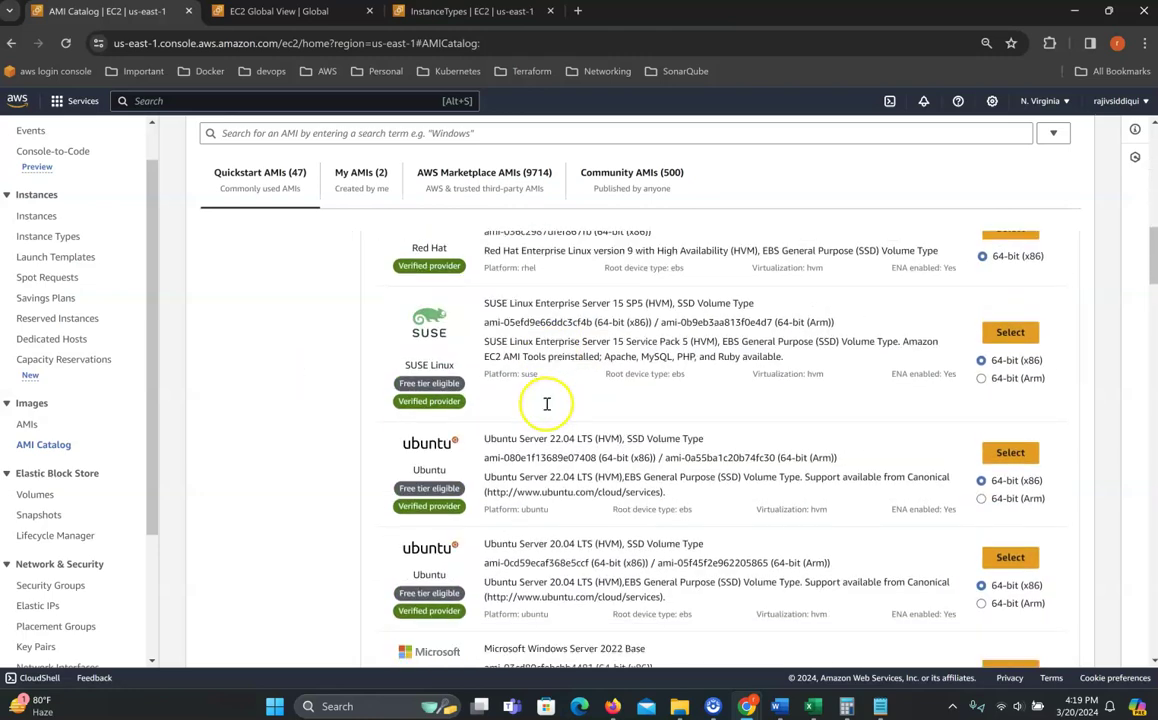
scroll(545, 445, "down", 2)
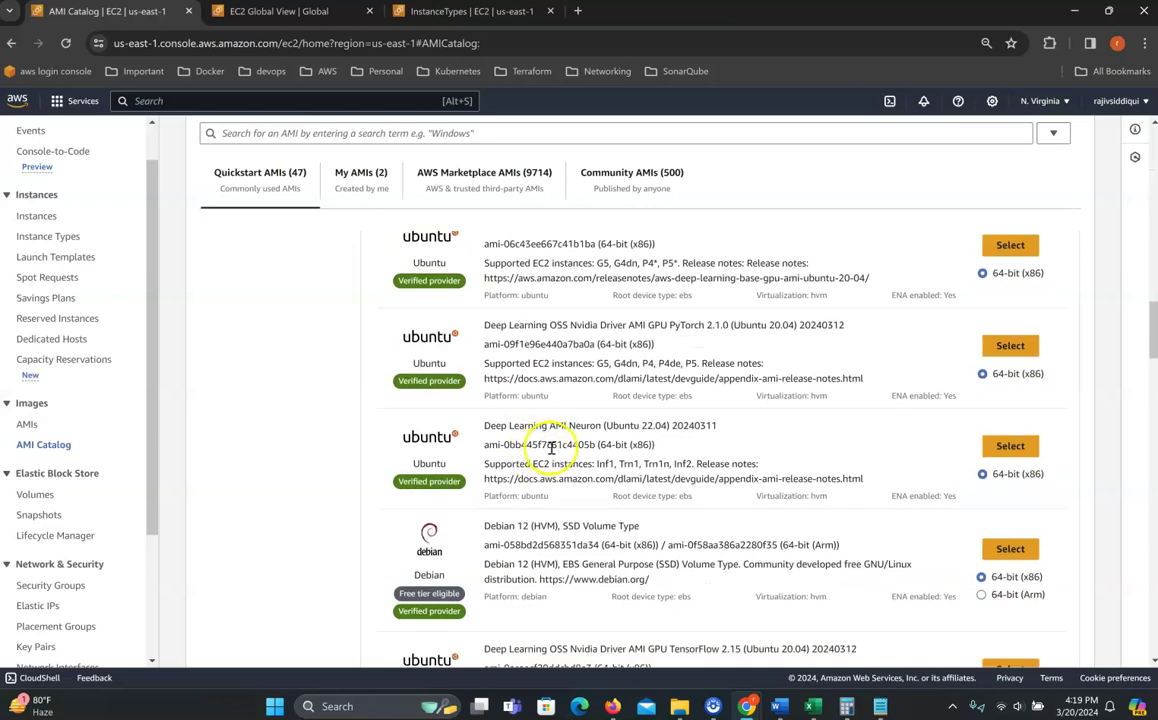
scroll(435, 535, "down", 2)
scroll(470, 540, "down", 5)
scroll(480, 535, "up", 7)
scroll(465, 507, "up", 10)
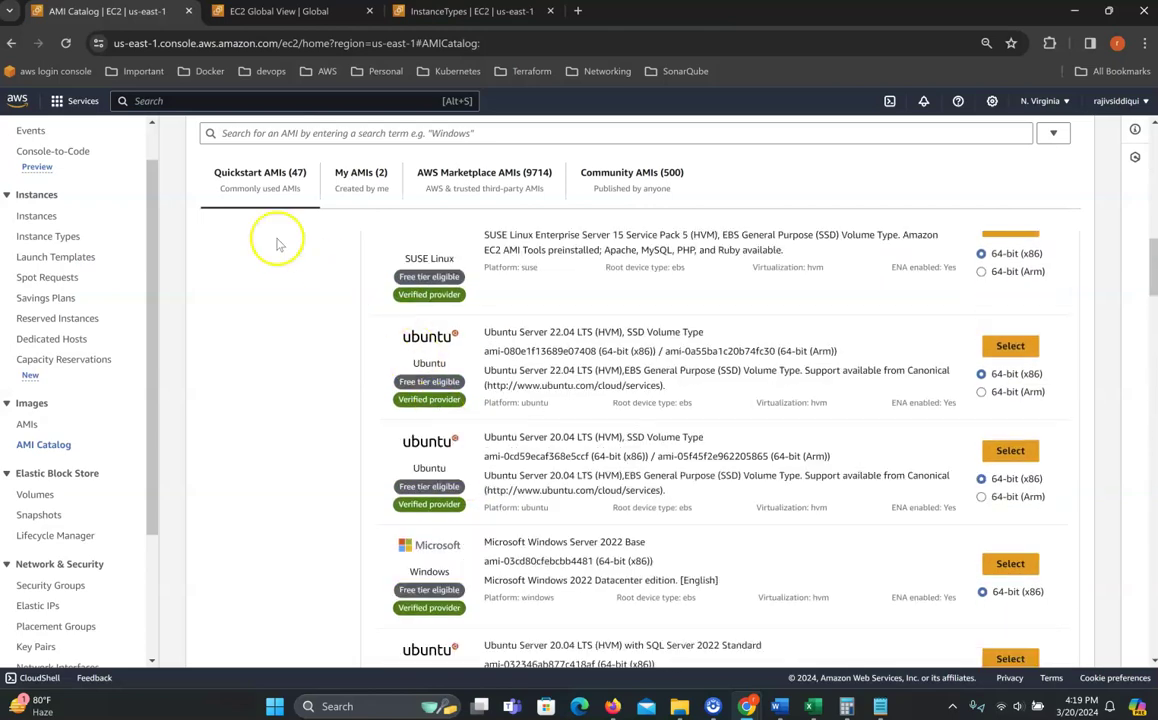
Step: View the self-created AMIs and the AWS Marketplace AMIs, checking the pricing of Wowza Streaming Engine (Linux PAID)
left_click(360, 176)
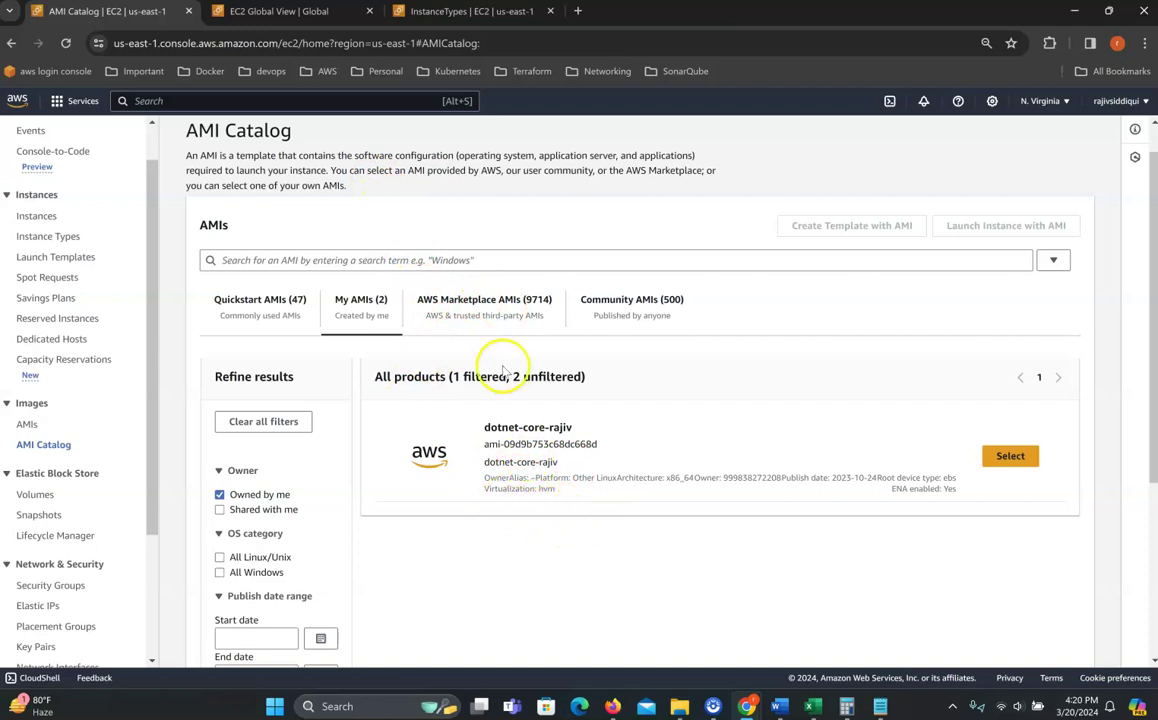
left_click(475, 310)
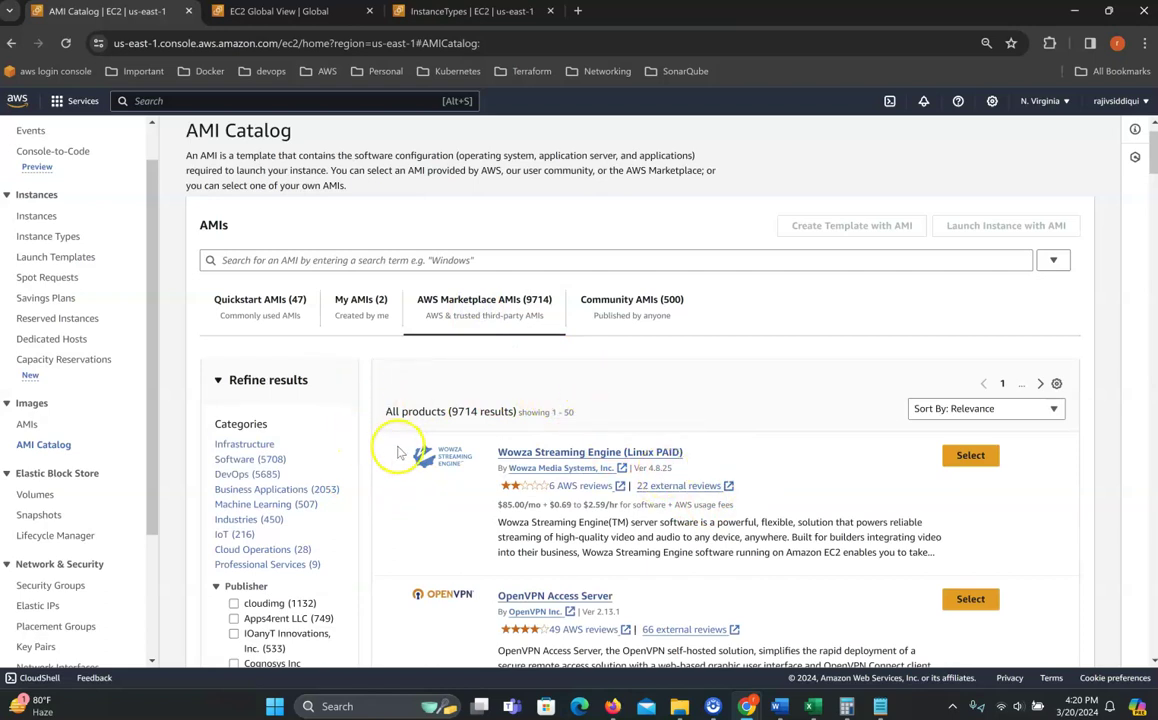
scroll(625, 490, "down", 3)
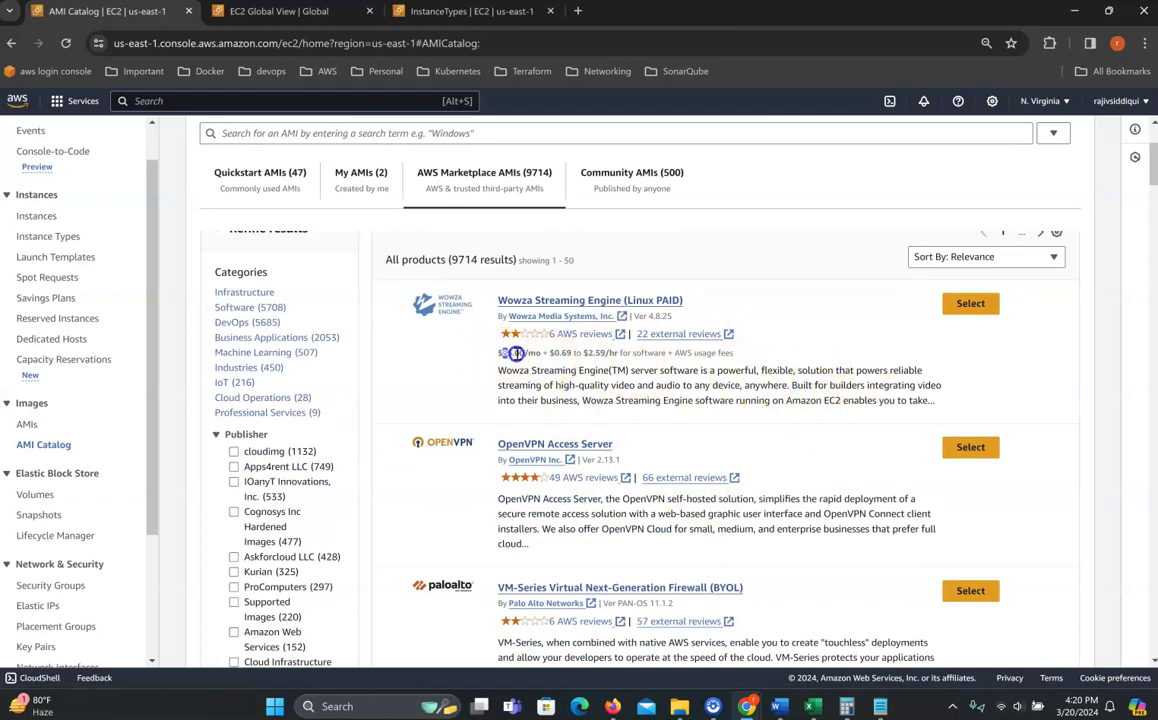
left_click_drag(612, 357, 623, 362)
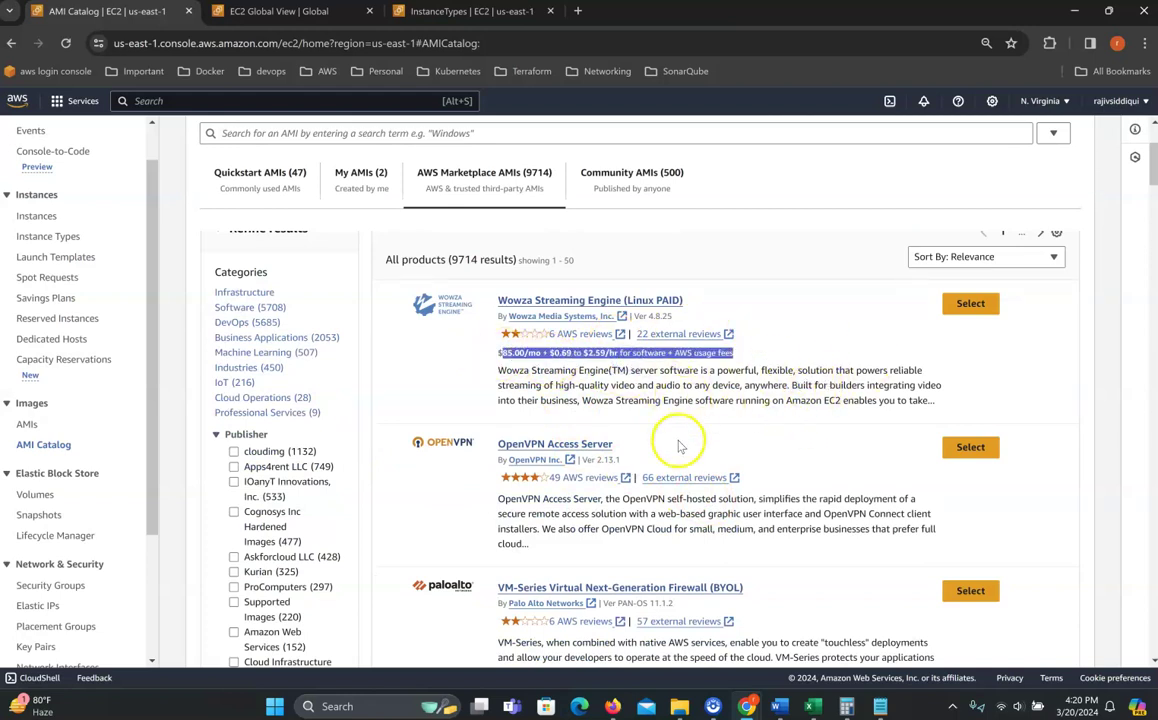
scroll(678, 443, "down", 5)
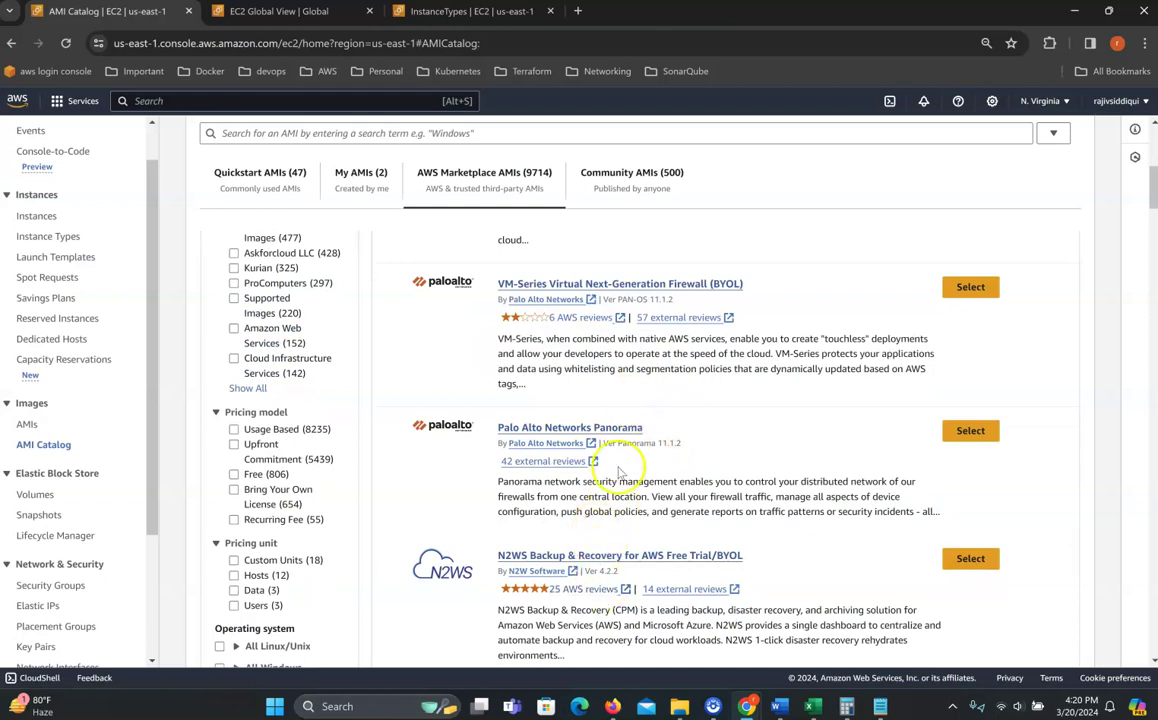
scroll(635, 487, "down", 5)
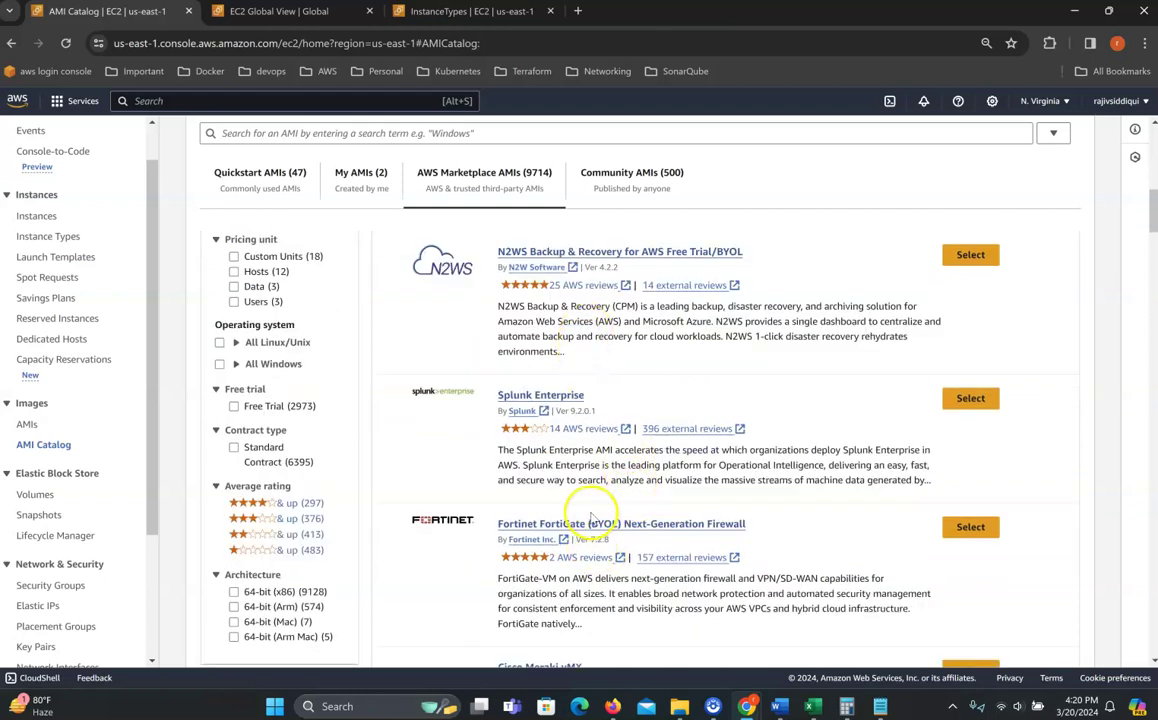
scroll(600, 515, "up", 10)
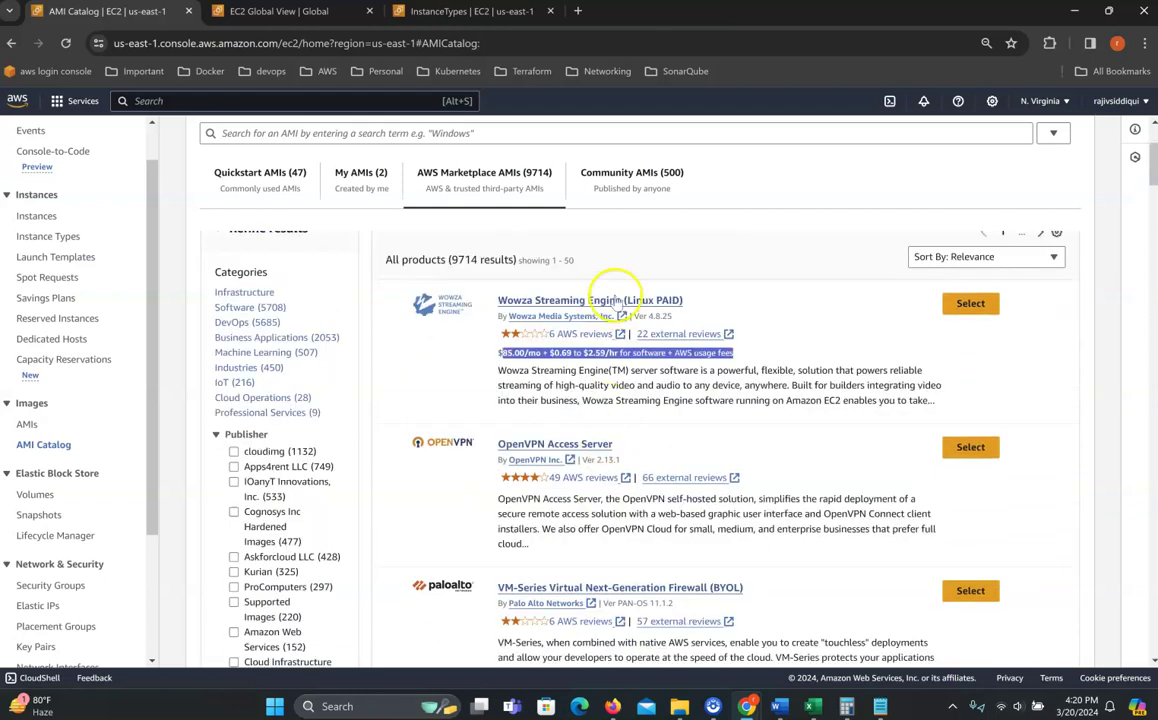
Step: Browse the Community AMIs, checking the Windows Server 2019 English Core Base image entry
left_click(607, 177)
scroll(630, 350, "down", 2)
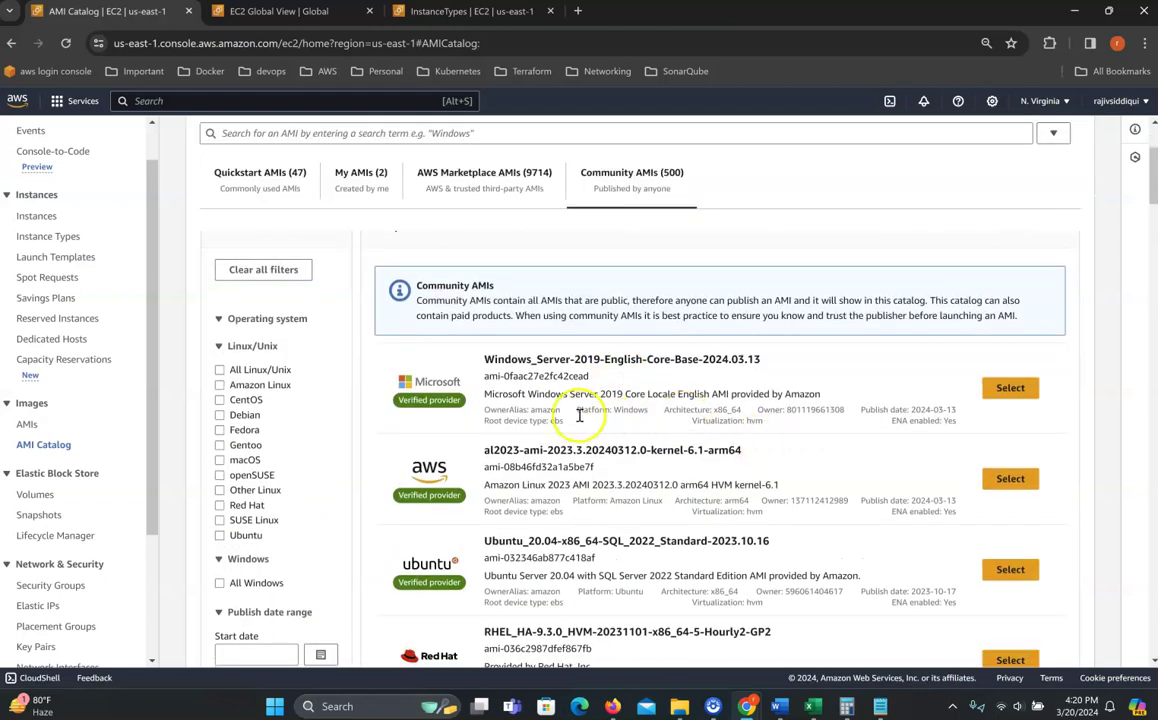
left_click_drag(486, 359, 706, 376)
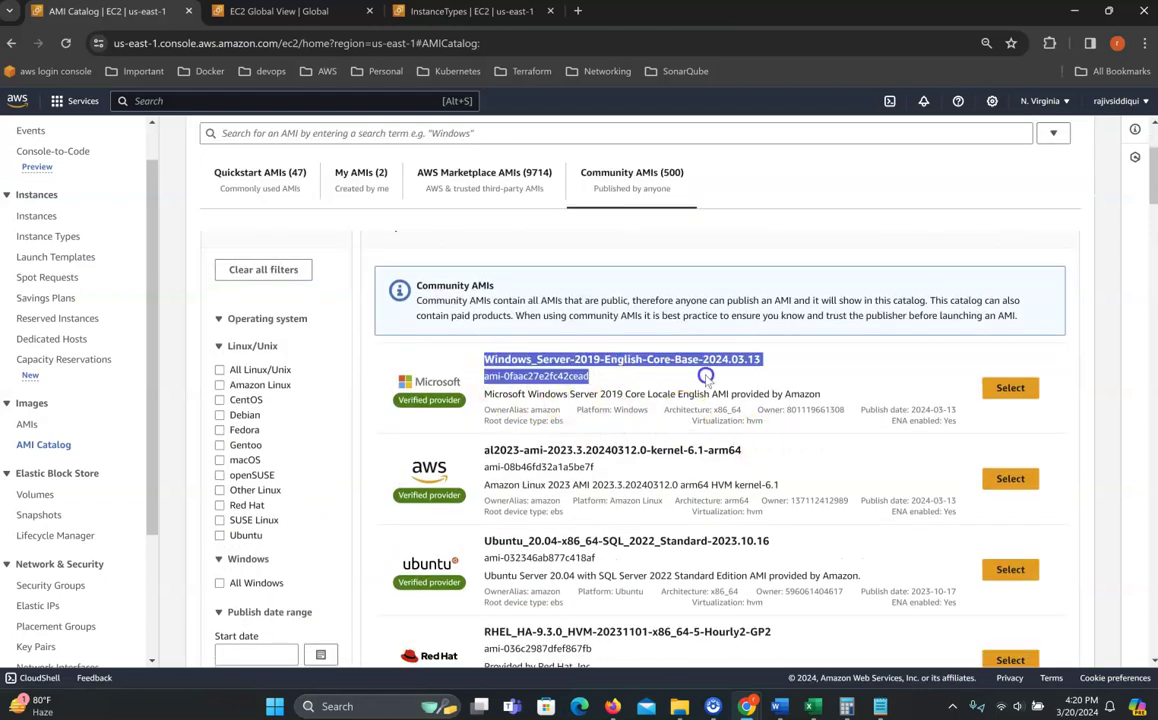
scroll(691, 400, "down", 3)
scroll(656, 410, "up", 1)
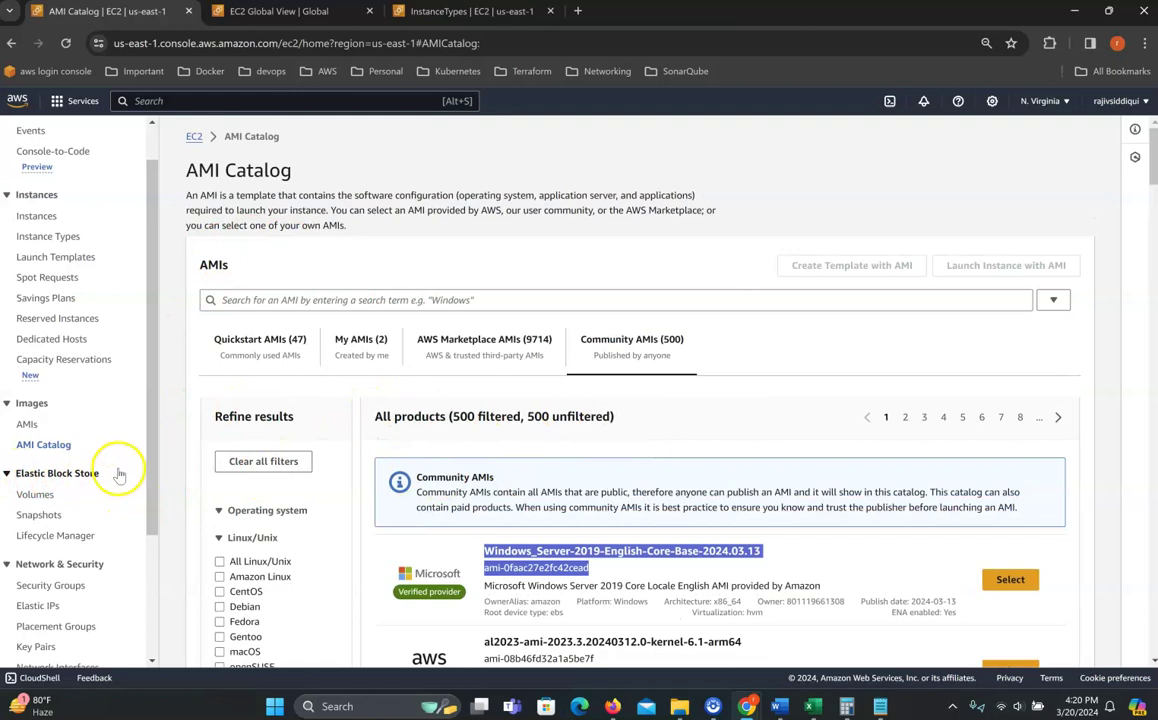
Step: View the Elastic Block Store pages for Volumes, Snapshots and Lifecycle Manager, reading through the Lifecycle Manager overview
left_click_drag(150, 455, 147, 511)
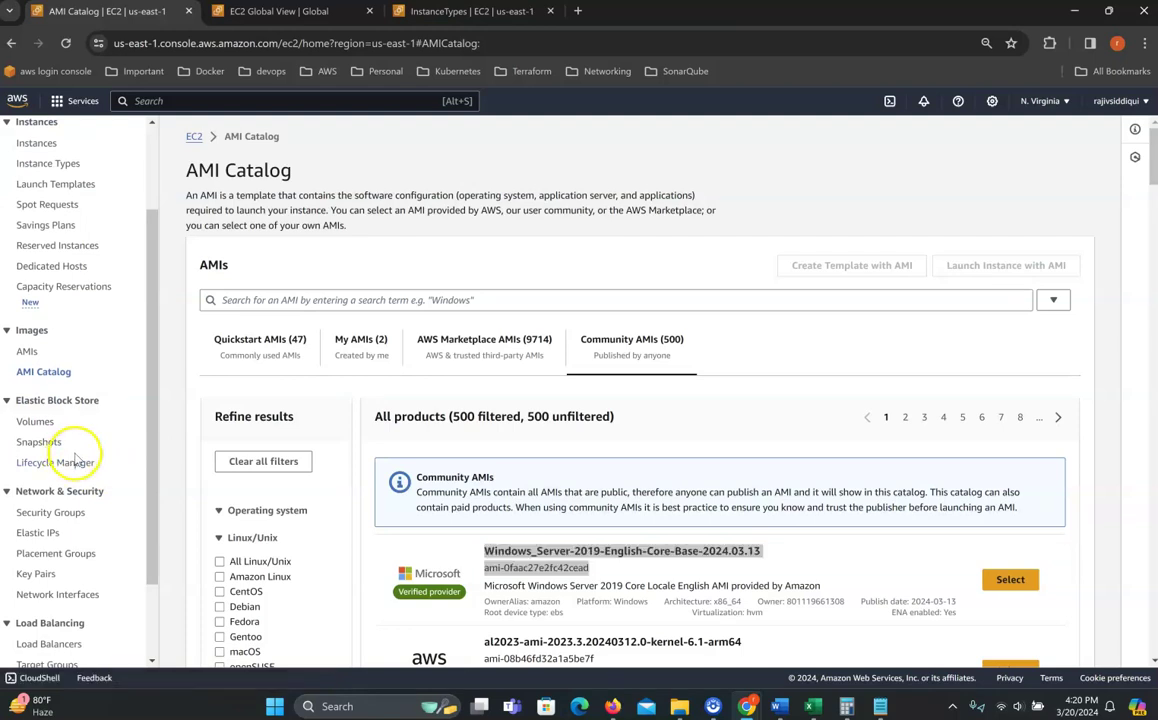
left_click(36, 422)
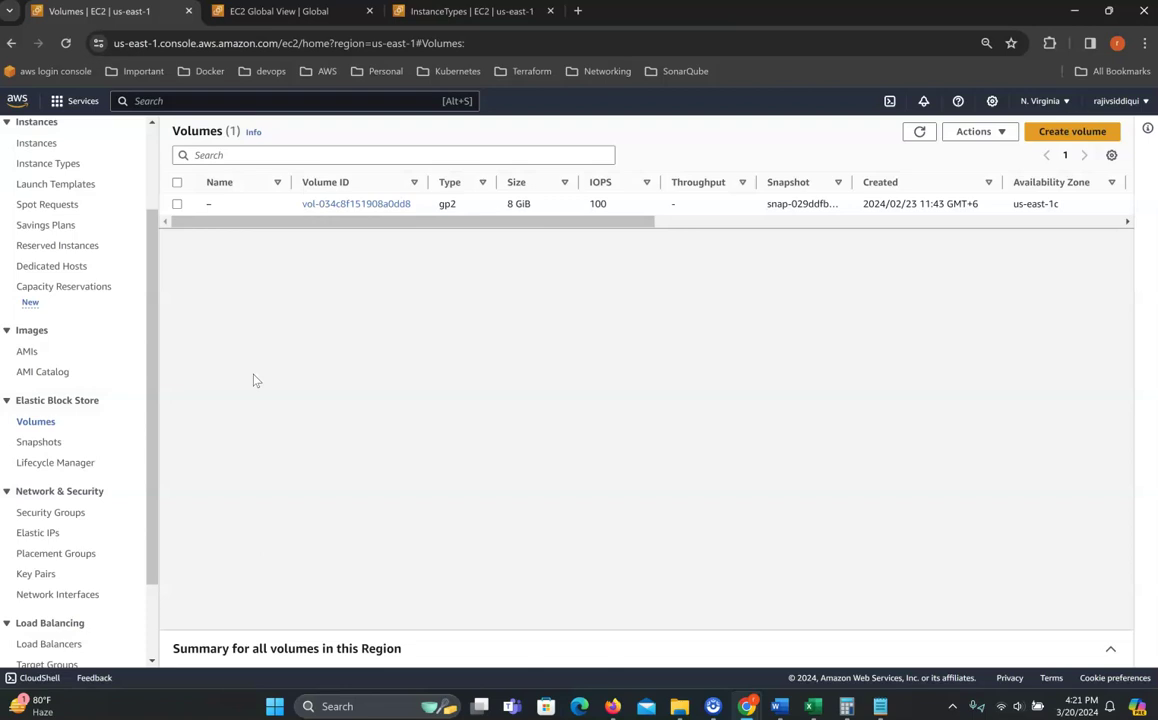
left_click(38, 442)
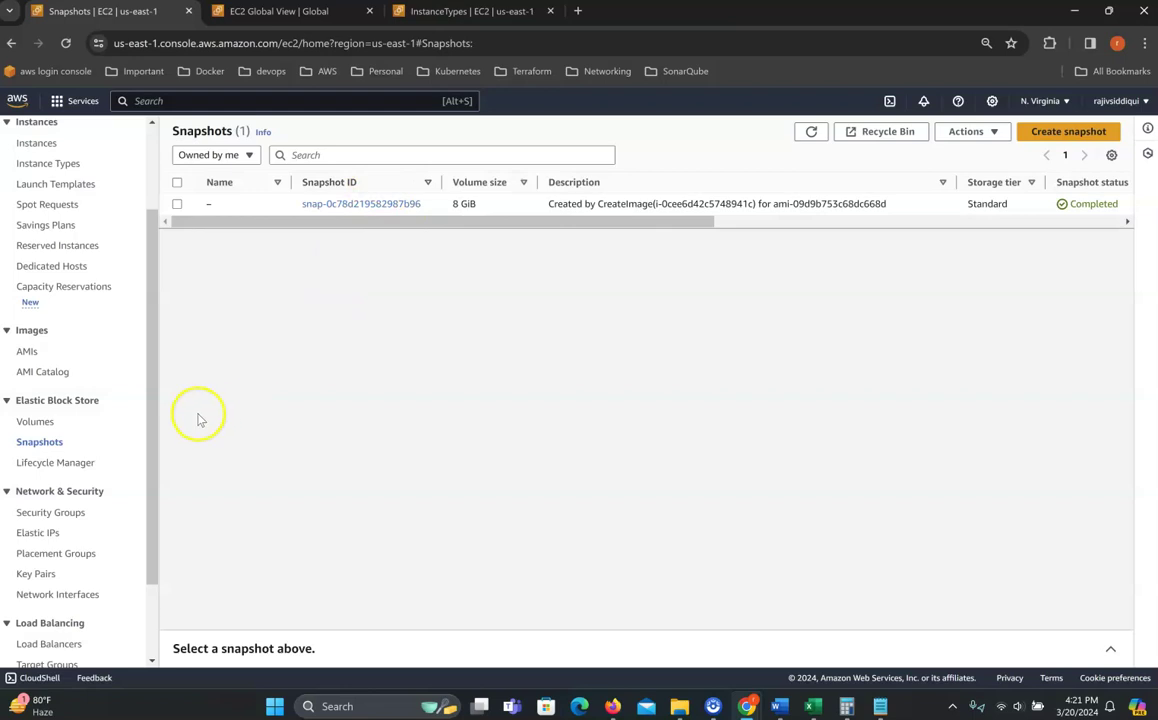
left_click(36, 462)
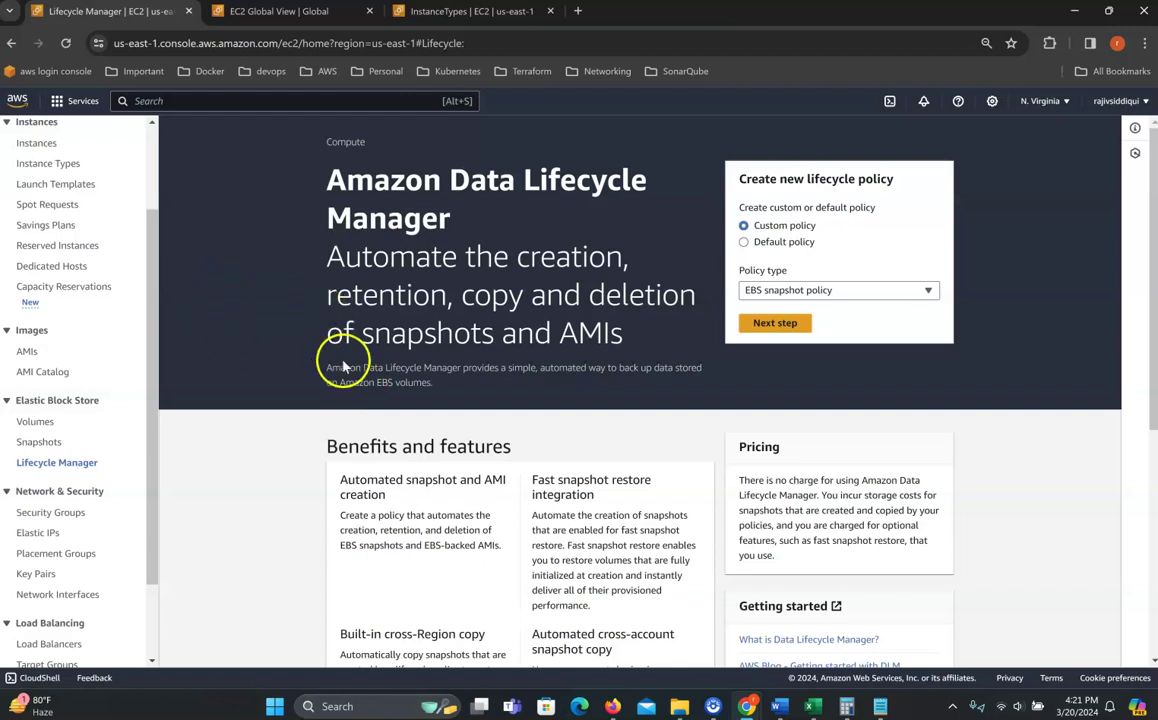
scroll(440, 370, "down", 2)
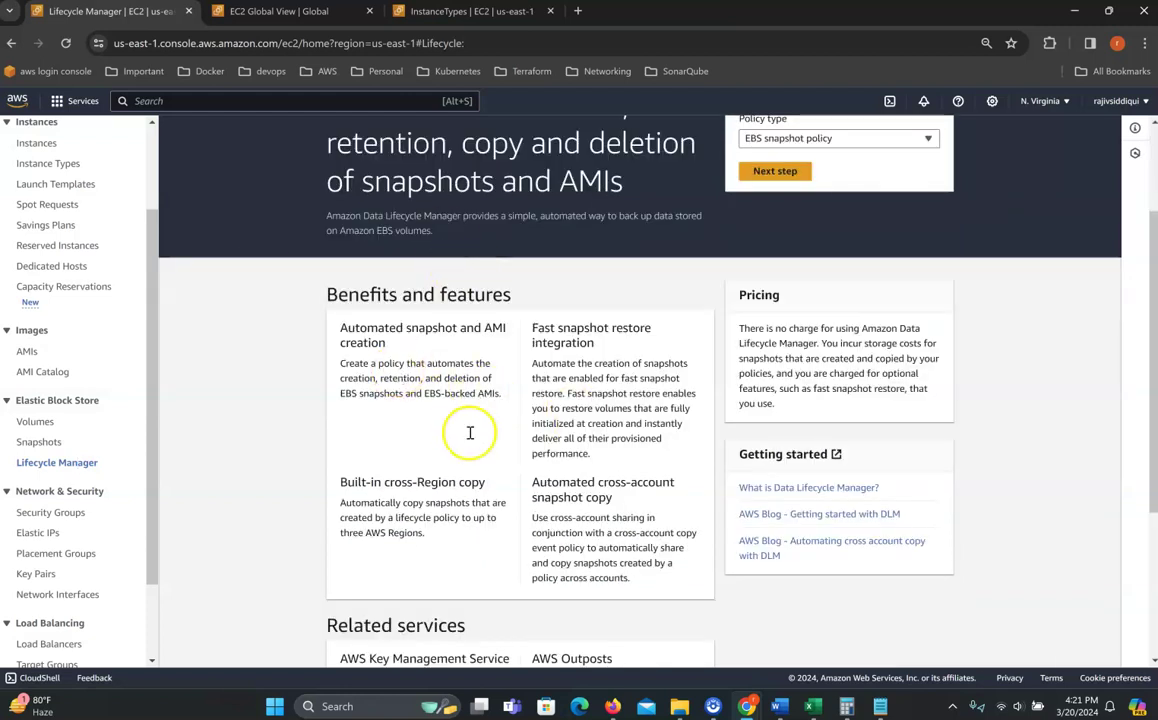
scroll(470, 436, "down", 3)
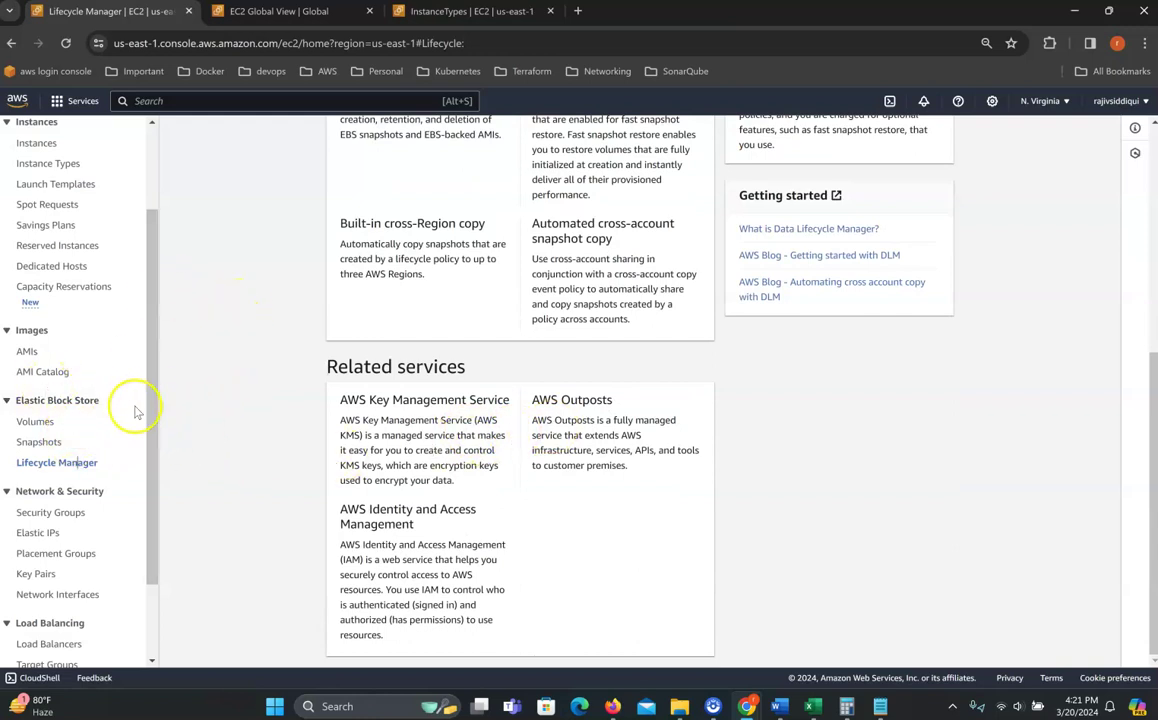
Step: View the Network & Security pages for Security Groups, Elastic IPs, Key Pairs and Network Interfaces
left_click(57, 493)
left_click(54, 492)
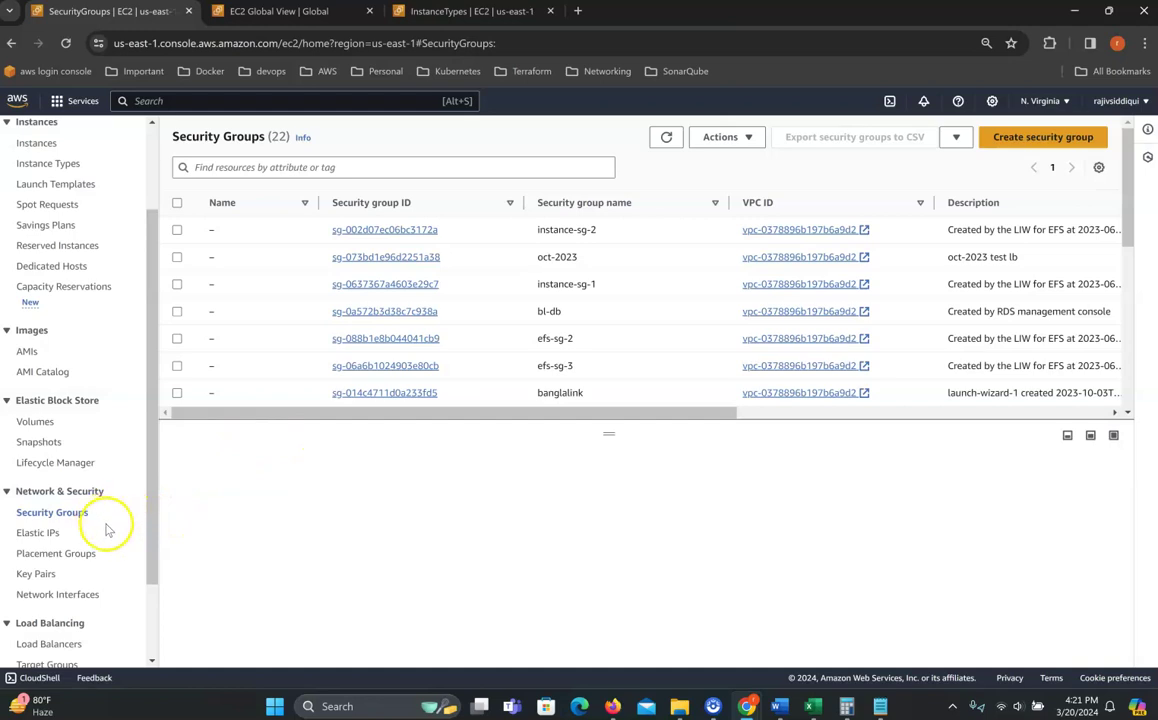
left_click(45, 535)
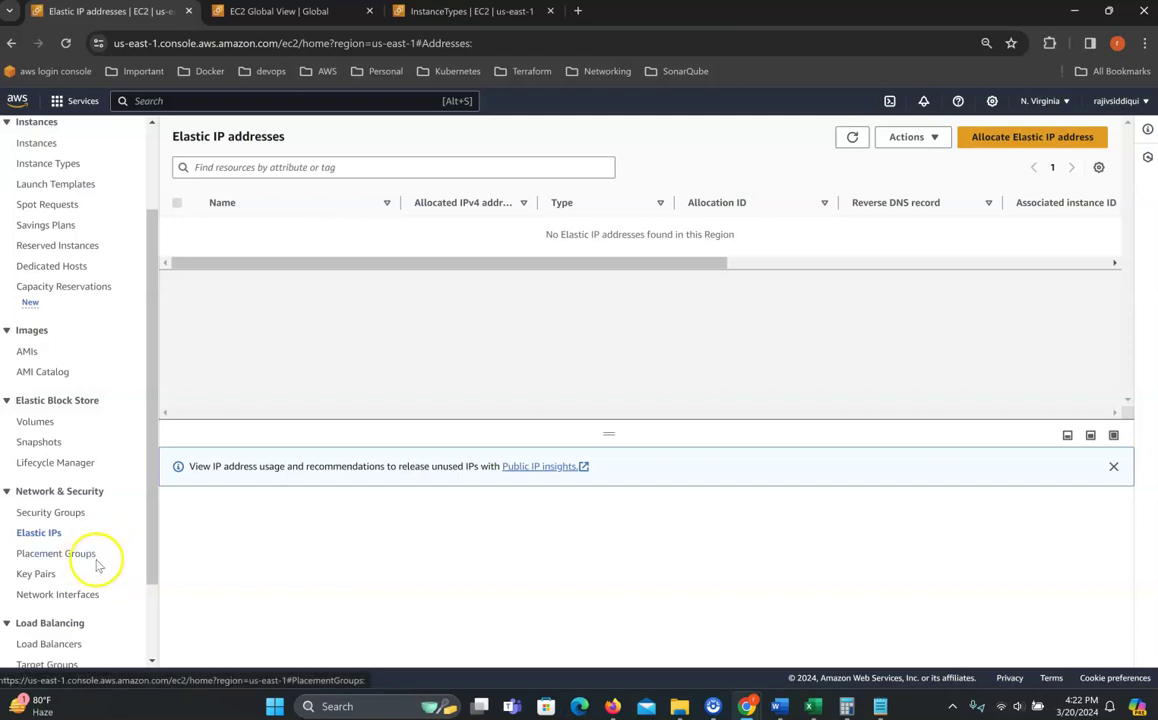
left_click(36, 576)
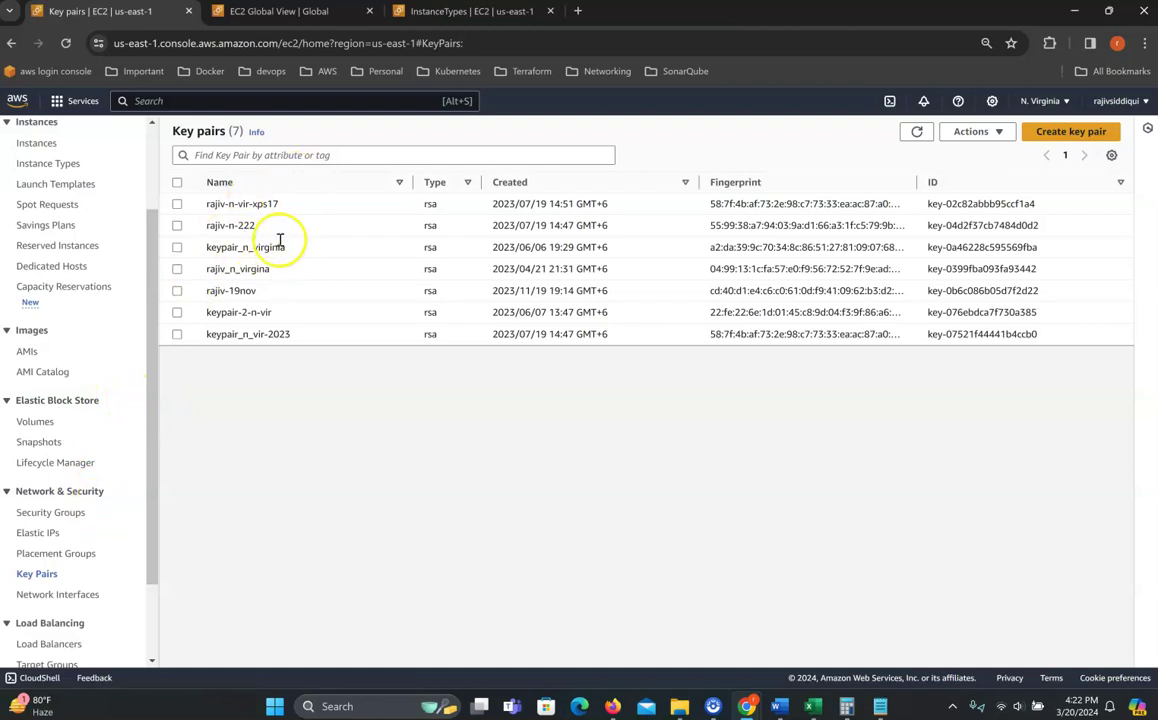
left_click(69, 597)
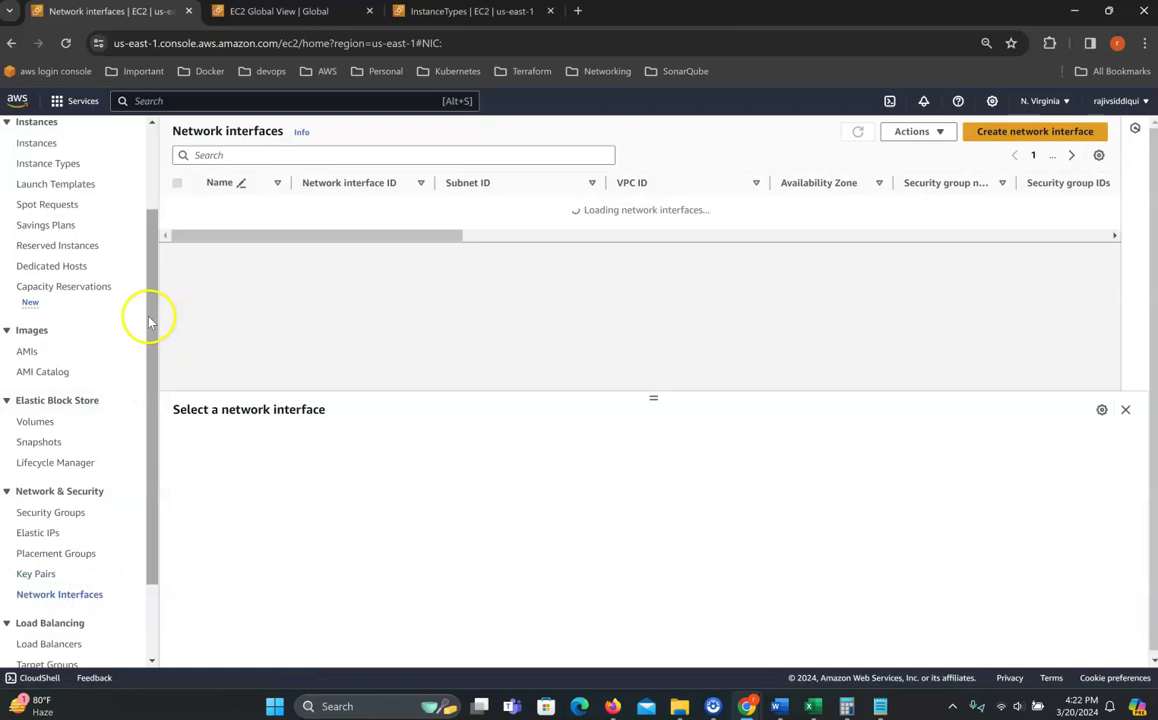
Step: Review the Load Balancing and Auto Scaling navigation entries, collapsing and re-expanding the Load Balancing section
left_click_drag(150, 323, 161, 394)
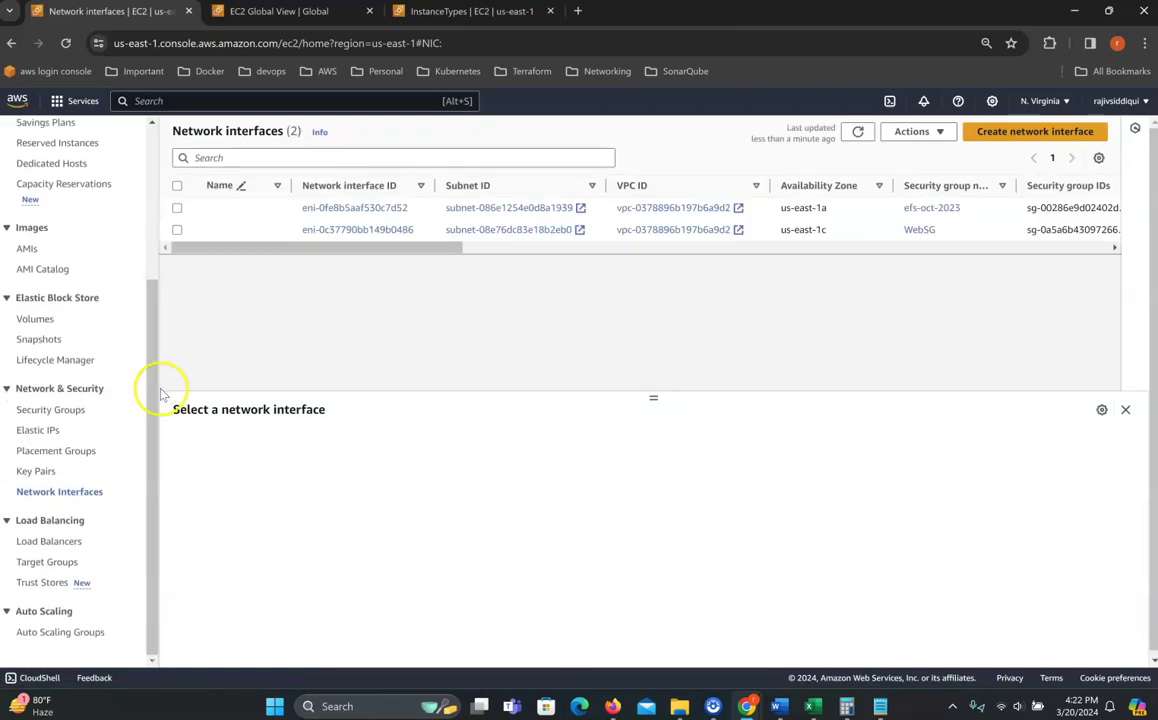
left_click(152, 483)
left_click(40, 520)
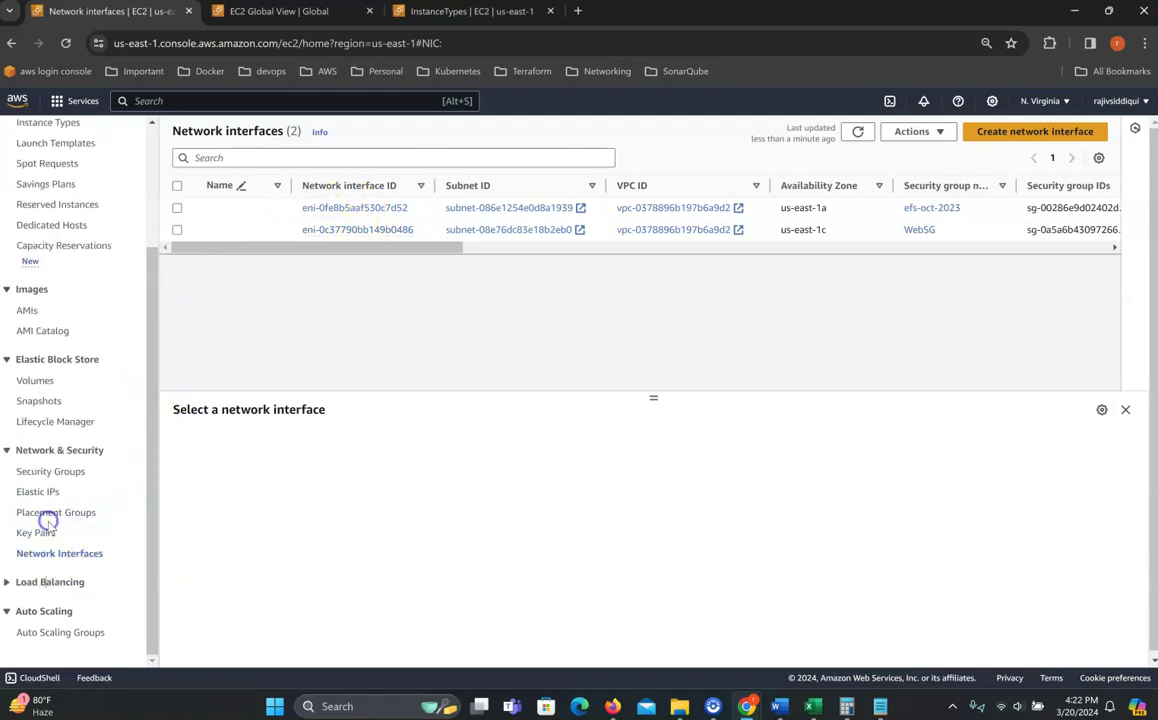
left_click(20, 583)
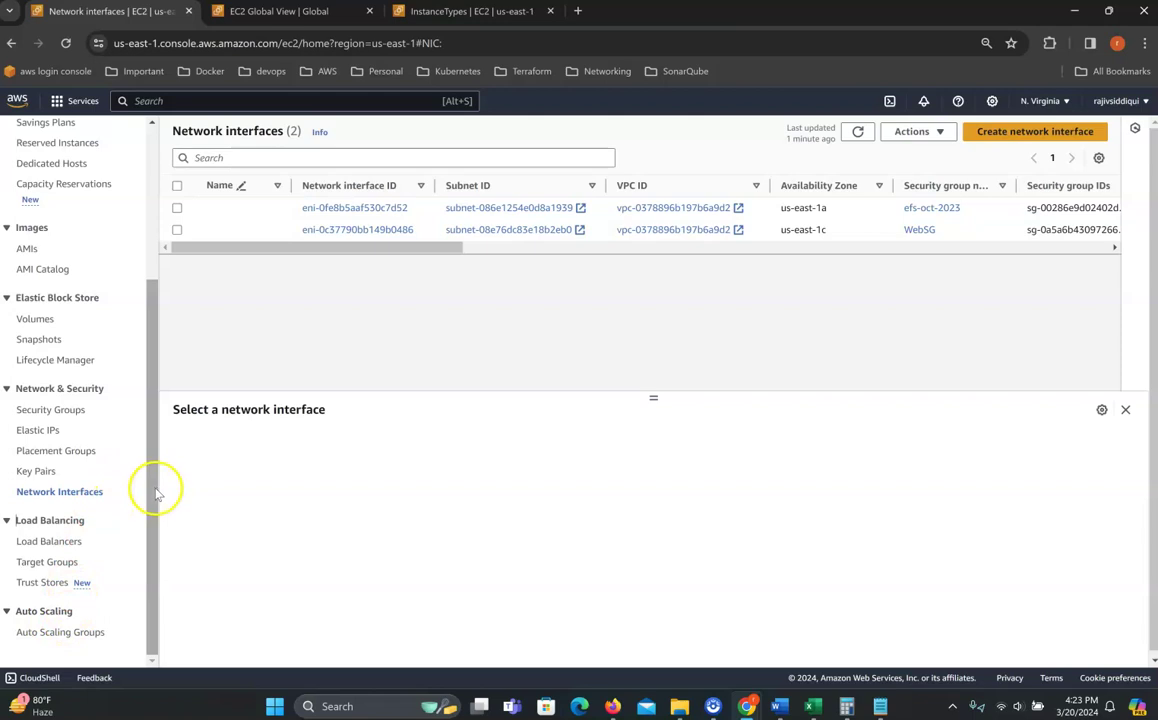
Step: Return to the Instances list, check the state and details of the web instance, and clear its selection
left_click_drag(152, 409, 163, 222)
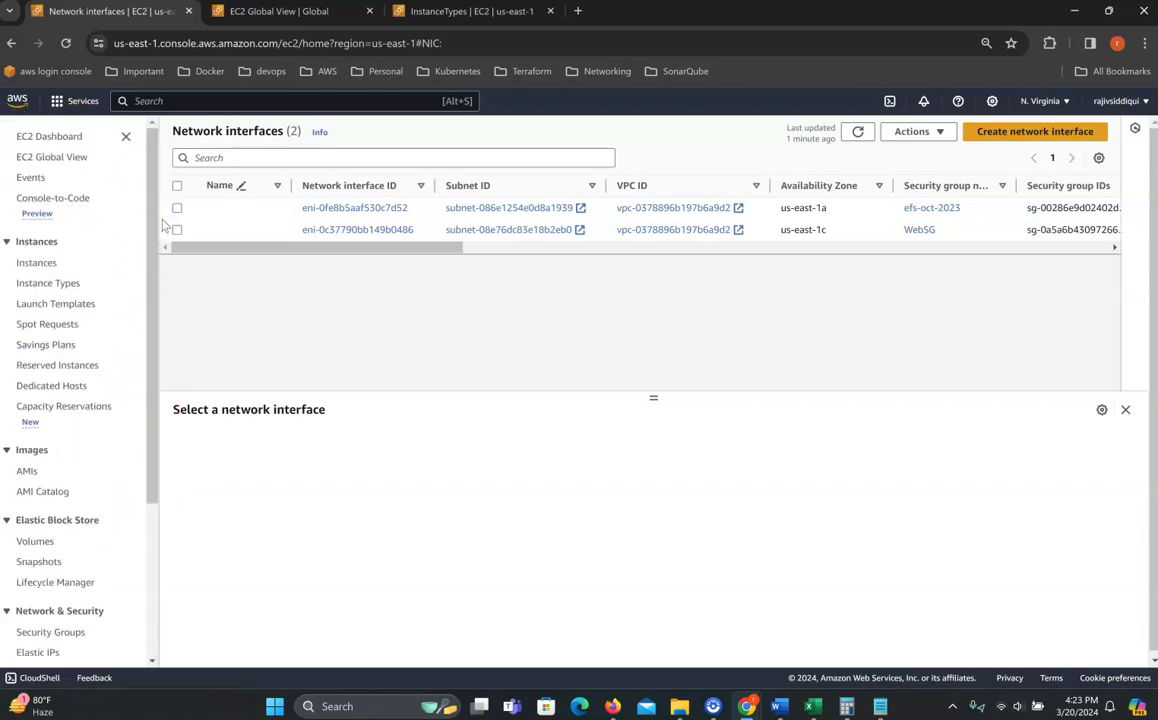
left_click(37, 262)
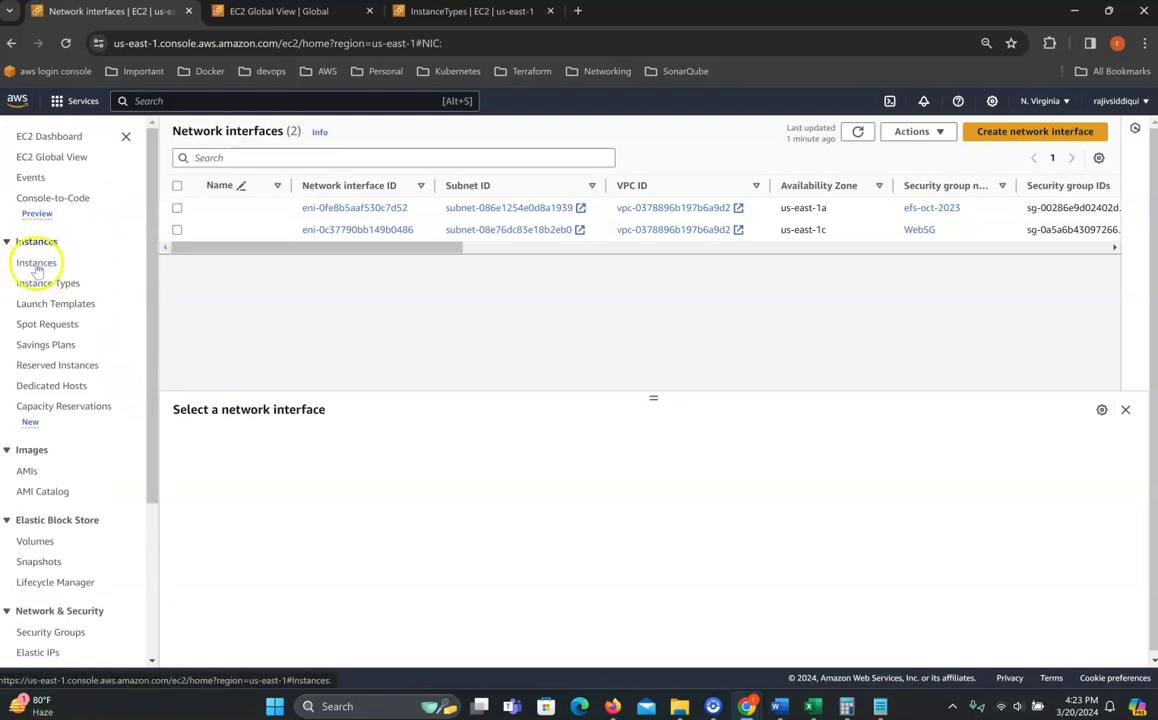
left_click(37, 262)
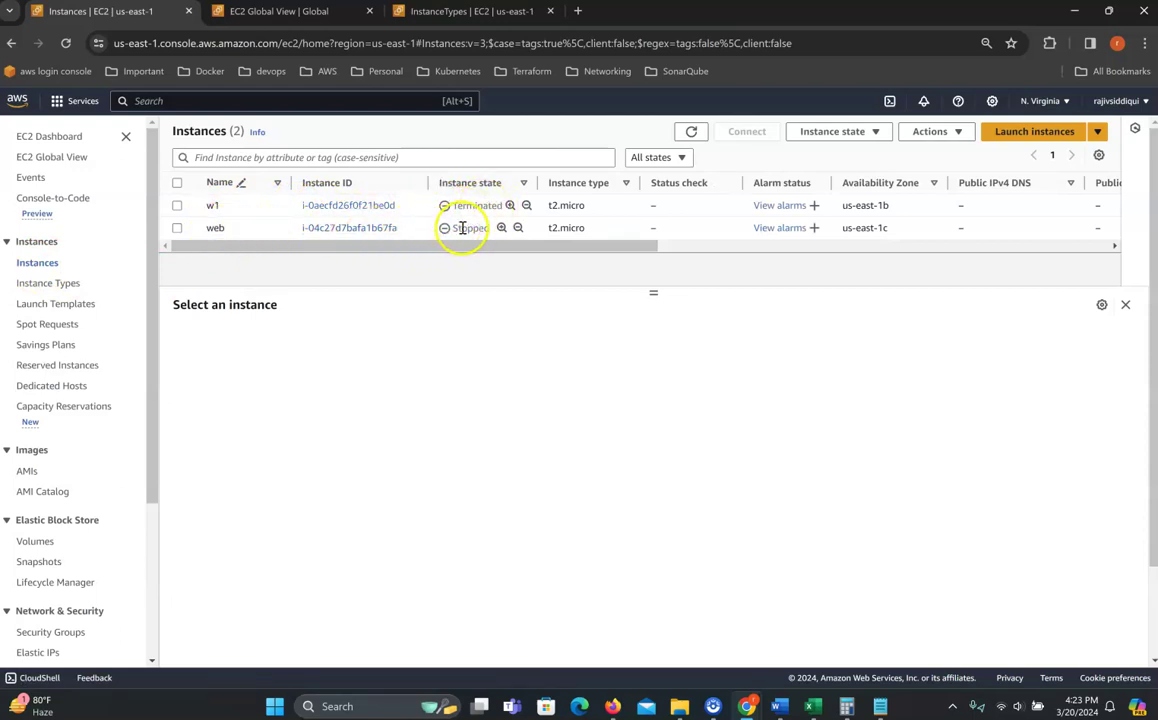
left_click(468, 227)
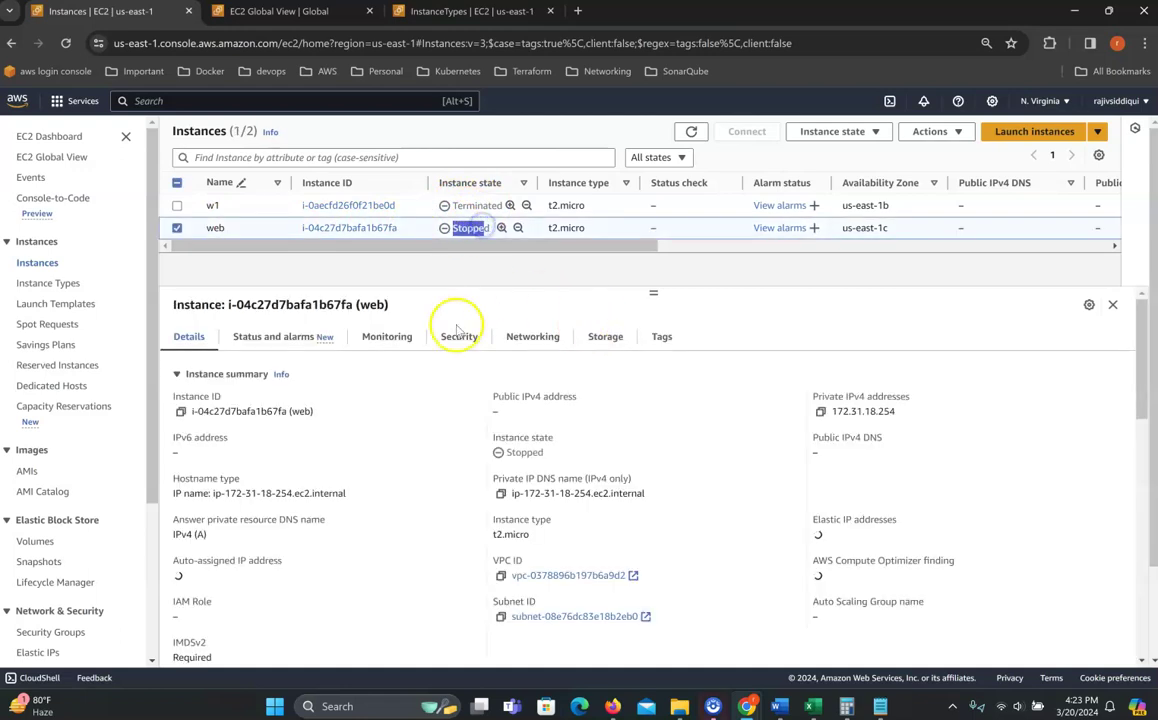
left_click(177, 228)
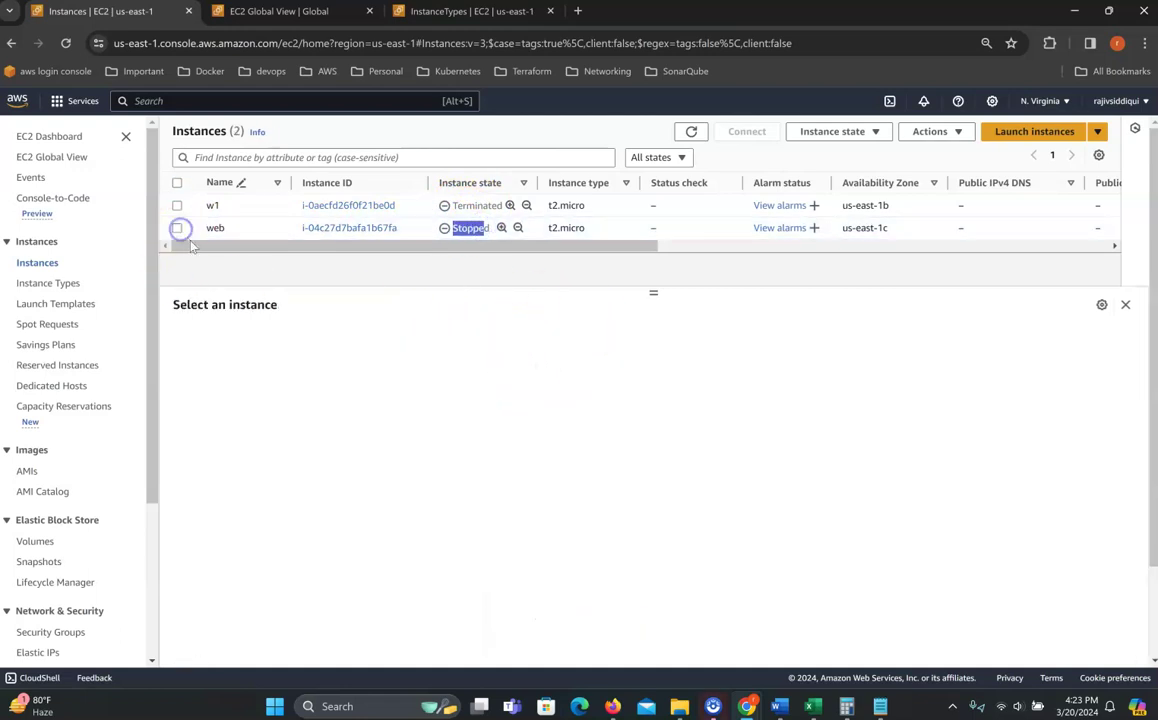
Step: Start launching a new instance and name it web24
left_click(1035, 132)
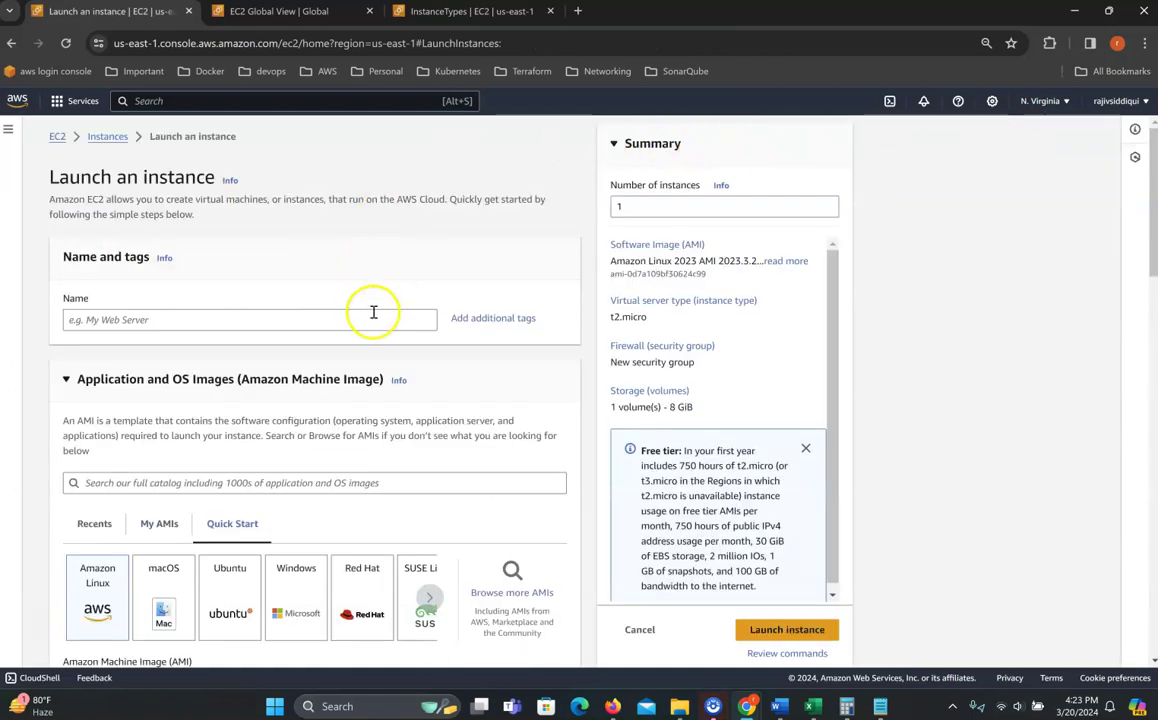
left_click(100, 319)
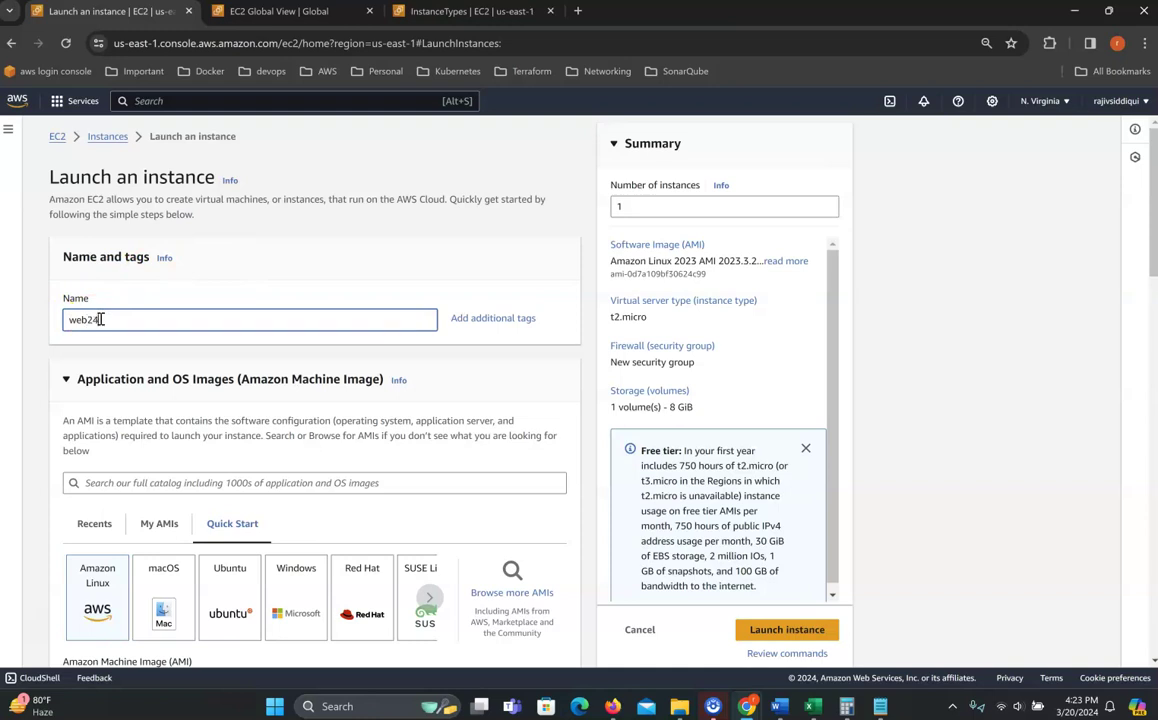
Step: Browse the Quickstart AMI catalog and select Amazon Linux 2 AMI (HVM) - Kernel 5.10, SSD Volume Type for the instance
scroll(330, 300, "down", 2)
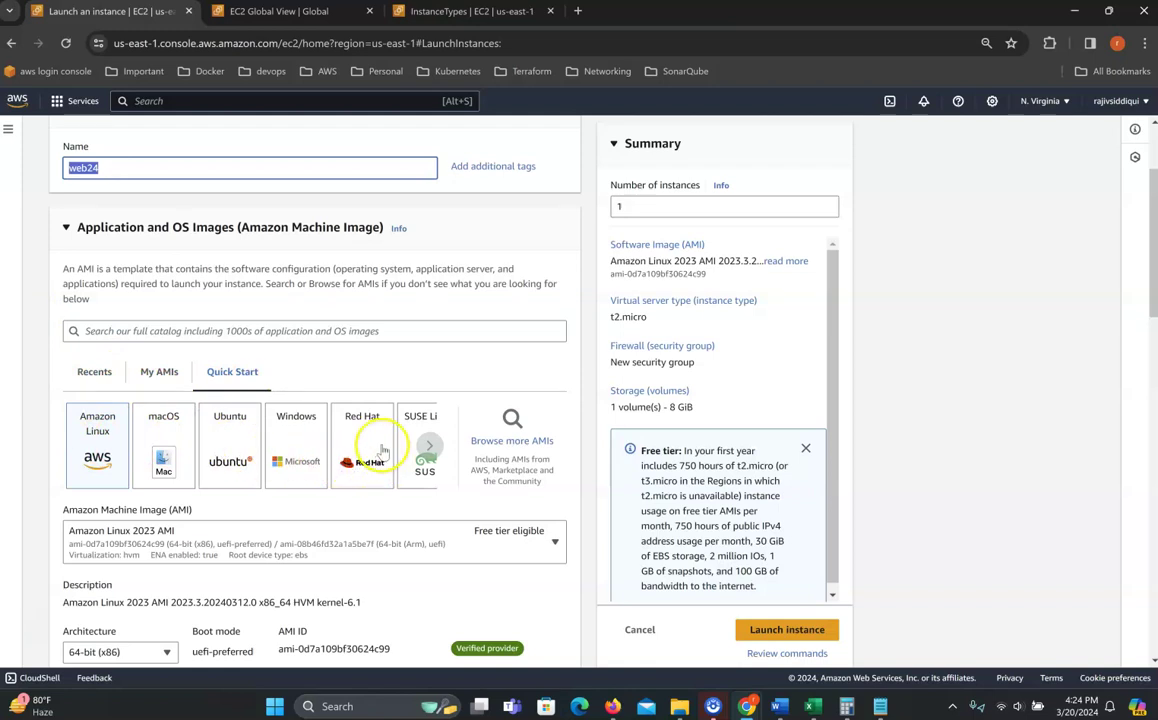
left_click(515, 441)
scroll(430, 420, "down", 1)
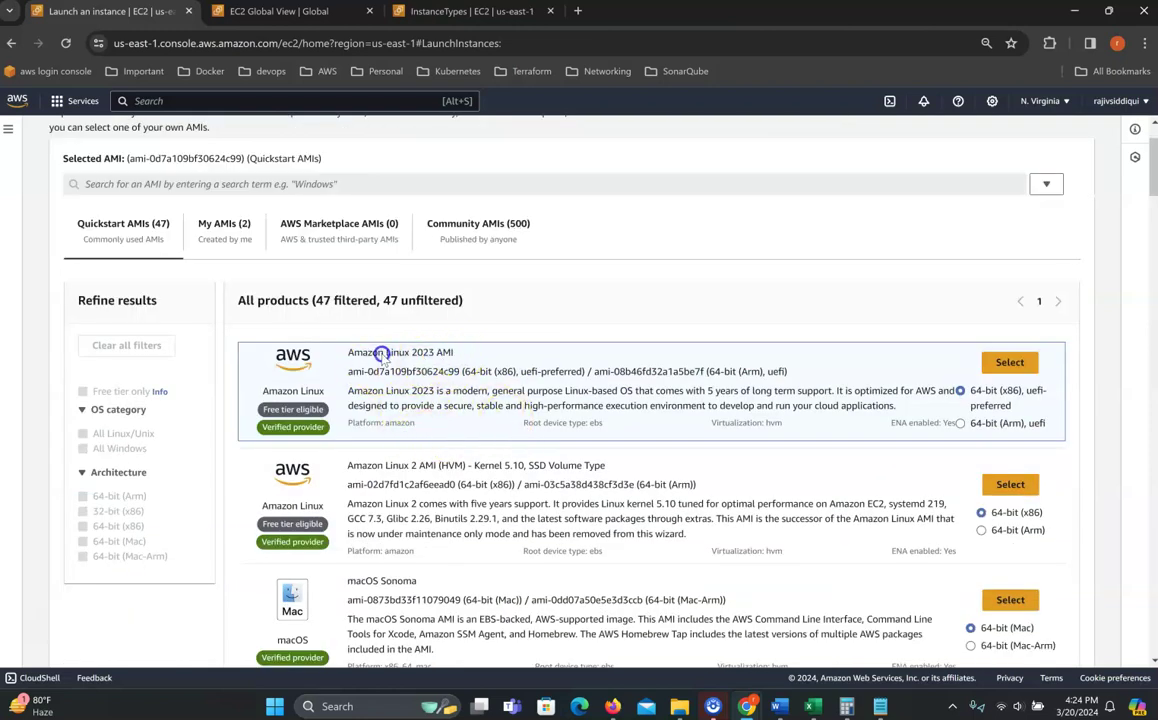
left_click_drag(453, 352, 354, 357)
left_click_drag(354, 466, 384, 467)
scroll(414, 491, "down", 3)
scroll(416, 493, "up", 2)
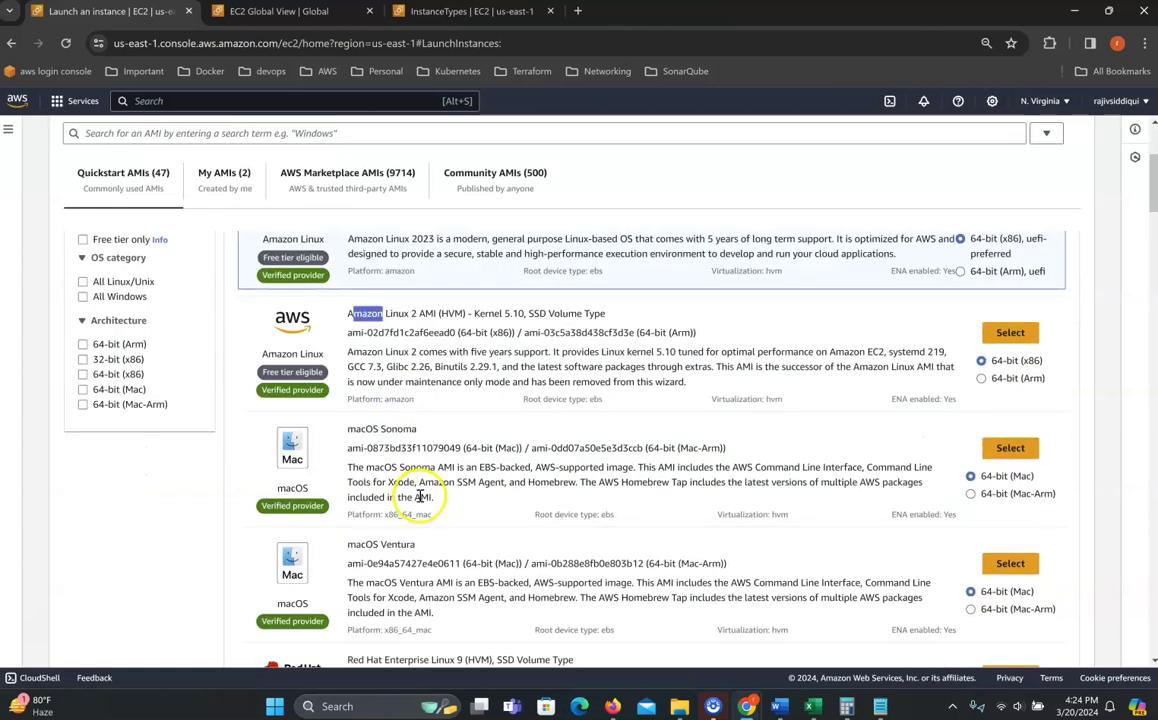
scroll(460, 480, "up", 2)
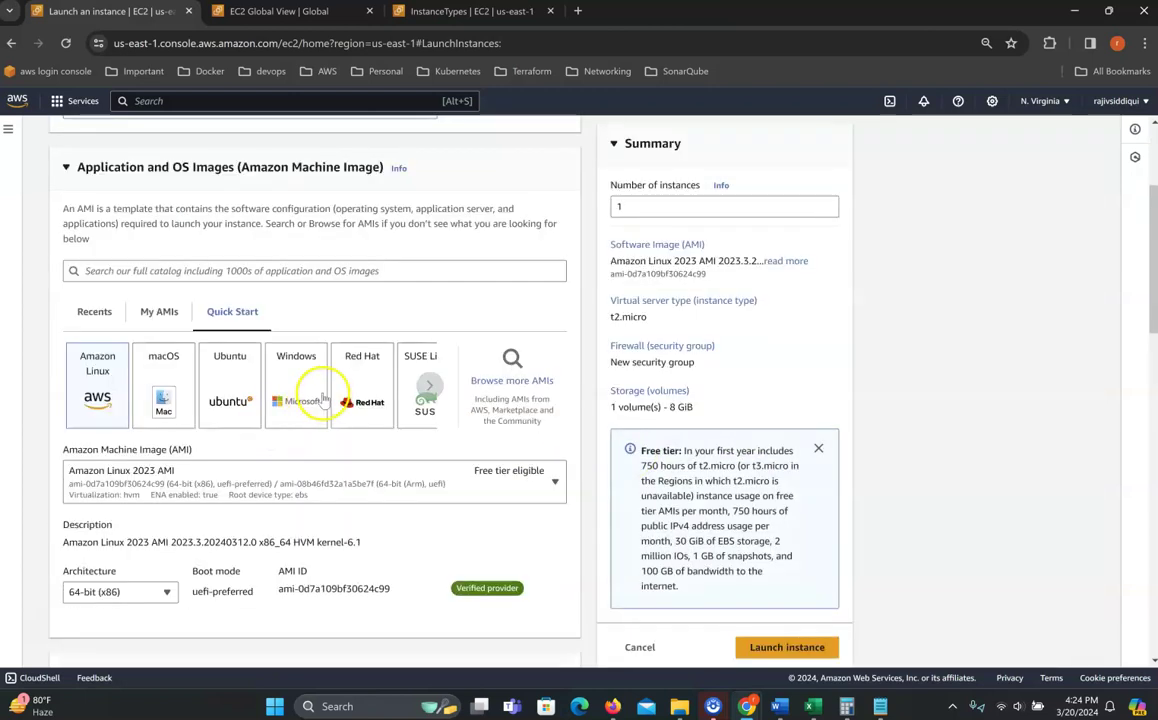
Step: Review the selected AMI's ID, free tier eligibility, architecture, virtualization and root device type
scroll(310, 400, "down", 4)
scroll(270, 404, "up", 2)
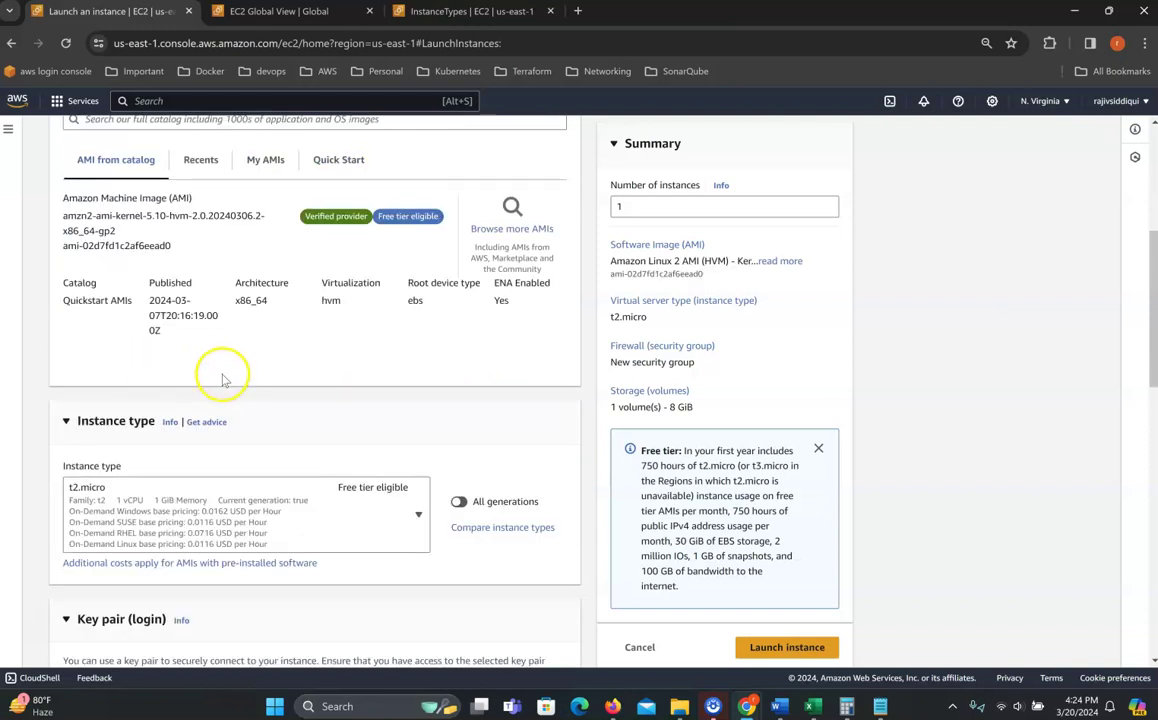
scroll(222, 390, "up", 2)
left_click_drag(174, 397, 72, 396)
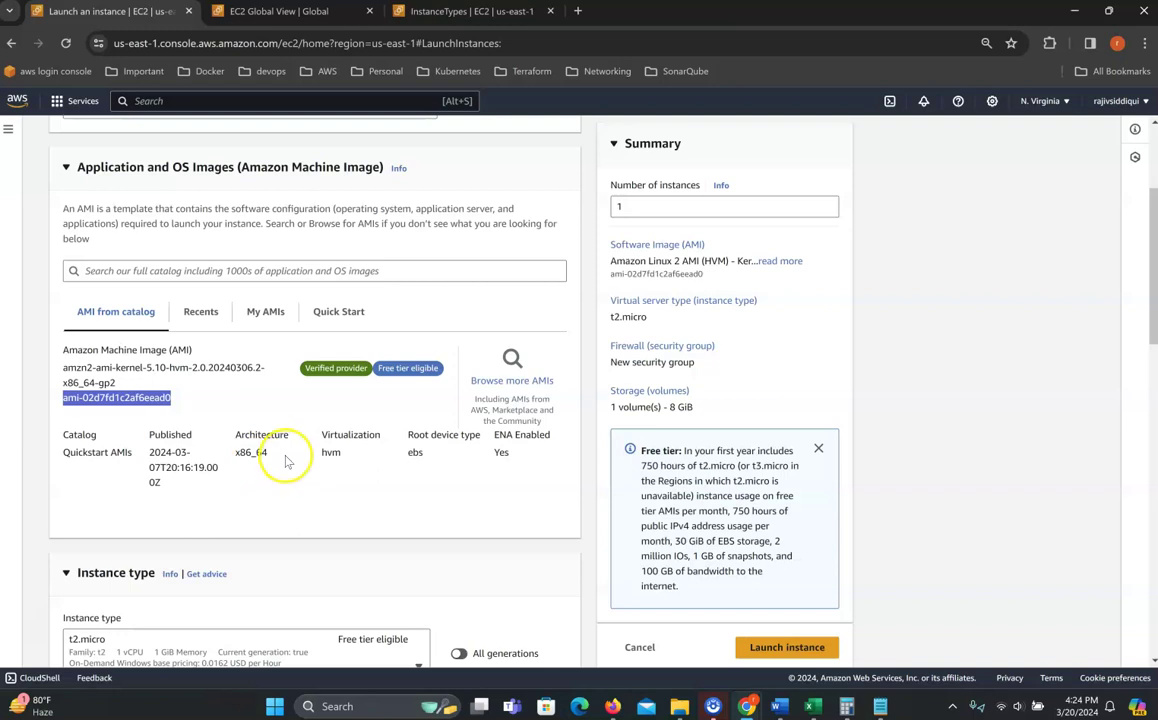
scroll(355, 430, "down", 2)
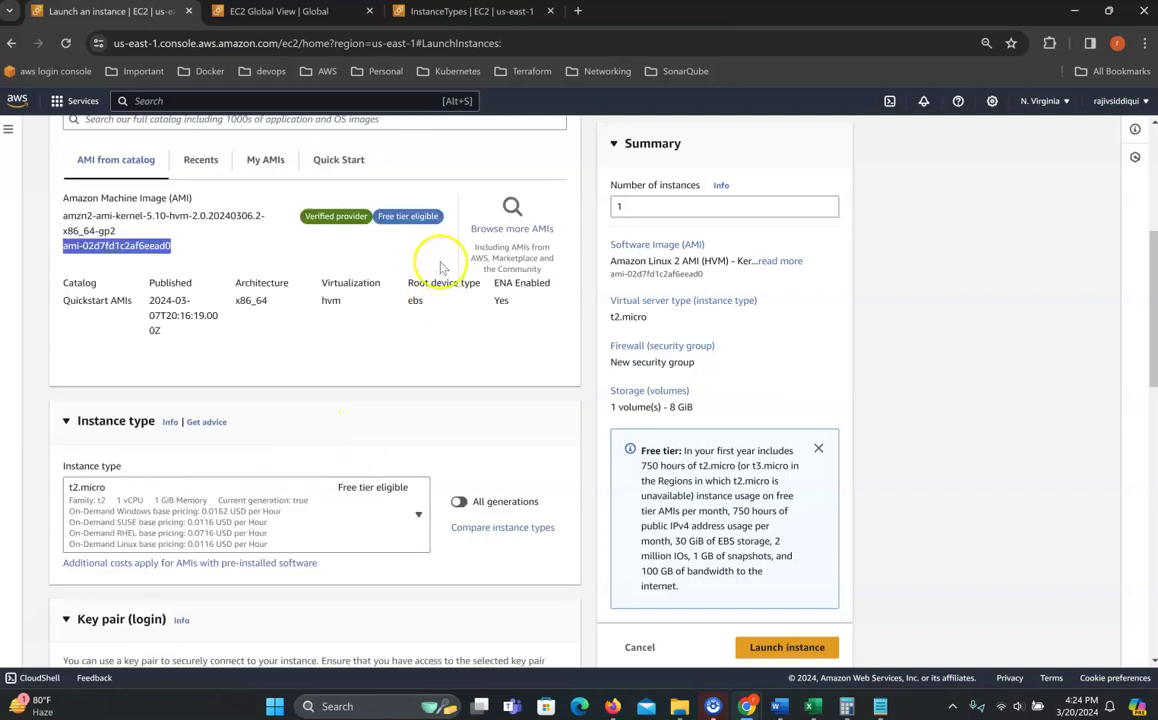
left_click(425, 218)
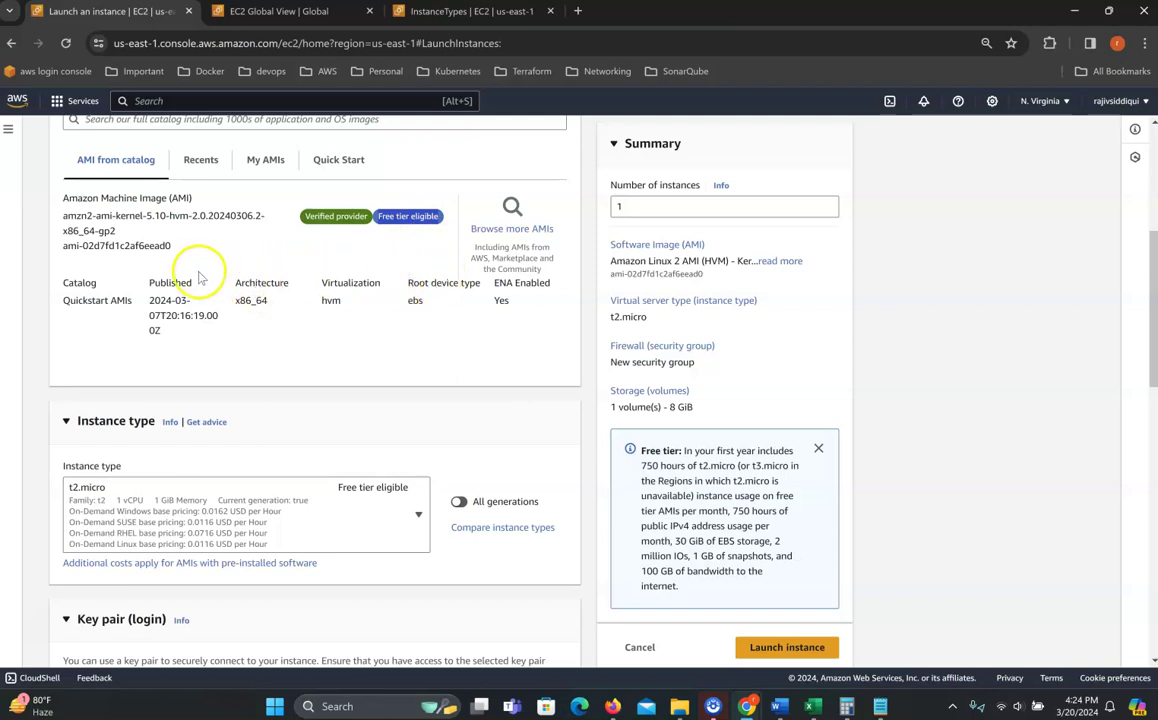
Step: Open the instance type comparison and add the On-Demand Linux pricing column to the table
scroll(195, 275, "down", 2)
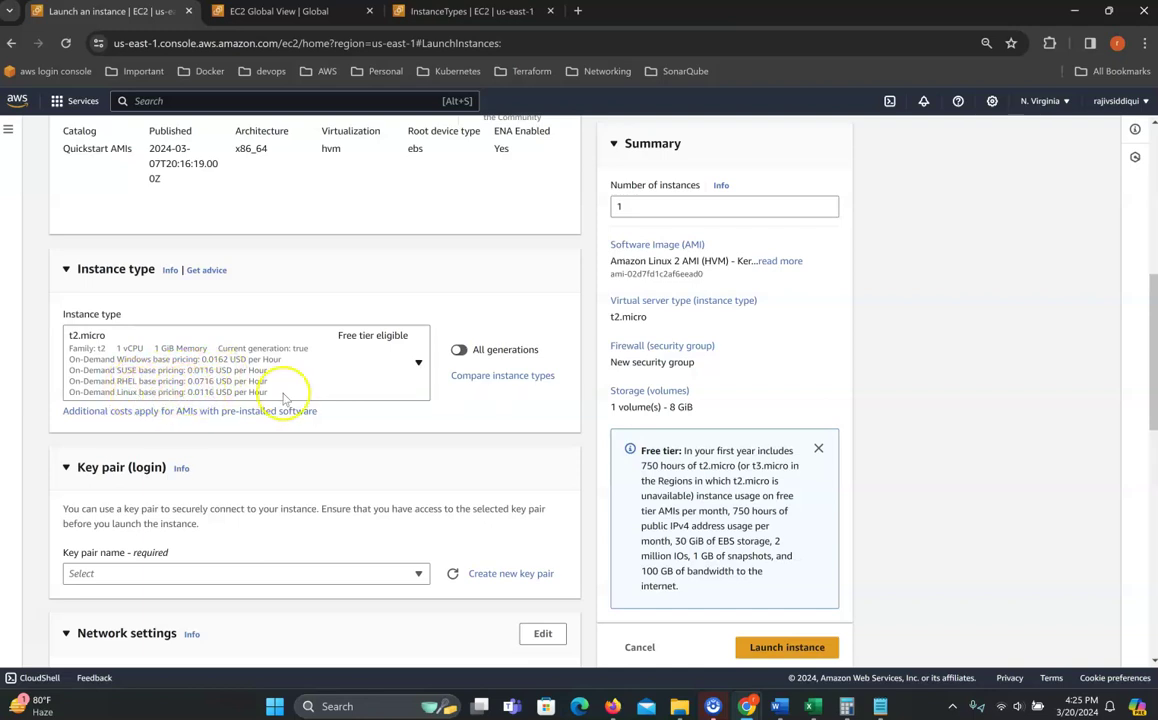
left_click(514, 379)
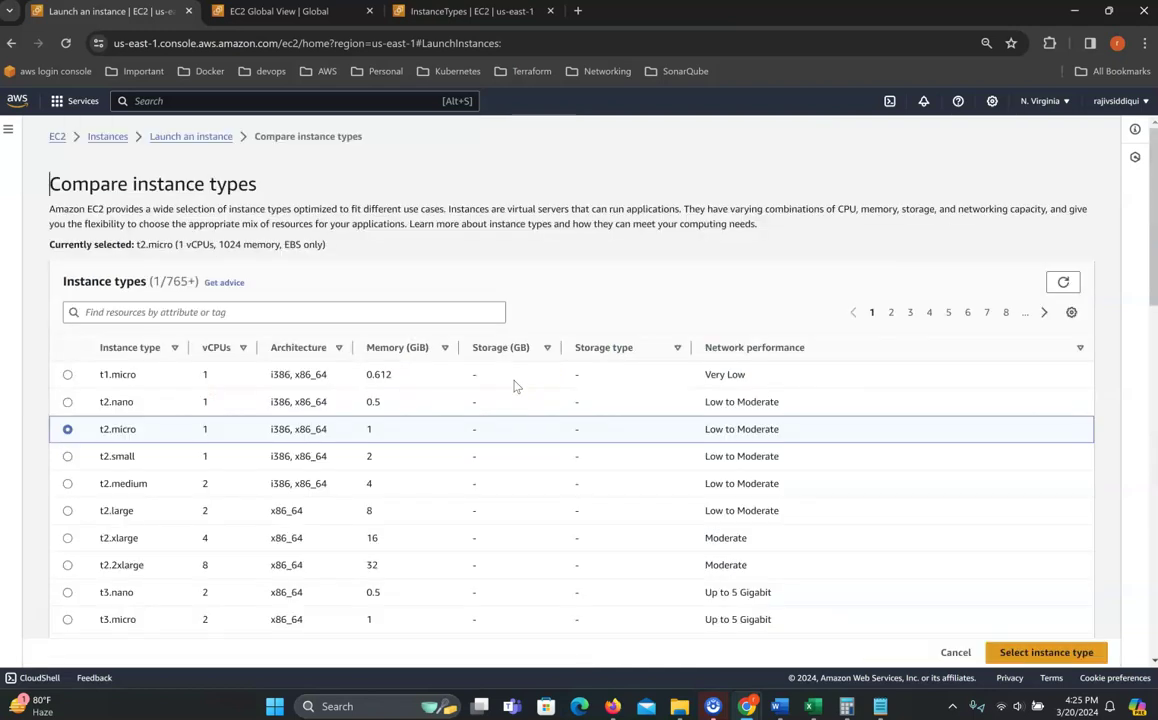
scroll(645, 442, "down", 3)
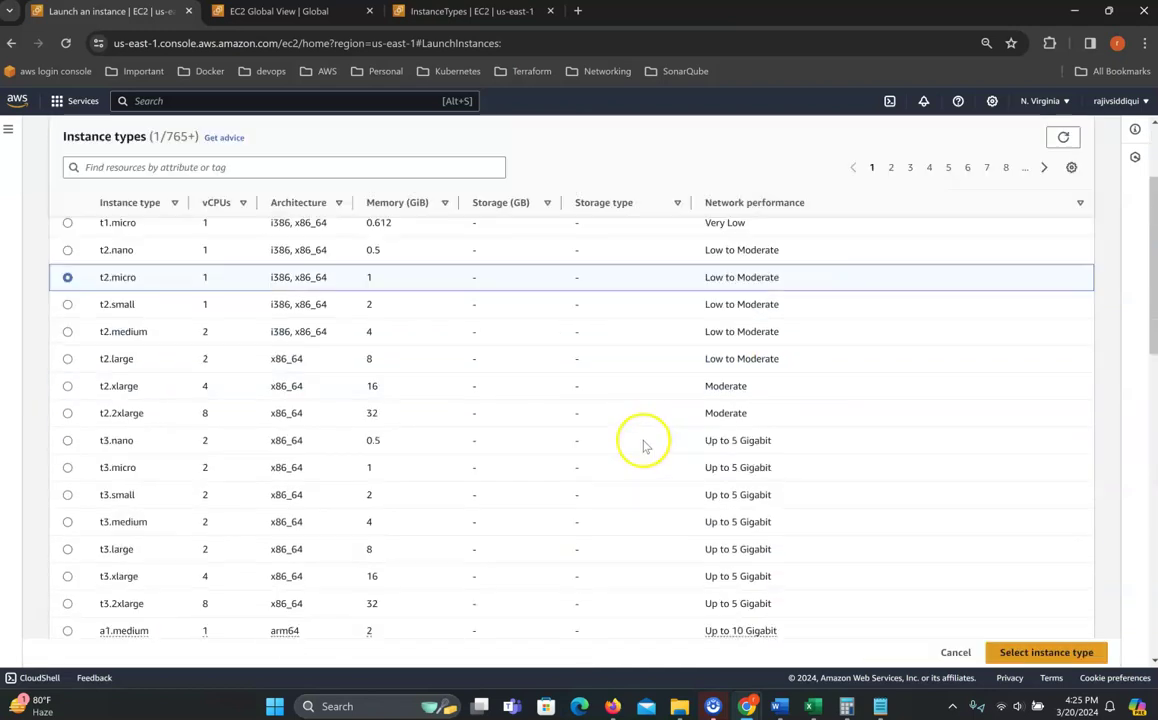
scroll(340, 416, "up", 2)
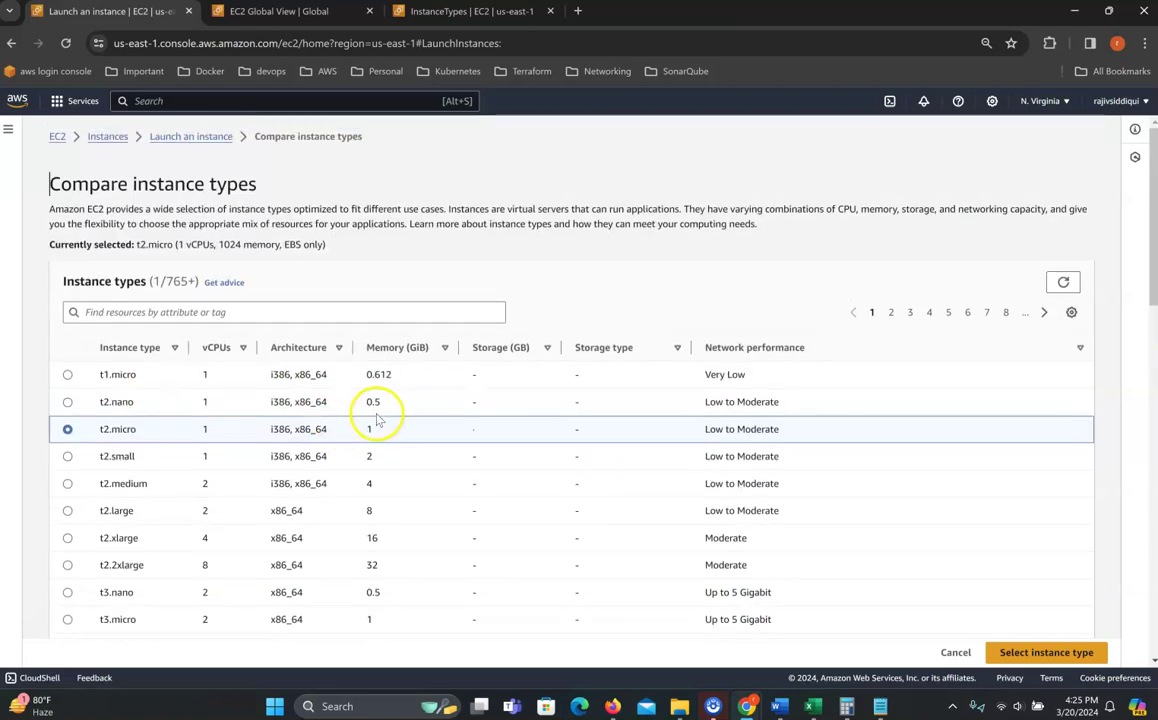
left_click(1072, 313)
scroll(705, 463, "down", 4)
scroll(705, 463, "down", 3)
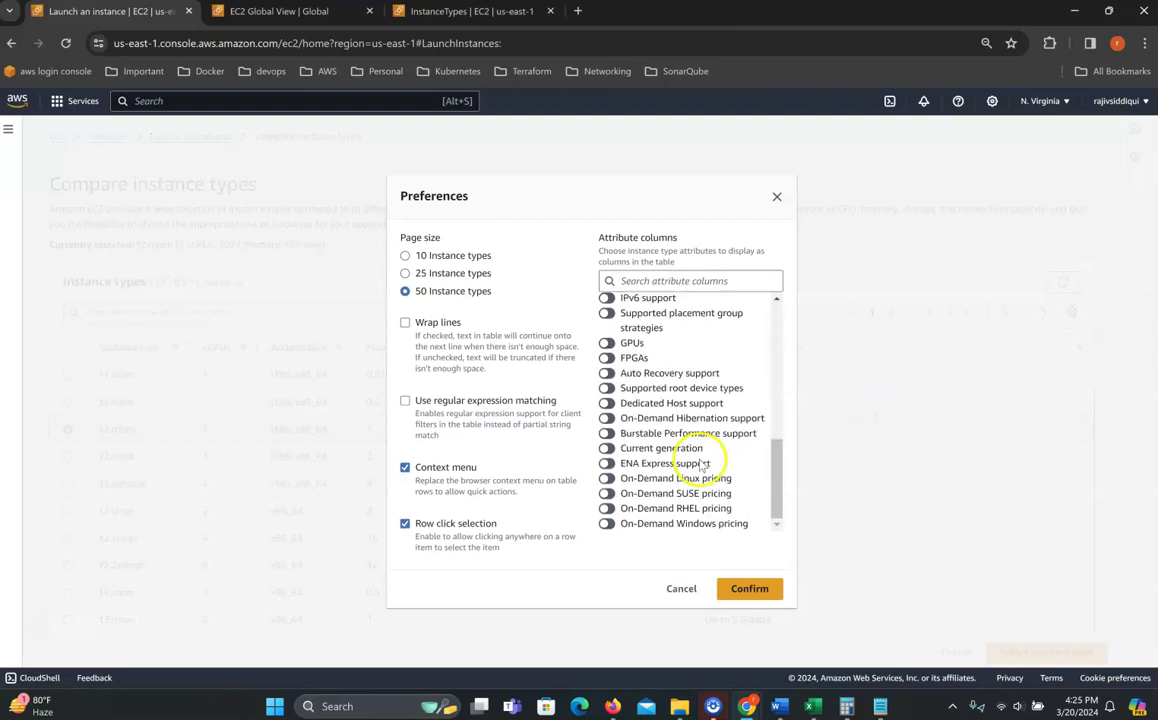
left_click(750, 587)
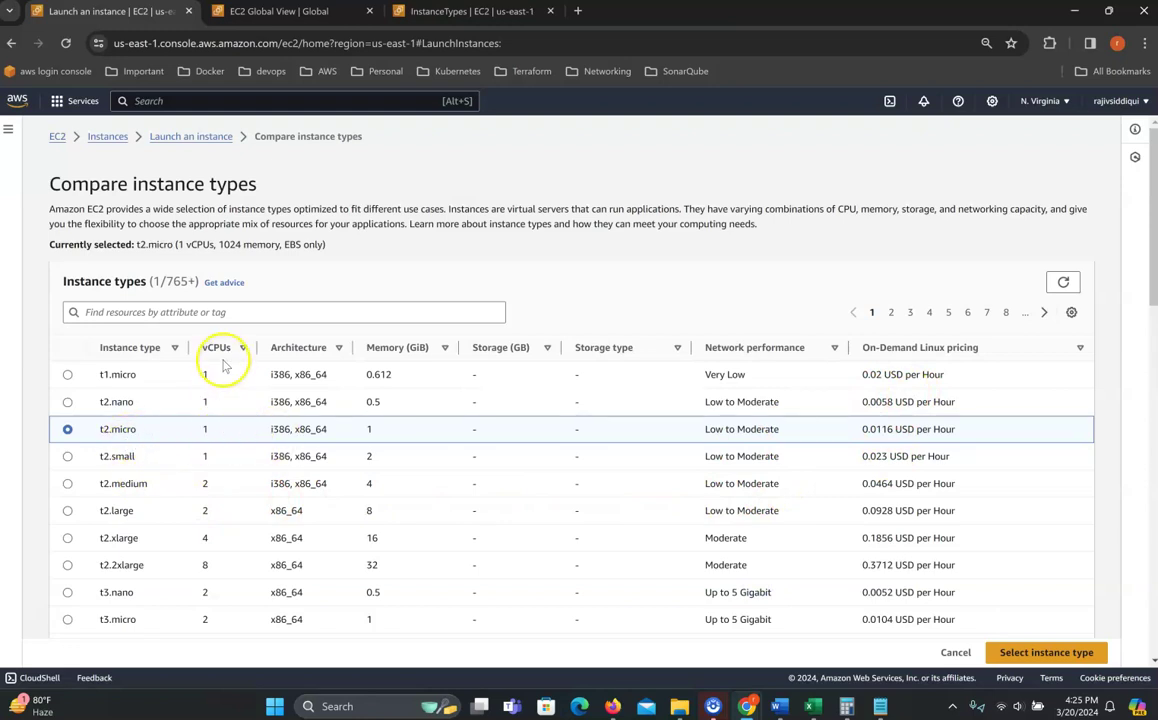
Step: Compare the vCPUs, memory and hourly Linux price of t2.micro and t3.2xlarge in the instance types table
left_click(375, 431)
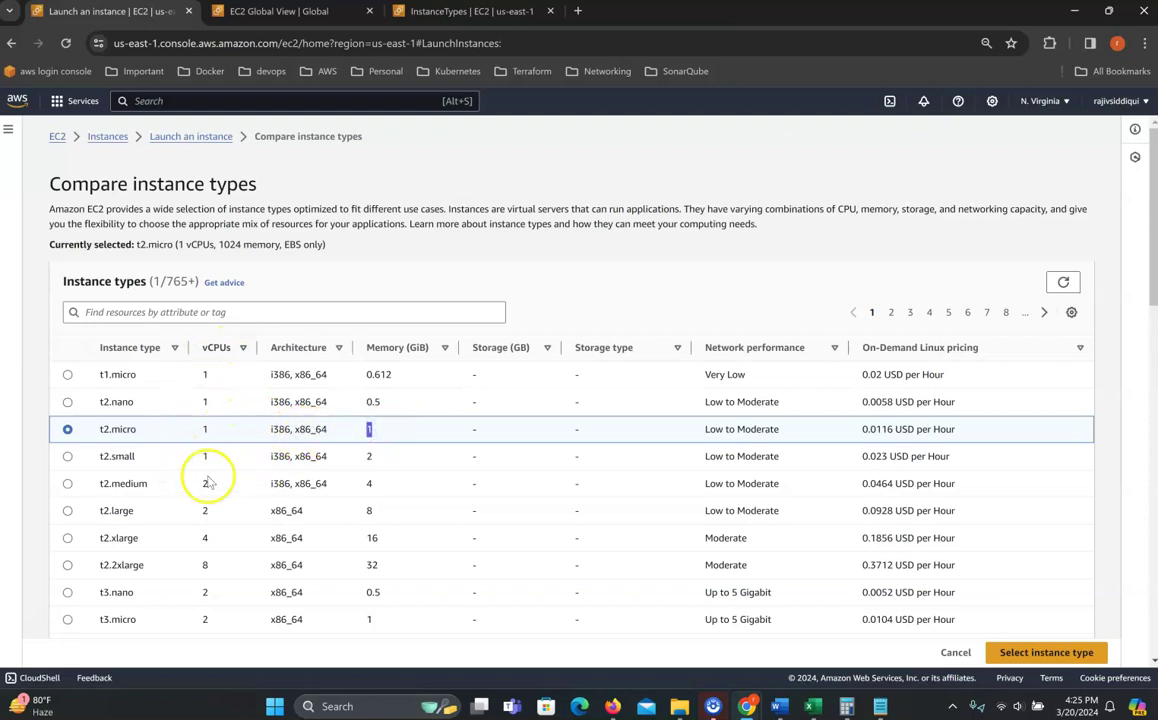
scroll(200, 425, "down", 3)
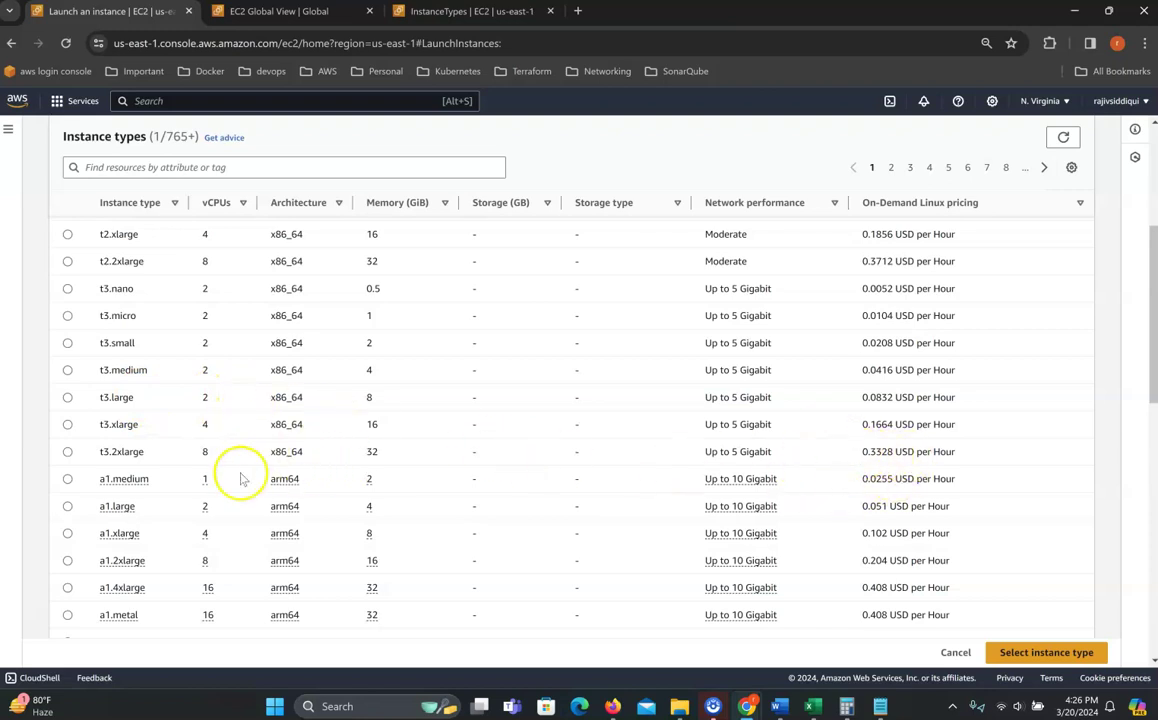
left_click_drag(119, 453, 310, 450)
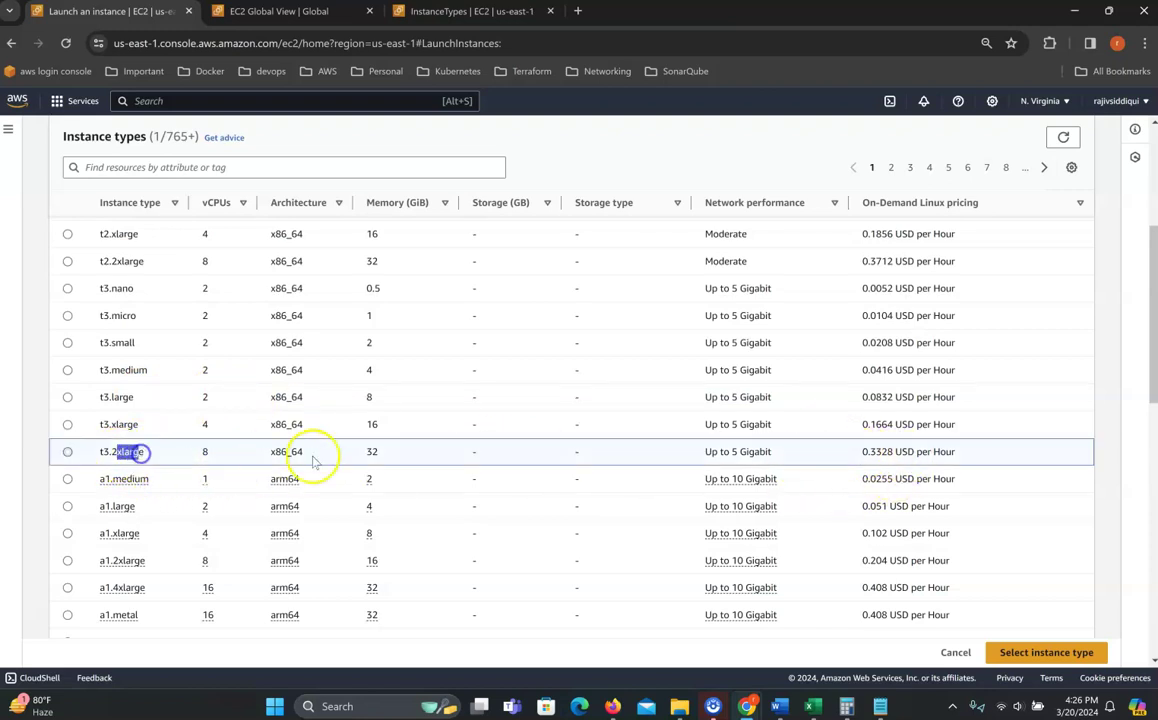
left_click(374, 451)
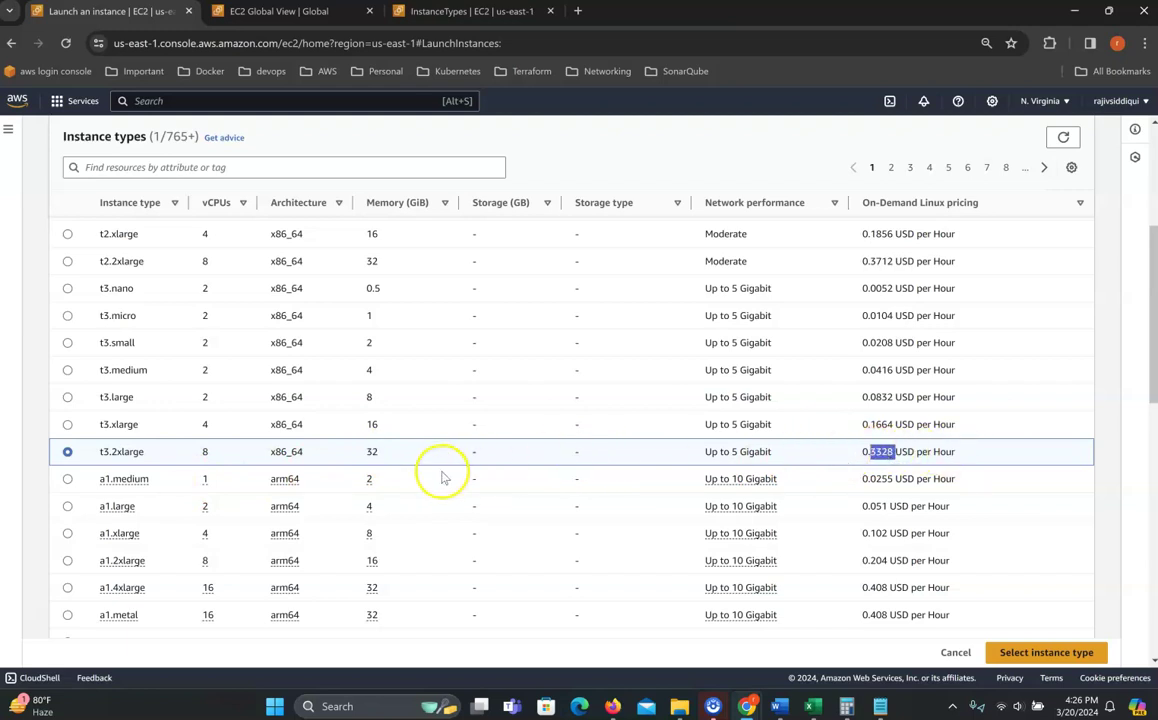
scroll(405, 455, "up", 3)
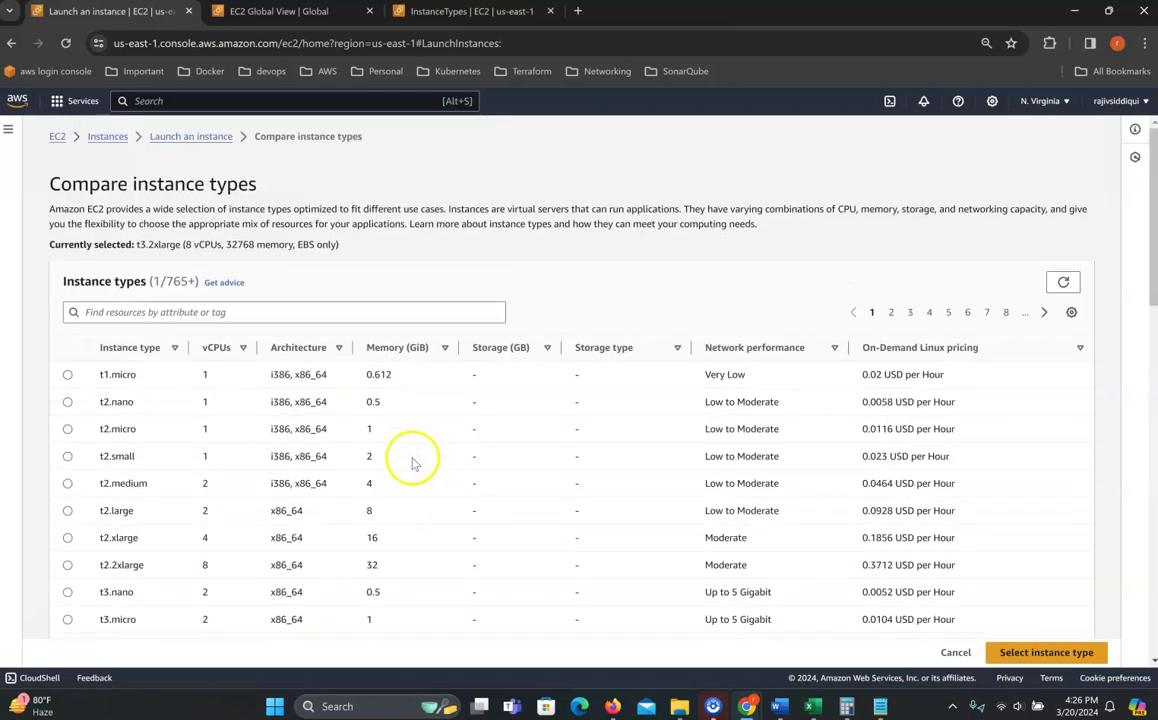
Step: Choose t2.micro as the instance type and return to the launch form
left_click(68, 429)
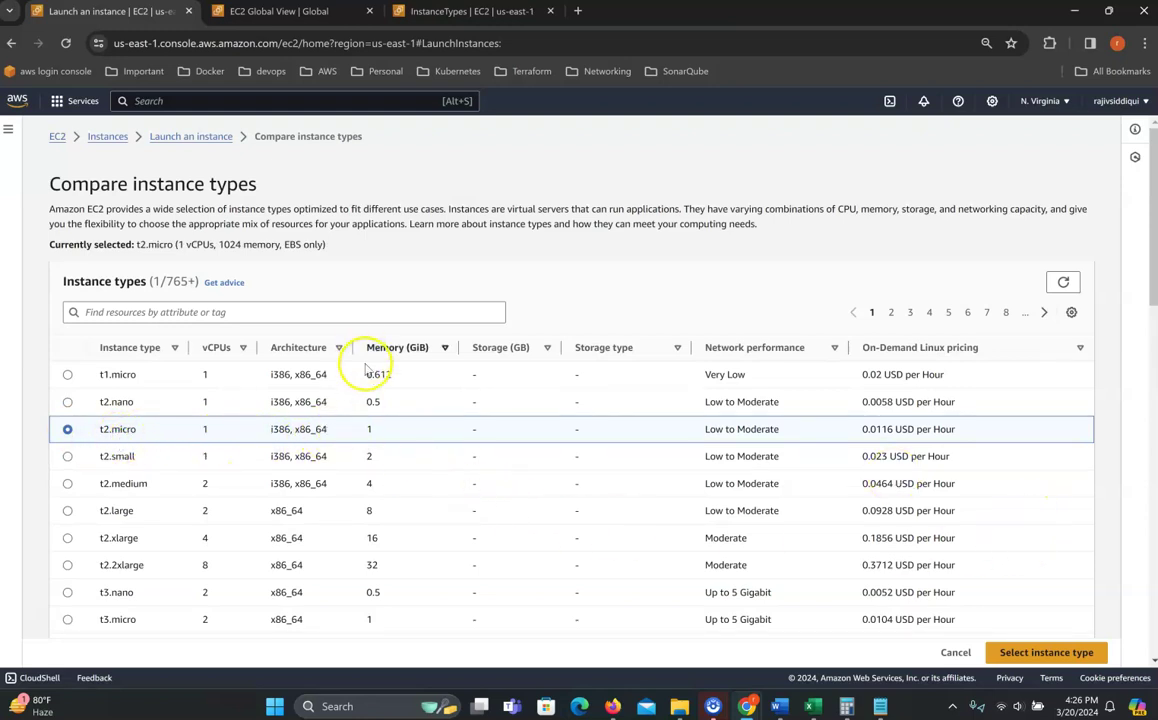
left_click(1040, 652)
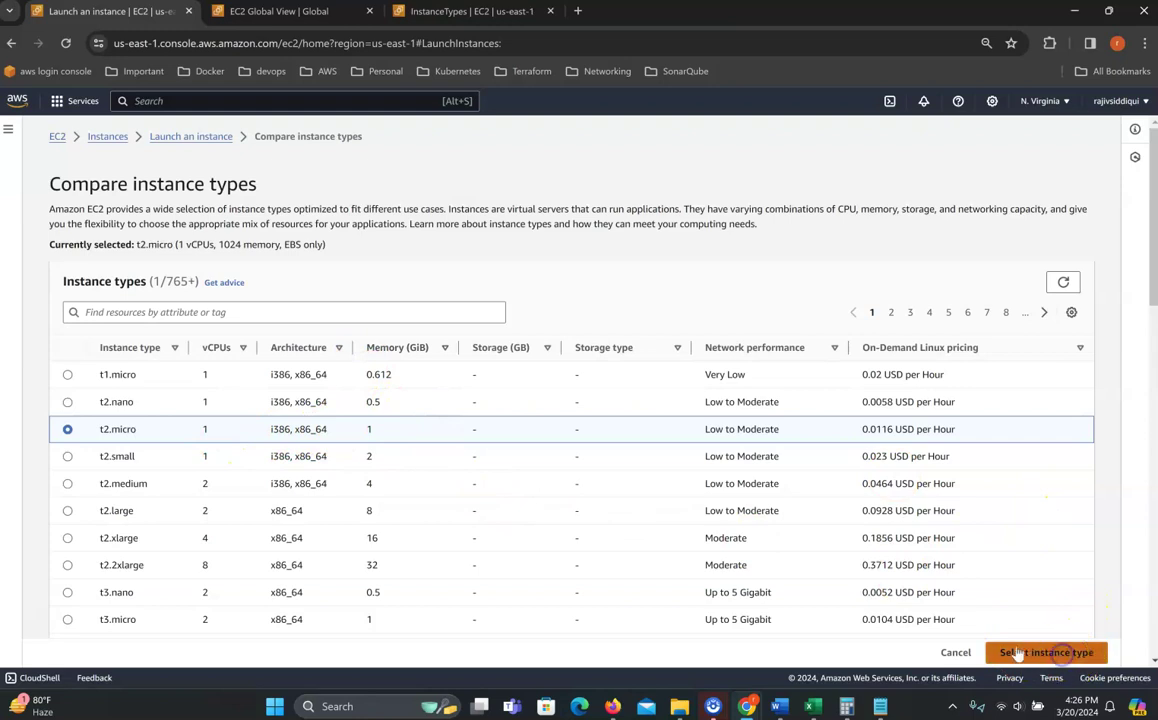
scroll(530, 470, "up", 3)
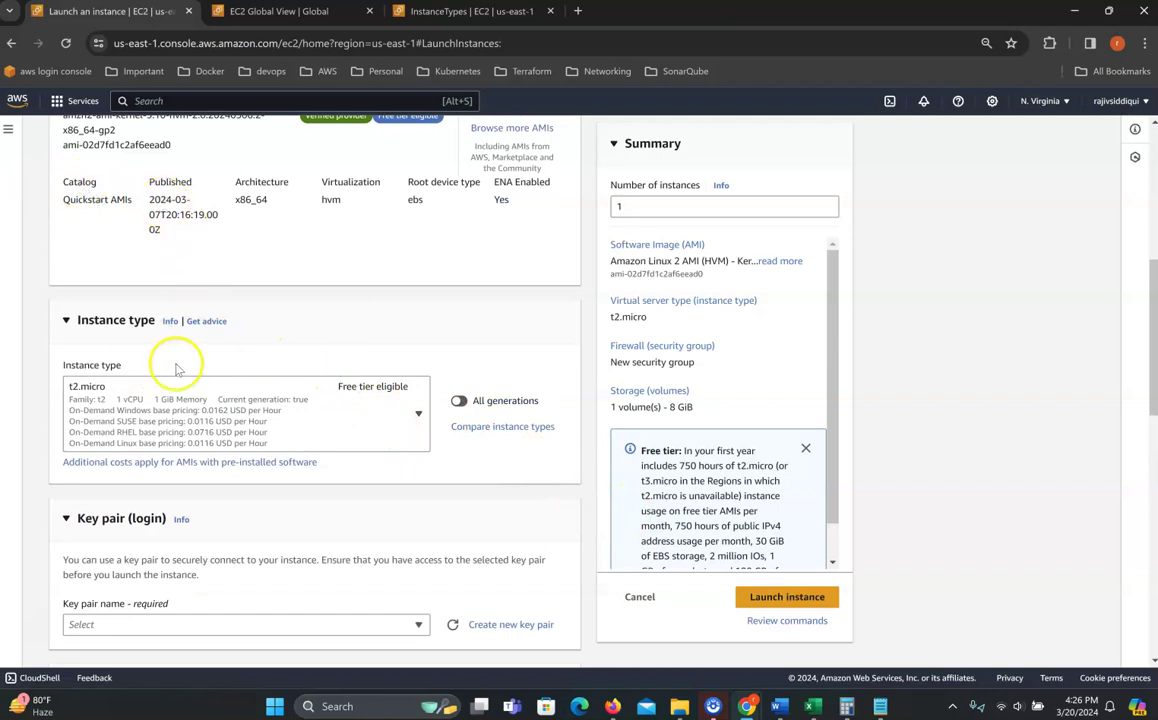
Step: Create a new RSA key pair named ec2-2024 with the .pem private key format for the instance login
scroll(171, 374, "down", 2)
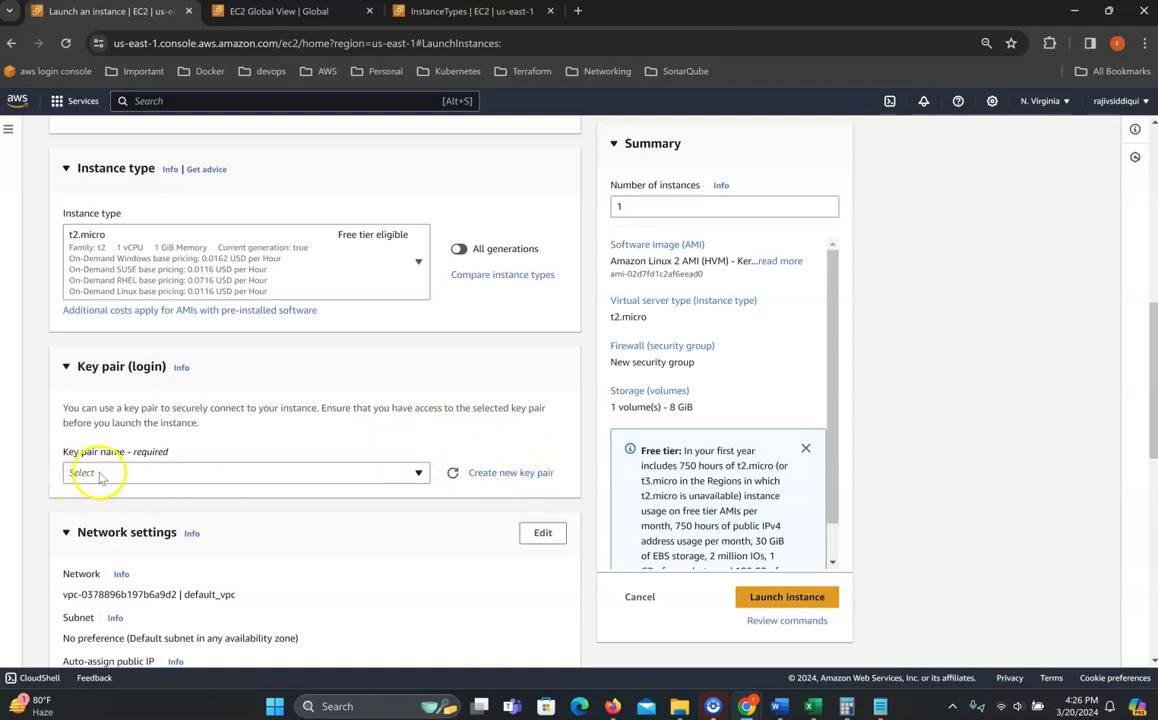
left_click(518, 477)
left_click(438, 275)
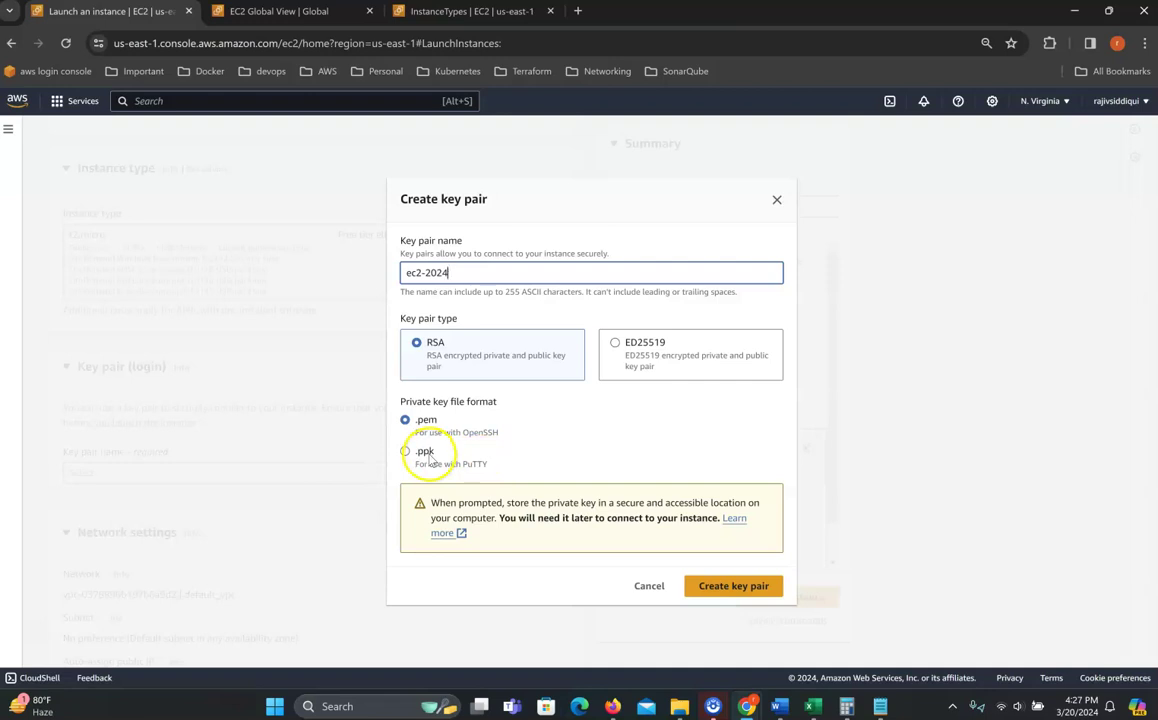
left_click_drag(487, 465, 446, 467)
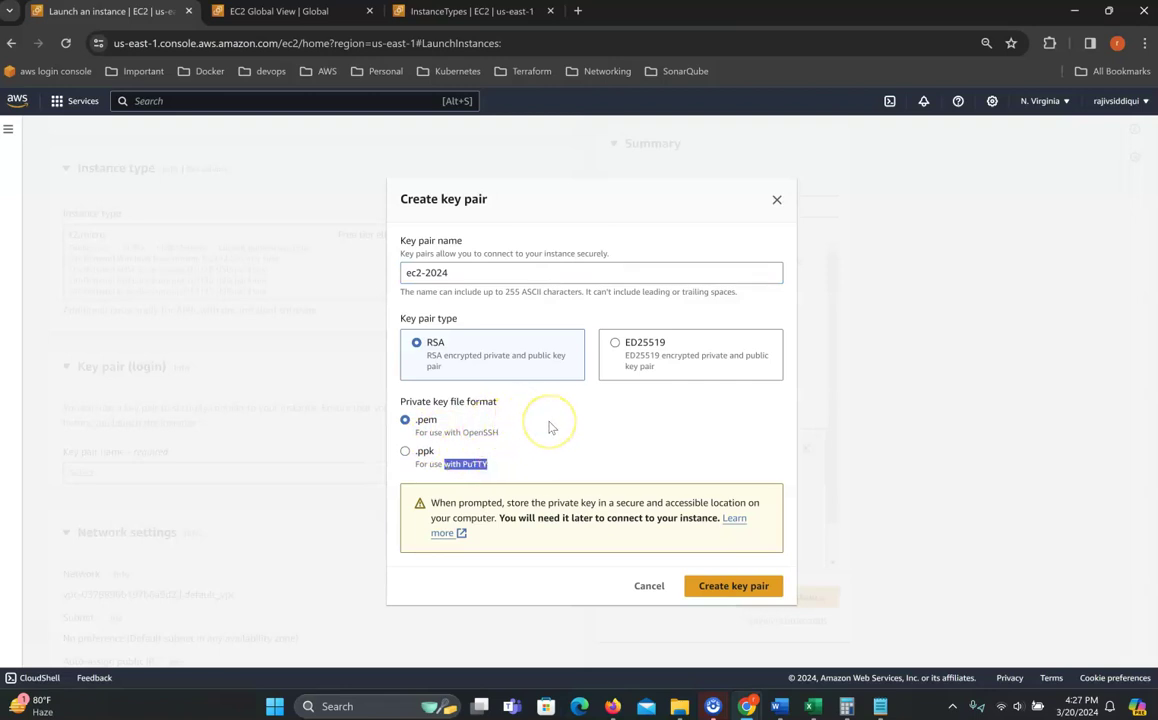
left_click(435, 420)
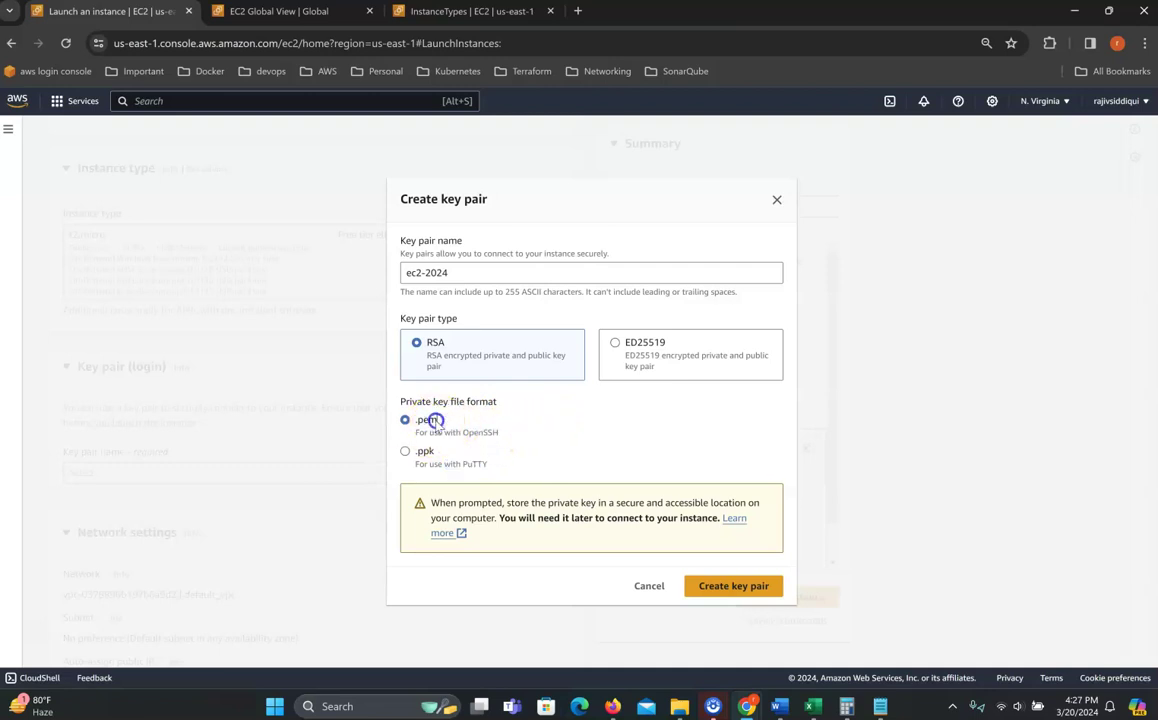
left_click(445, 272)
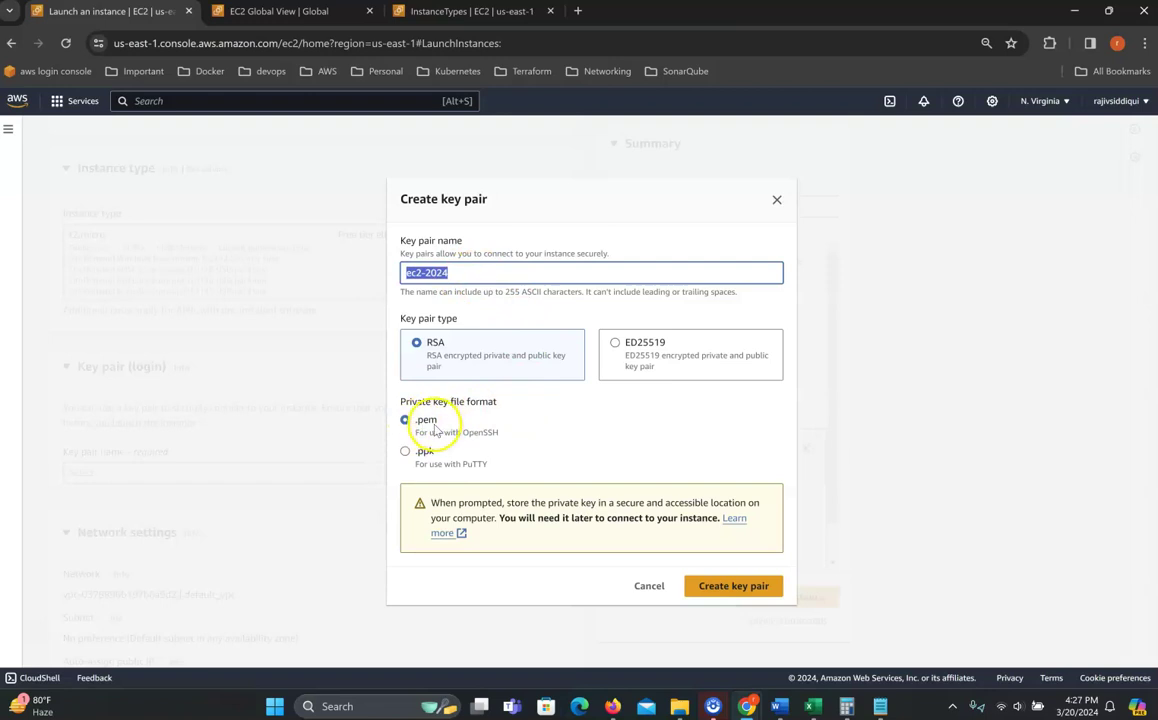
left_click(740, 592)
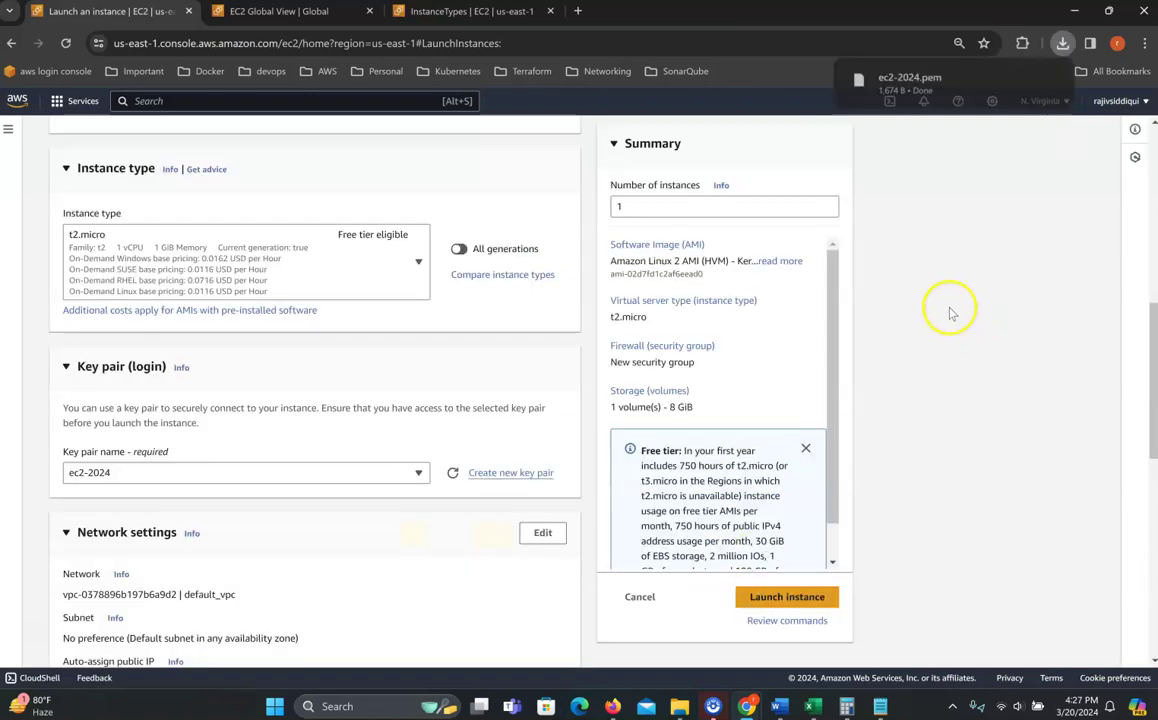
Step: Place the downloaded ec2-2024.pem file in the keypair folder on drive D: and return to the launch form's network settings
mouse_move(1021, 81)
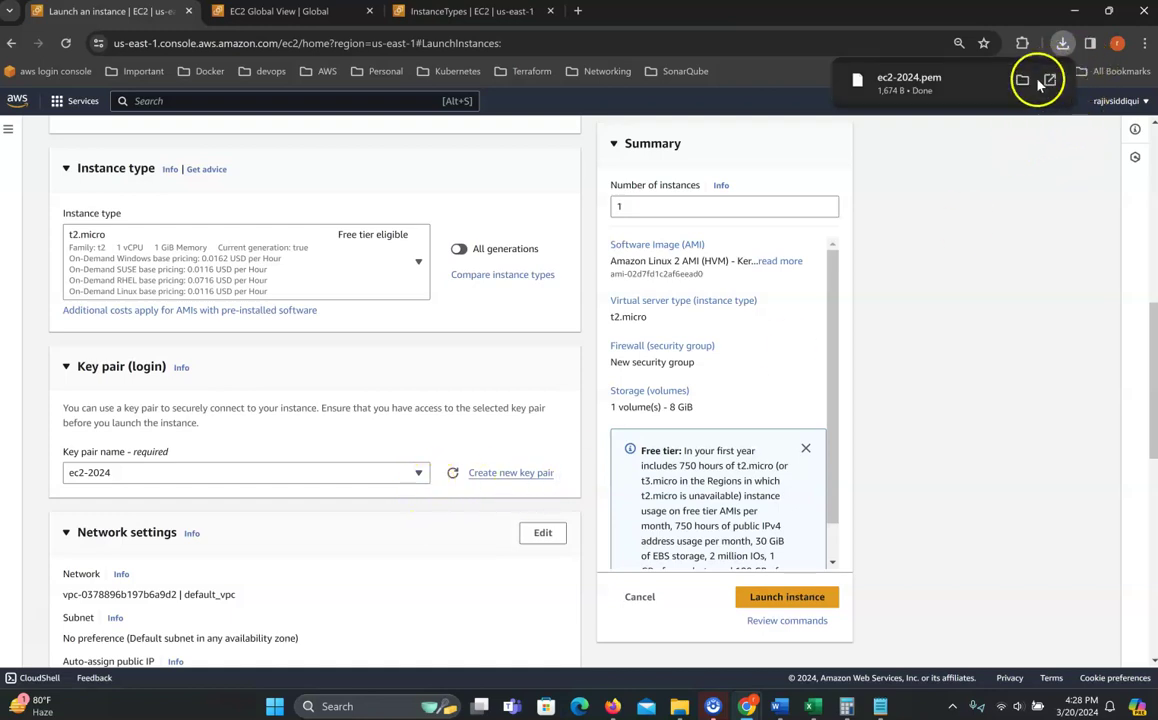
left_click(1021, 82)
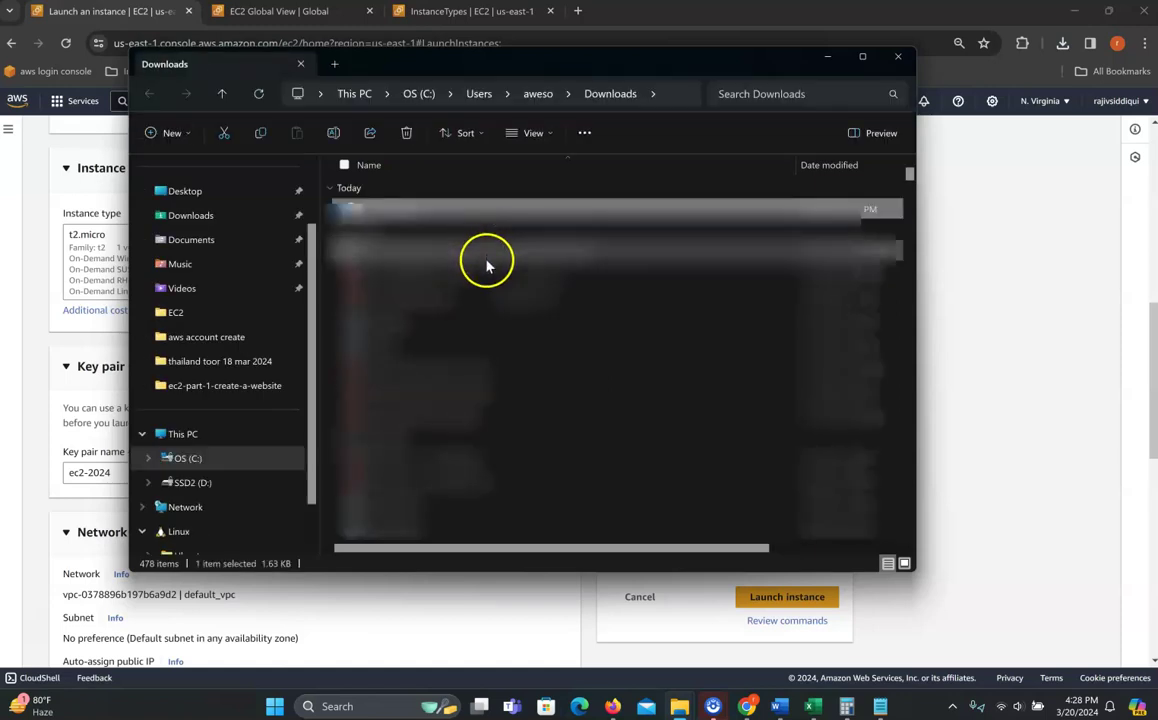
left_click(215, 482)
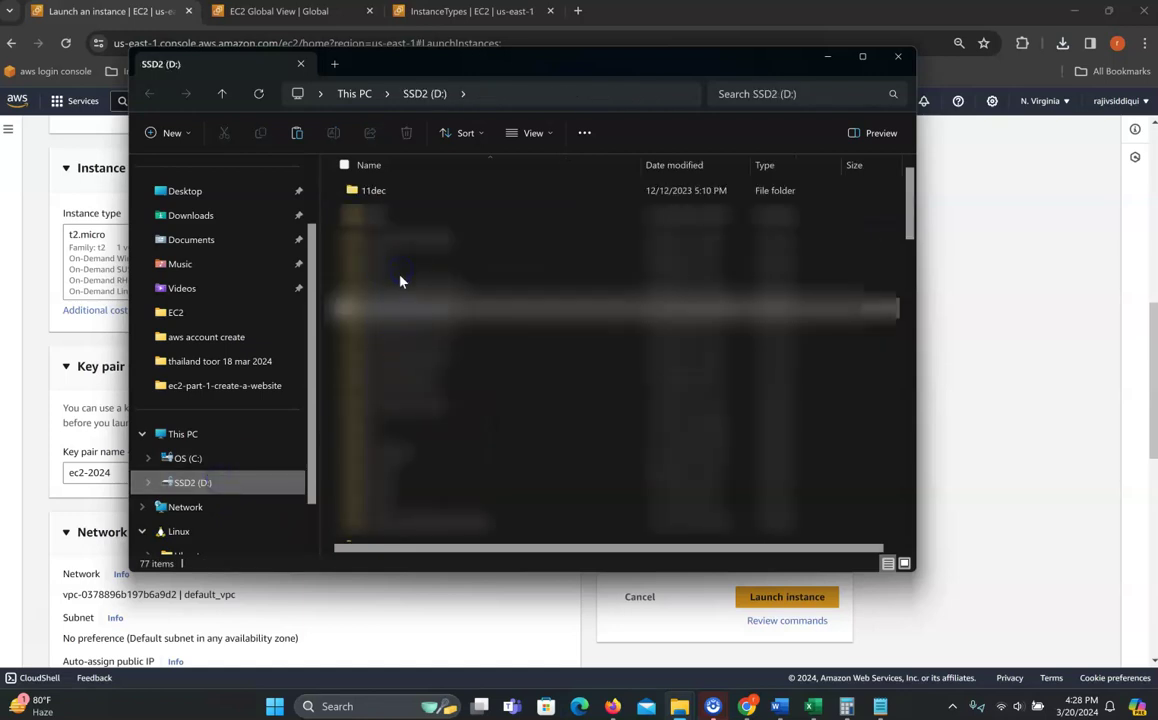
left_click(403, 283)
scroll(403, 283, "down", 2)
left_click(406, 189)
left_click(400, 212)
double_click(400, 212)
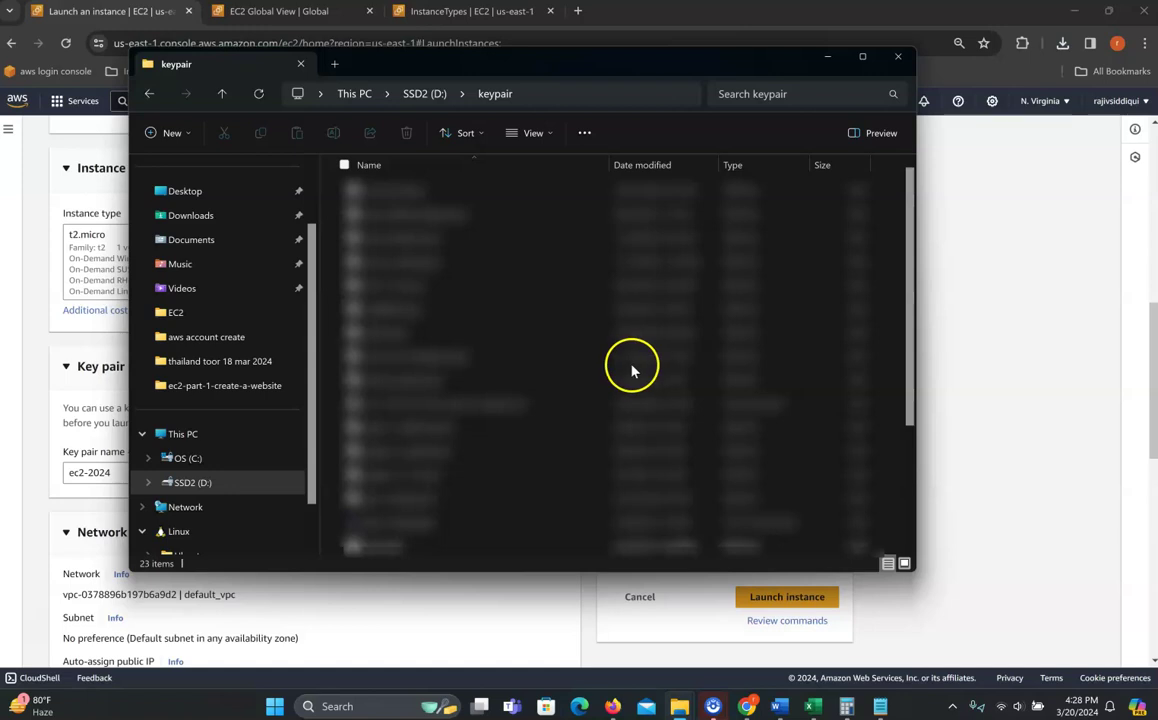
key("ctrl+v")
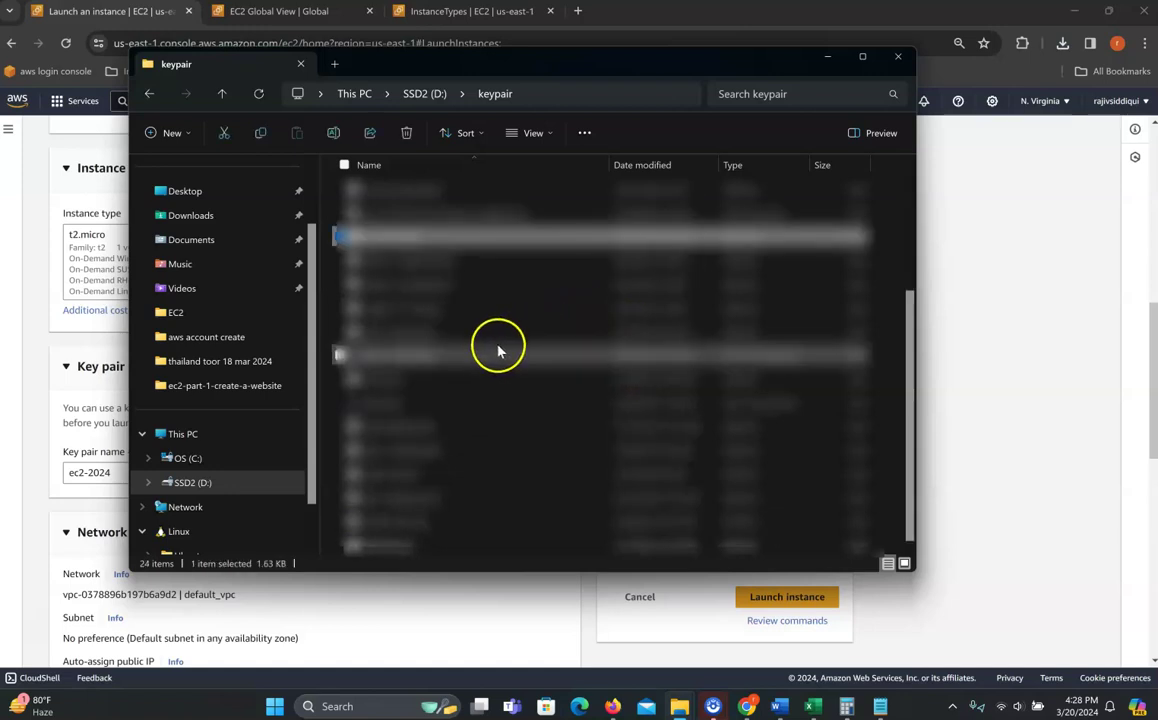
left_click(822, 61)
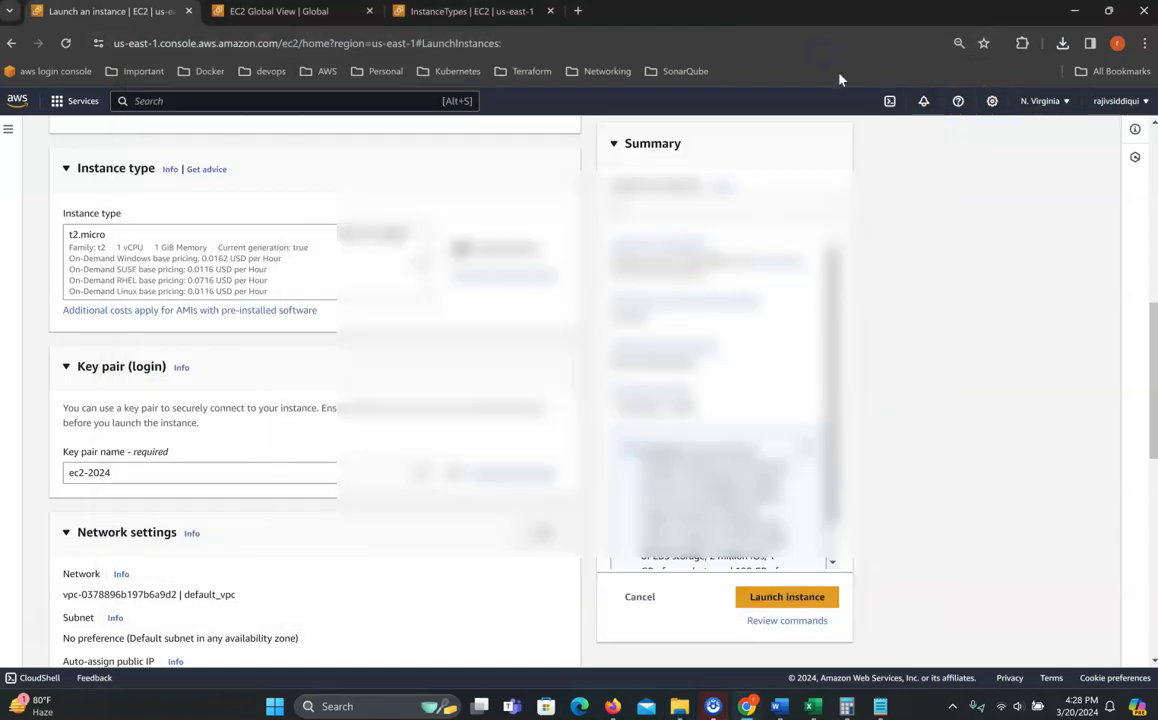
scroll(165, 490, "down", 2)
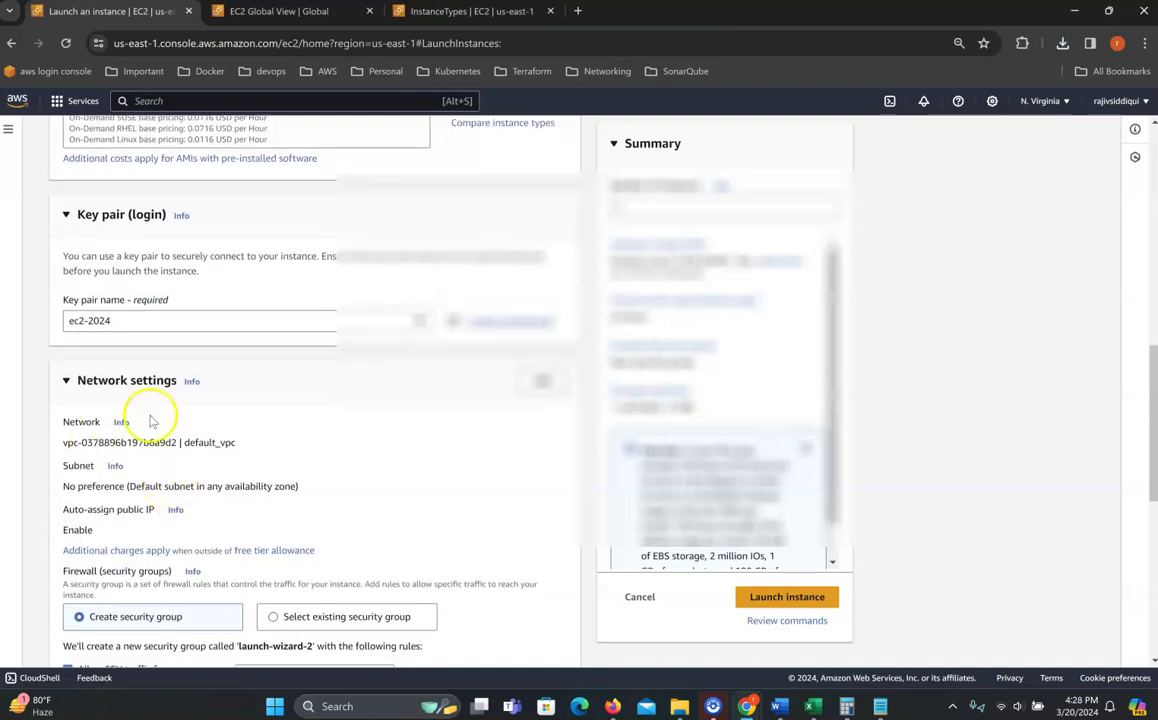
Step: Review the network and firewall settings and allow HTTP traffic from the internet in the new launch-wizard-2 security group
scroll(147, 421, "down", 2)
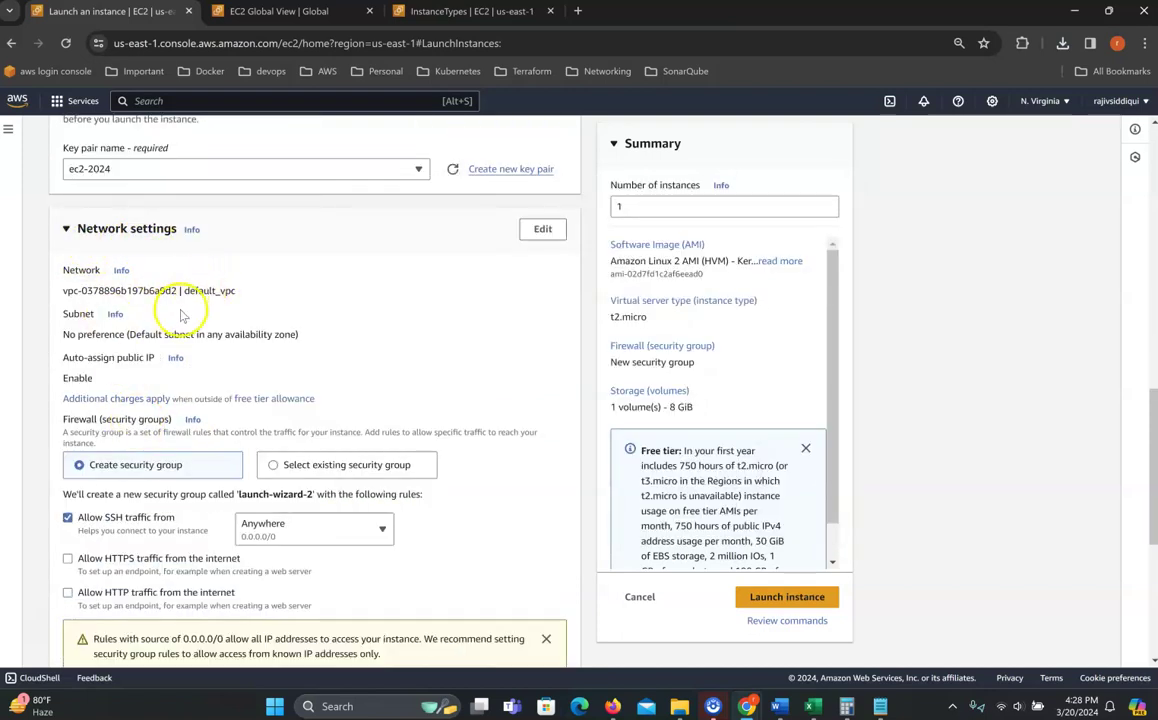
scroll(198, 293, "down", 2)
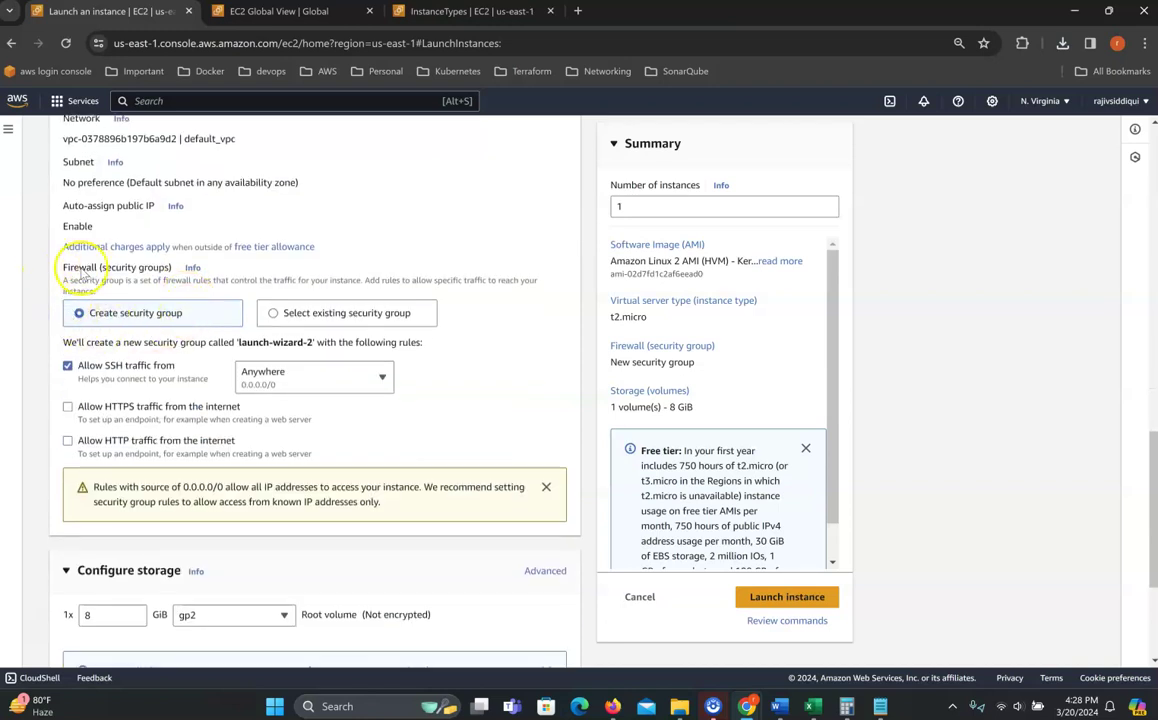
left_click_drag(64, 268, 126, 268)
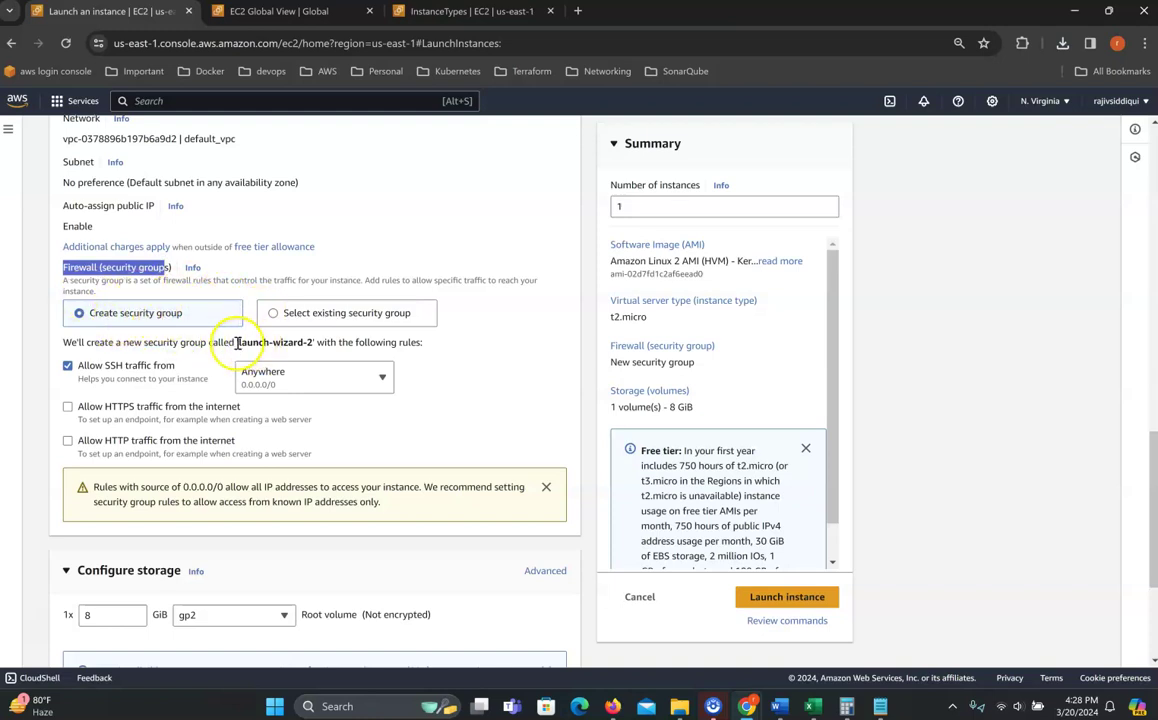
left_click_drag(238, 342, 276, 343)
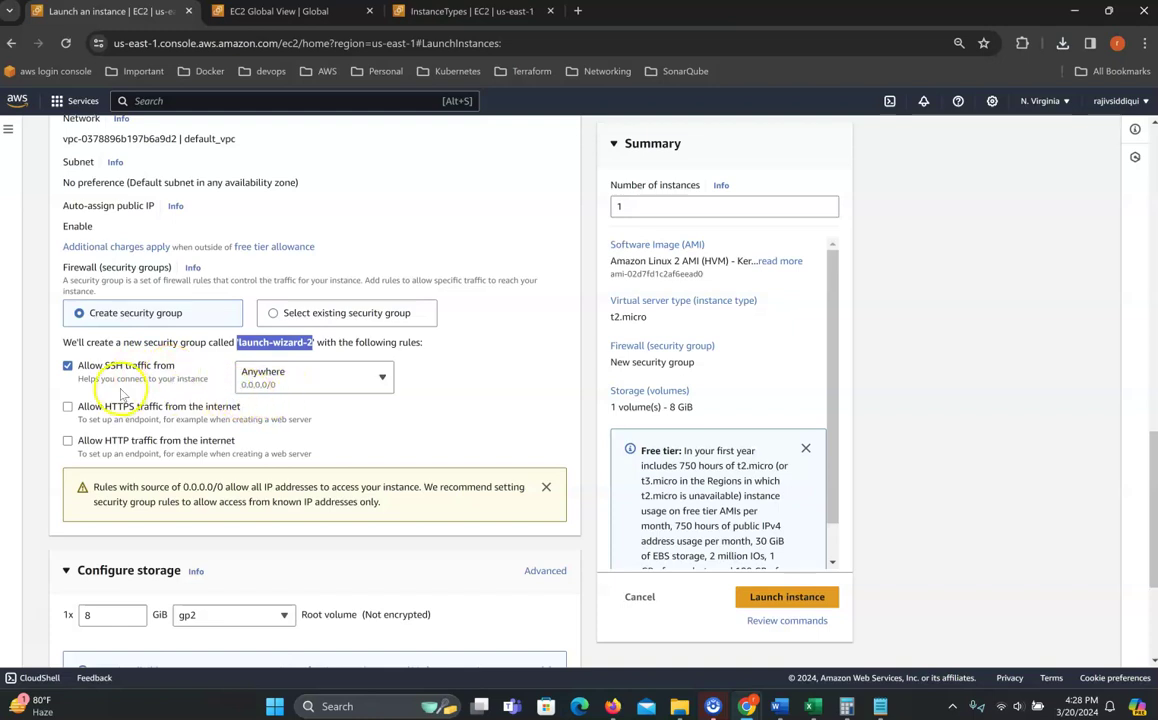
left_click(68, 440)
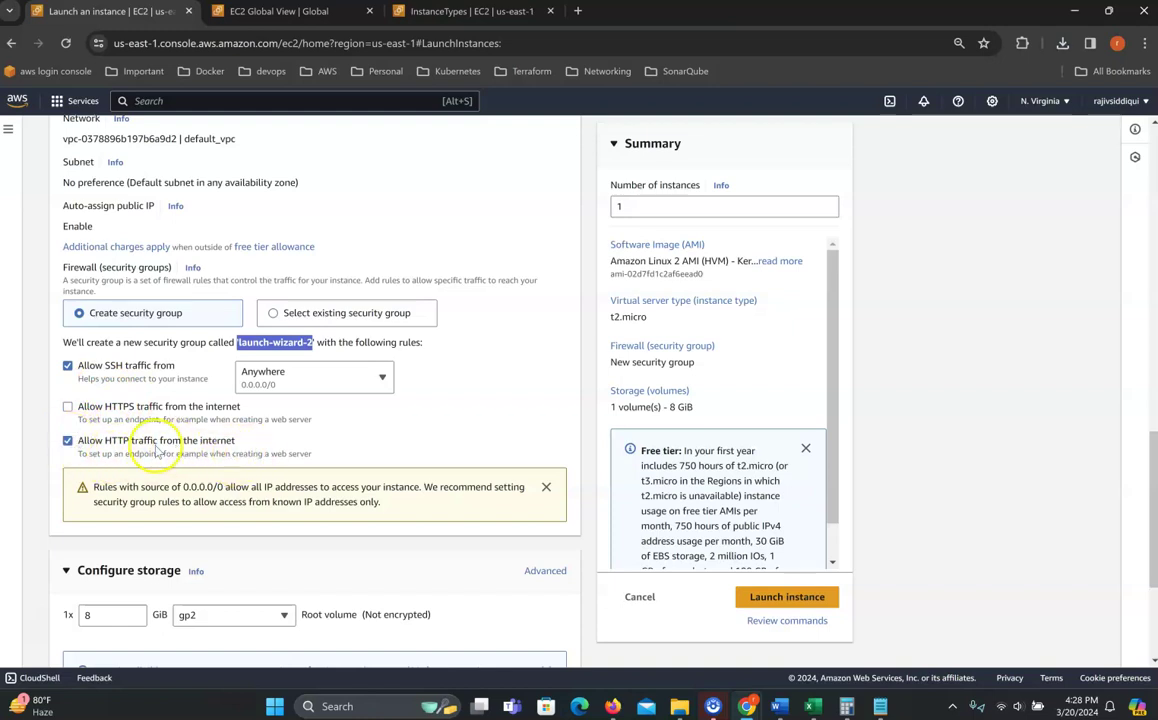
Step: Check the root volume's size and the available volume types in the storage configuration
scroll(150, 462, "down", 2)
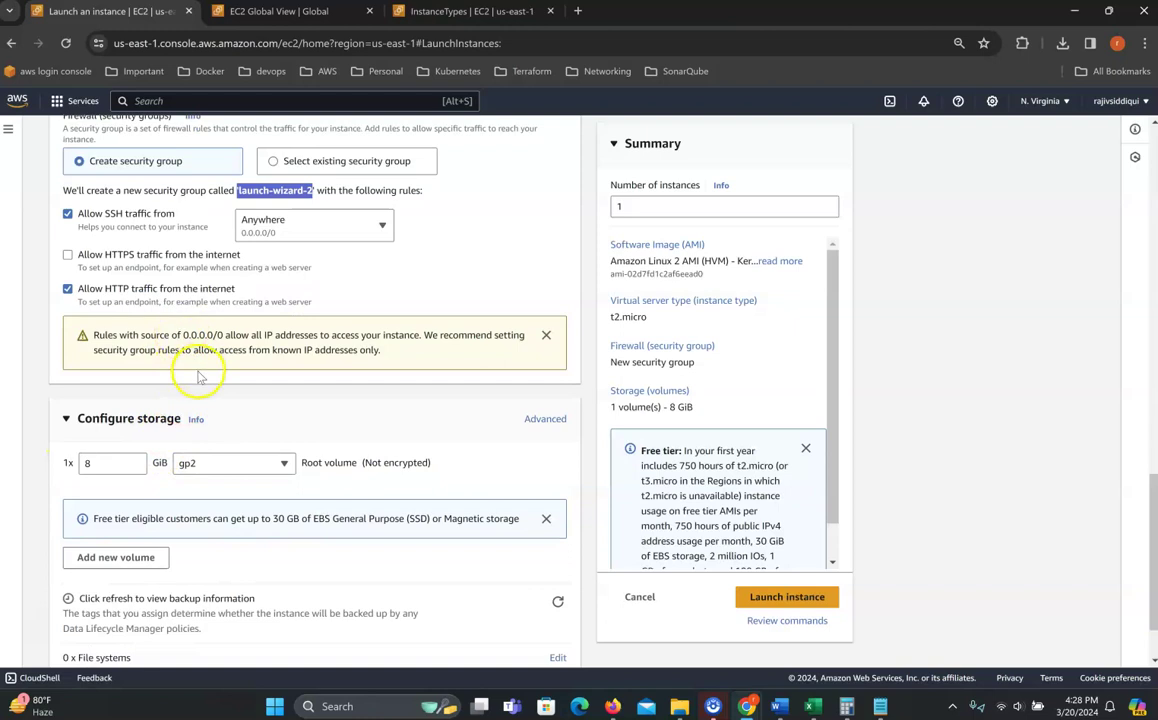
scroll(195, 375, "down", 1)
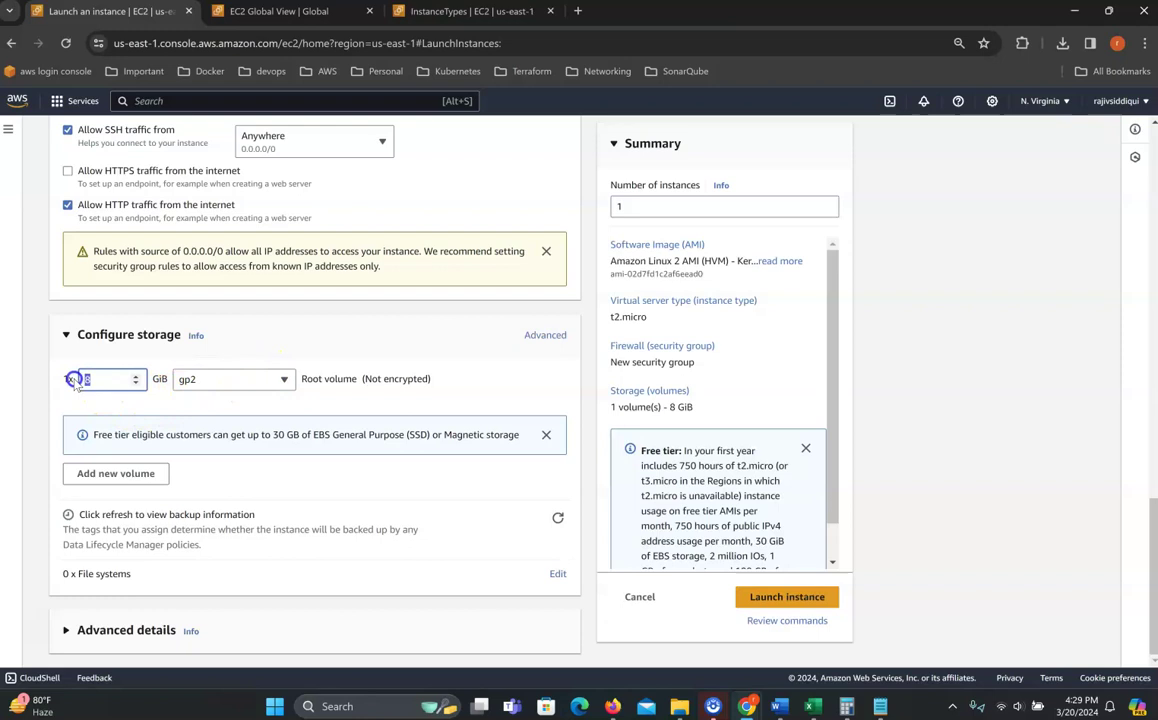
left_click(221, 381)
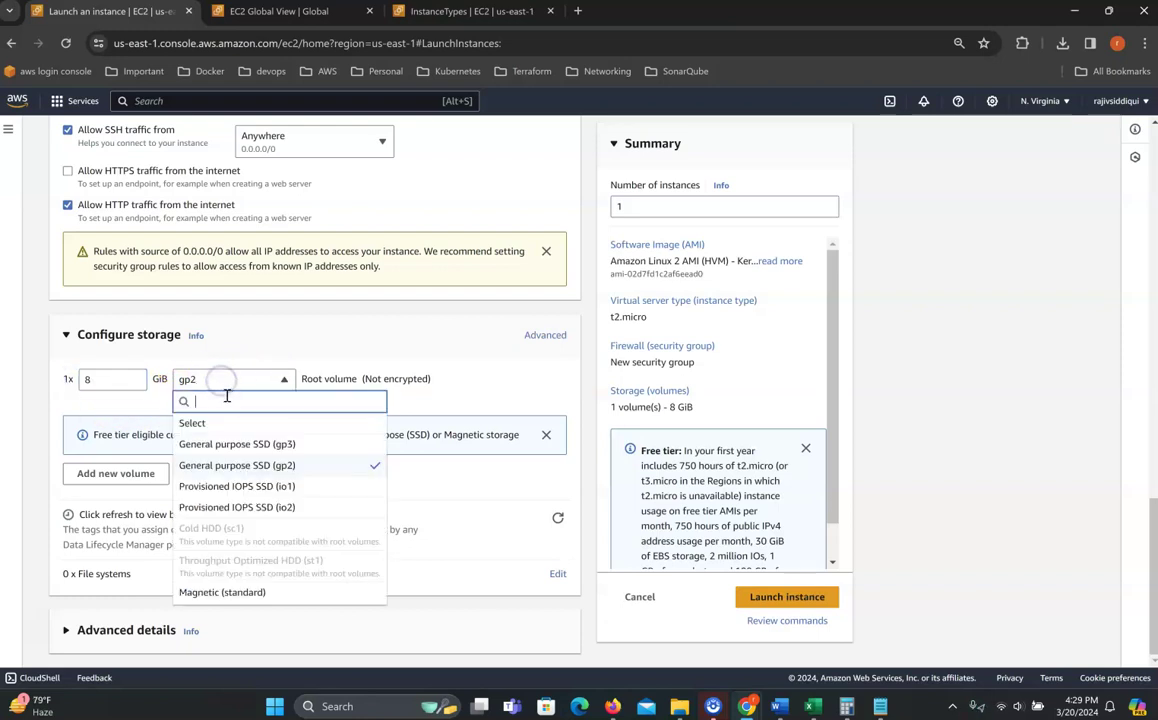
left_click(430, 338)
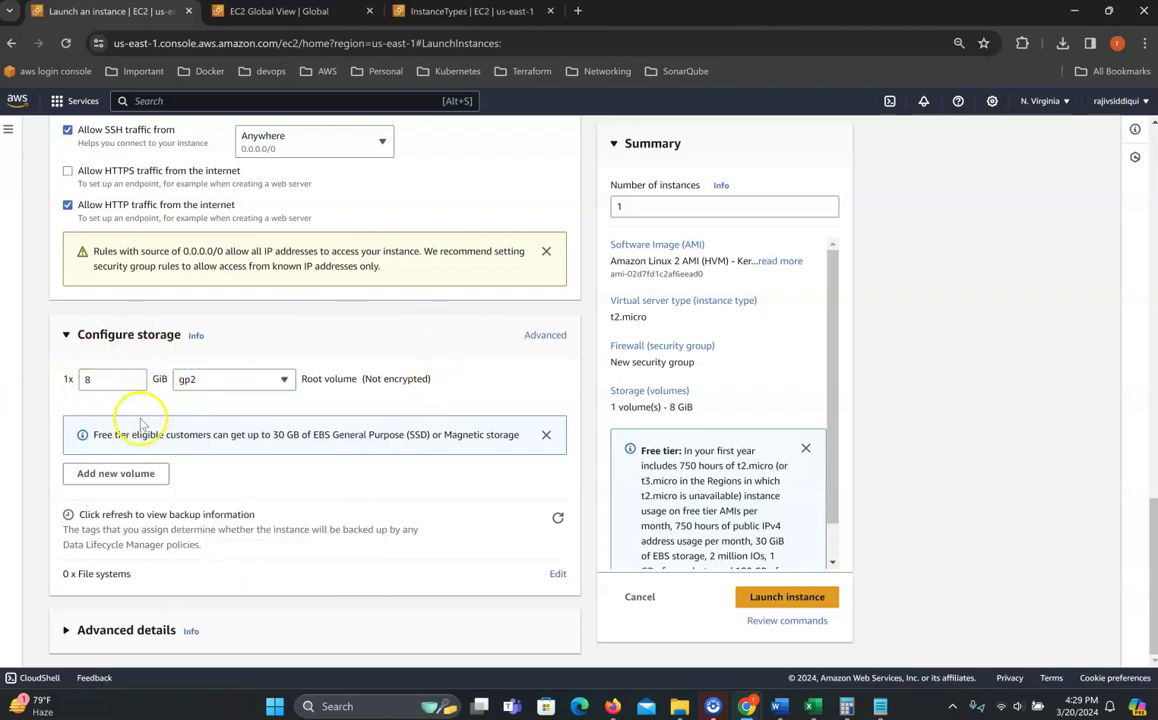
Step: Show the advanced storage settings and examine the root volume's size, device name, snapshot and IOPS
left_click(544, 335)
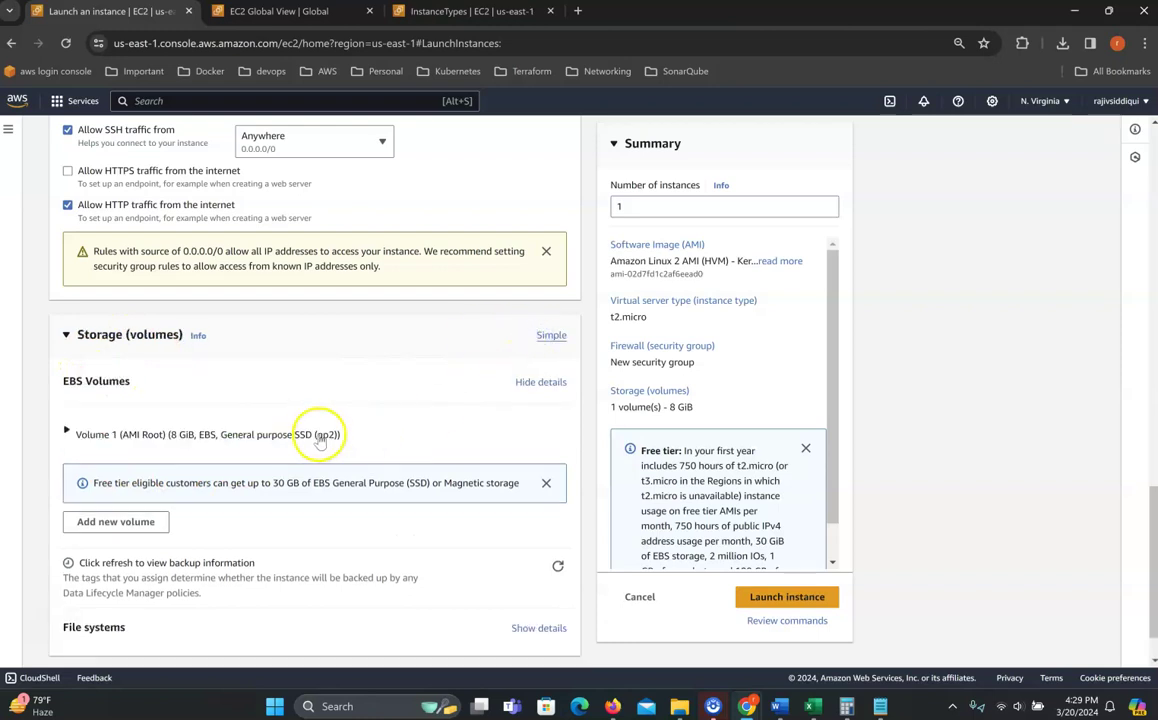
scroll(227, 388, "down", 1)
left_click(65, 370)
scroll(196, 407, "down", 2)
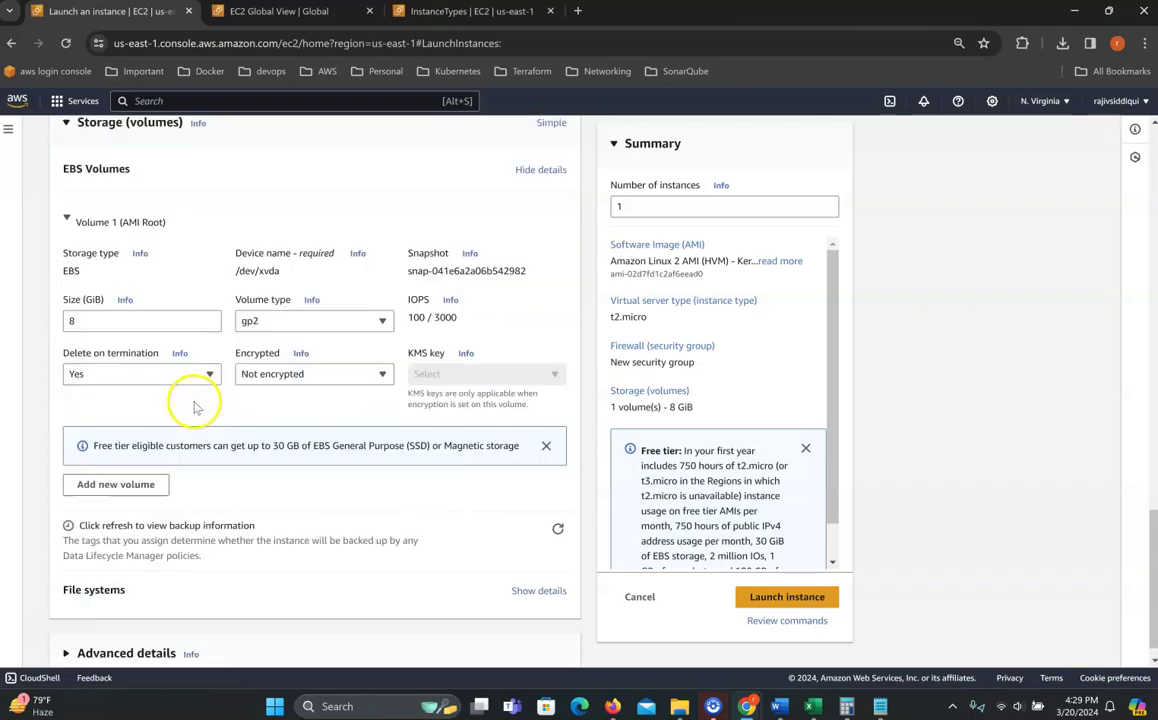
double_click(62, 321)
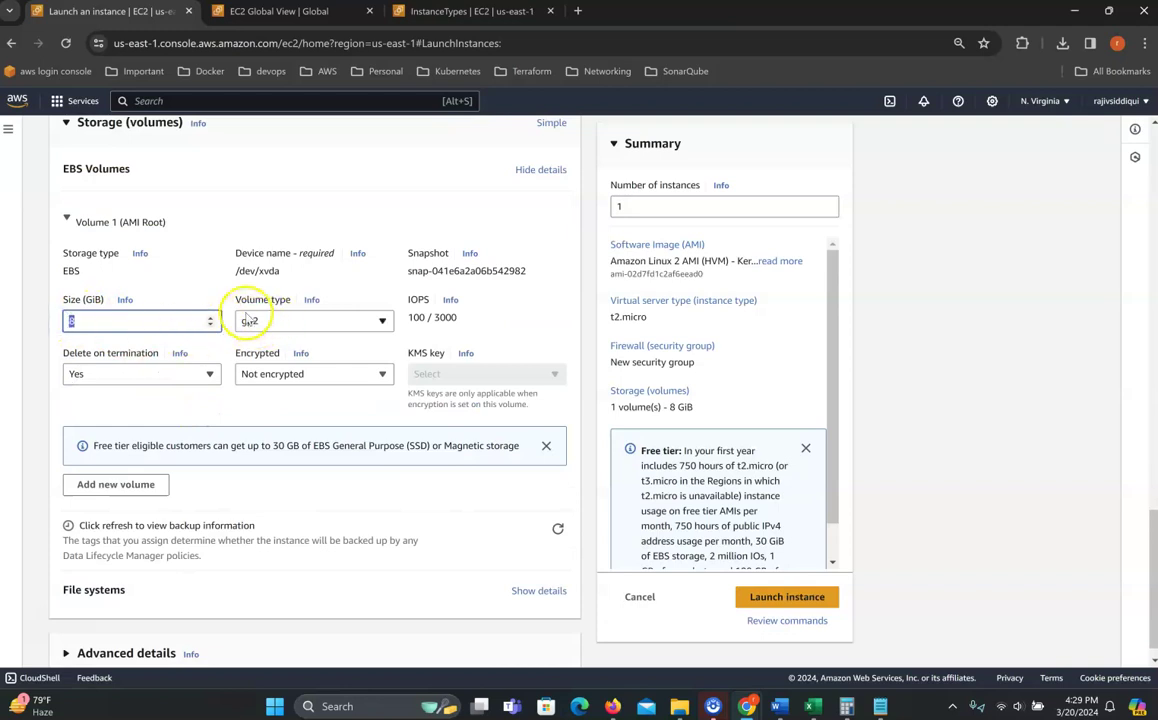
left_click_drag(289, 274, 236, 271)
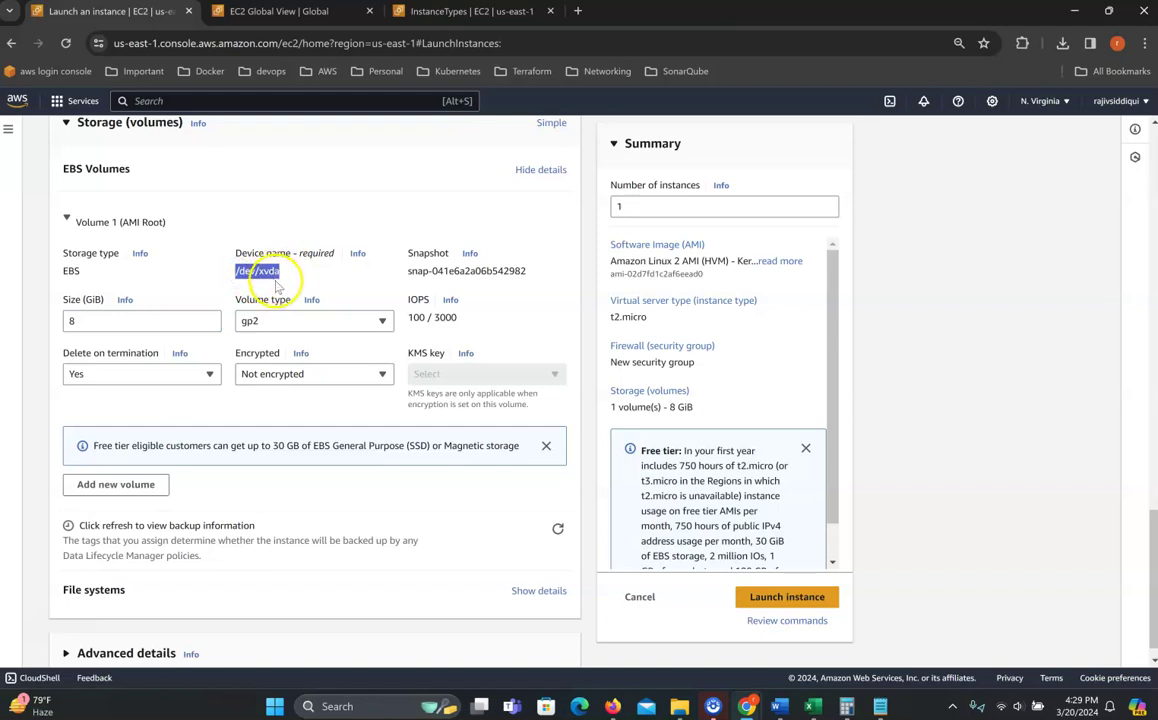
left_click_drag(410, 271, 443, 271)
left_click_drag(453, 319, 438, 319)
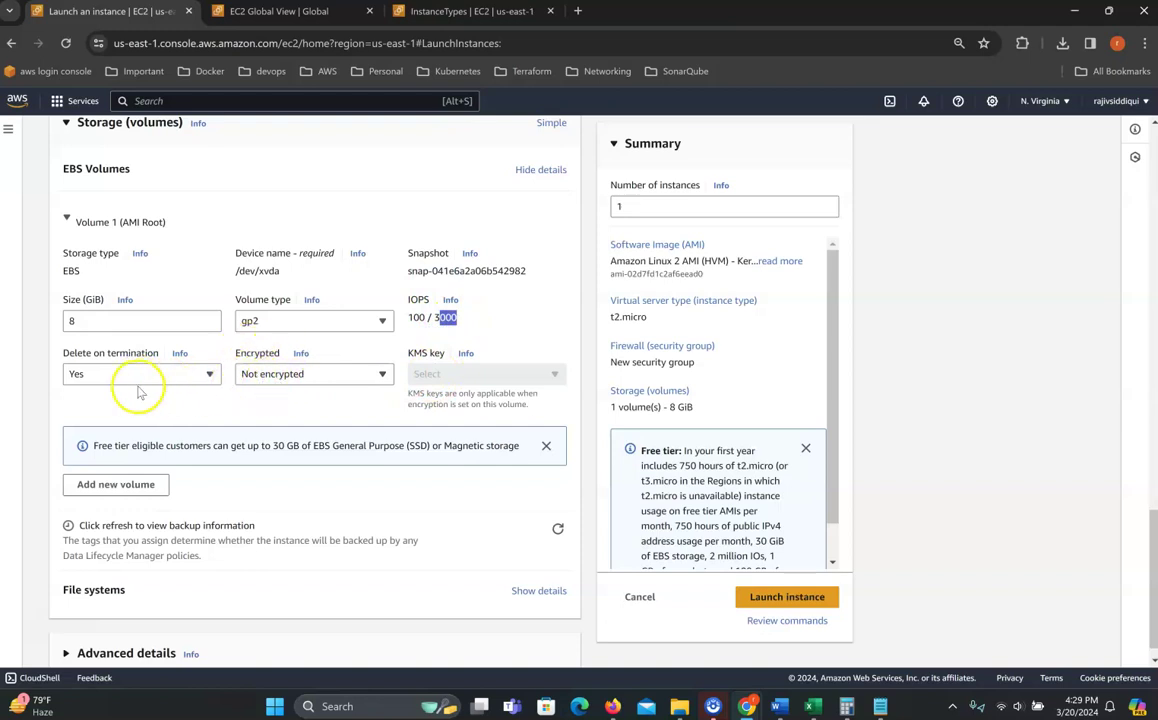
Step: Switch the root volume's Delete on termination option to No and restore it to Yes
left_click_drag(64, 354, 92, 356)
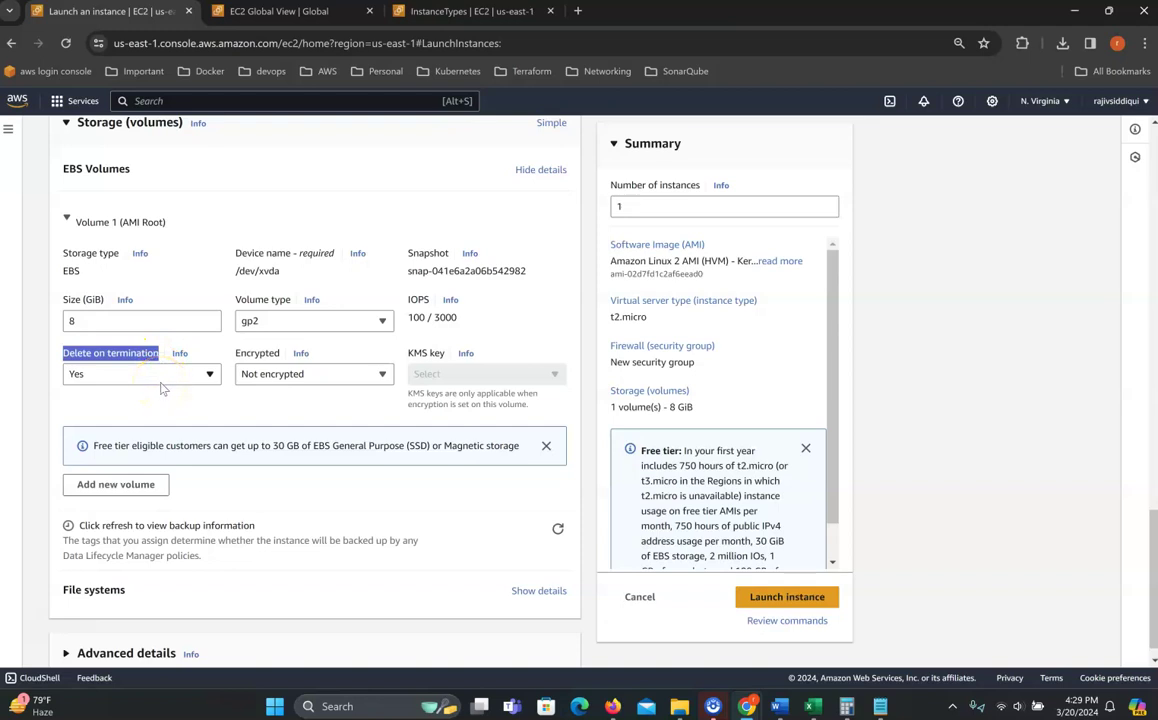
left_click(93, 375)
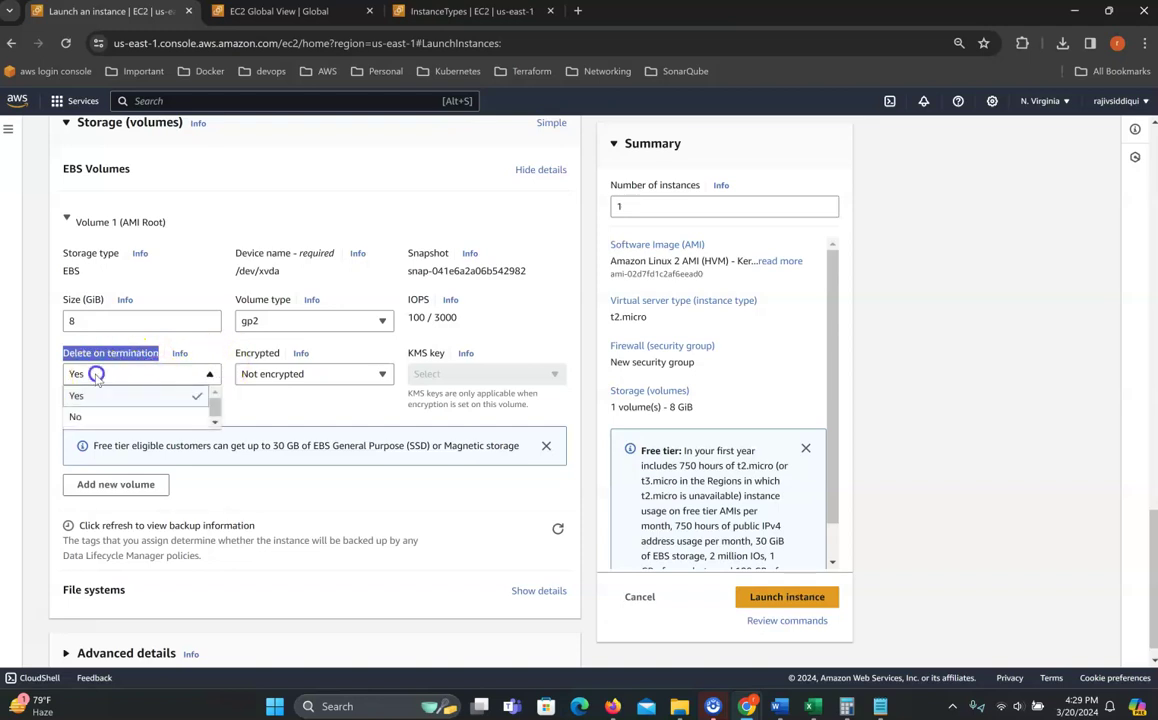
left_click(80, 417)
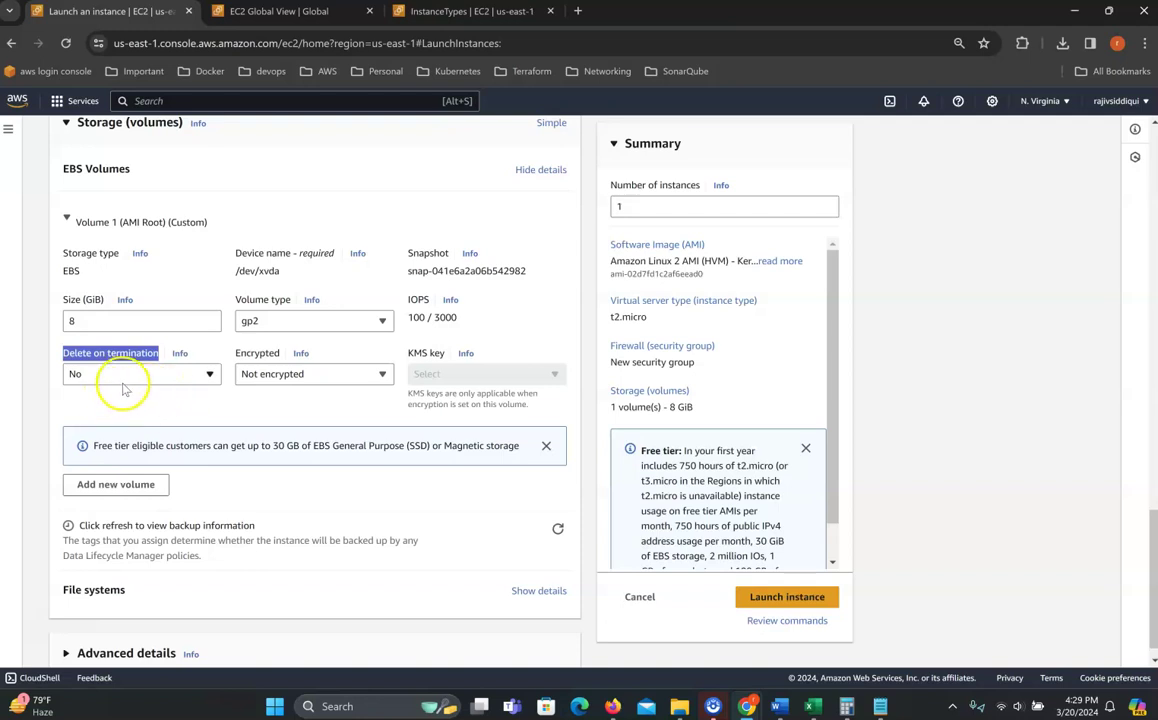
left_click(94, 355)
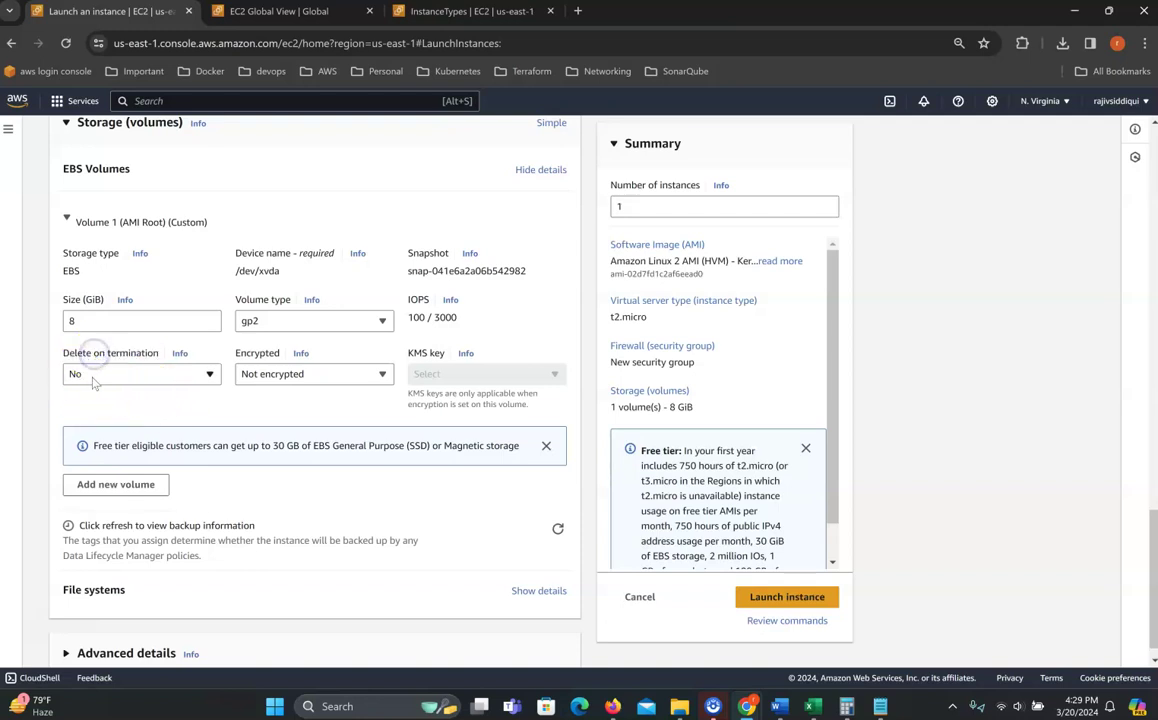
left_click(205, 377)
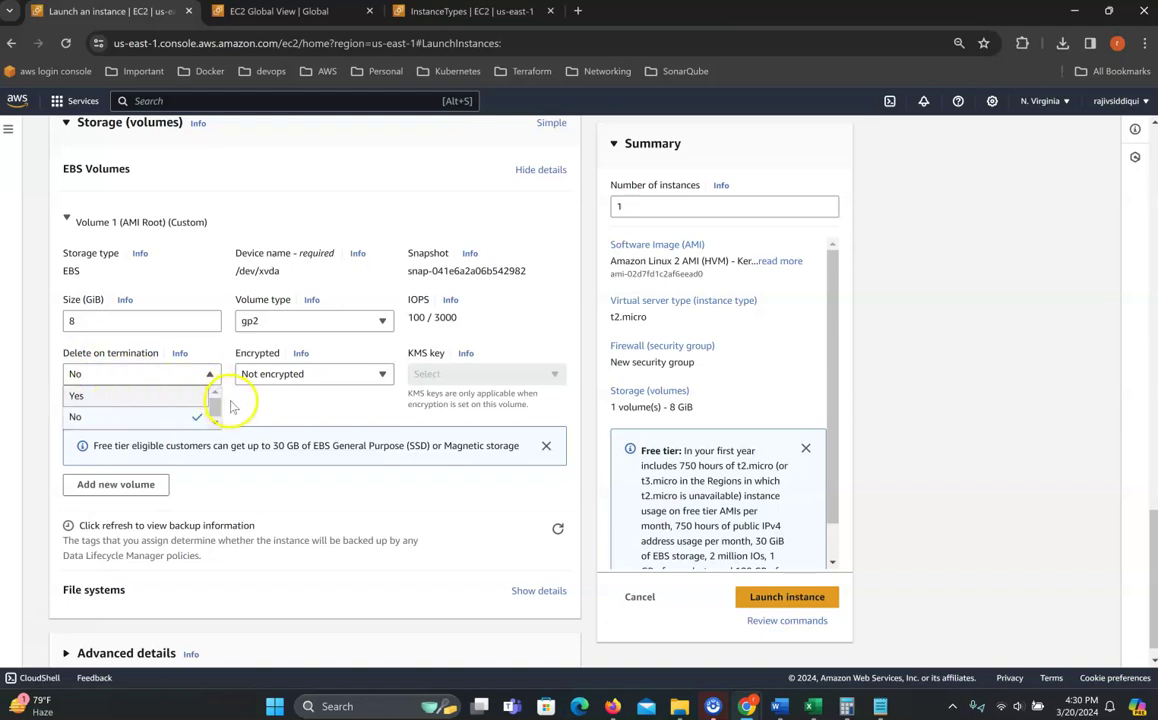
left_click(128, 397)
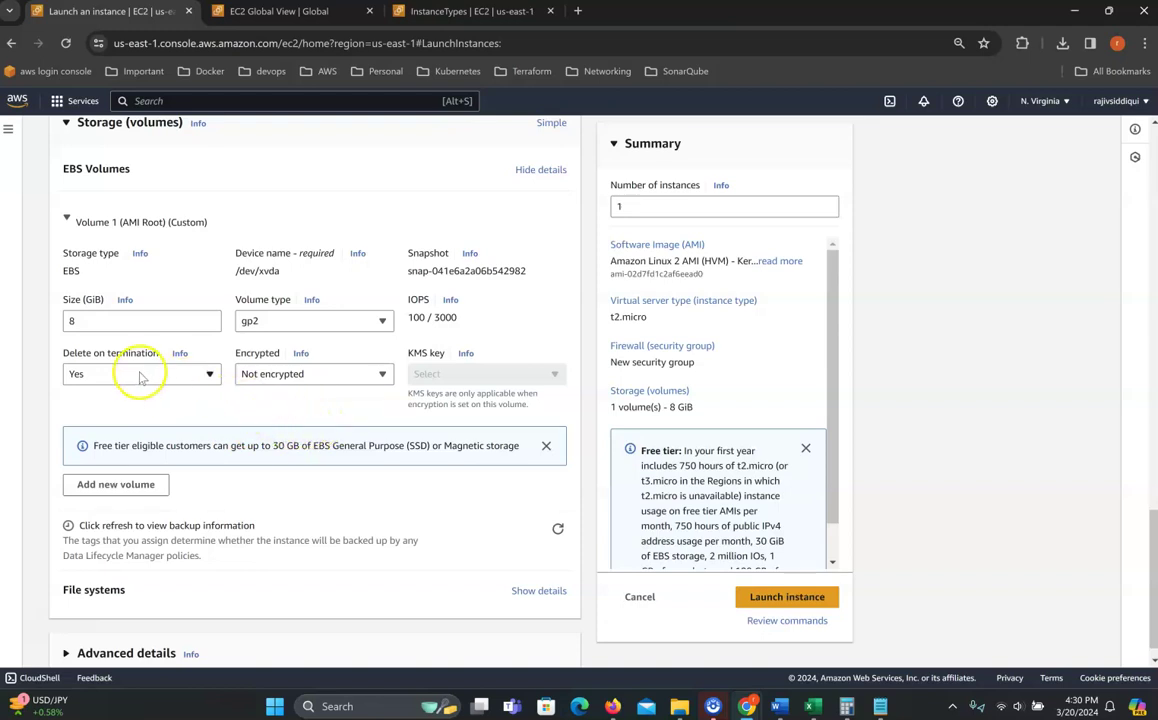
Step: Hide the EBS volume details and expand the Advanced details, going through the options down to the User data field
scroll(177, 394, "down", 1)
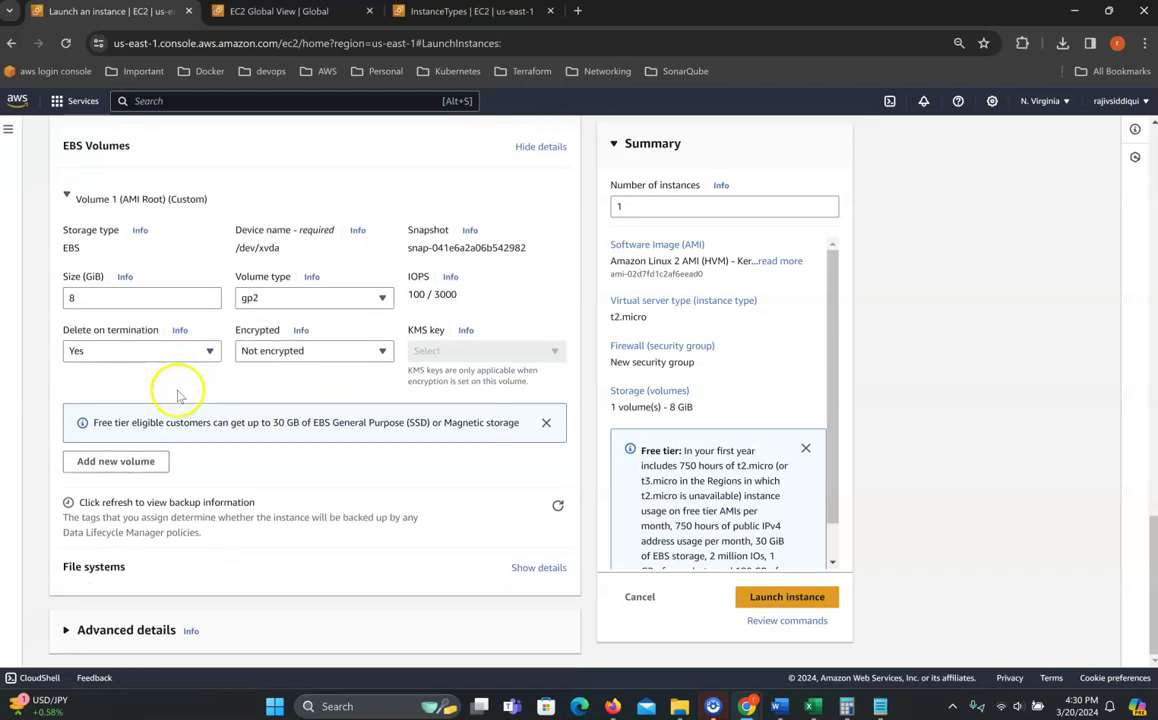
left_click(540, 147)
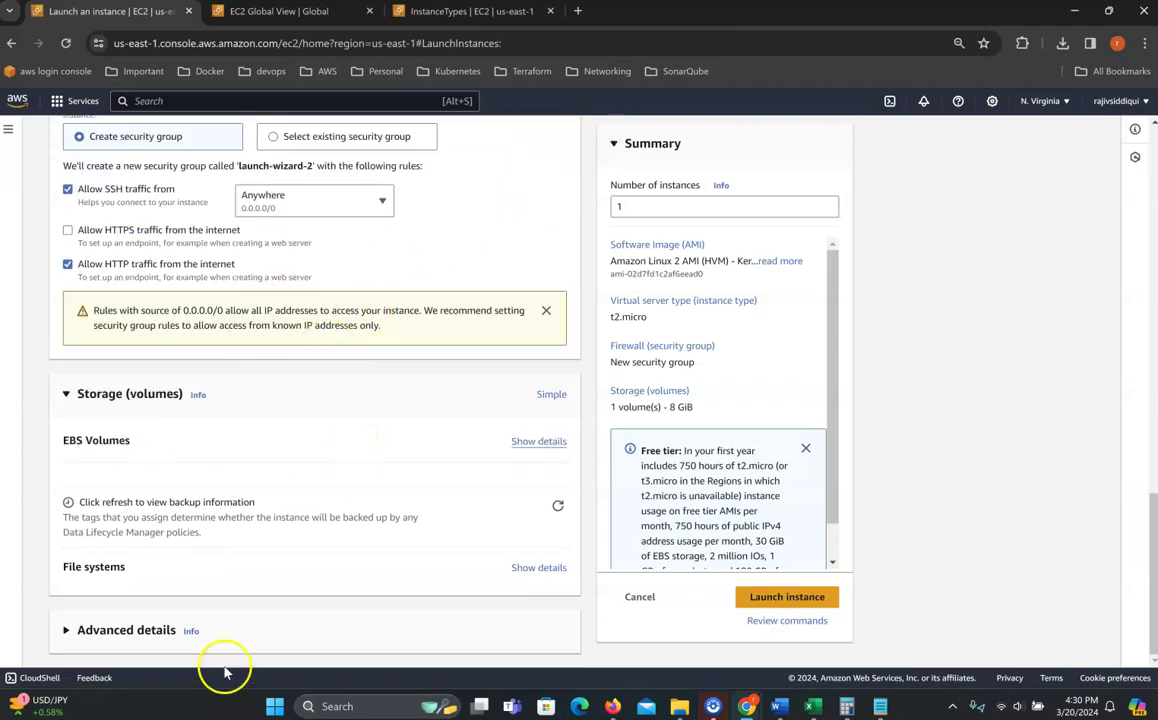
left_click(137, 630)
scroll(336, 473, "down", 5)
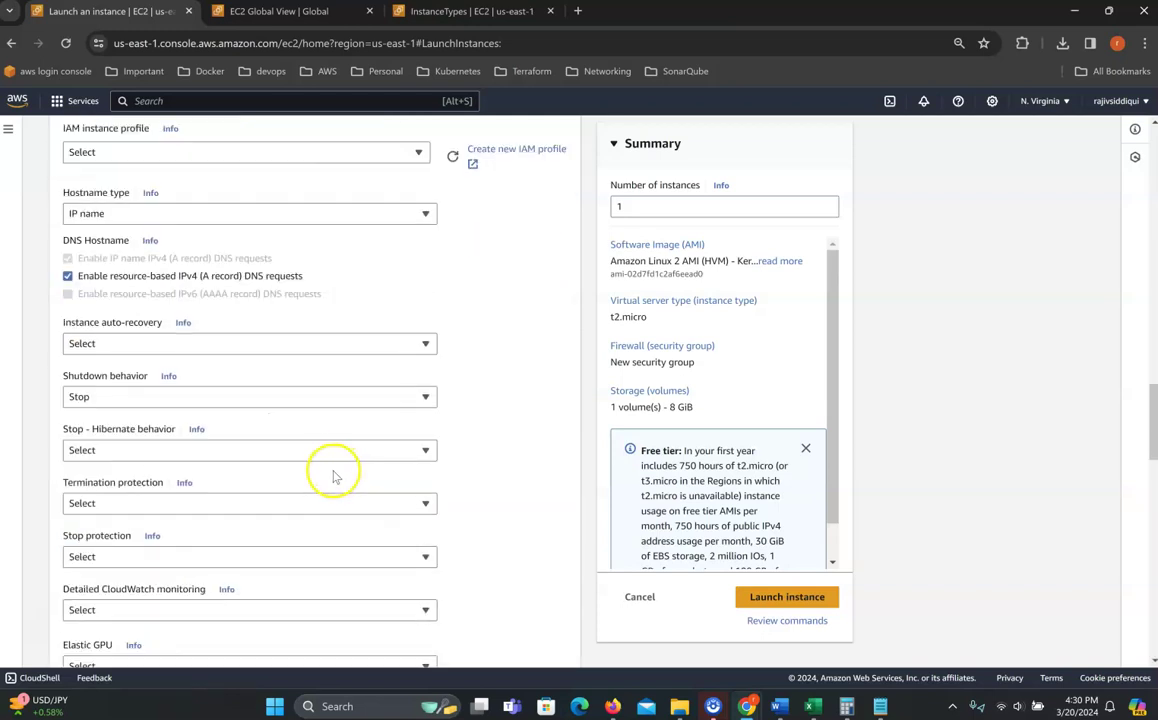
scroll(189, 297, "down", 1)
scroll(176, 331, "down", 2)
scroll(185, 347, "down", 8)
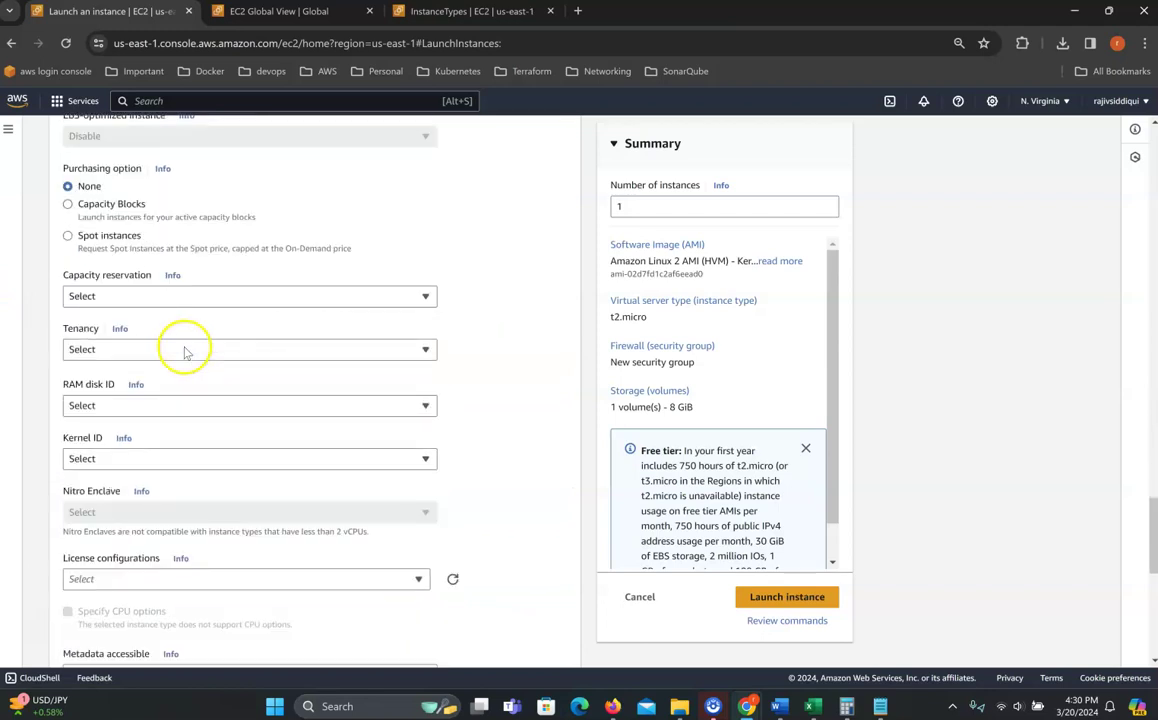
scroll(196, 340, "down", 3)
scroll(158, 332, "down", 1)
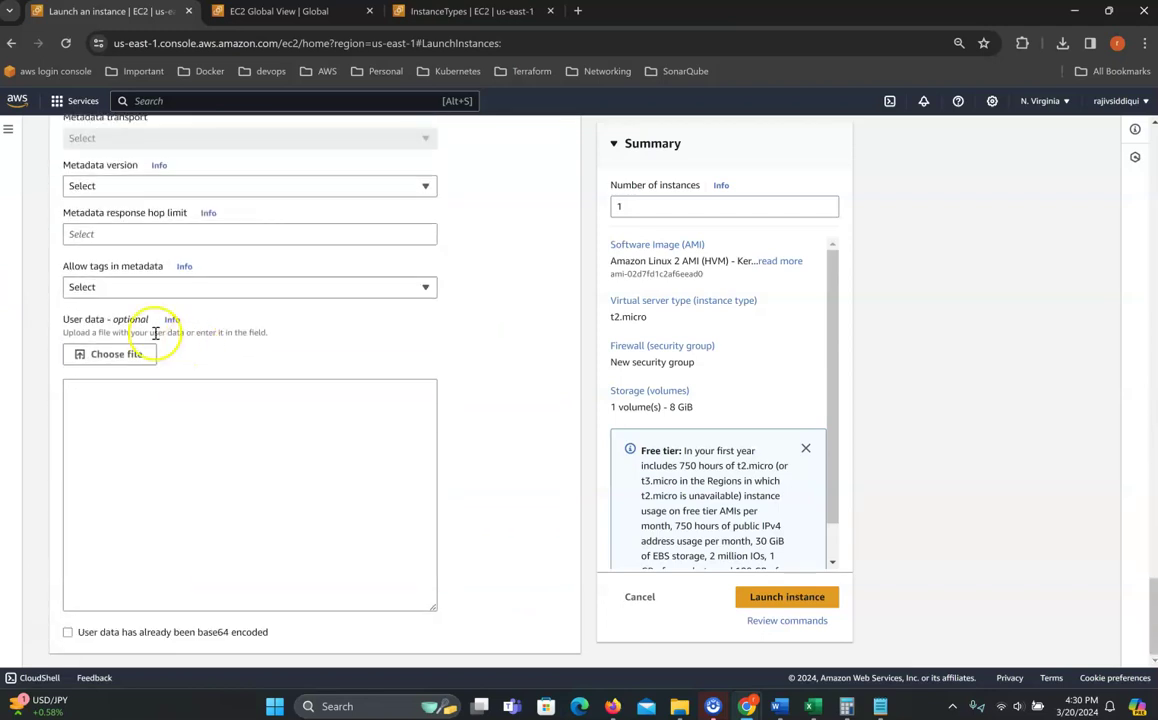
Step: Copy the entire script from ec2-user-data.sh in Notepad and paste it into the instance's User data field
left_click(160, 404)
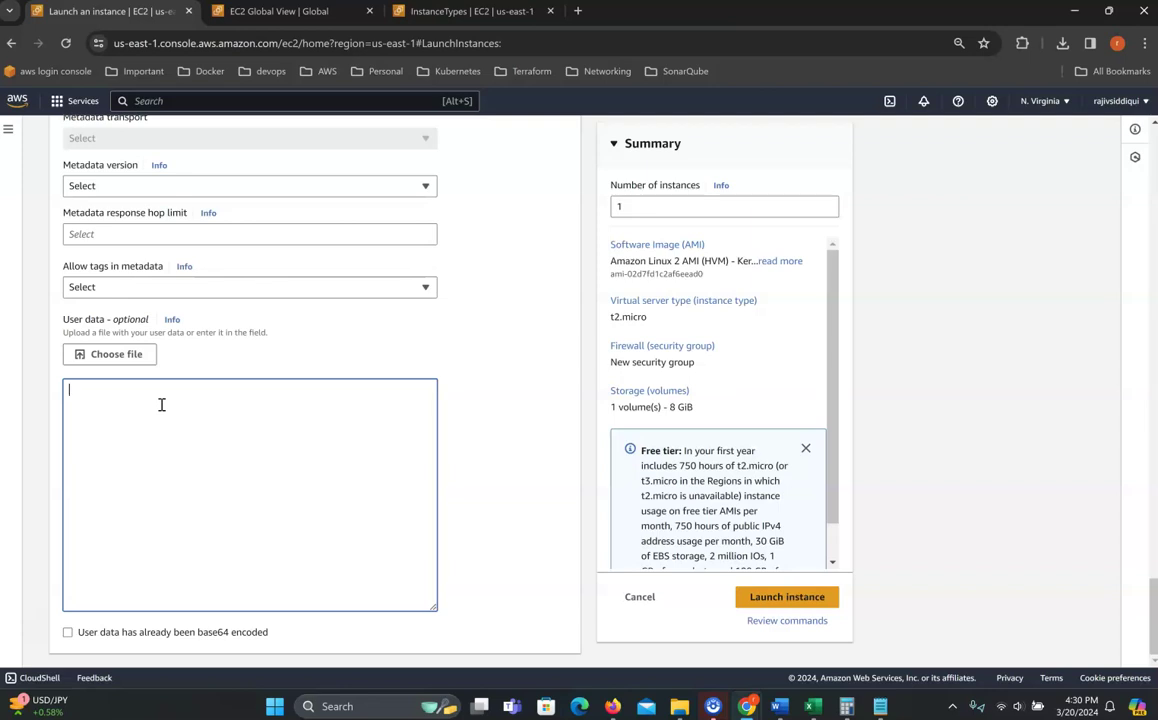
left_click(882, 706)
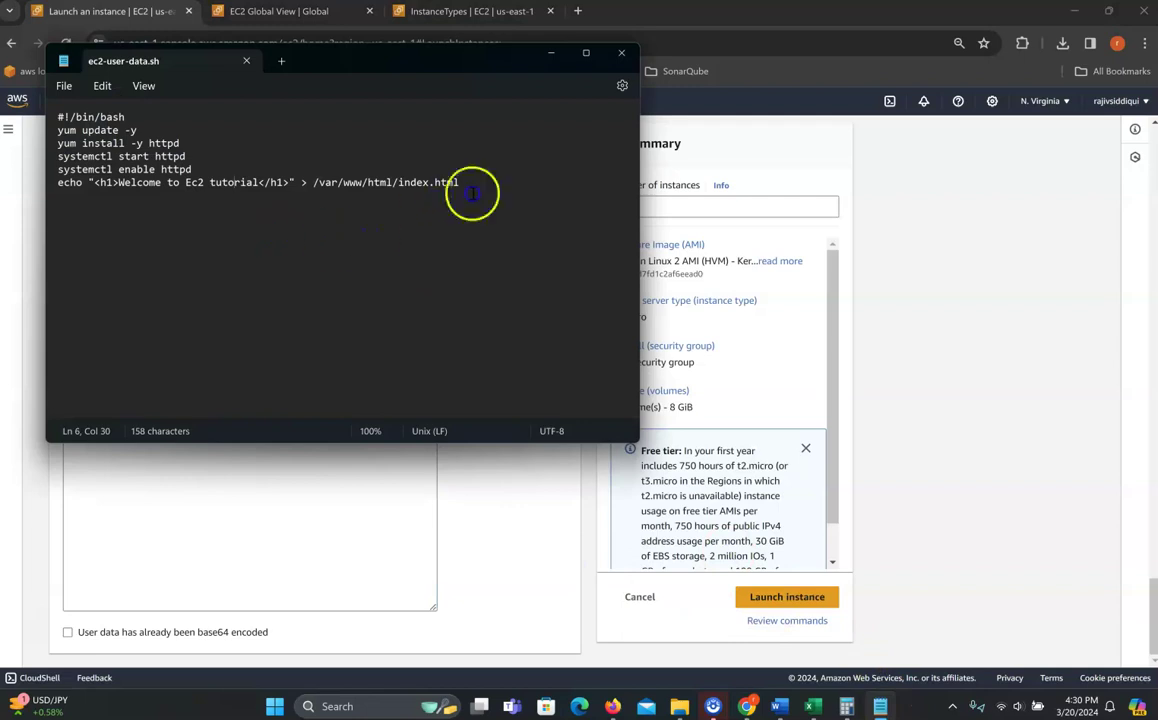
left_click_drag(473, 191, 8, 120)
key("ctrl+c")
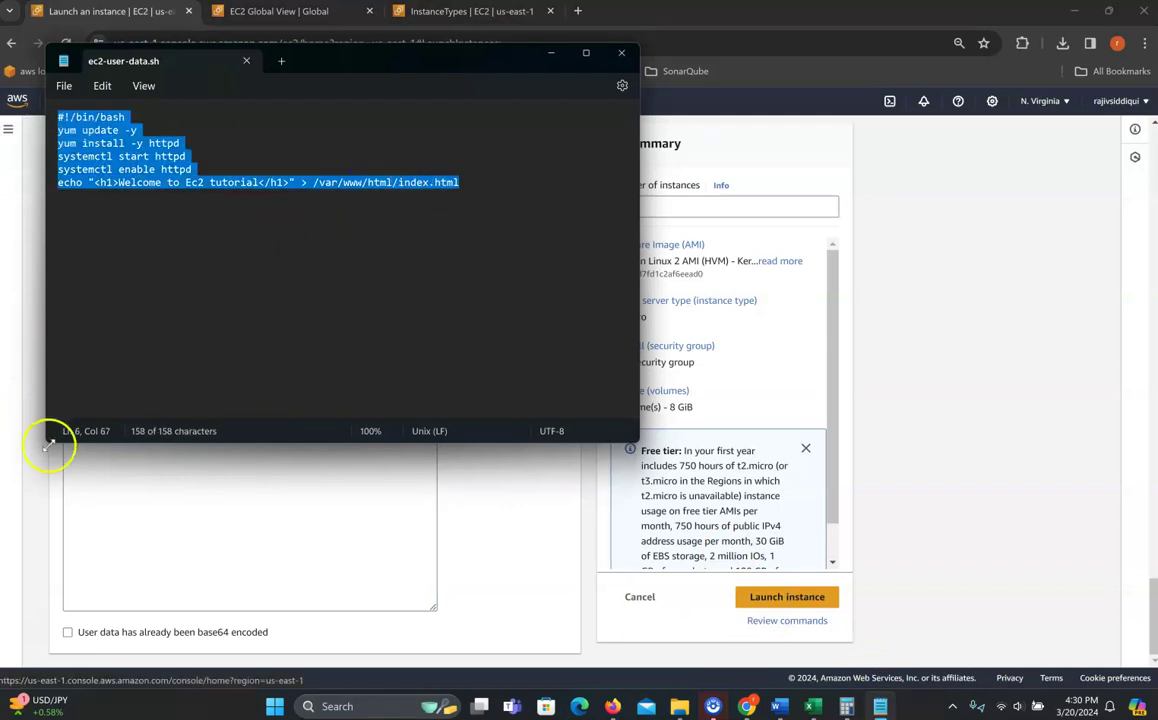
left_click(126, 477)
key("ctrl+v")
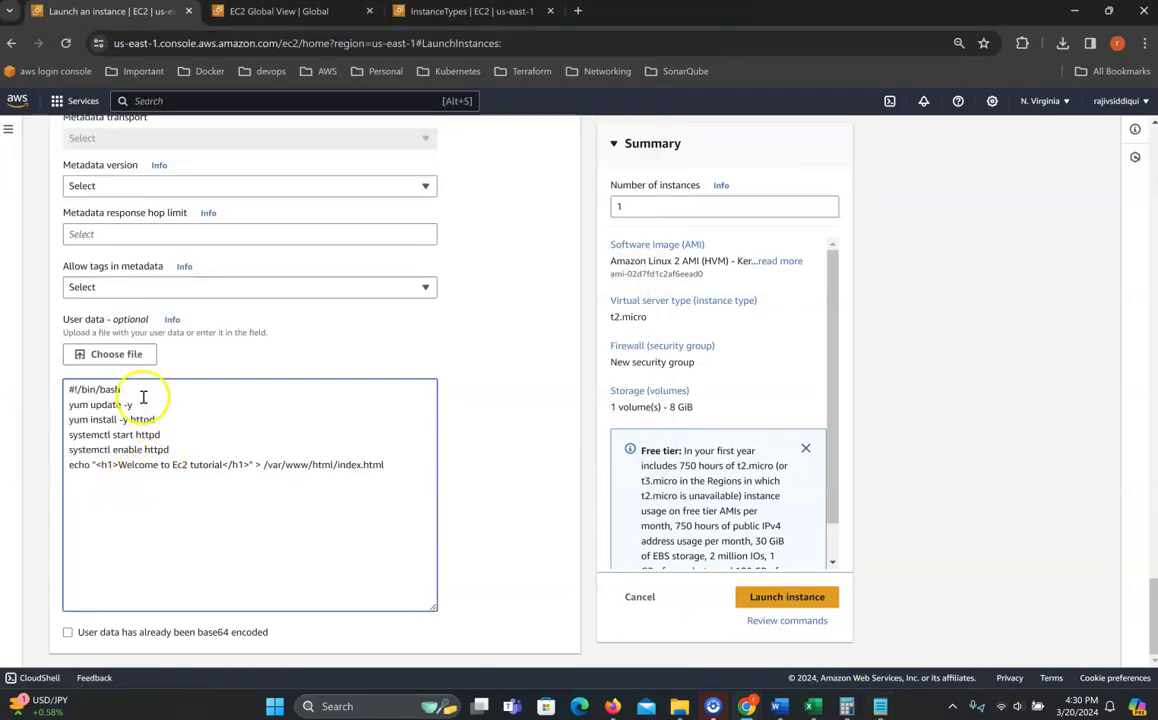
Step: Examine the user data script's shebang line and its commands for updating packages and installing, starting and enabling httpd
left_click_drag(158, 389, 55, 388)
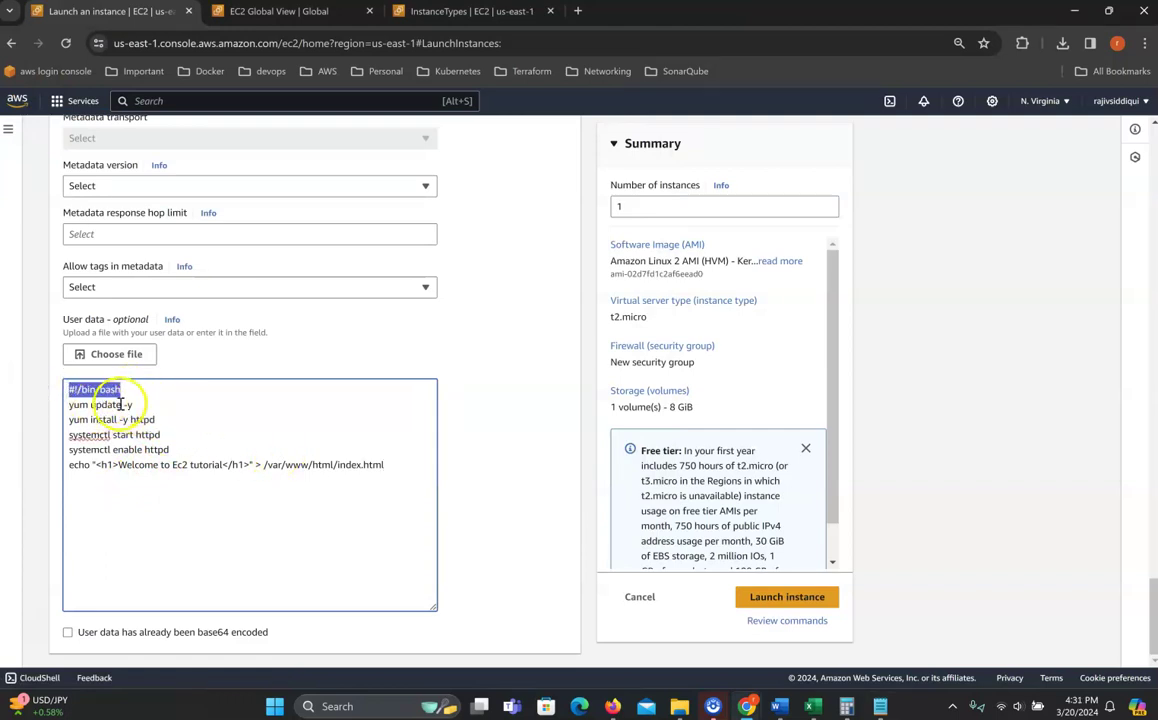
left_click(165, 406)
left_click_drag(148, 406, 68, 407)
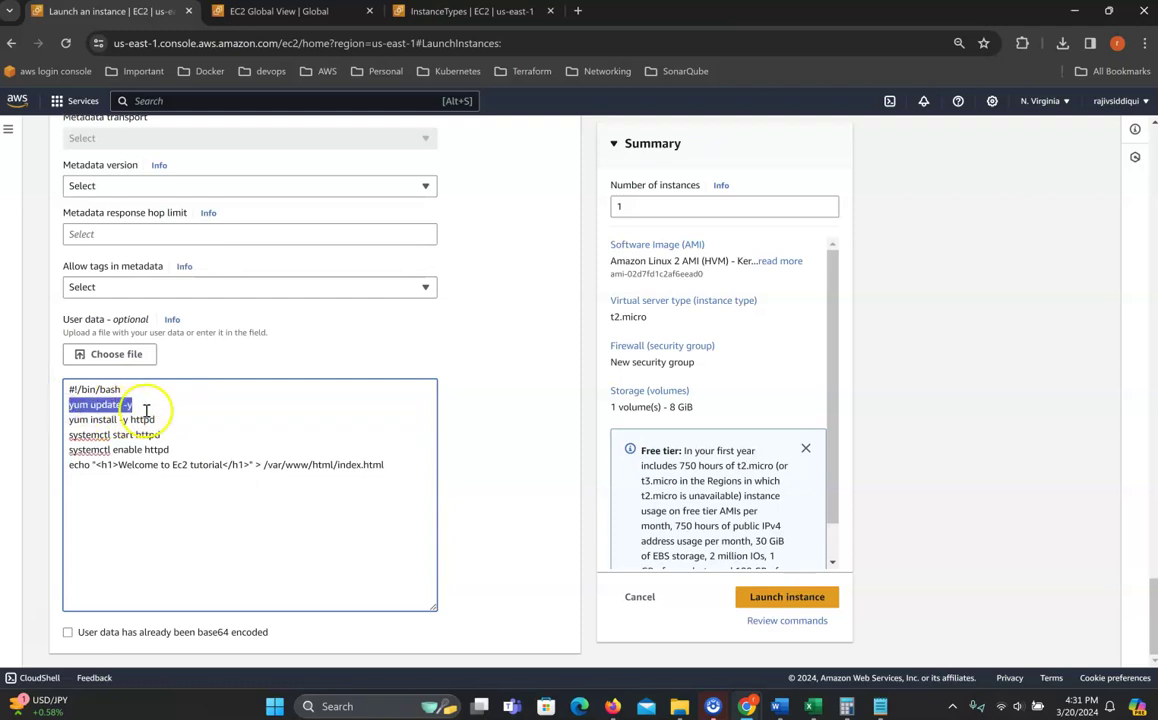
left_click(158, 408)
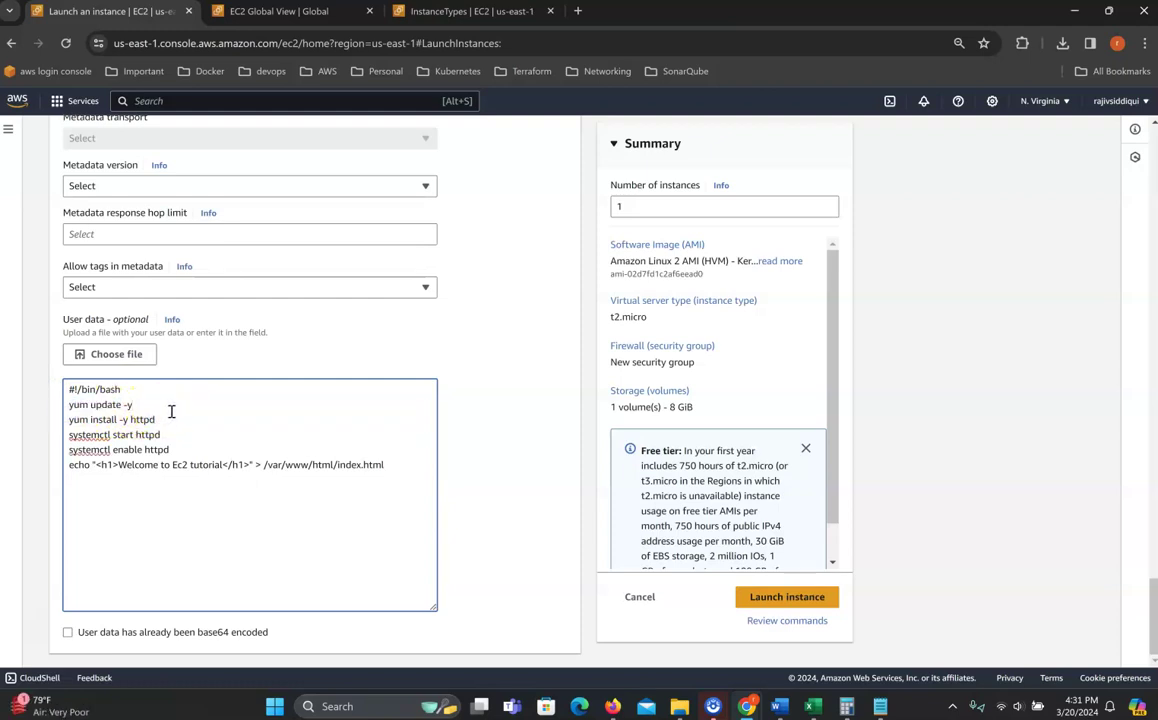
left_click_drag(158, 420, 64, 418)
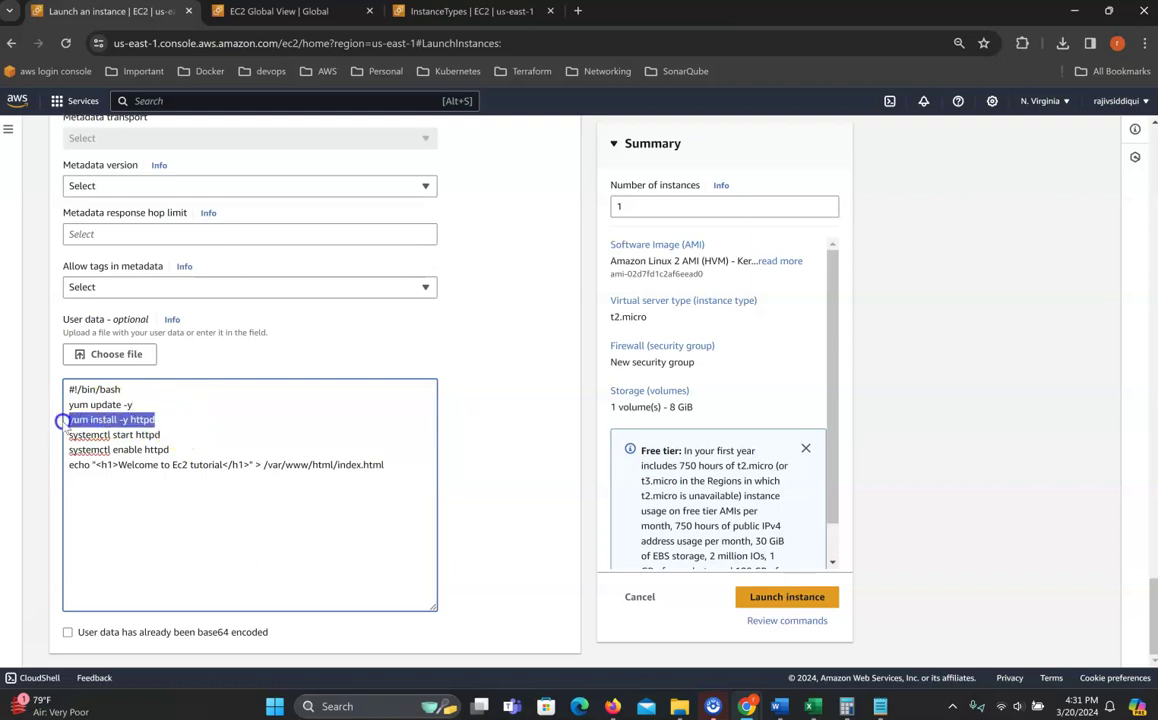
left_click(193, 428)
left_click_drag(181, 437, 91, 435)
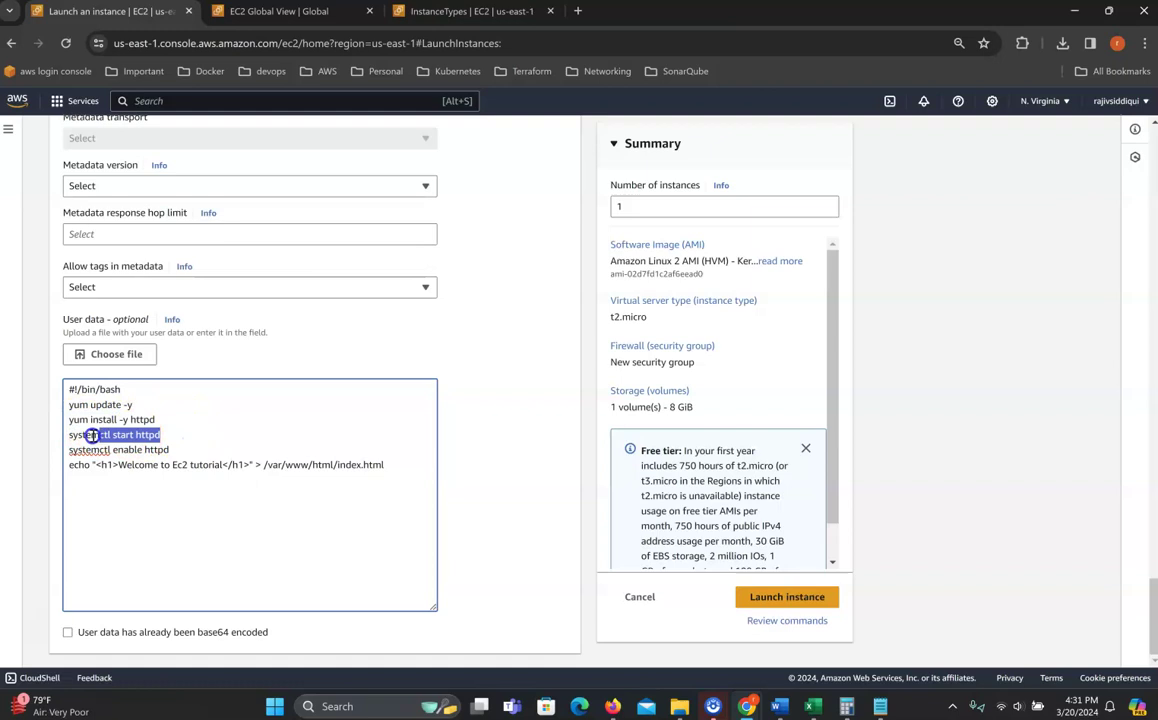
left_click(176, 438)
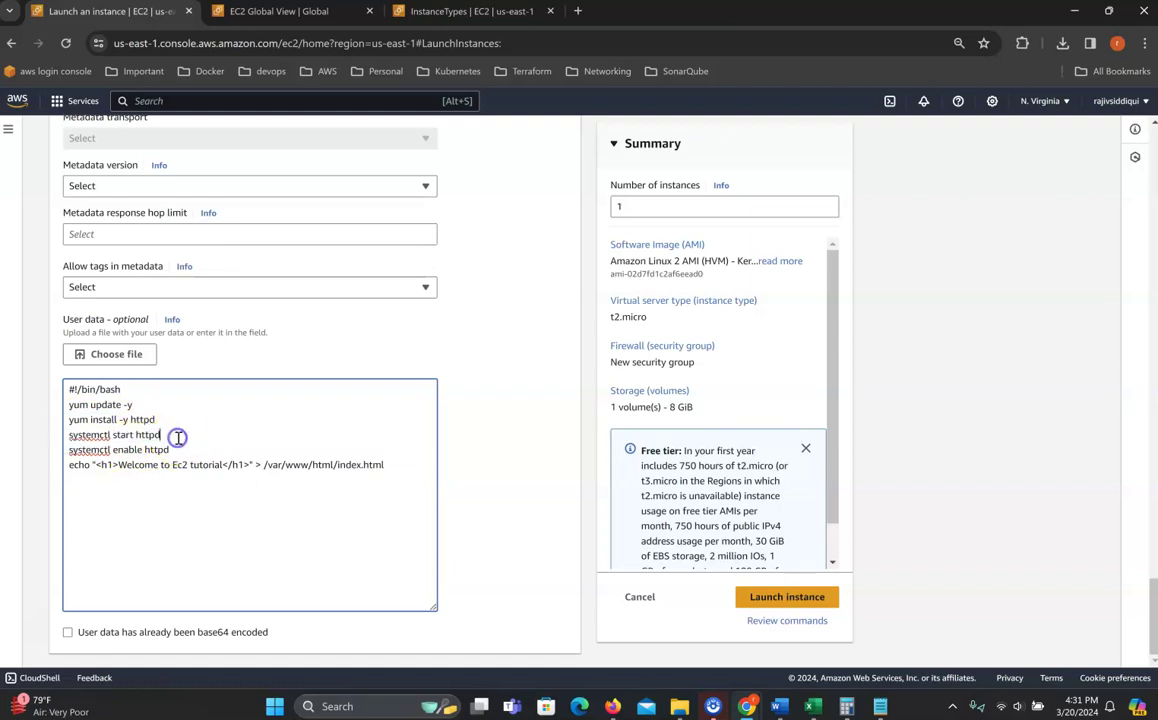
left_click_drag(184, 451, 66, 450)
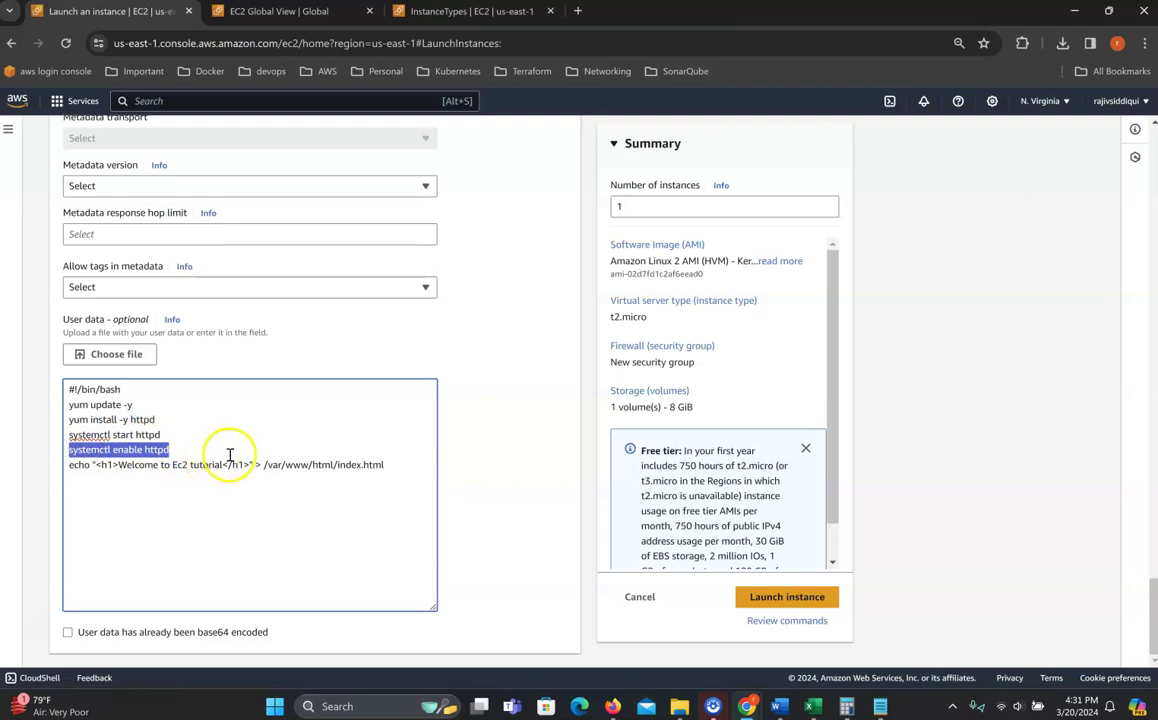
left_click(202, 498)
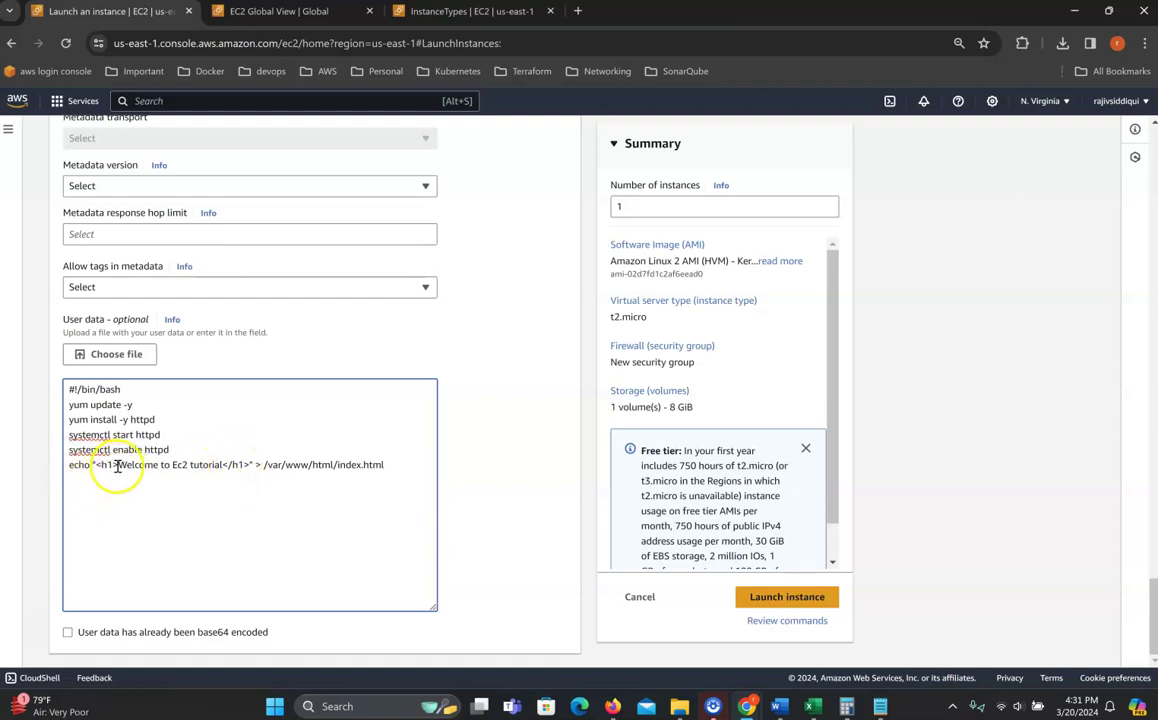
Step: Examine the script's echo command, its welcome heading and the index.html path, and review the whole user data script
left_click_drag(157, 466, 261, 475)
left_click(262, 472)
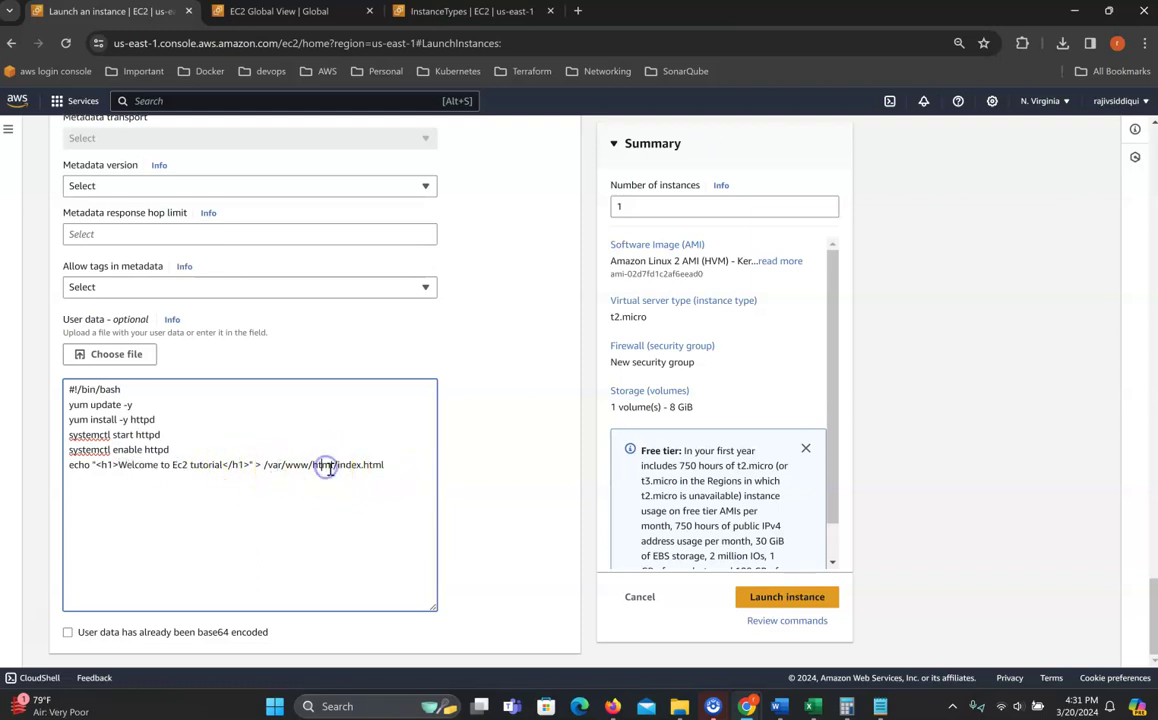
left_click_drag(393, 467, 285, 466)
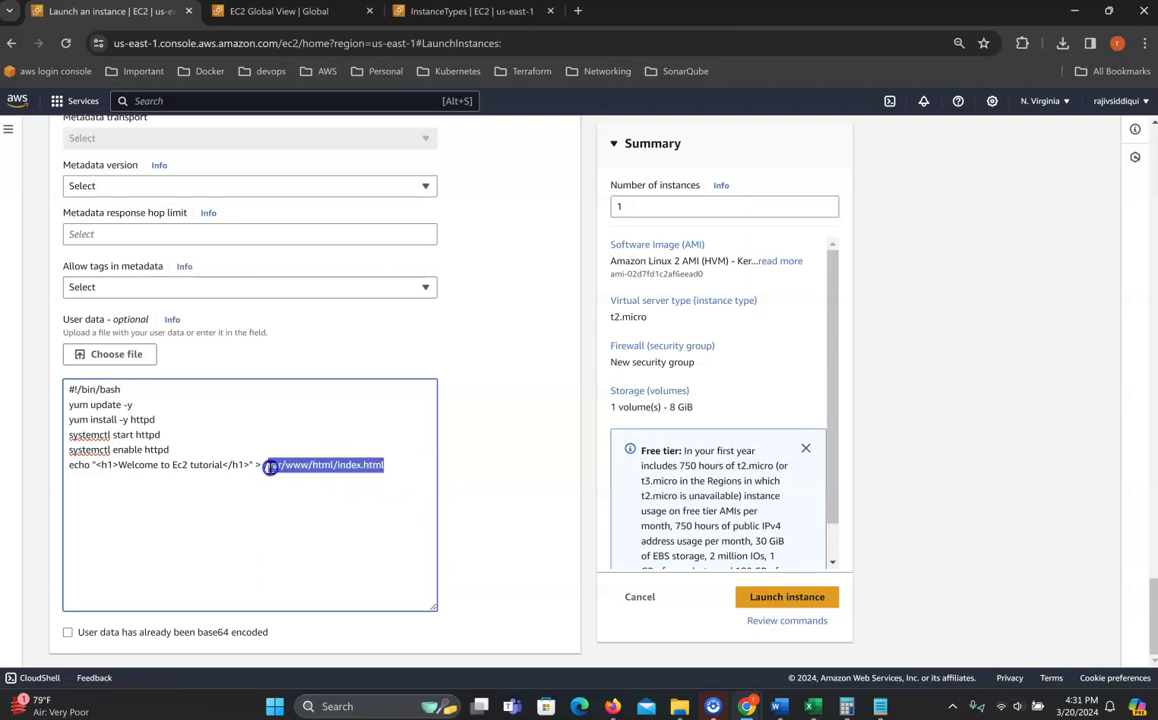
left_click(225, 503)
left_click_drag(264, 465, 305, 467)
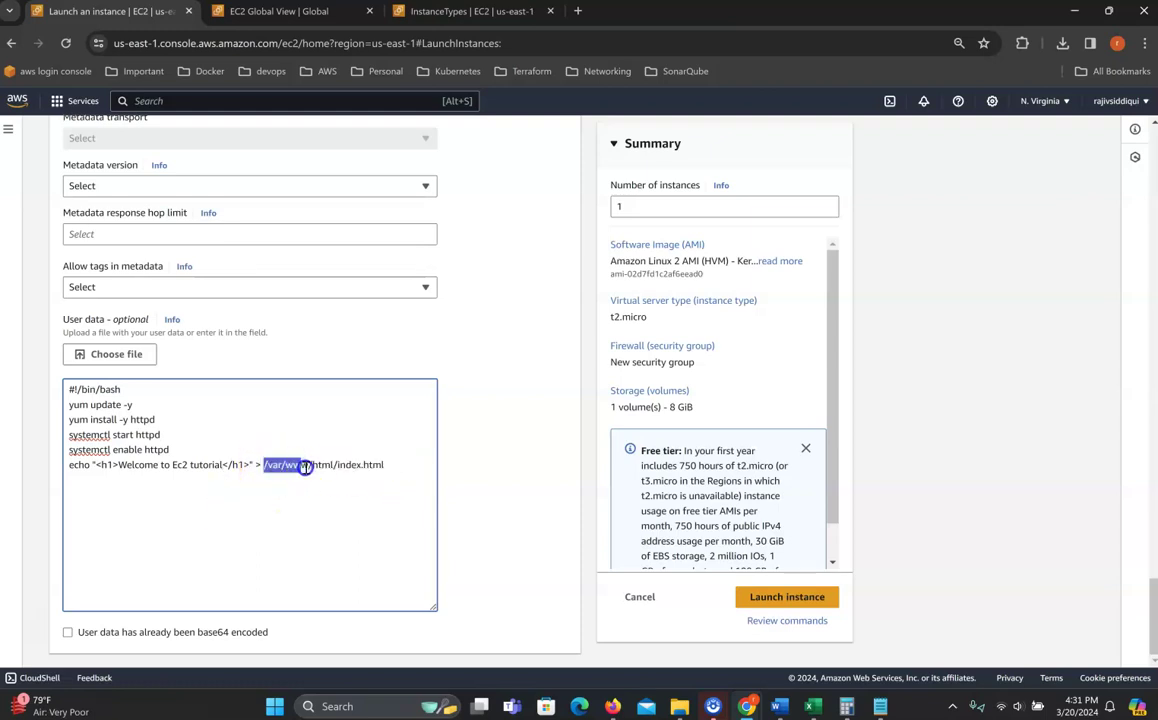
left_click(362, 488)
left_click_drag(397, 463, 72, 394)
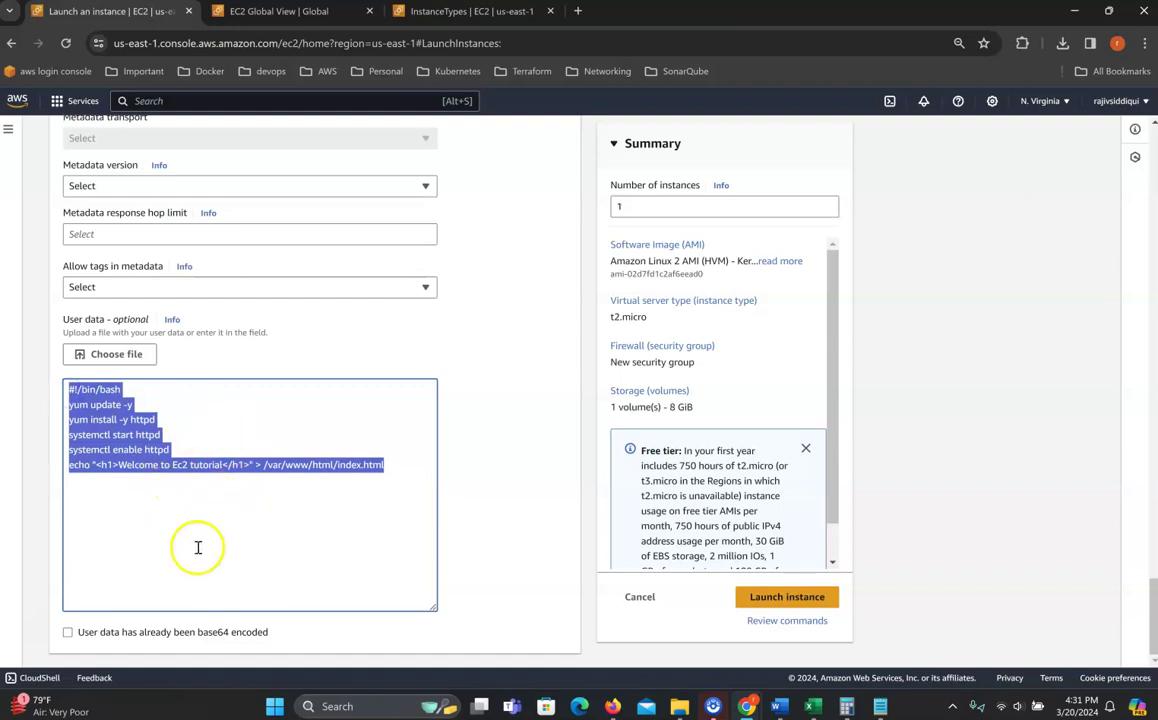
left_click(250, 515)
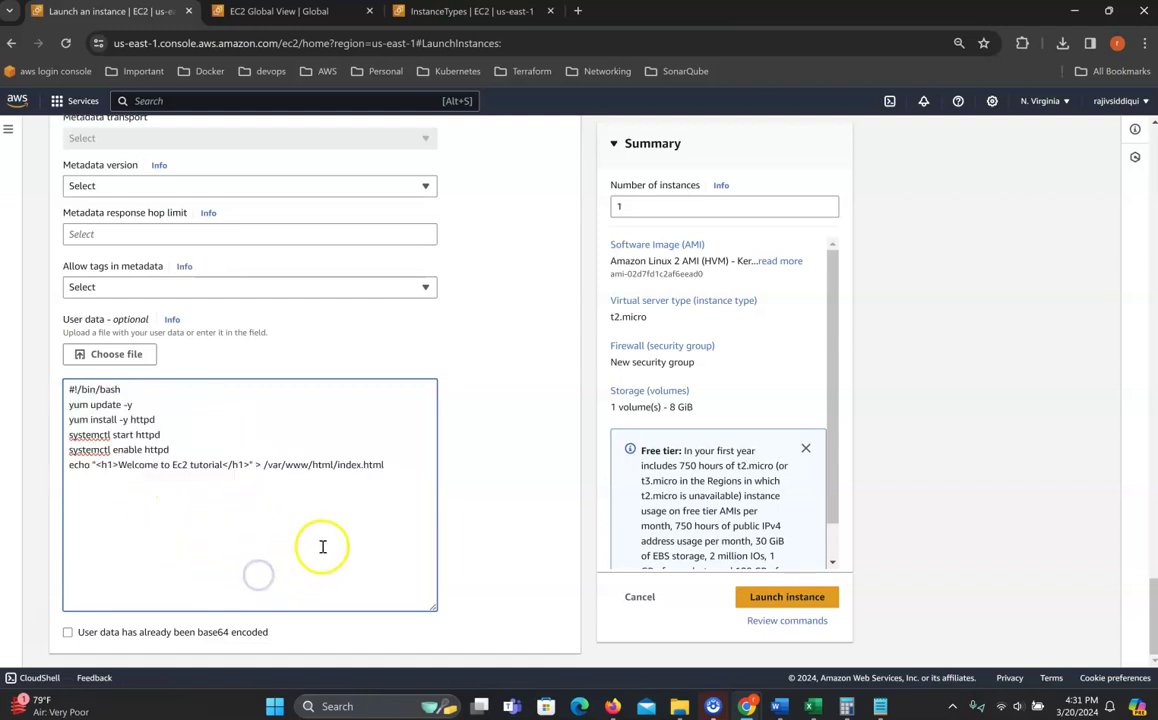
left_click(67, 383)
key("ctrl+a")
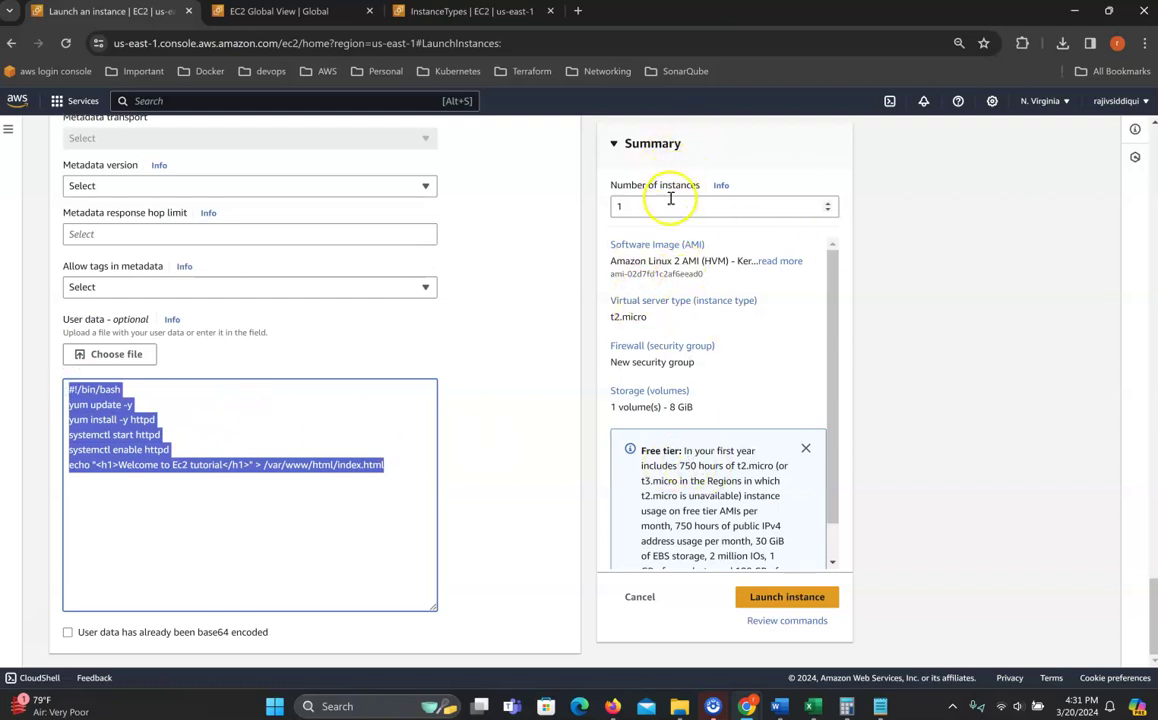
Step: Set the number of instances to 23 and restore it to 1
left_click(625, 205)
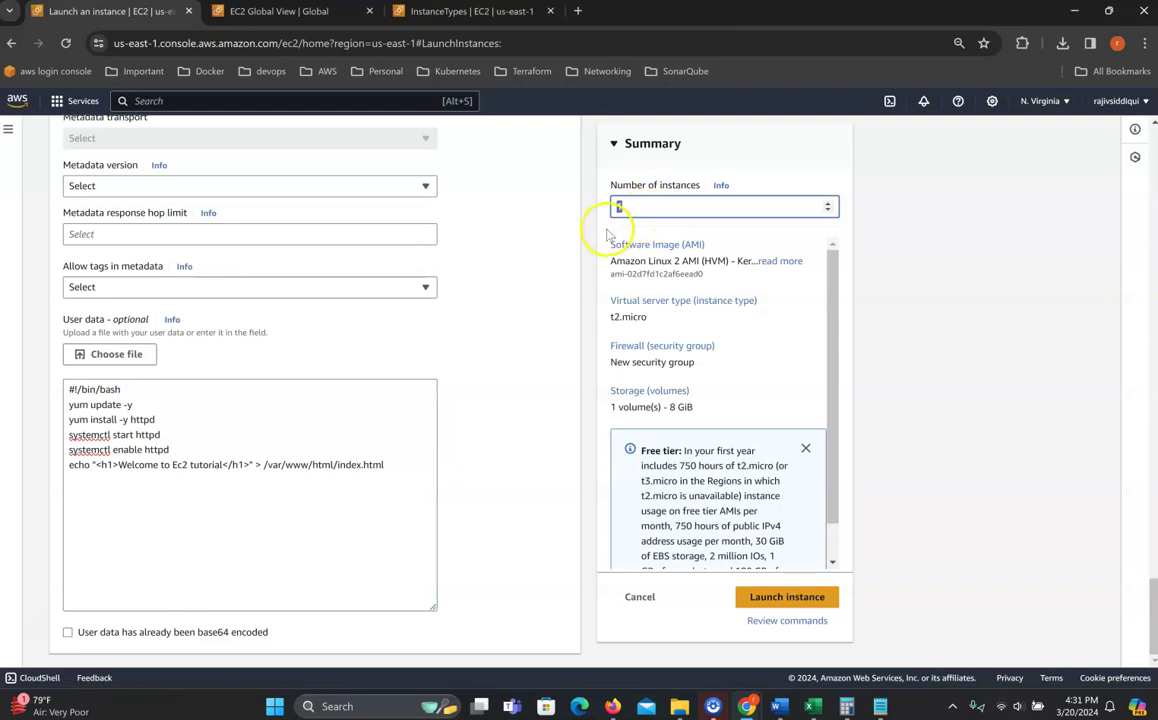
type("23")
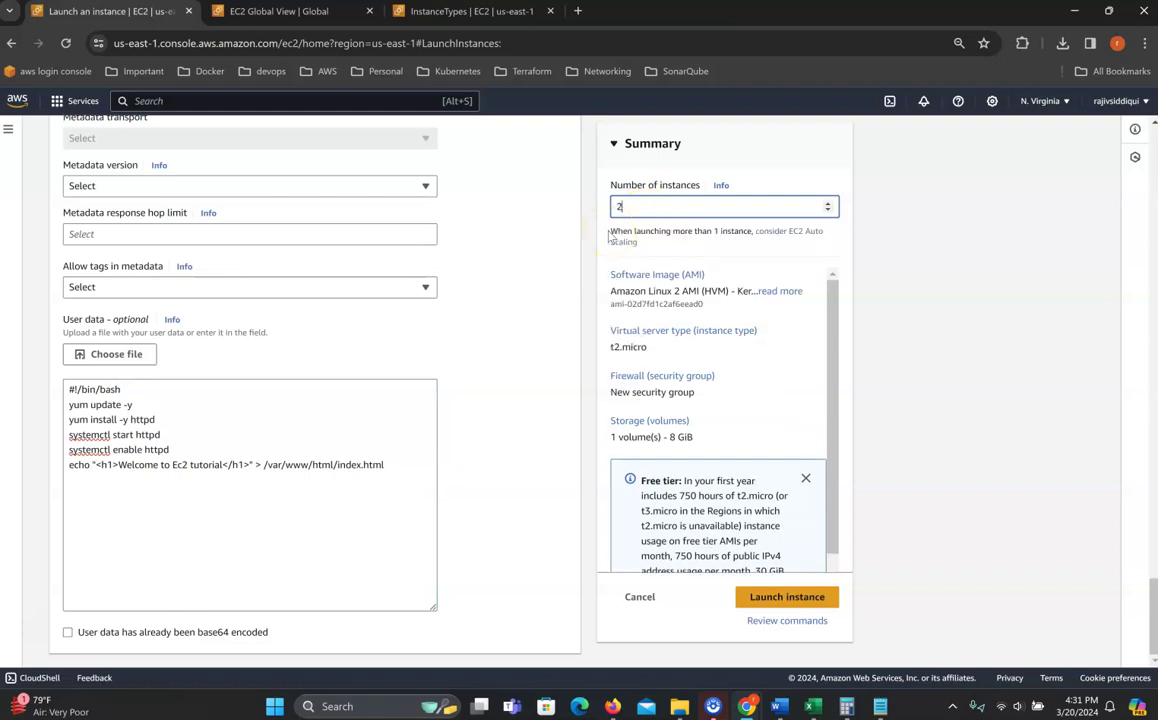
double_click(664, 207)
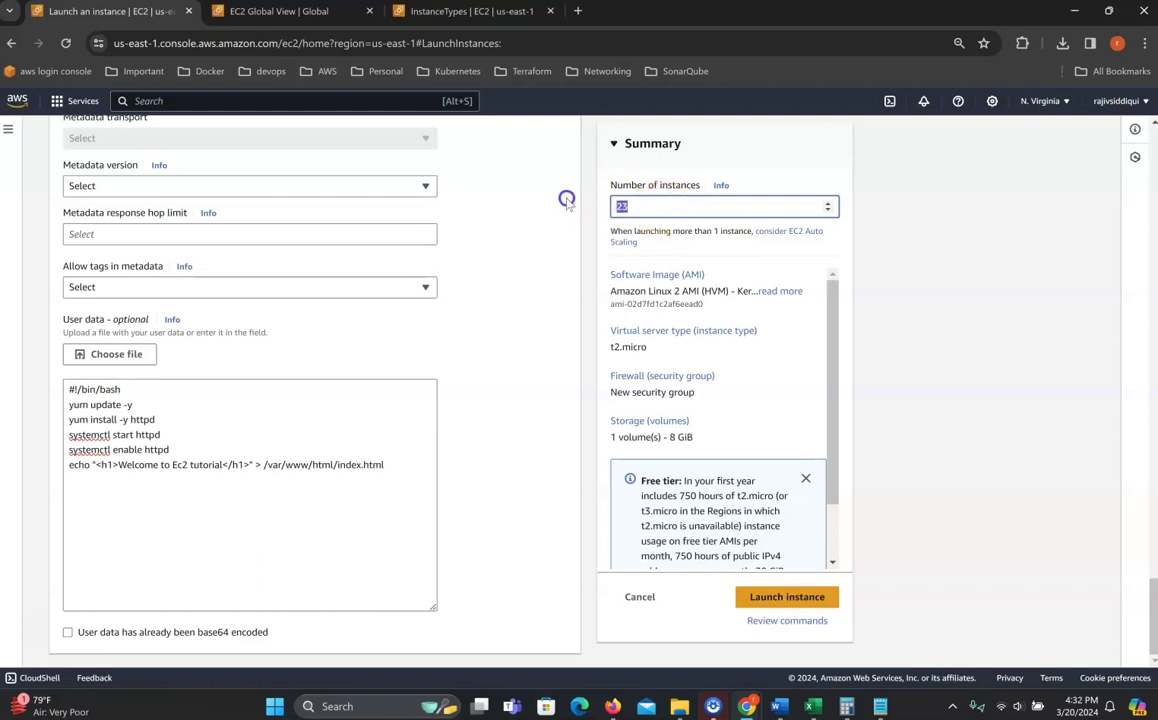
type("1")
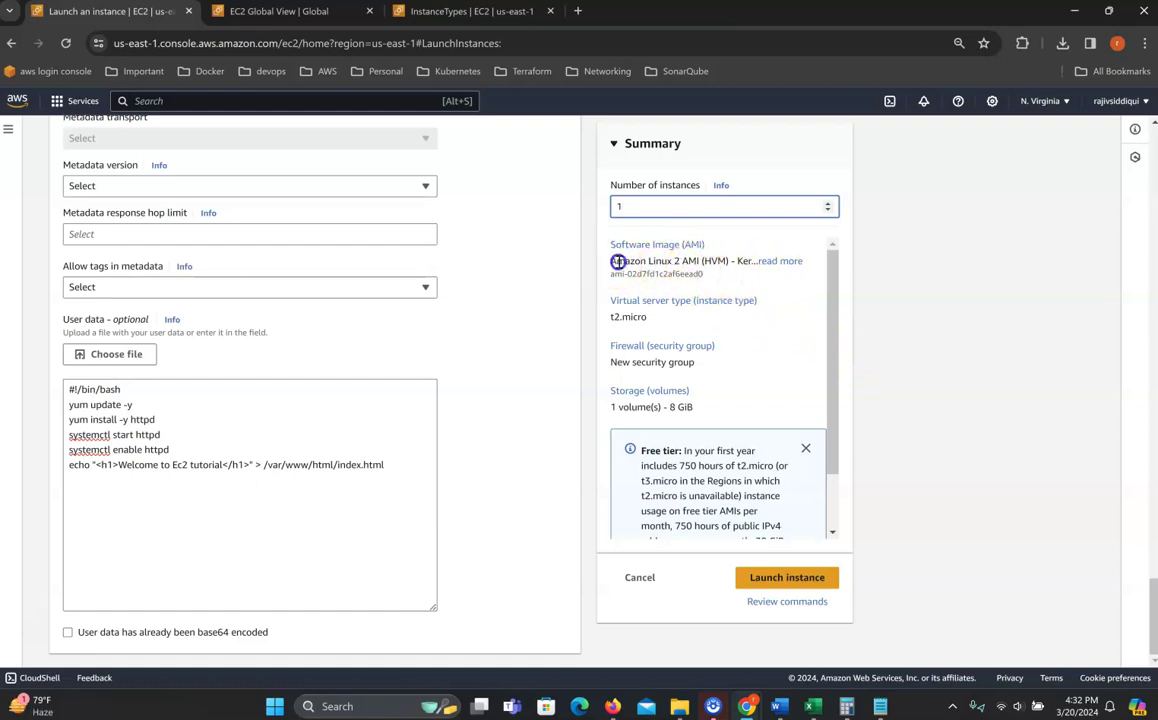
Step: Review the software image, its AMI ID and the instance type in the launch summary
left_click_drag(617, 261, 710, 263)
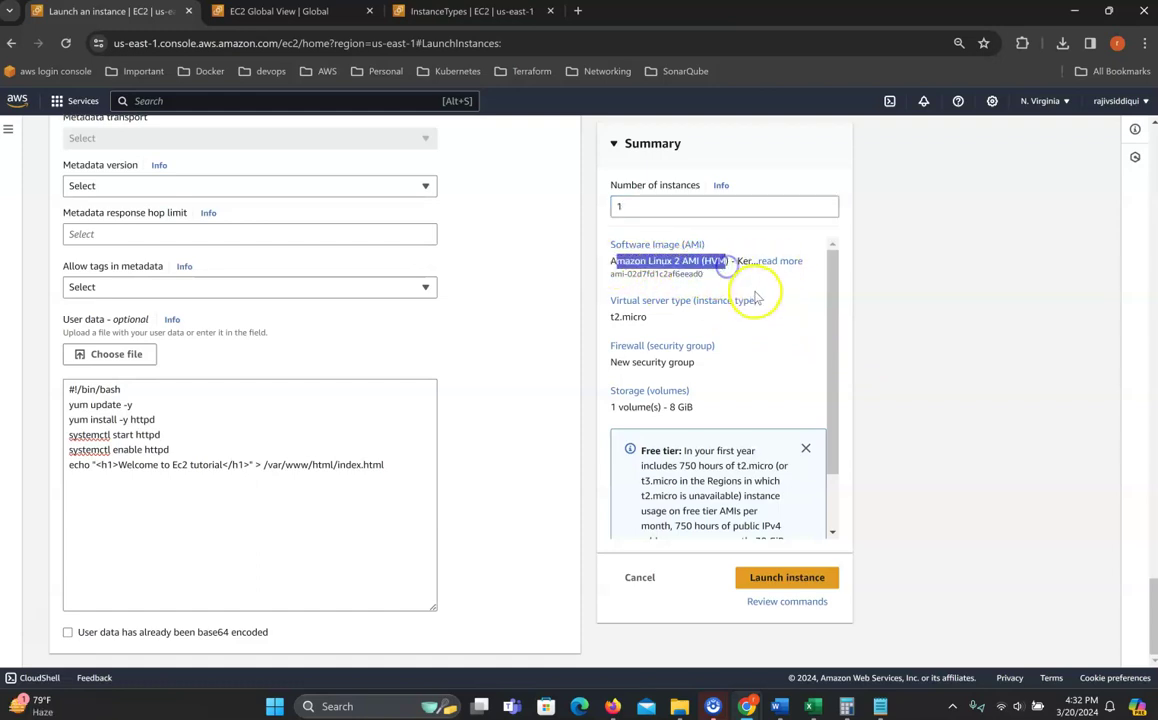
left_click_drag(703, 274, 626, 273)
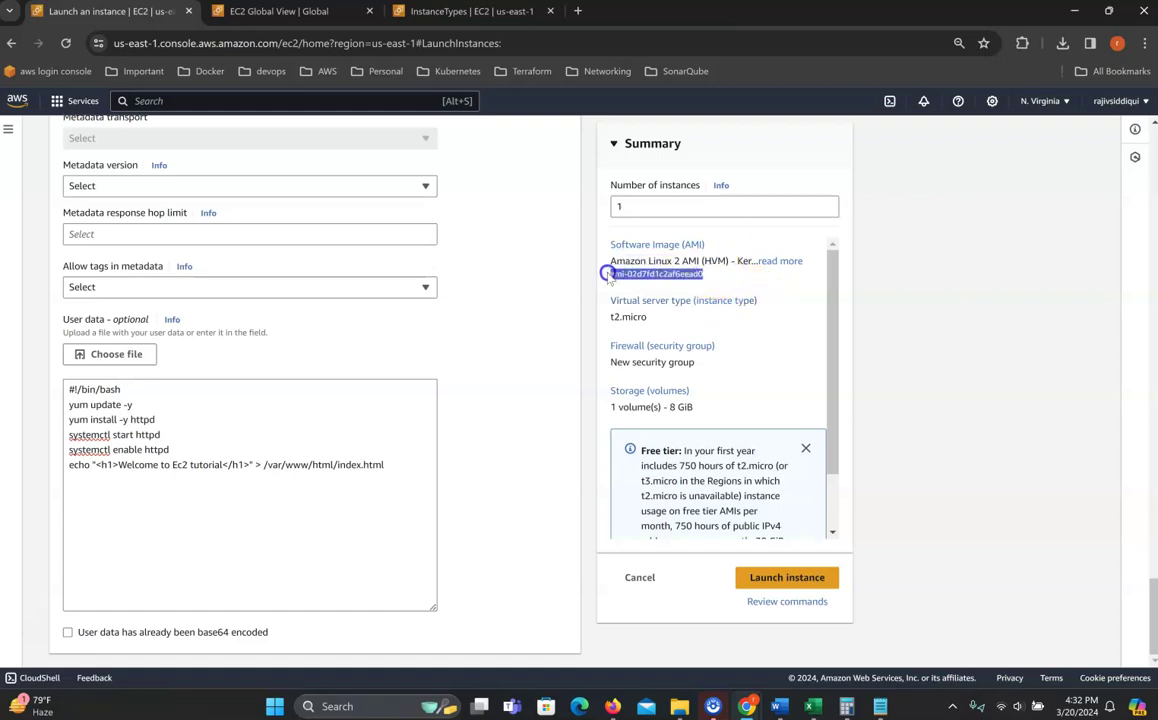
left_click_drag(650, 318, 624, 320)
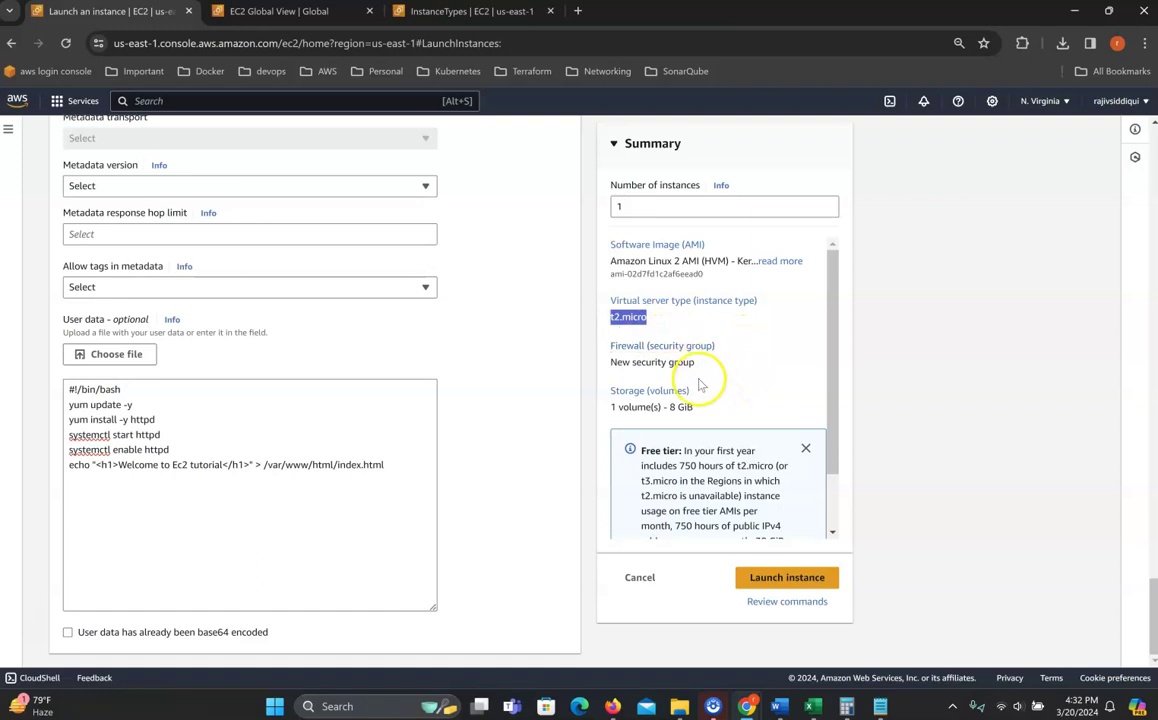
Step: Read the Free tier note in the summary, checking the monthly t2.micro hours and the EBS storage allowance
scroll(690, 392, "down", 2)
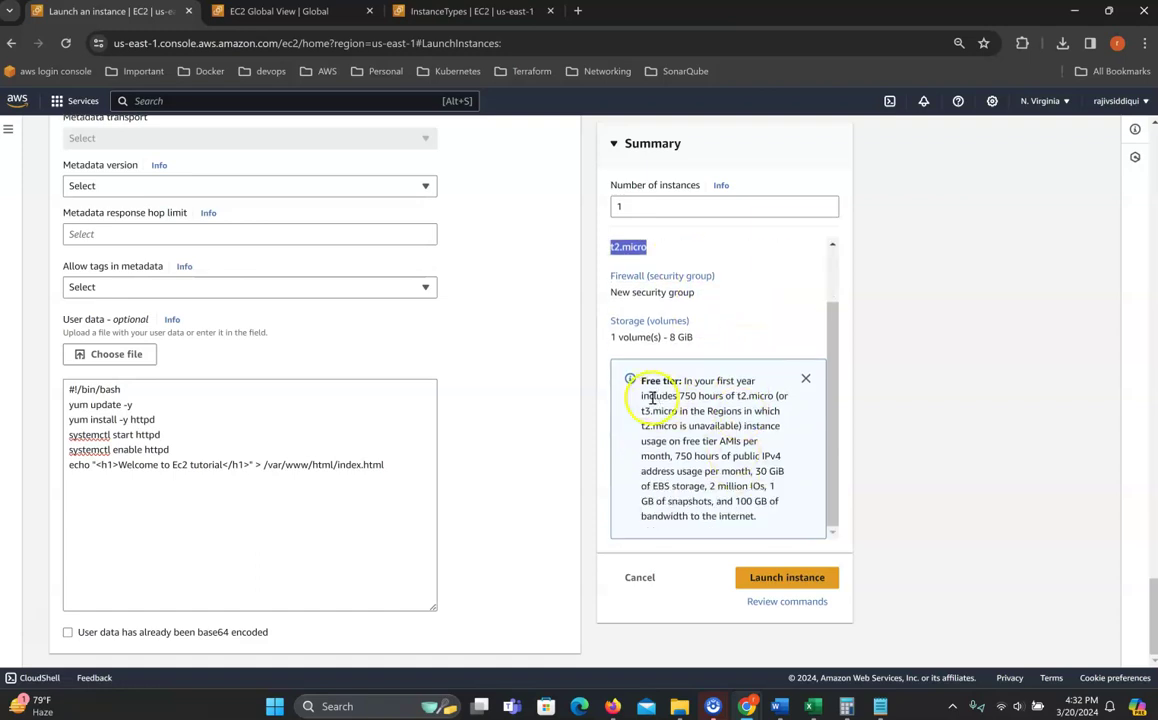
left_click_drag(680, 396, 773, 397)
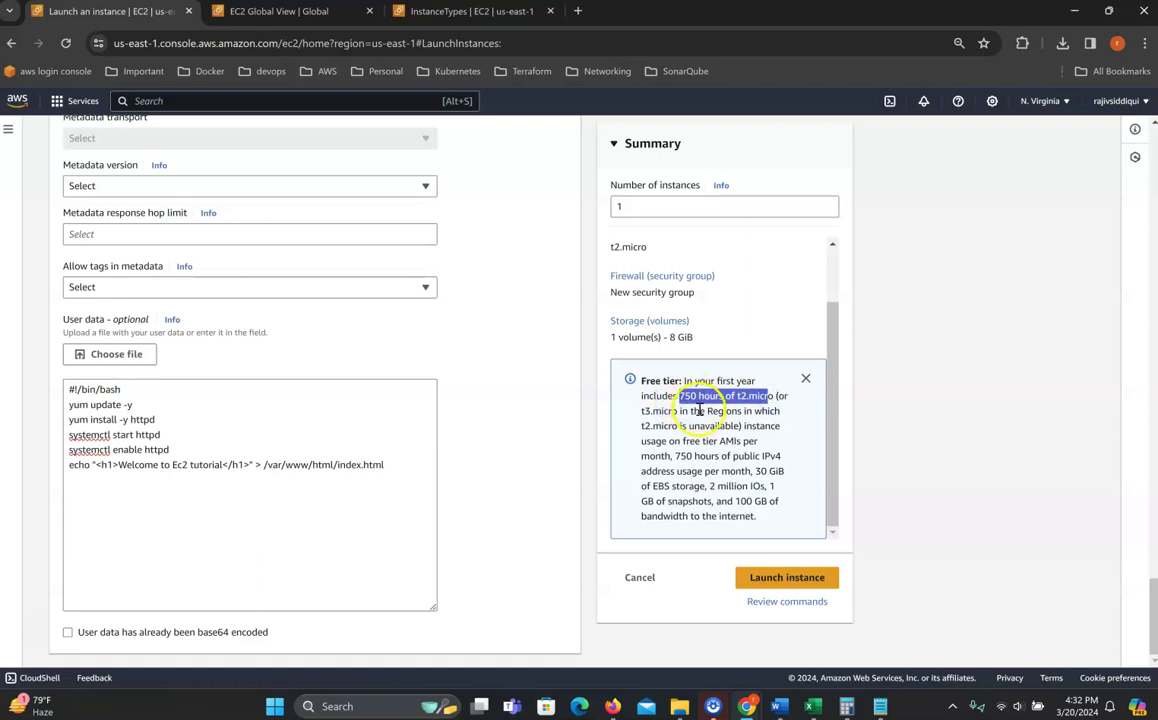
left_click(760, 470)
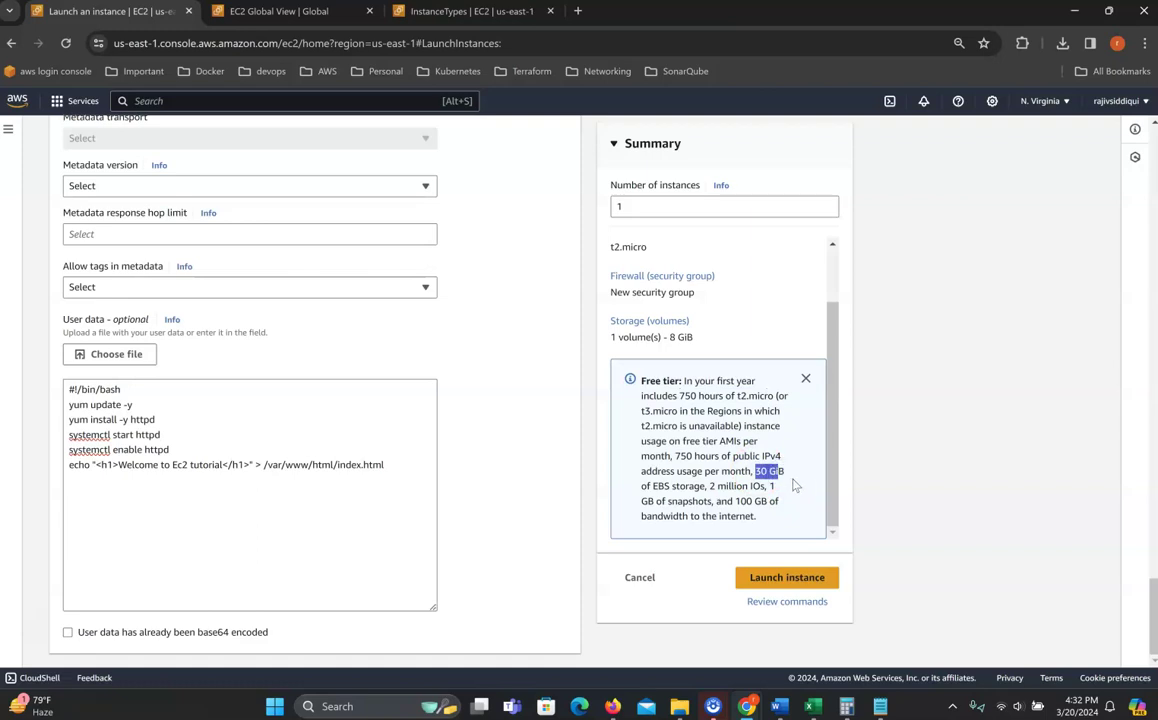
left_click_drag(779, 476, 775, 475)
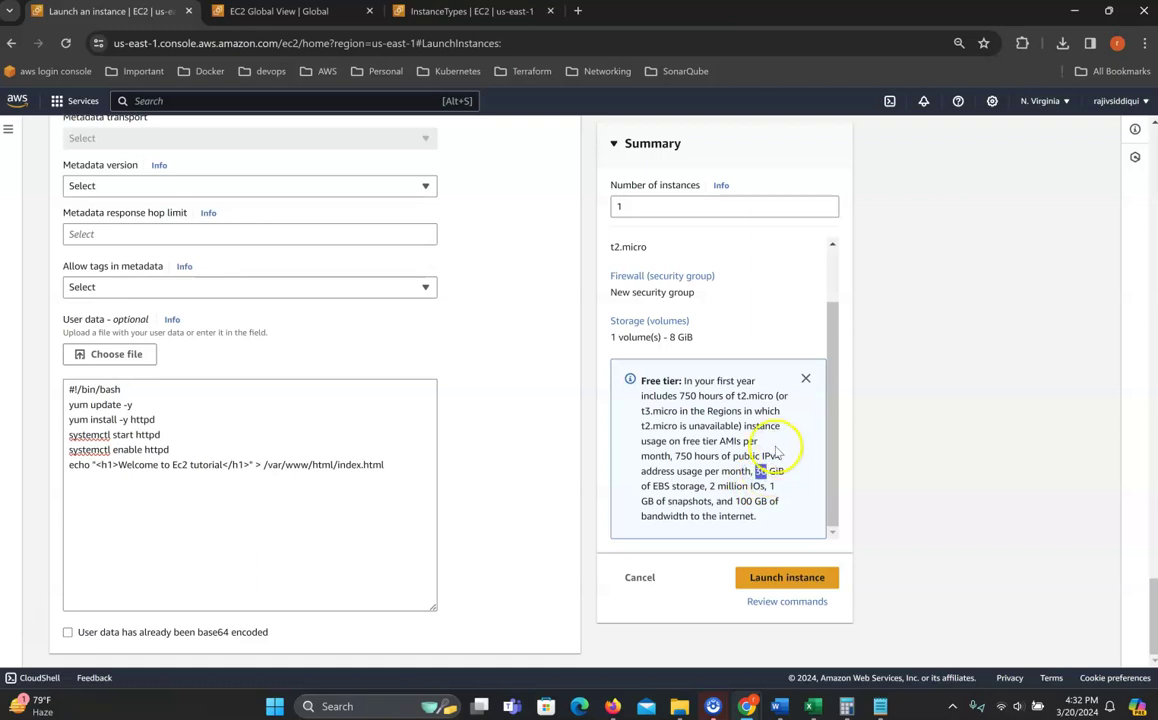
double_click(688, 396)
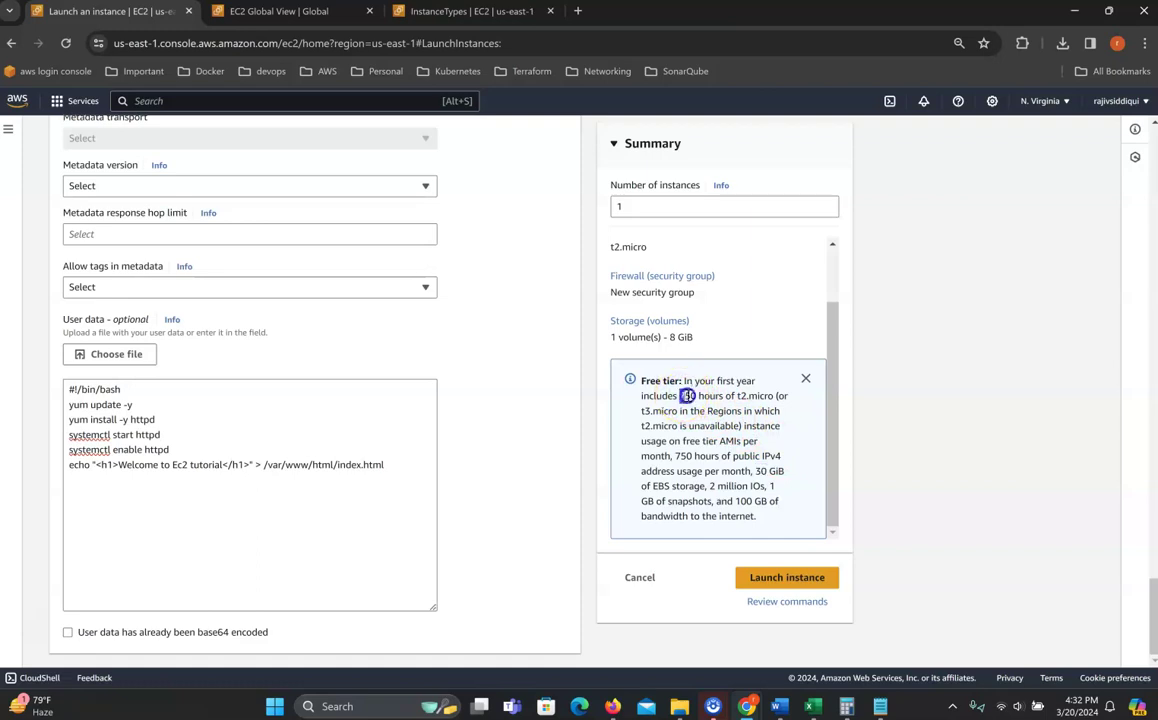
double_click(762, 471)
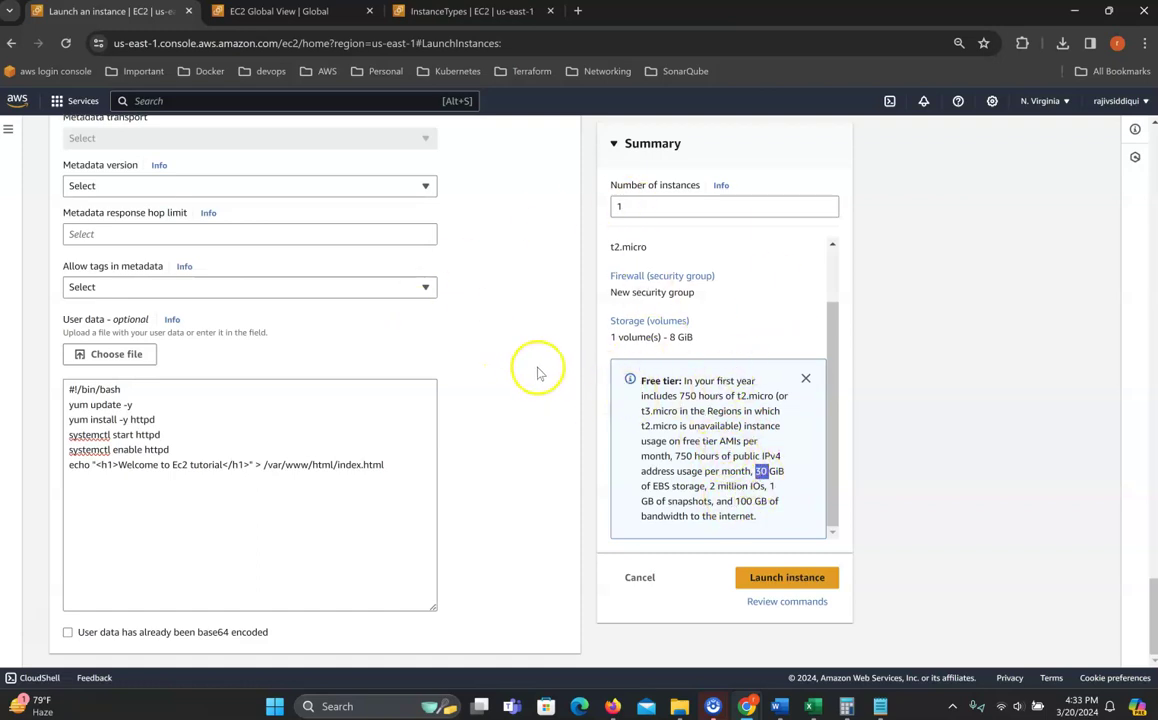
Step: Review the whole launch configuration from the instance name, AMI, instance type and key pair down through storage and the Advanced details
scroll(463, 392, "up", 20)
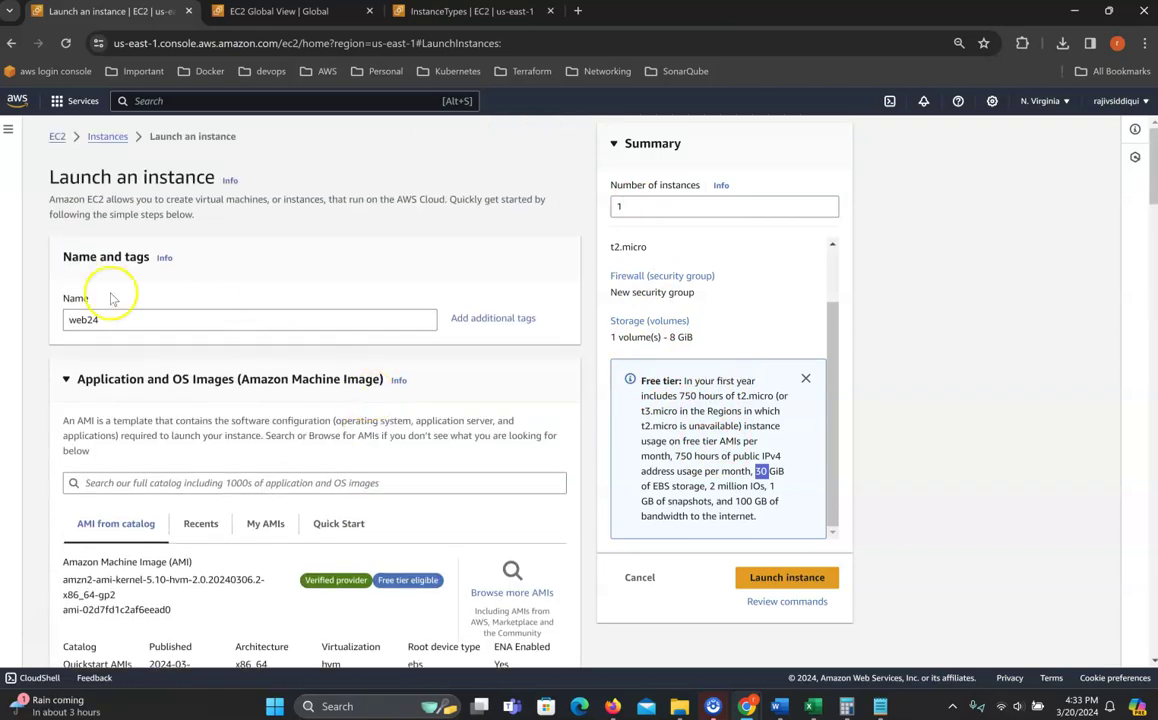
scroll(233, 439, "down", 3)
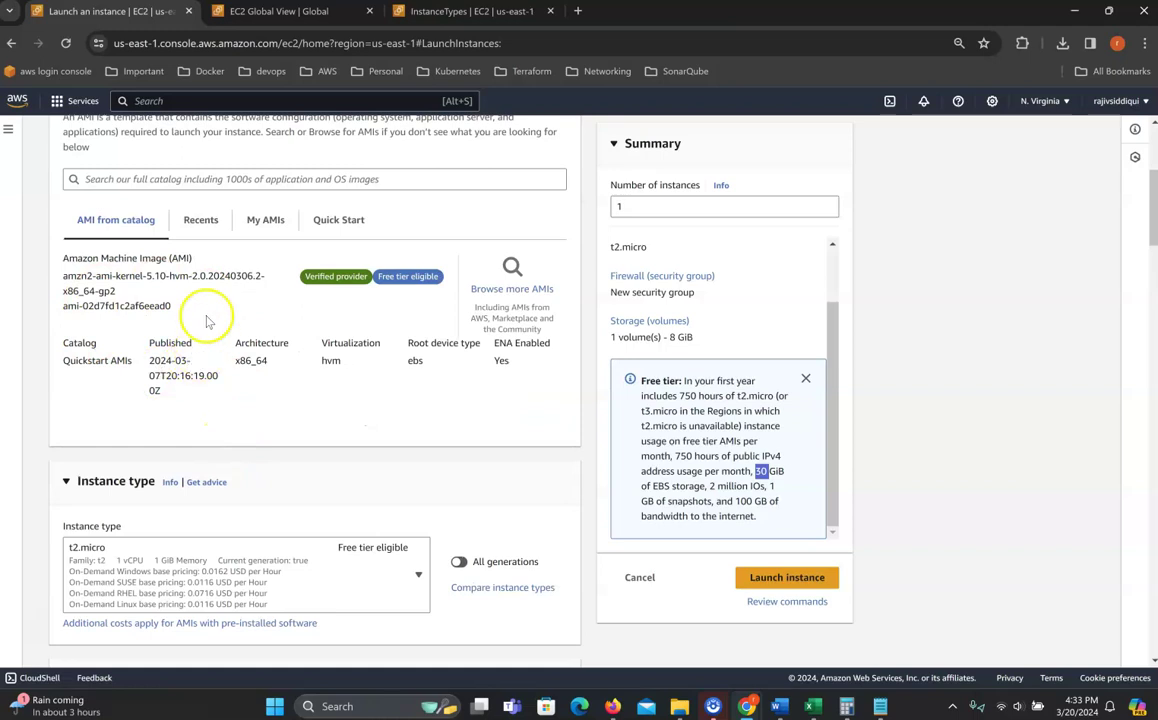
scroll(180, 375, "down", 2)
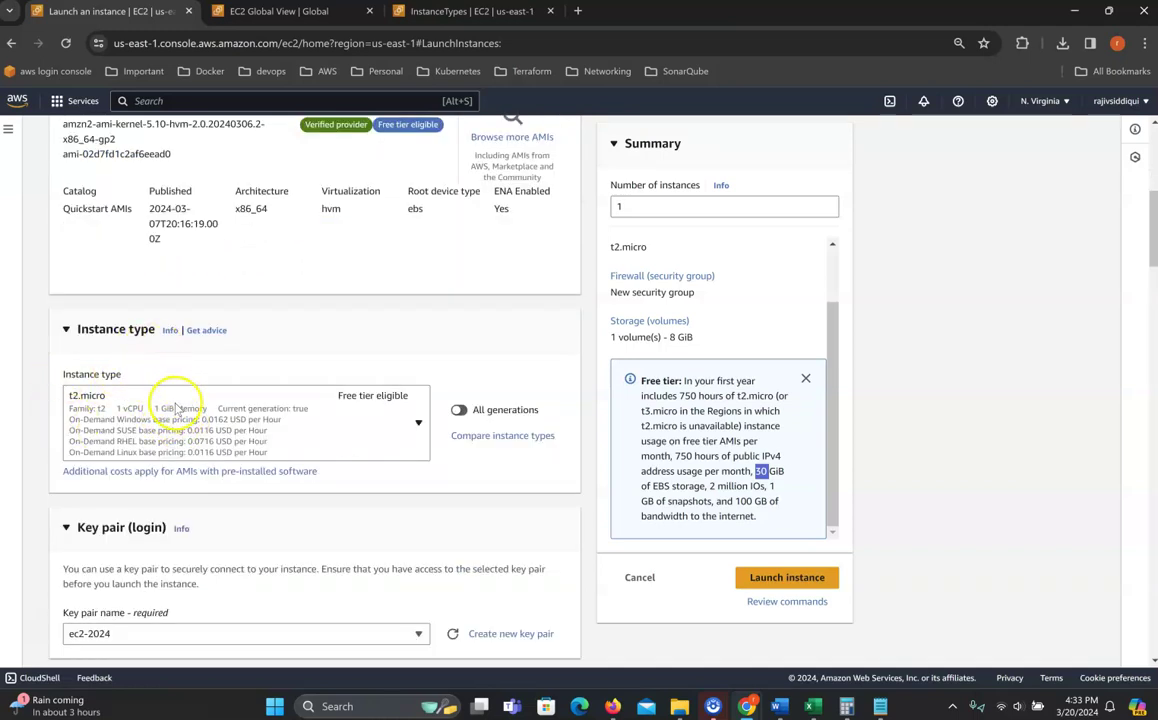
scroll(170, 400, "down", 2)
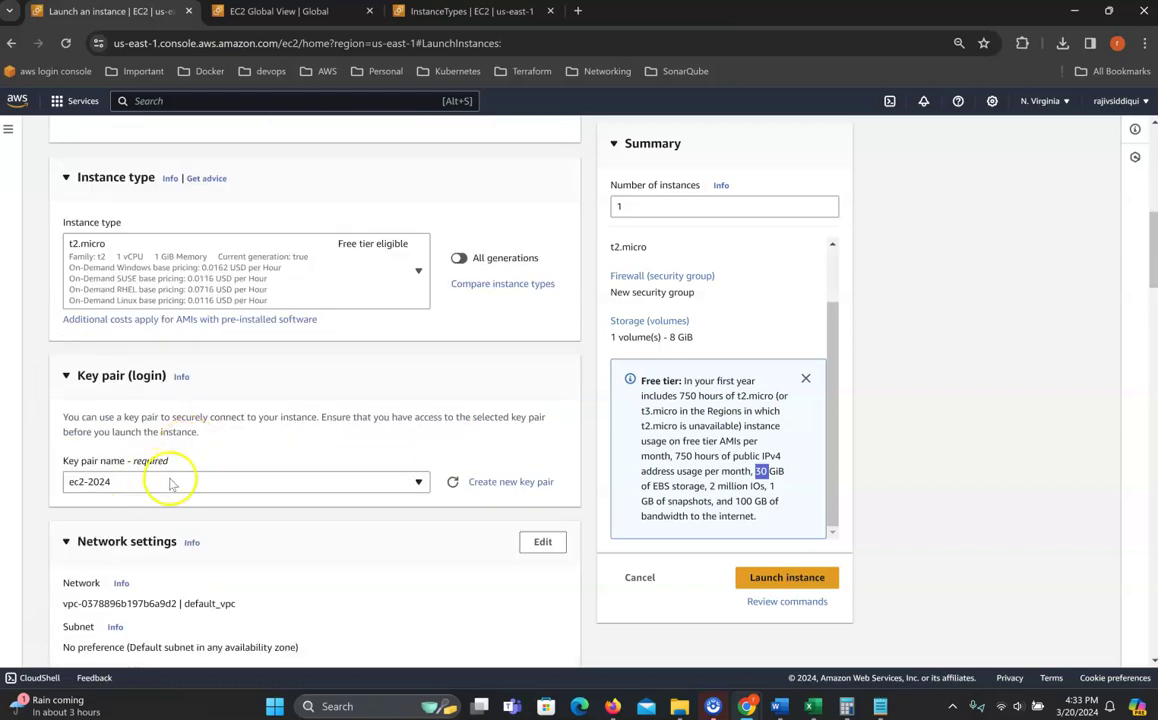
scroll(265, 482, "down", 3)
scroll(300, 483, "down", 1)
scroll(207, 444, "down", 5)
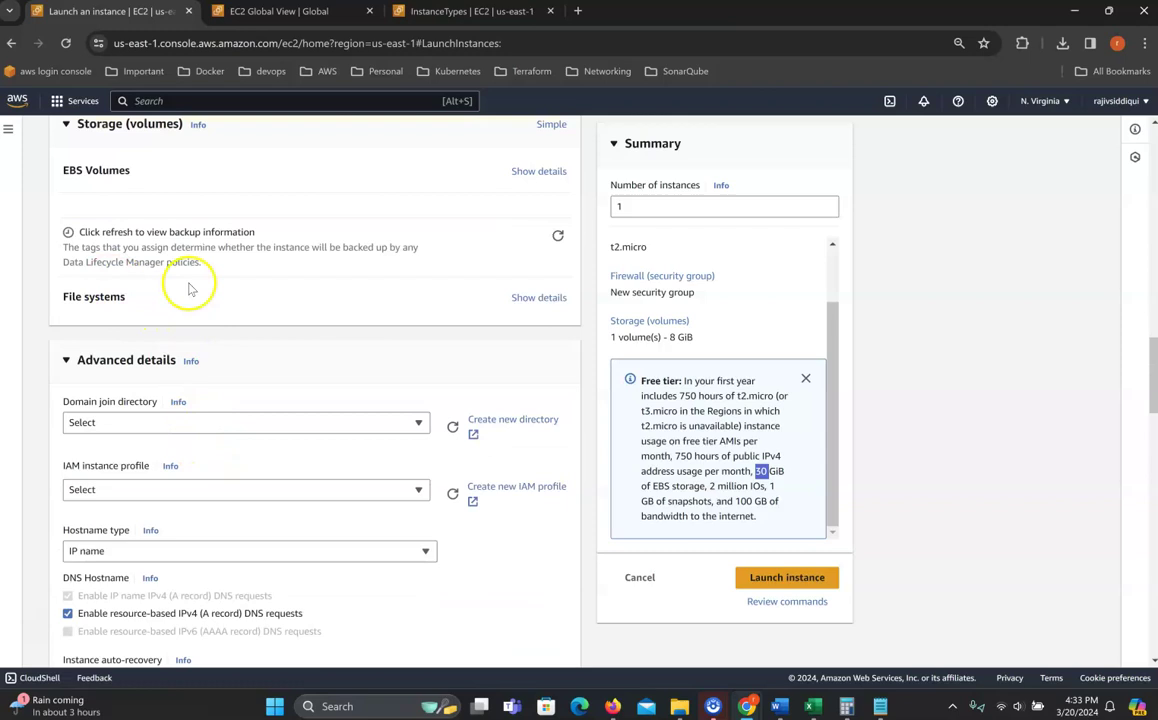
scroll(229, 361, "down", 1)
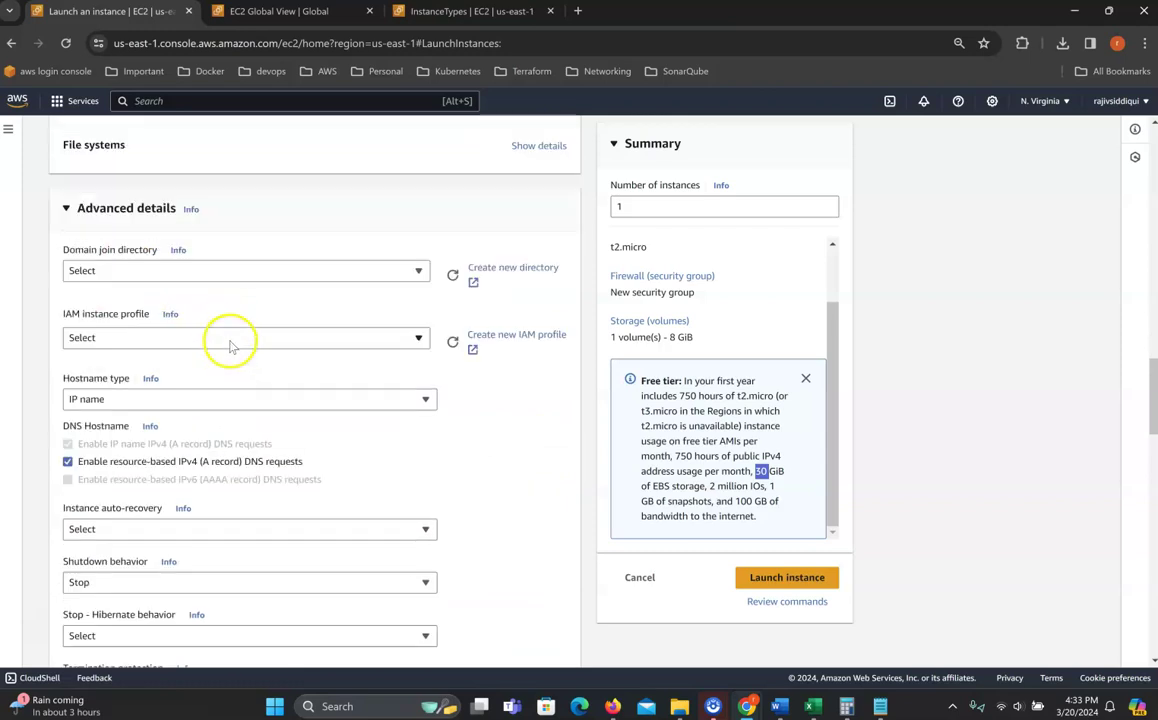
scroll(347, 450, "down", 1)
scroll(347, 450, "down", 1)
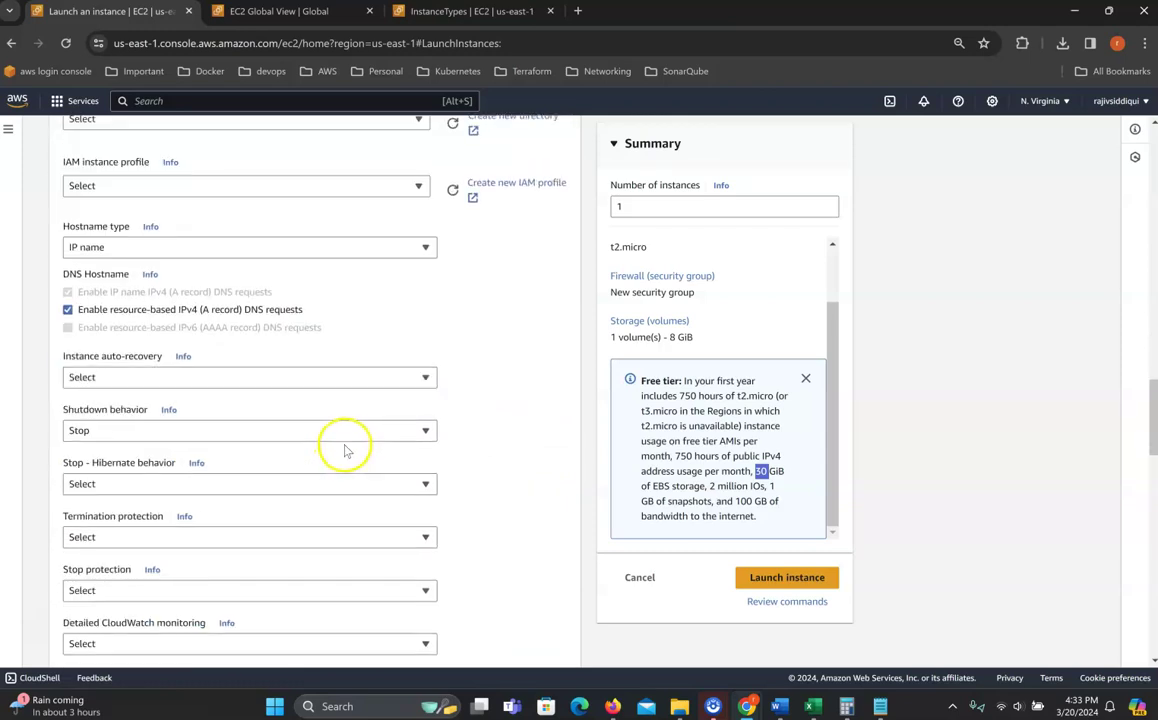
scroll(365, 447, "down", 10)
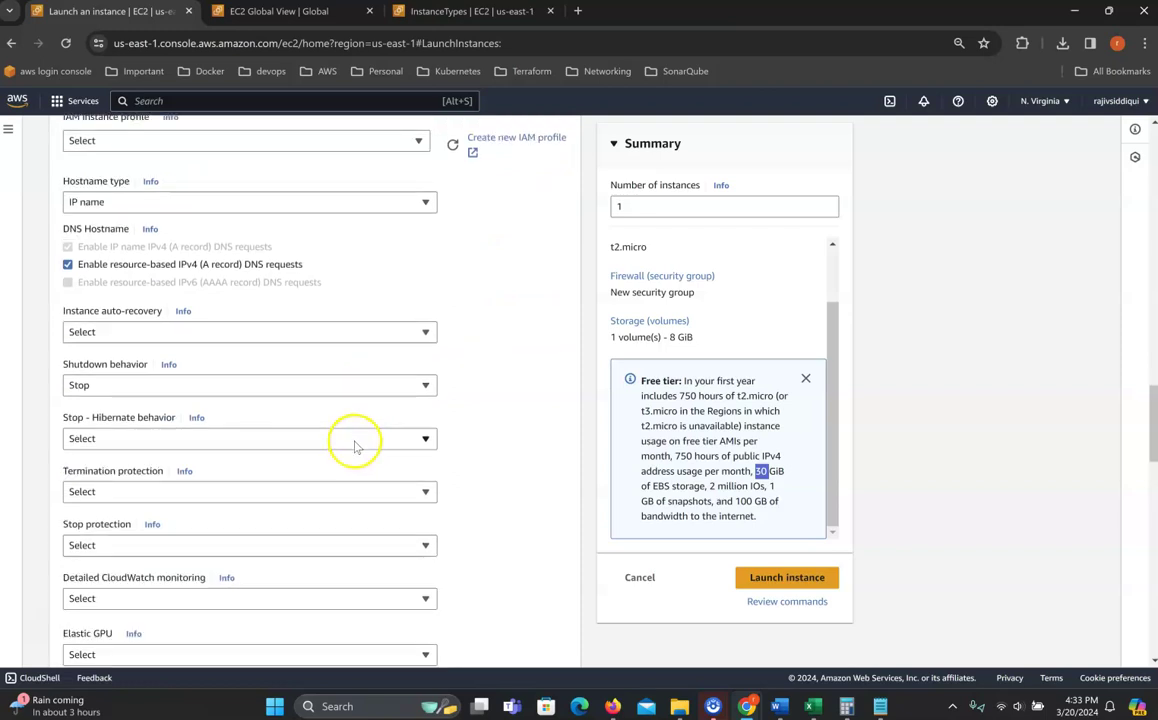
Step: Check the user data script at the end of the Advanced details and launch the instance
scroll(292, 442, "down", 1)
left_click_drag(370, 478, 47, 375)
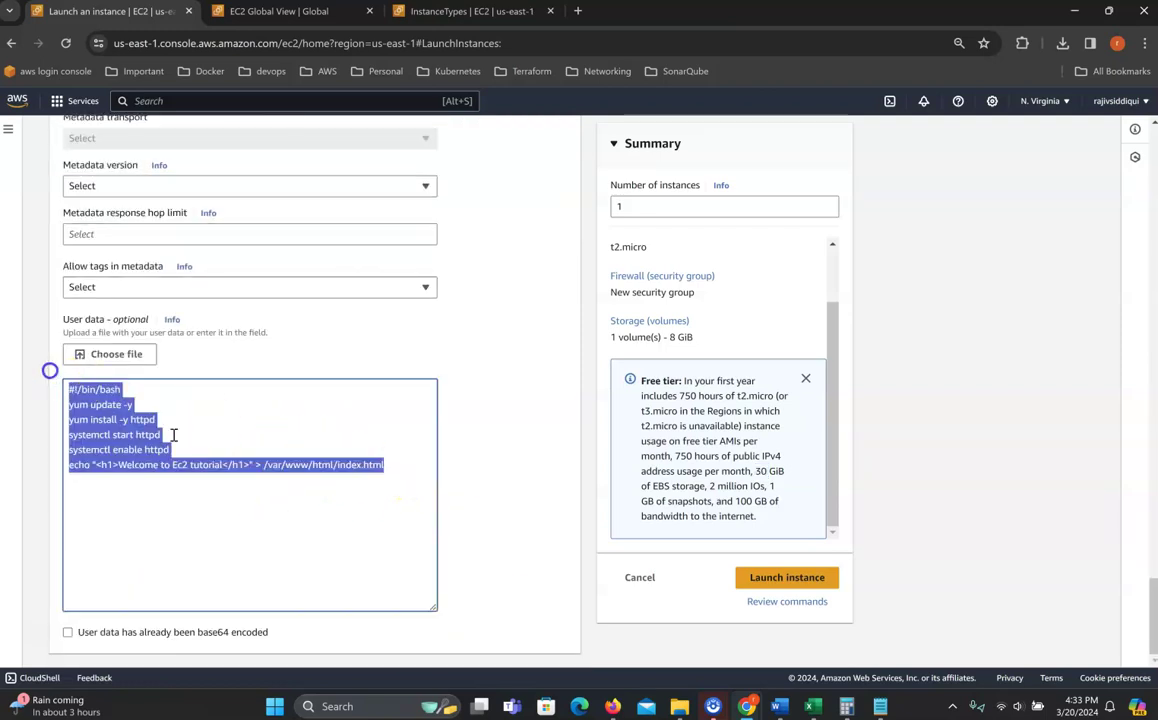
left_click(784, 583)
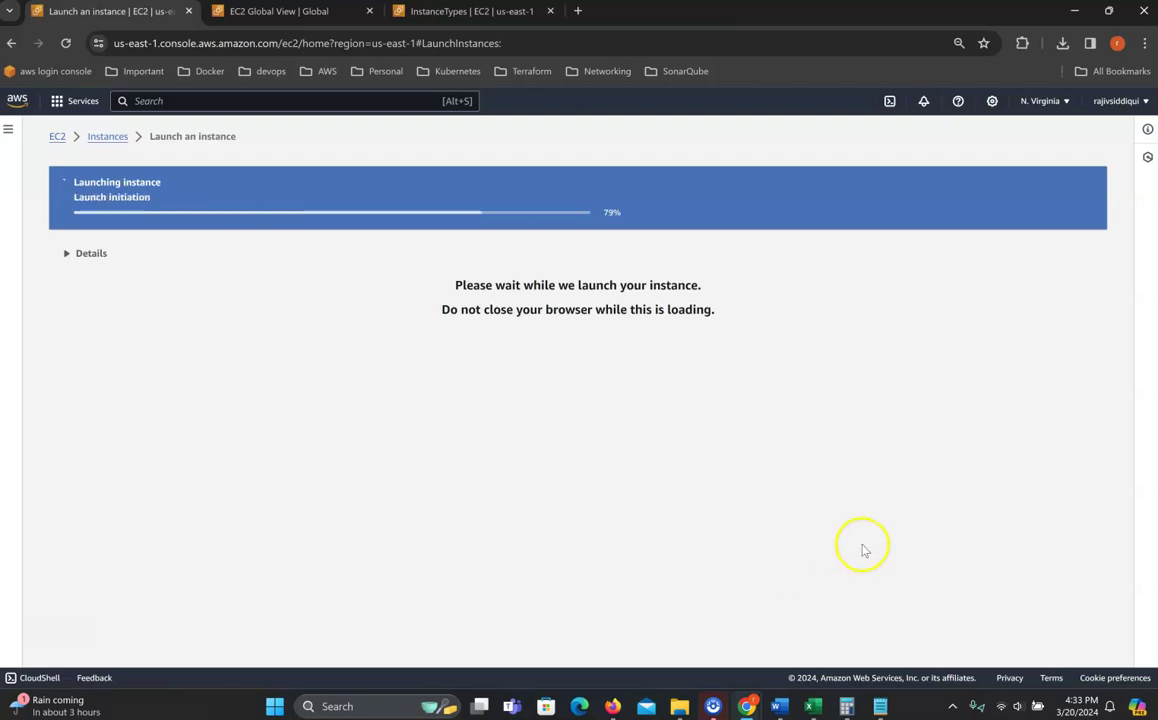
Step: Open the list of all instances and select web24 to show its details
scroll(556, 336, "down", 1)
scroll(421, 305, "up", 1)
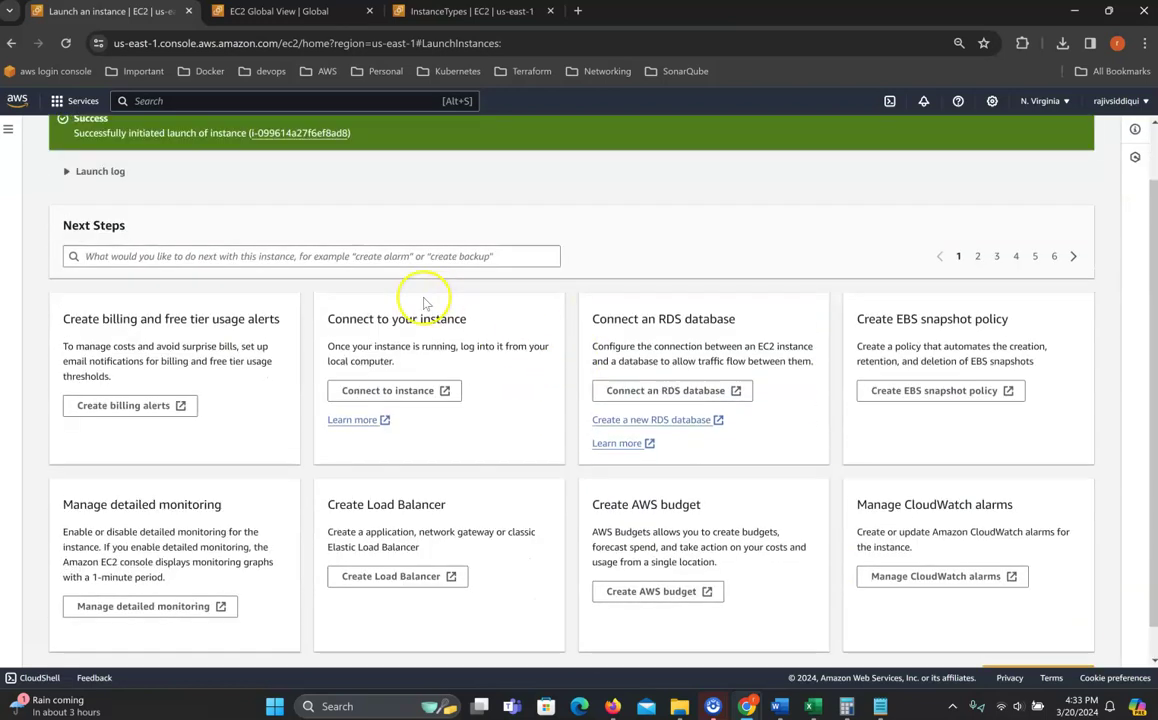
scroll(600, 330, "down", 1)
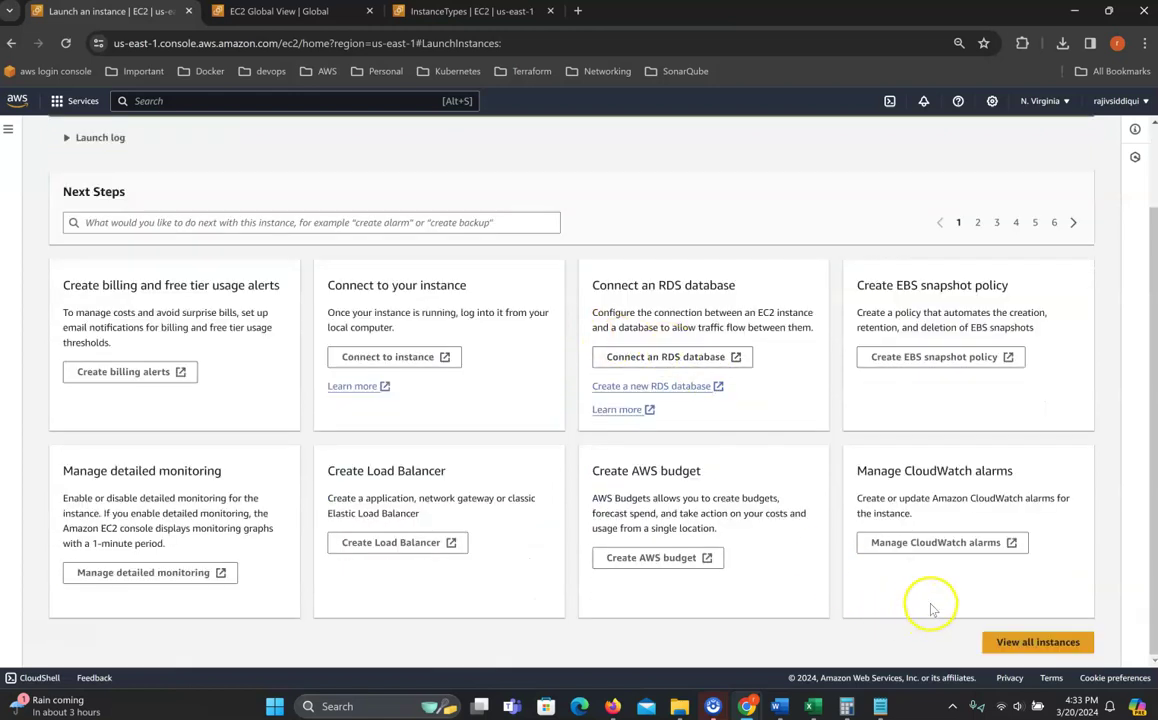
left_click(1052, 642)
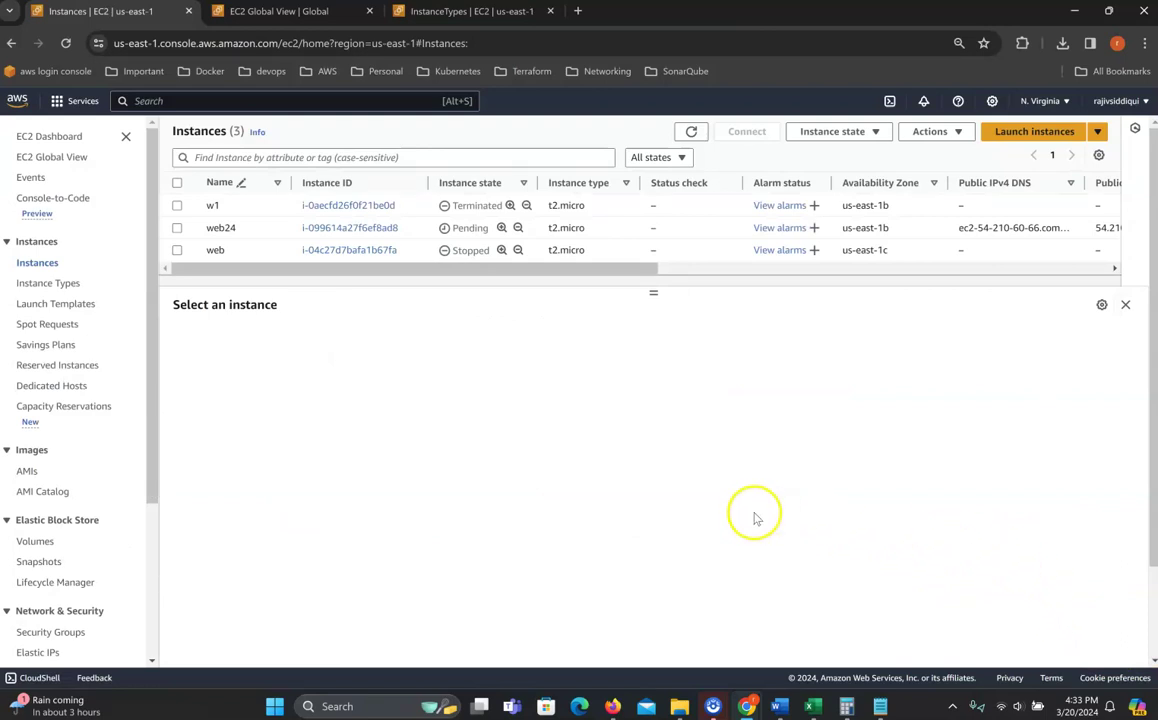
left_click(177, 228)
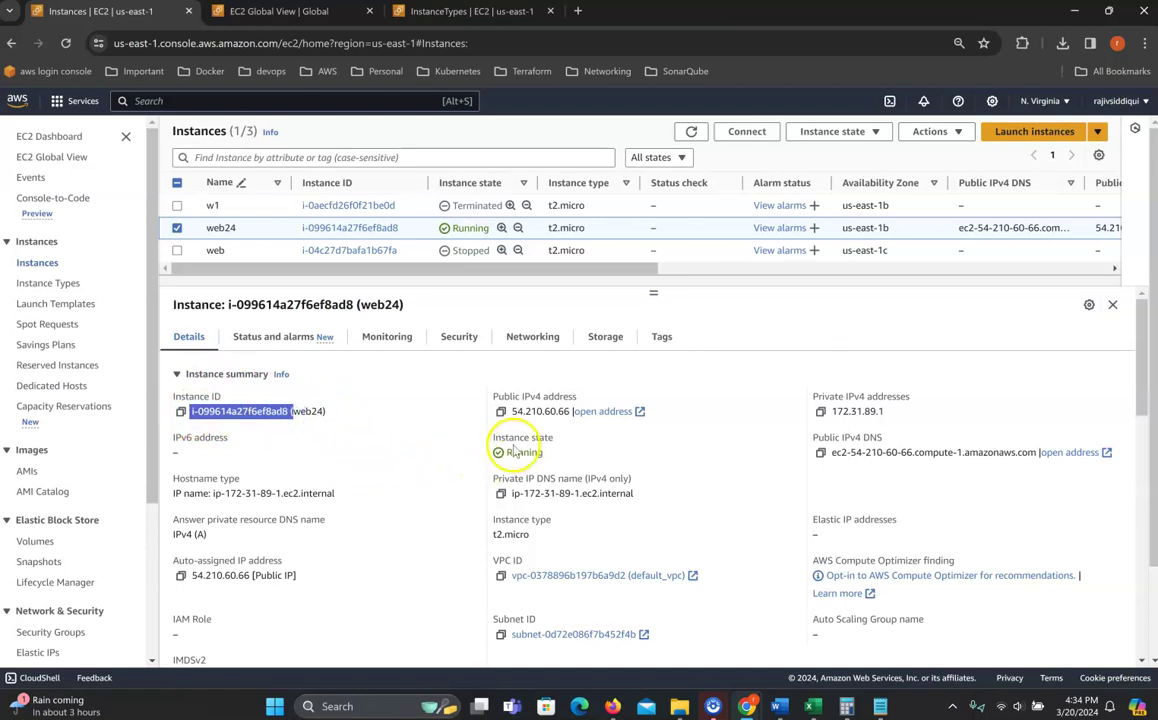
Step: Examine the public IPv4 address, private IPv4 address and public IPv4 DNS in web24's instance summary
left_click_drag(510, 411, 574, 411)
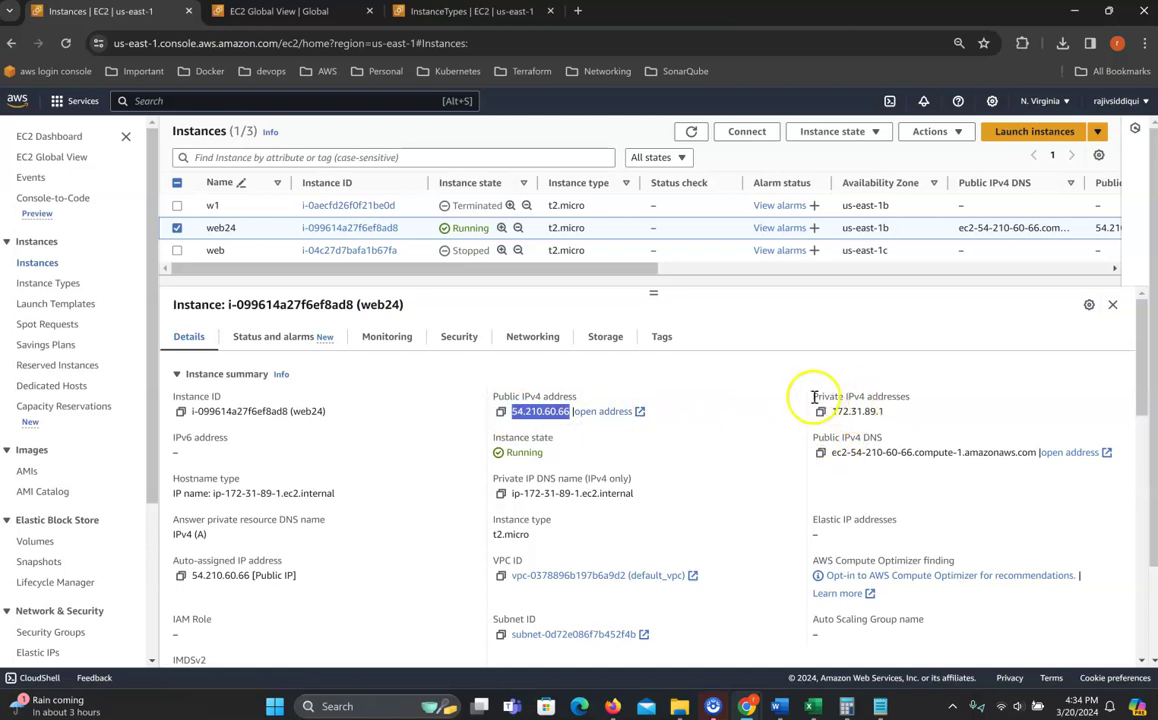
left_click_drag(814, 397, 893, 397)
left_click(893, 412)
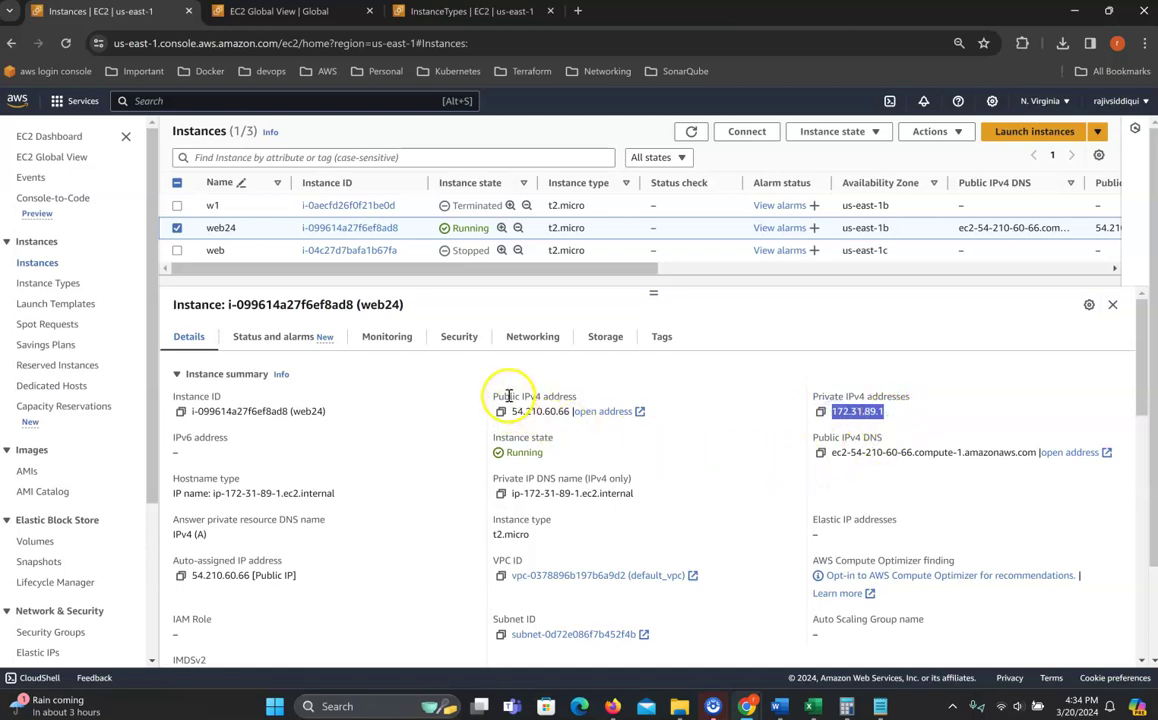
left_click_drag(815, 437, 888, 452)
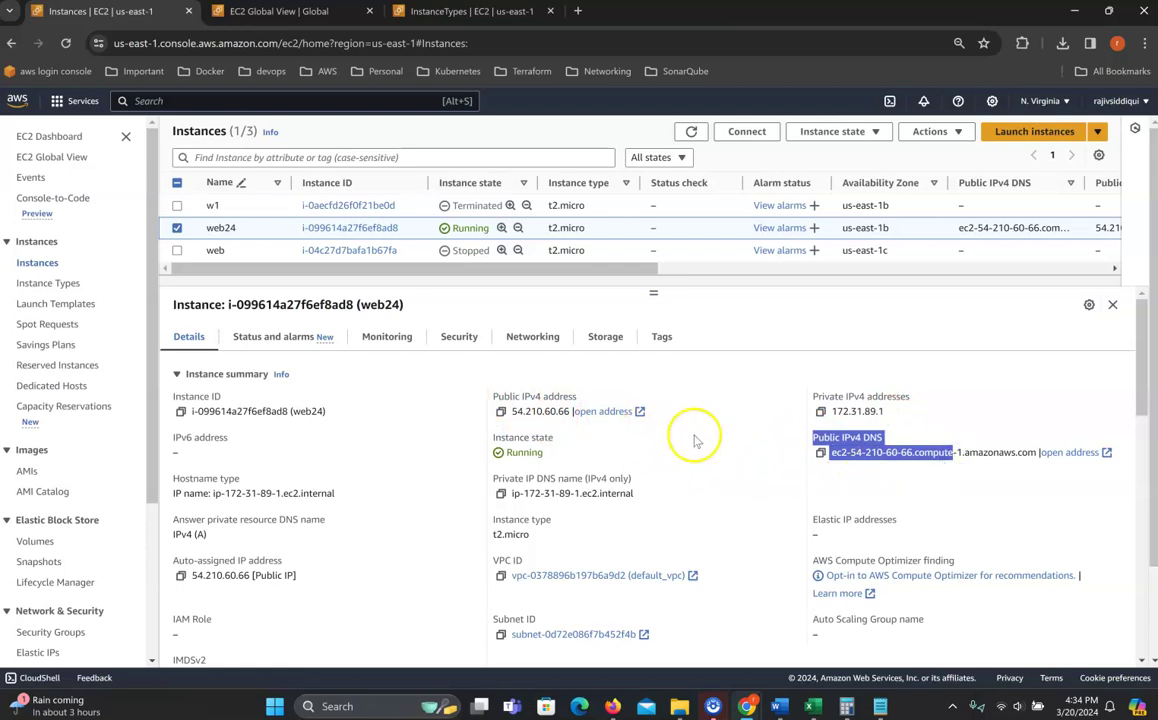
left_click(851, 451)
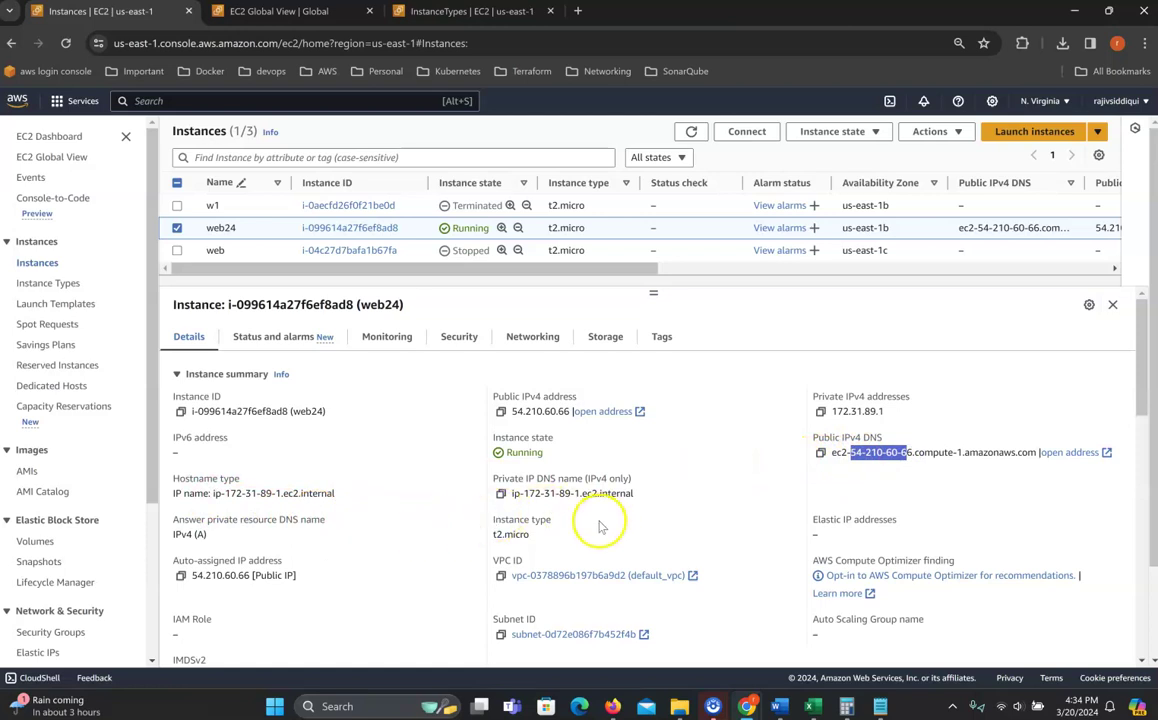
Step: Review web24's remaining details, including instance type, VPC, Elastic IP addresses, AMI, launch time, key pair and host placement
scroll(600, 527, "down", 2)
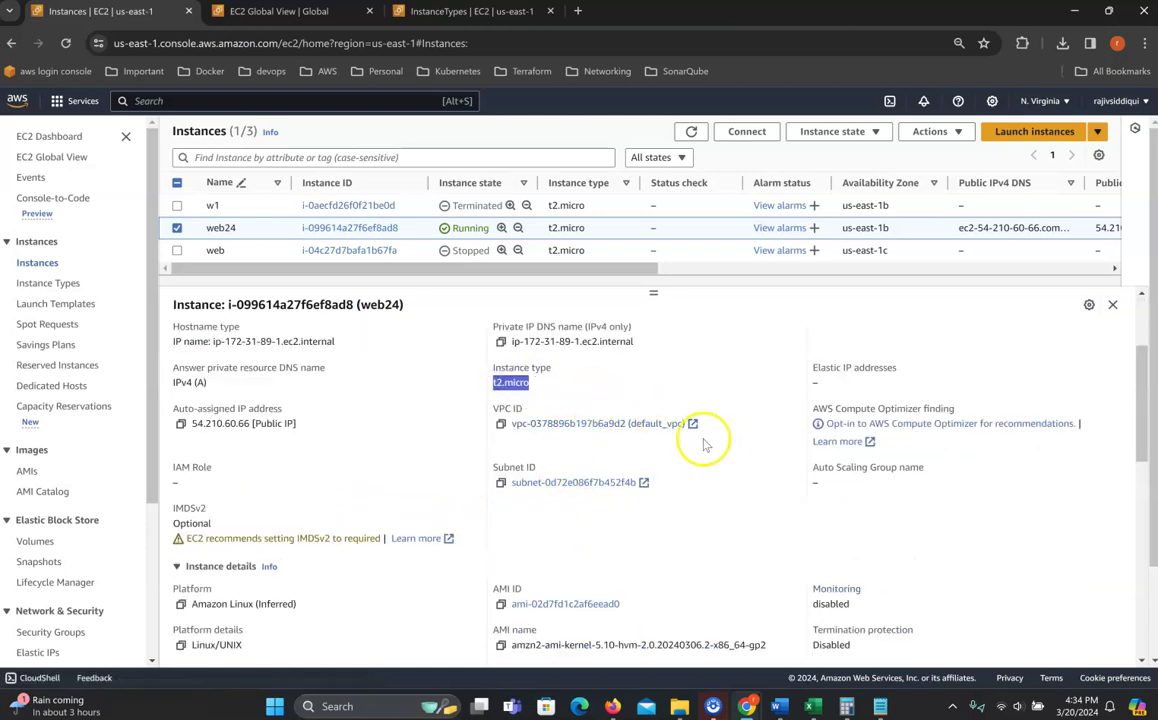
left_click_drag(714, 435, 522, 433)
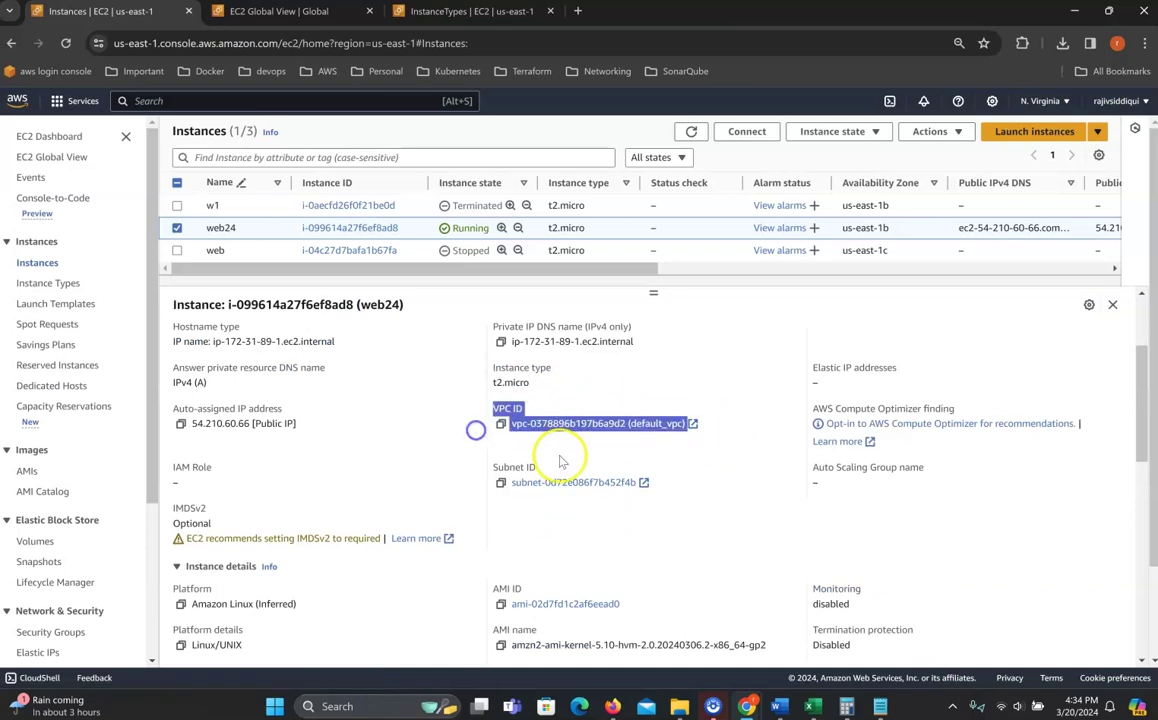
triple_click(815, 368)
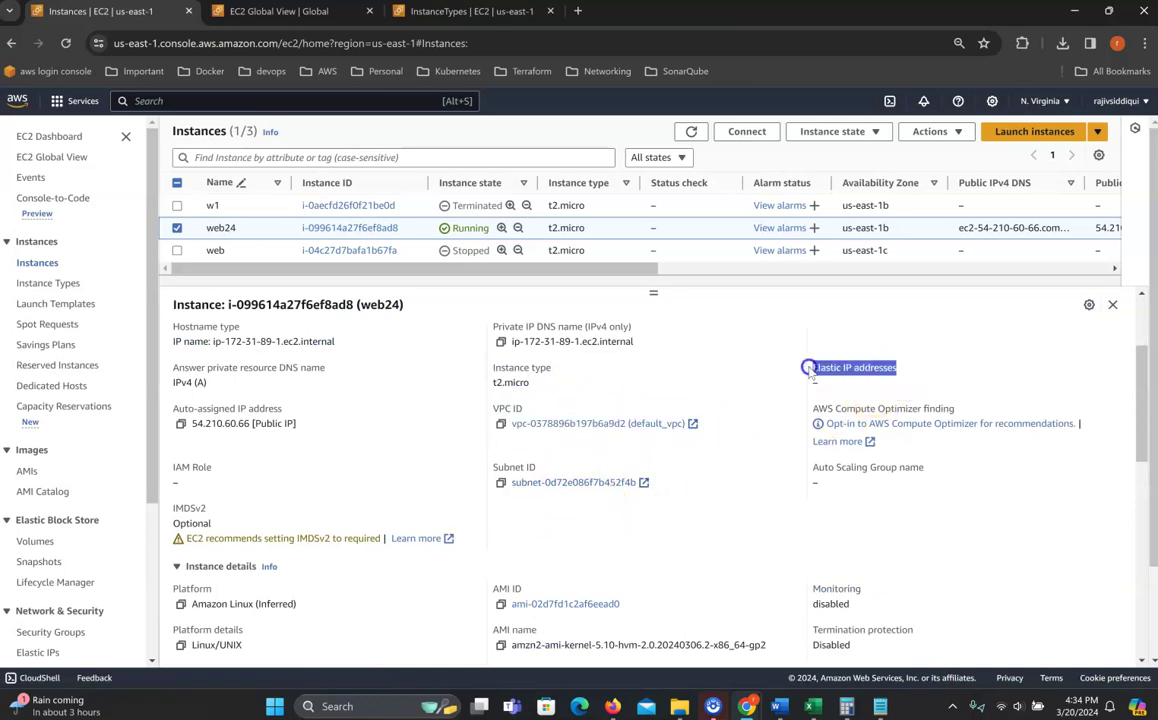
scroll(465, 535, "down", 3)
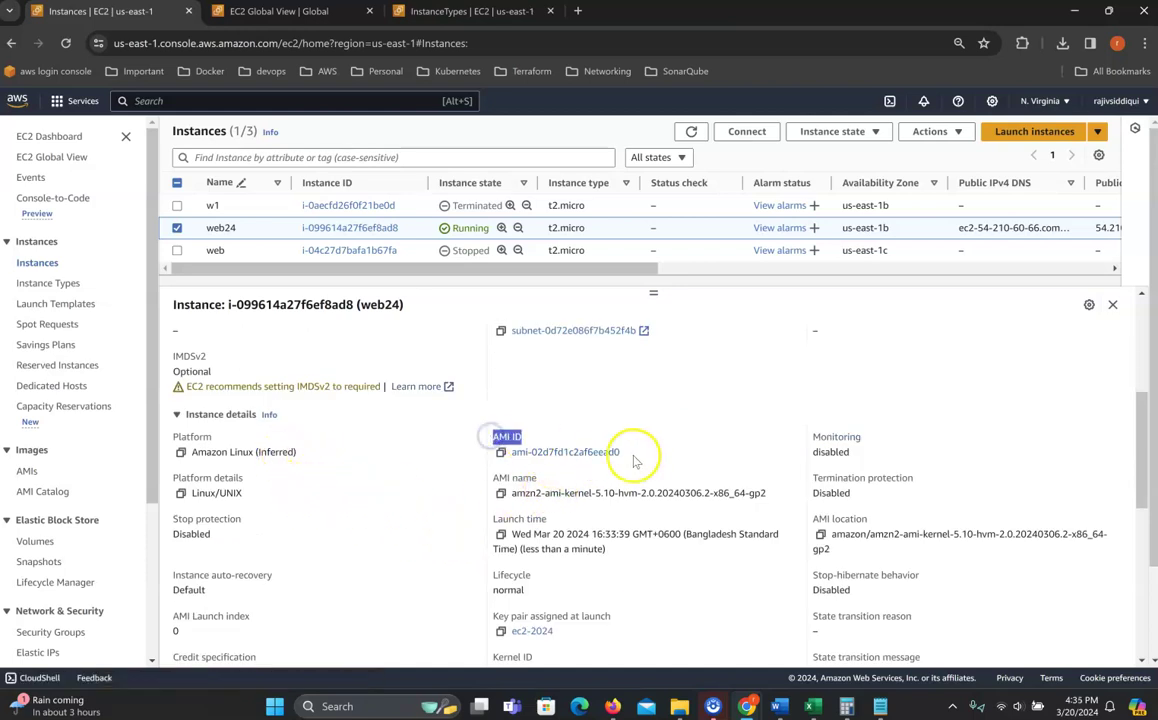
scroll(620, 488, "down", 3)
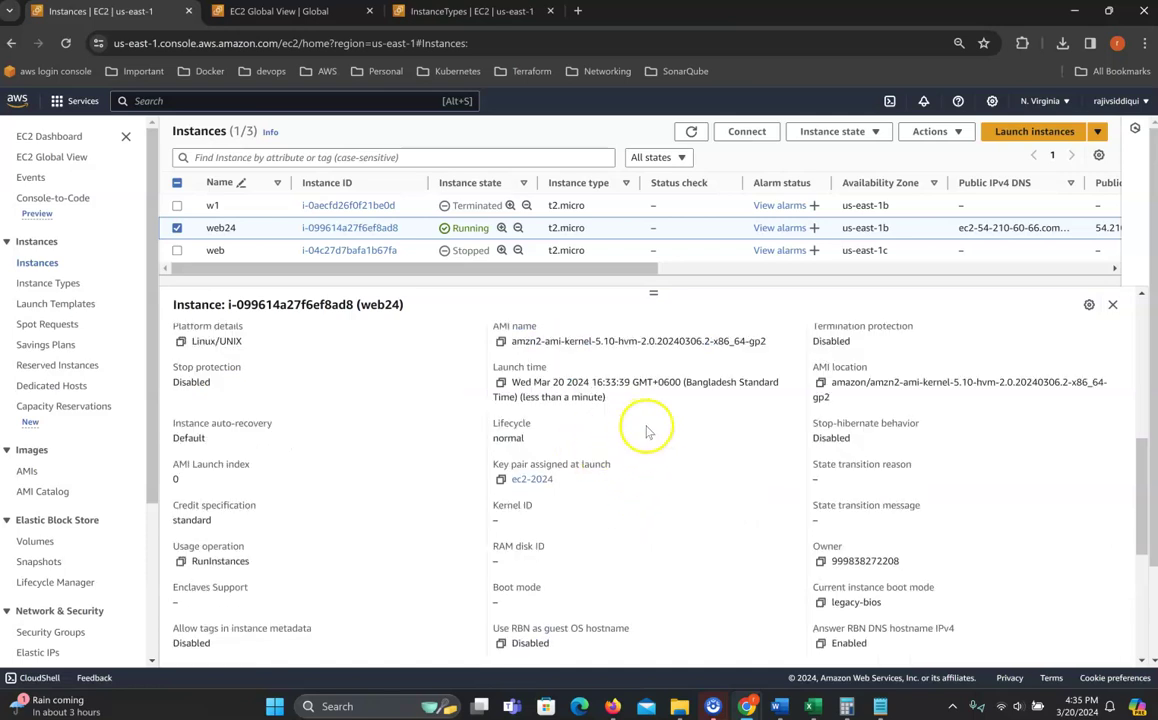
left_click_drag(683, 383, 697, 397)
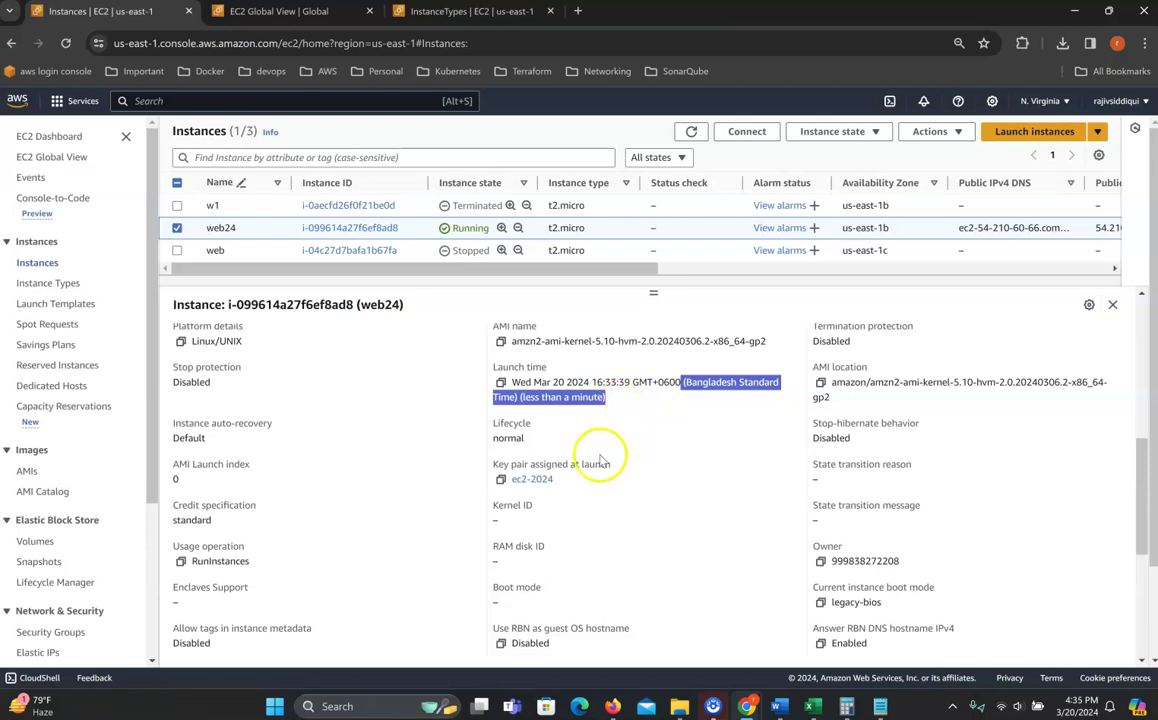
left_click_drag(575, 487, 518, 479)
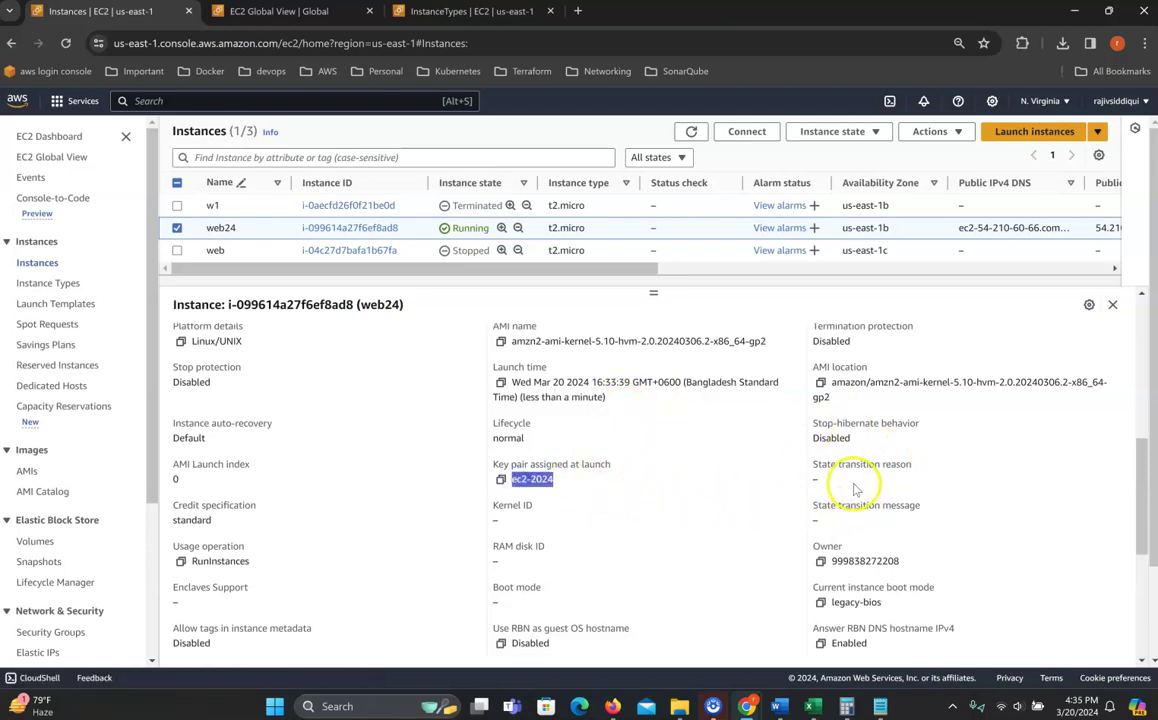
scroll(845, 495, "down", 3)
scroll(670, 518, "down", 3)
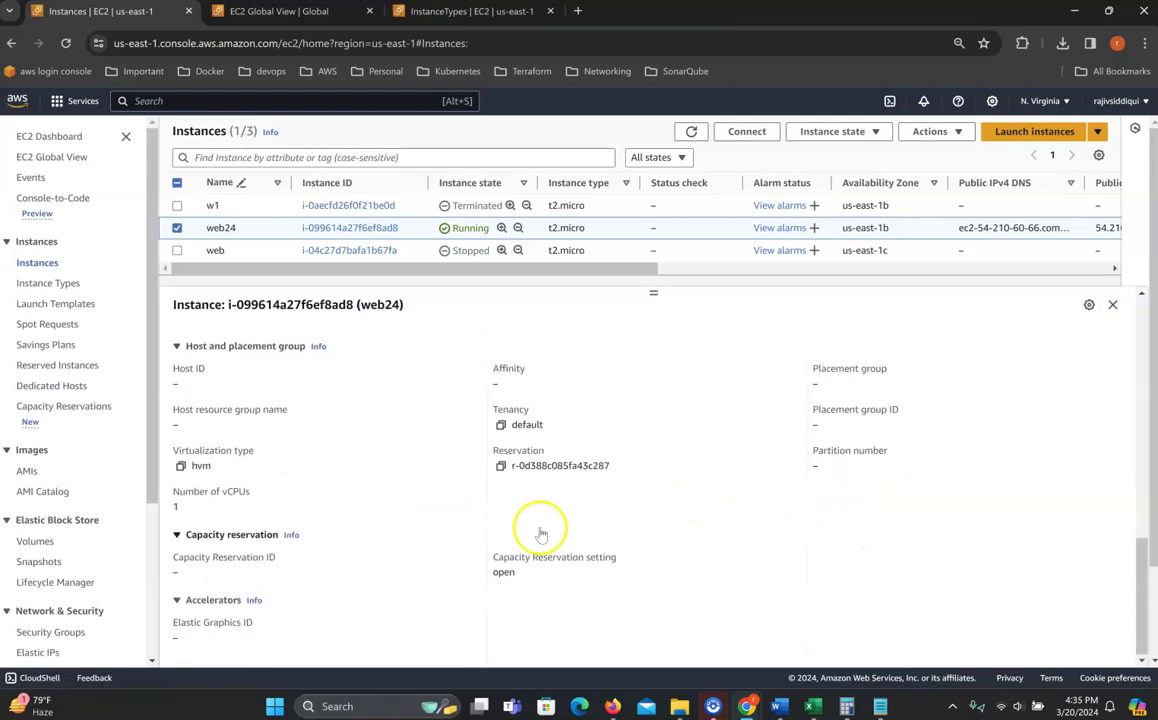
scroll(532, 510, "up", 10)
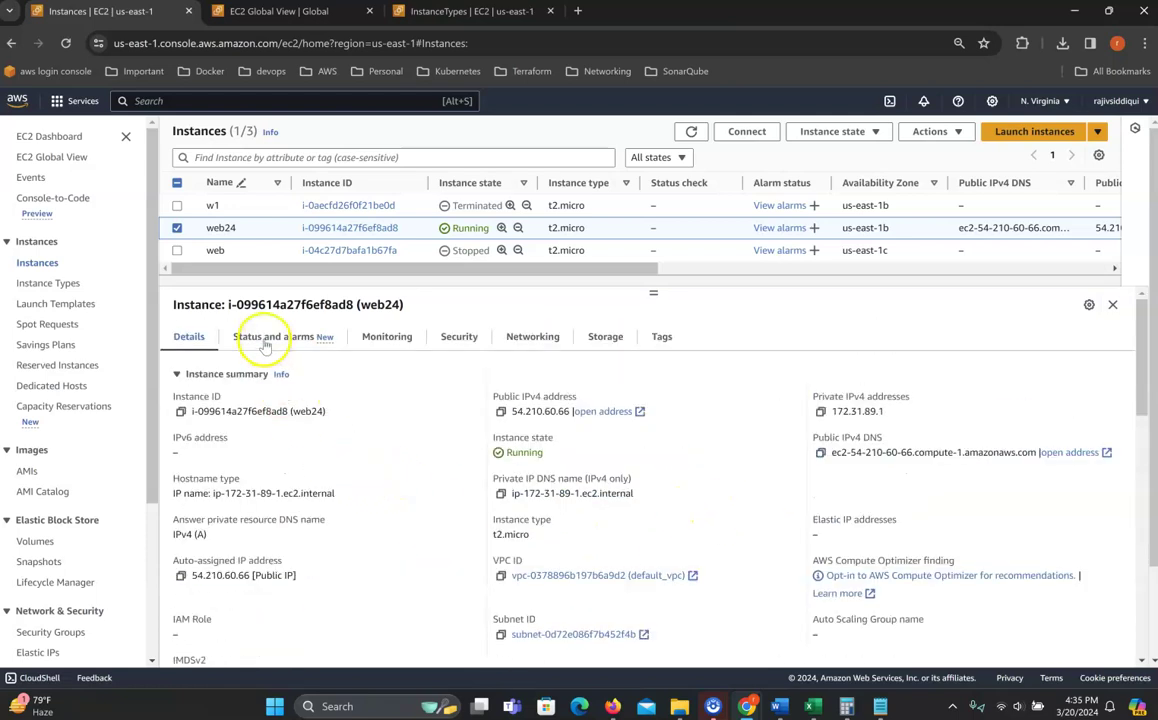
Step: Review web24's status checks and alarms, and its monitoring graphs for CPU and network
left_click(268, 338)
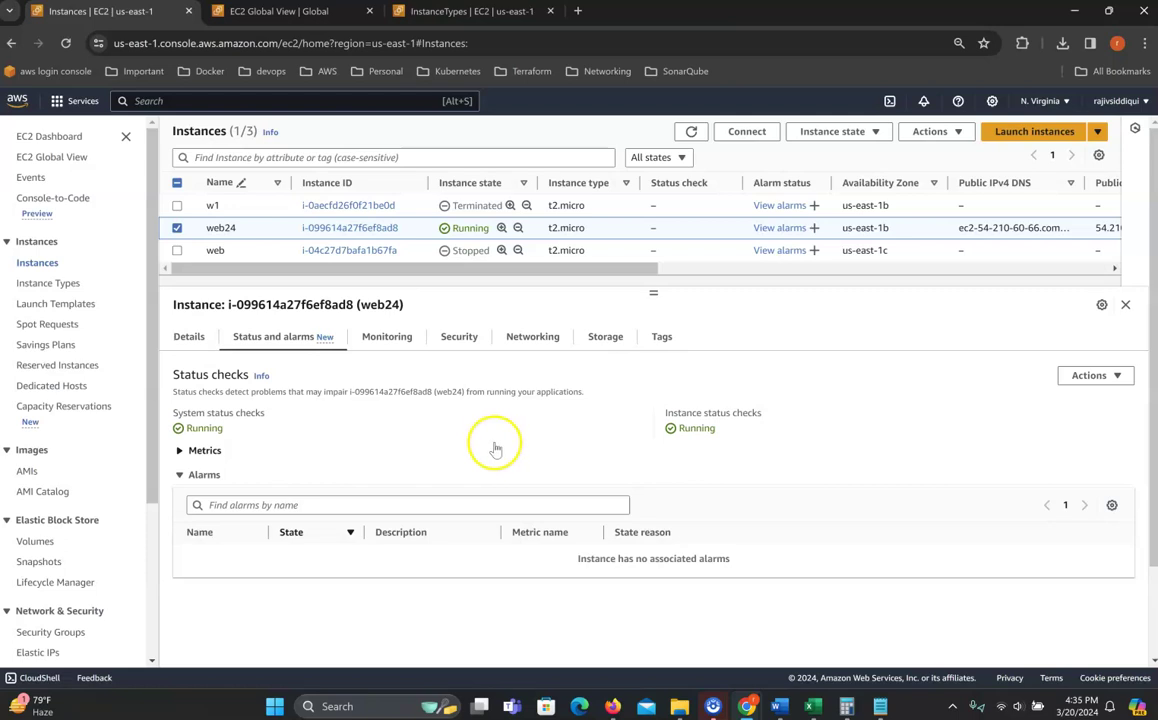
left_click(388, 336)
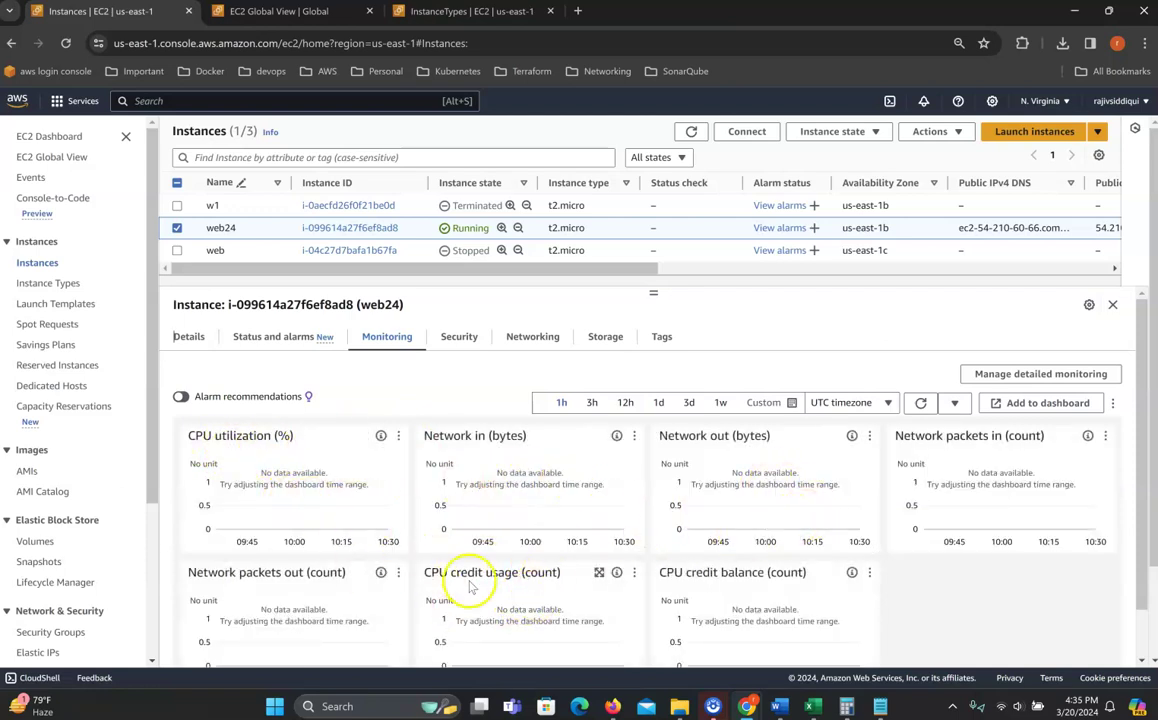
Step: View web24's security details and open its launch-wizard-2 security group in a new tab to check the inbound rules
left_click(456, 338)
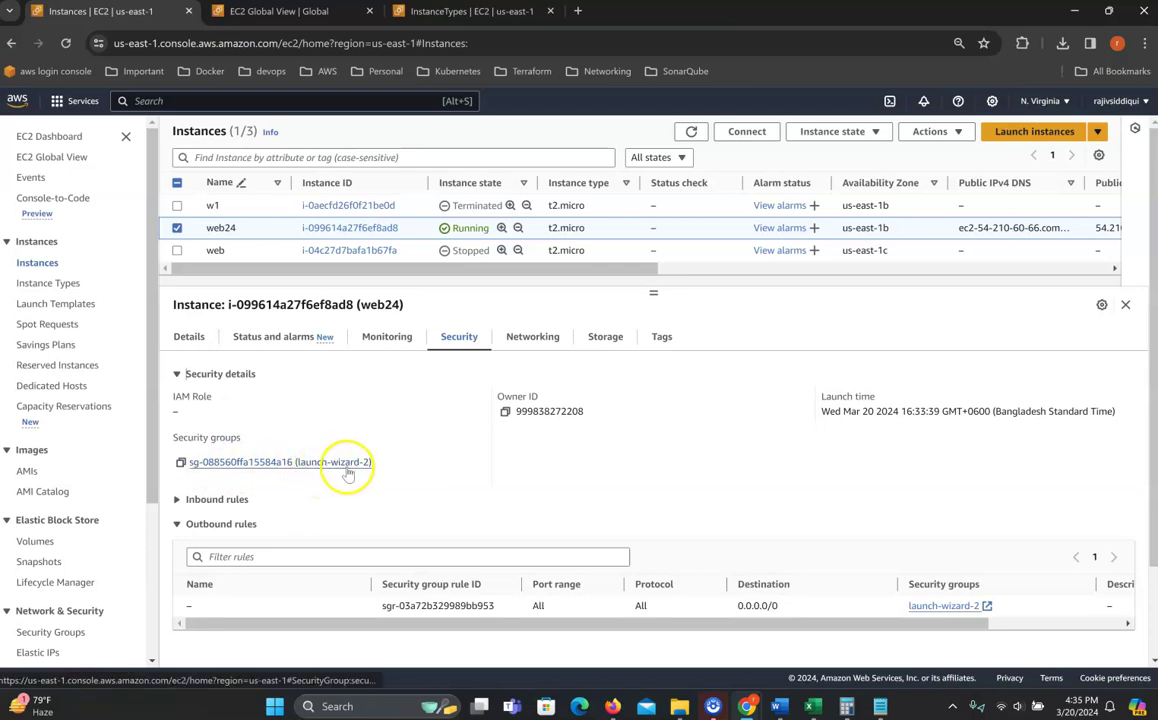
right_click(230, 462)
left_click(302, 241)
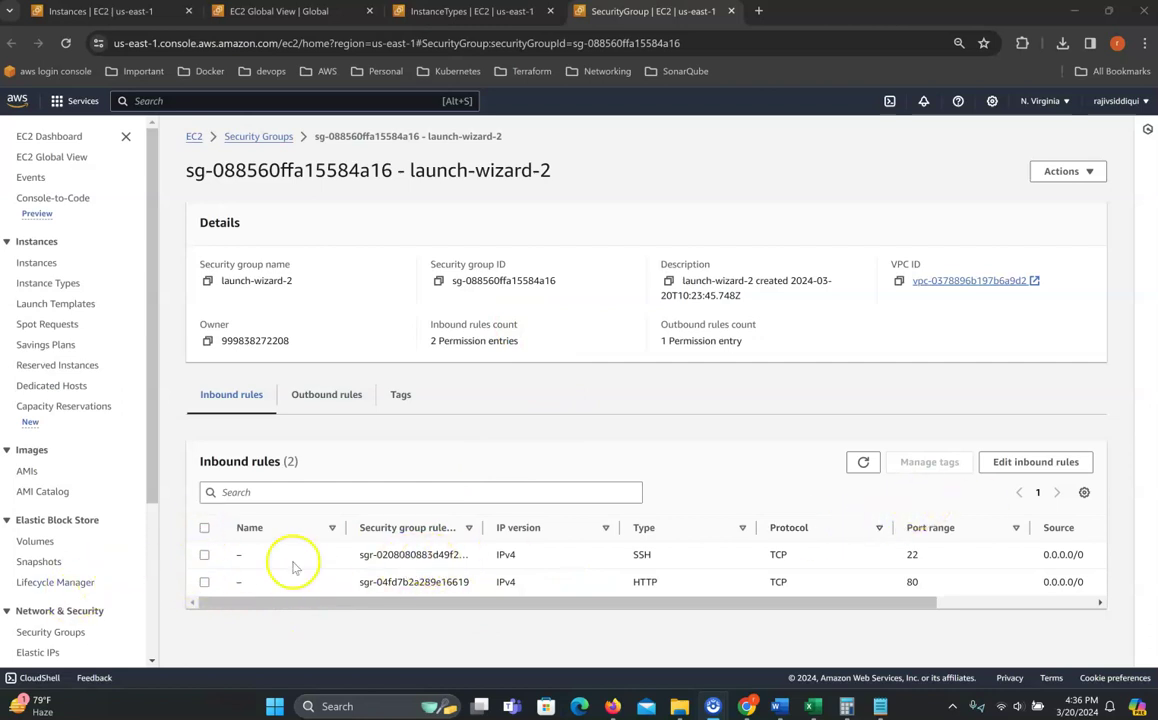
left_click(1040, 463)
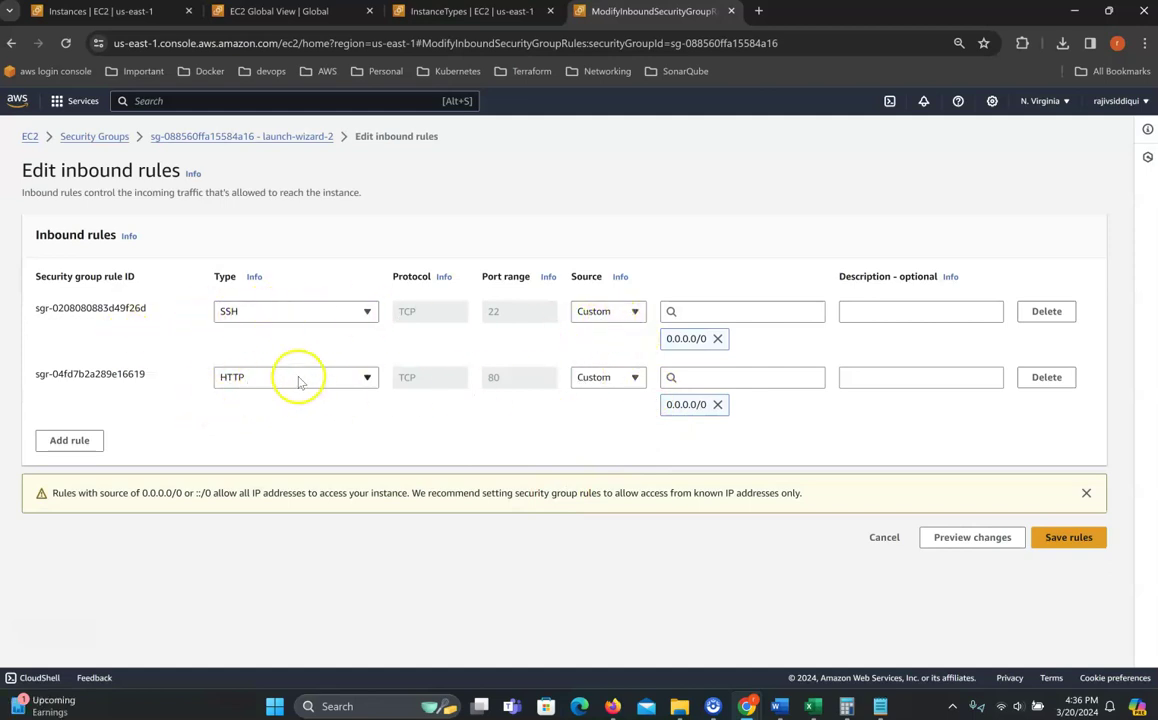
left_click(85, 447)
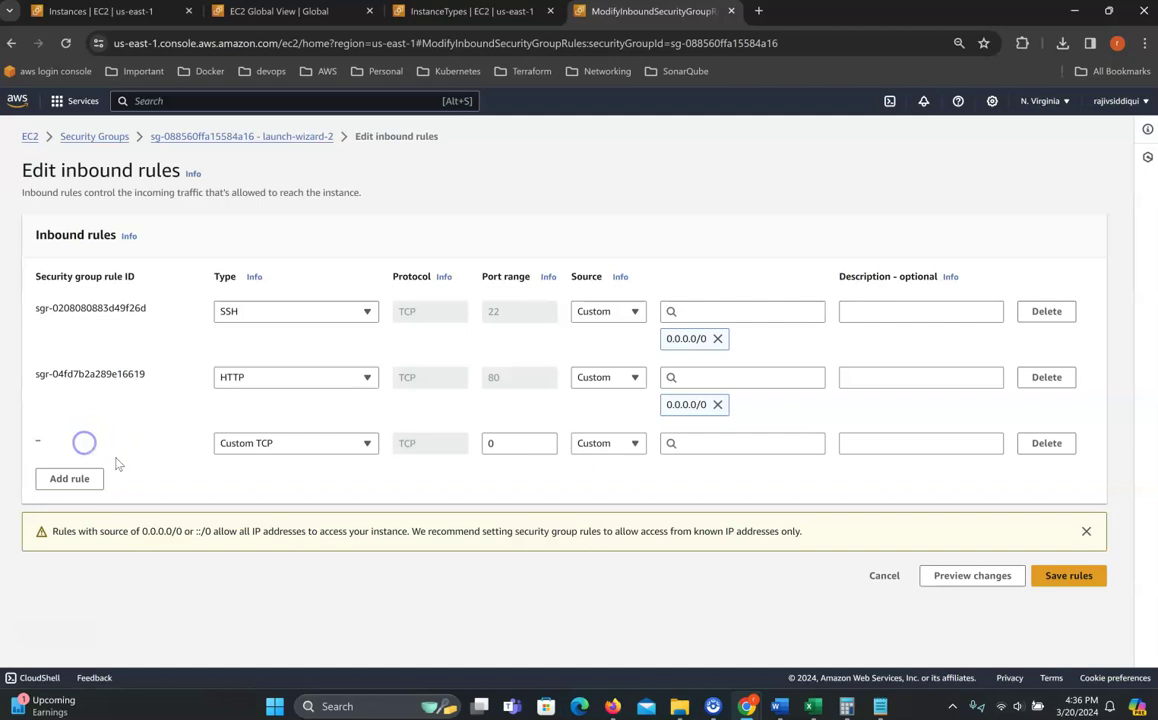
left_click(280, 443)
scroll(248, 392, "down", 1)
scroll(248, 392, "down", 1)
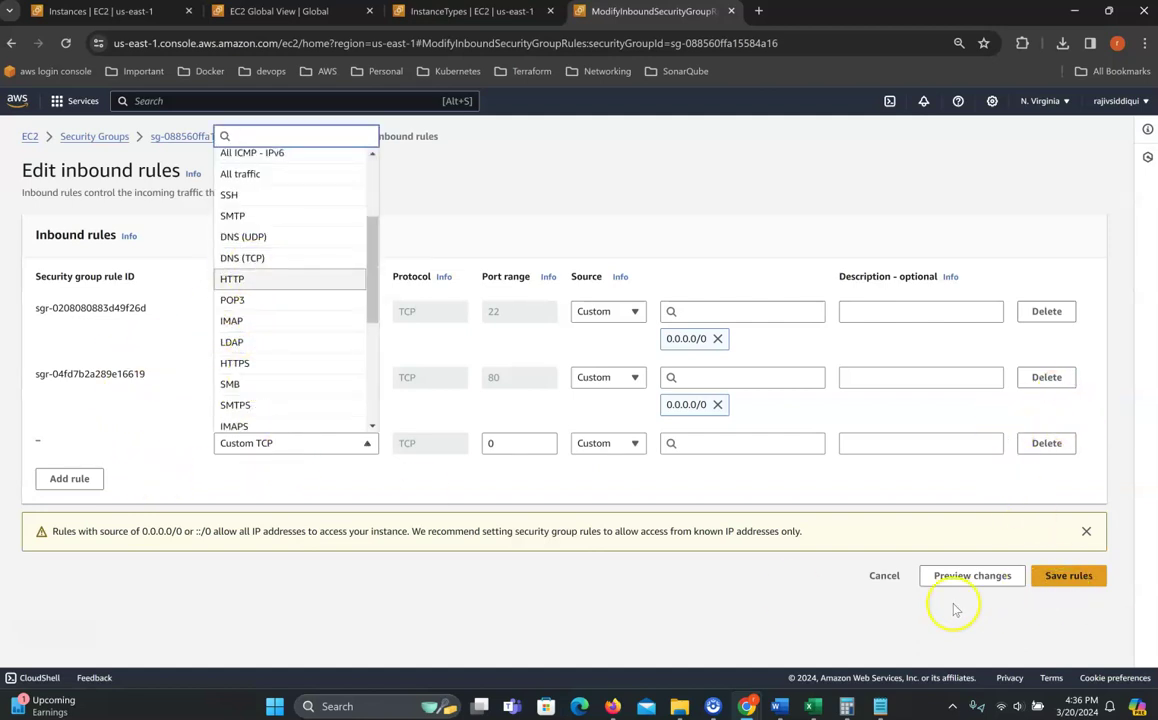
left_click(882, 578)
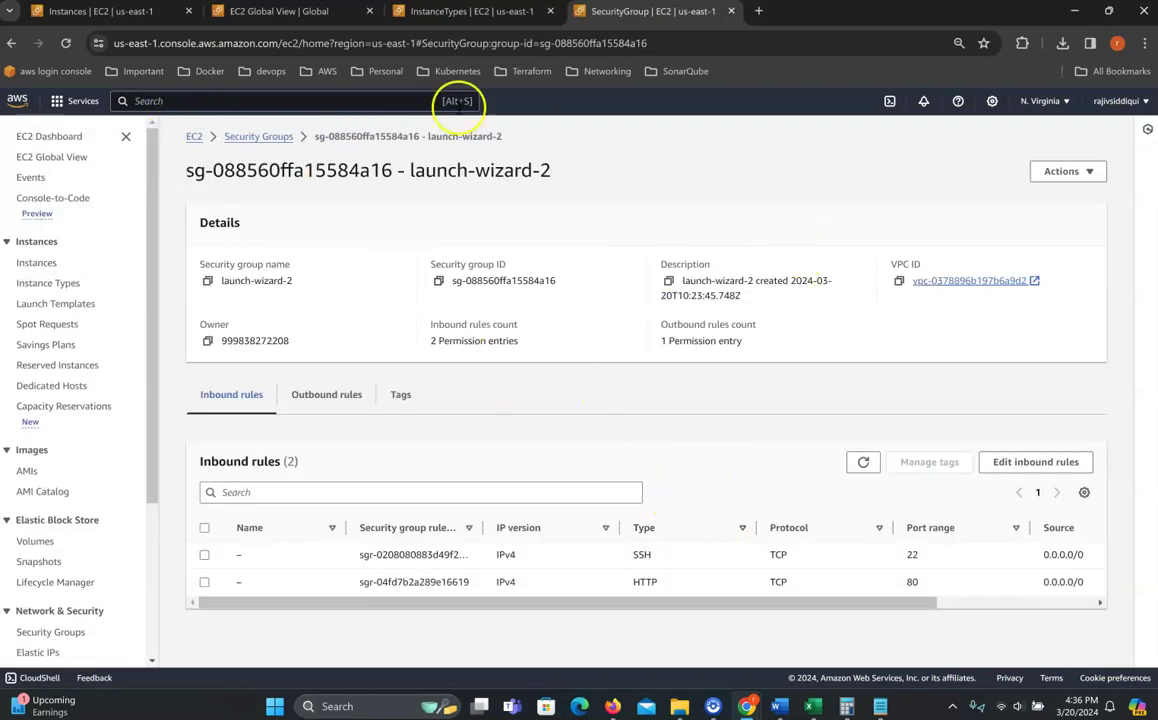
Step: Return to web24 and review its networking details, including public addresses and network interfaces, and its storage details
left_click(240, 12)
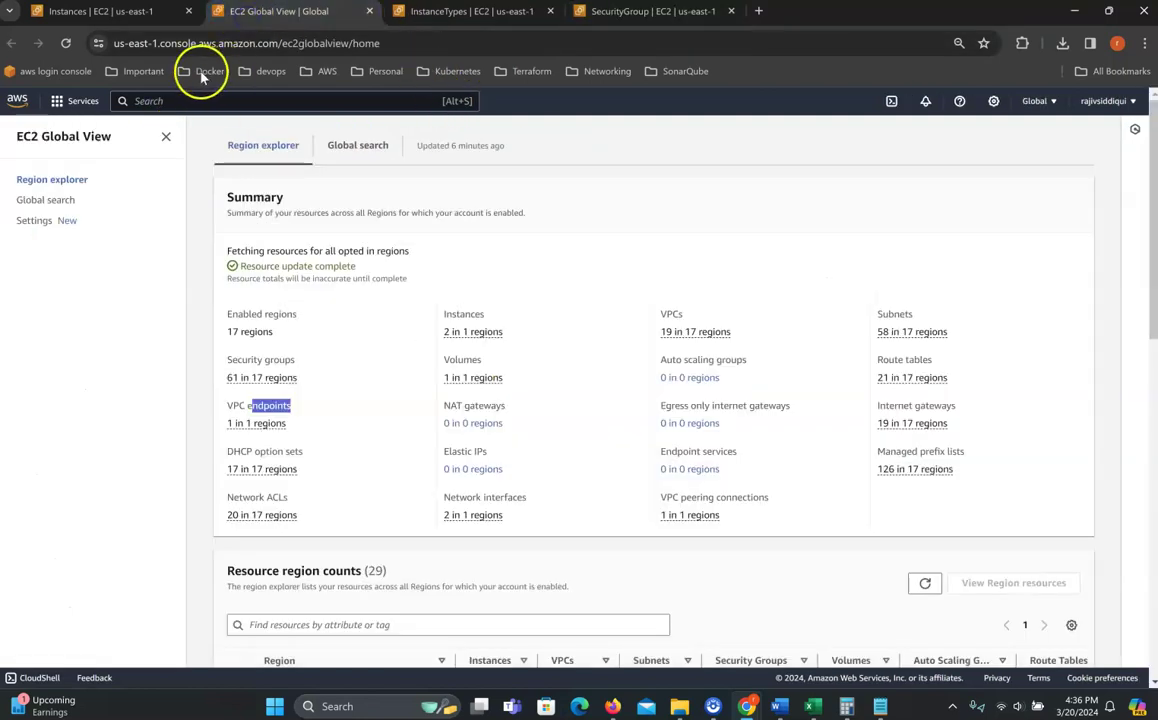
left_click(90, 12)
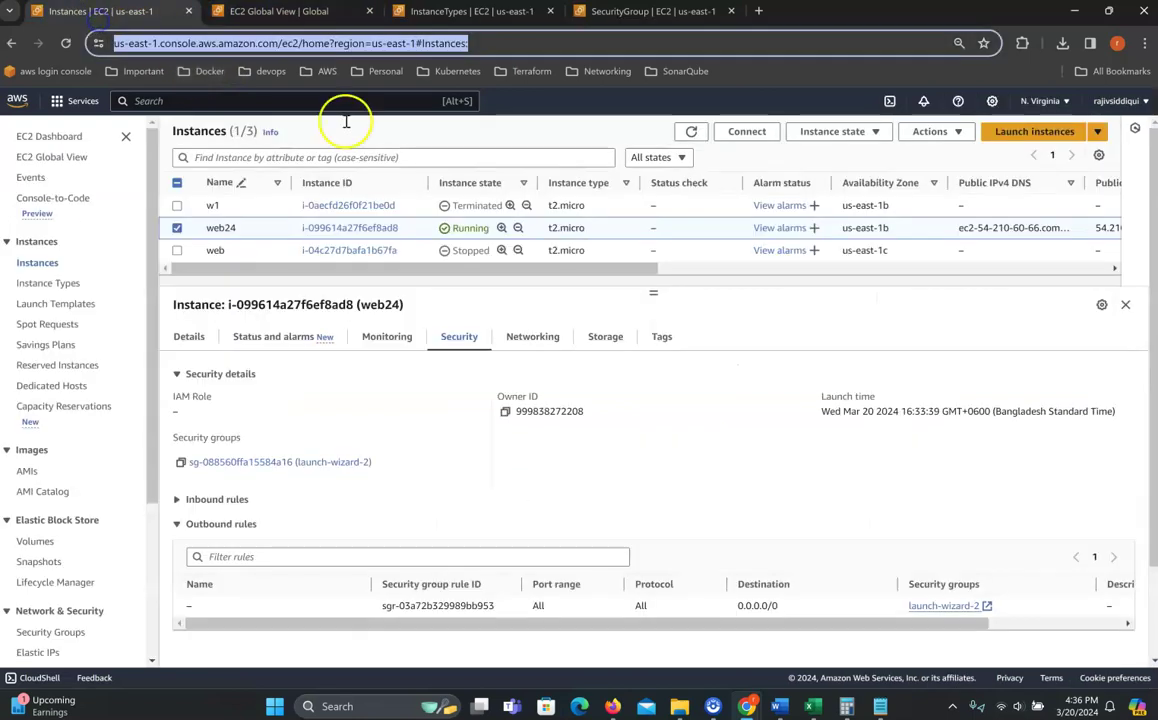
left_click(511, 340)
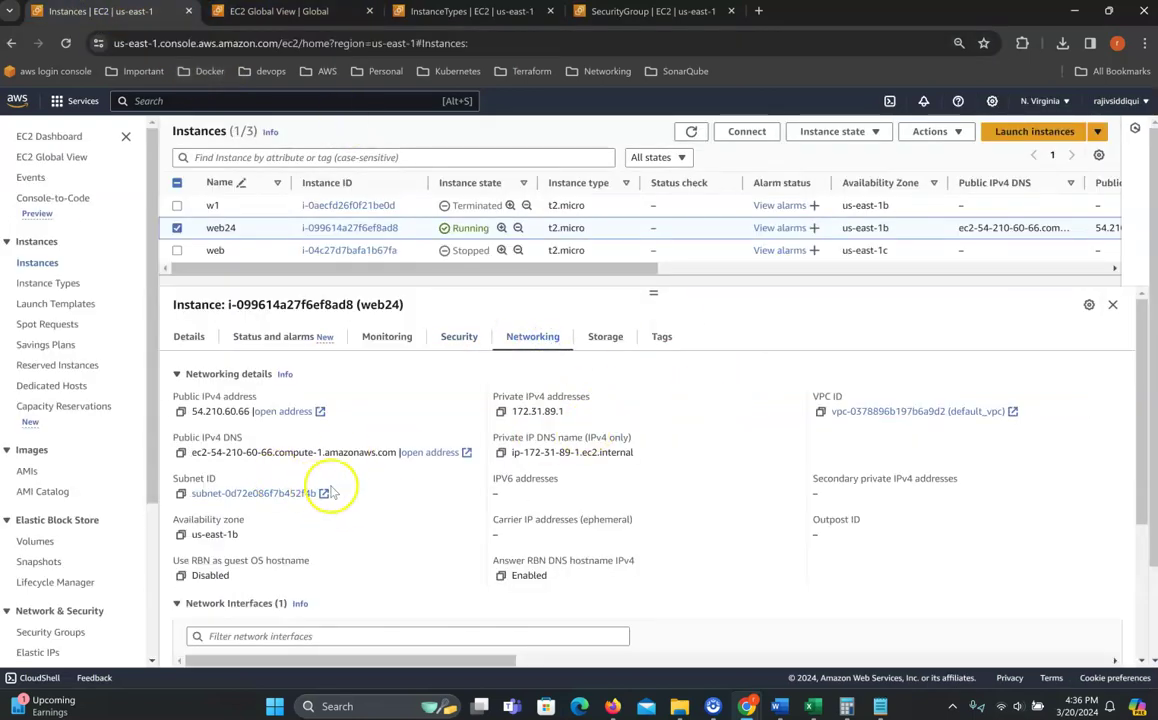
double_click(205, 411)
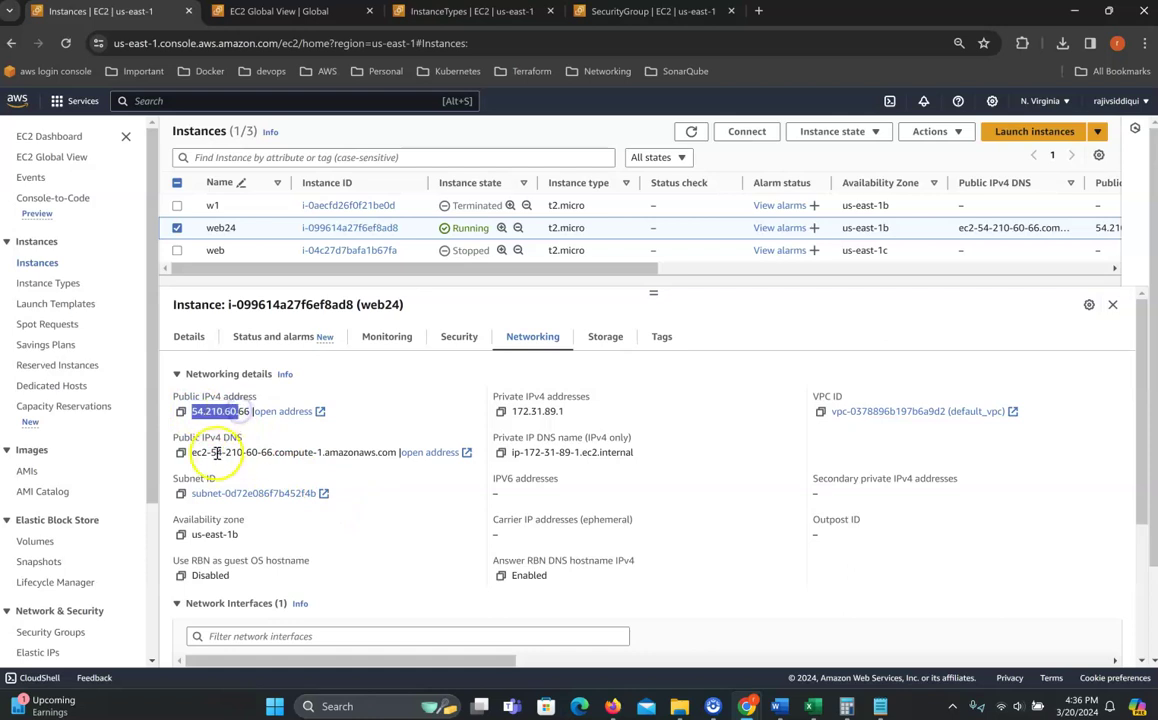
left_click(213, 452)
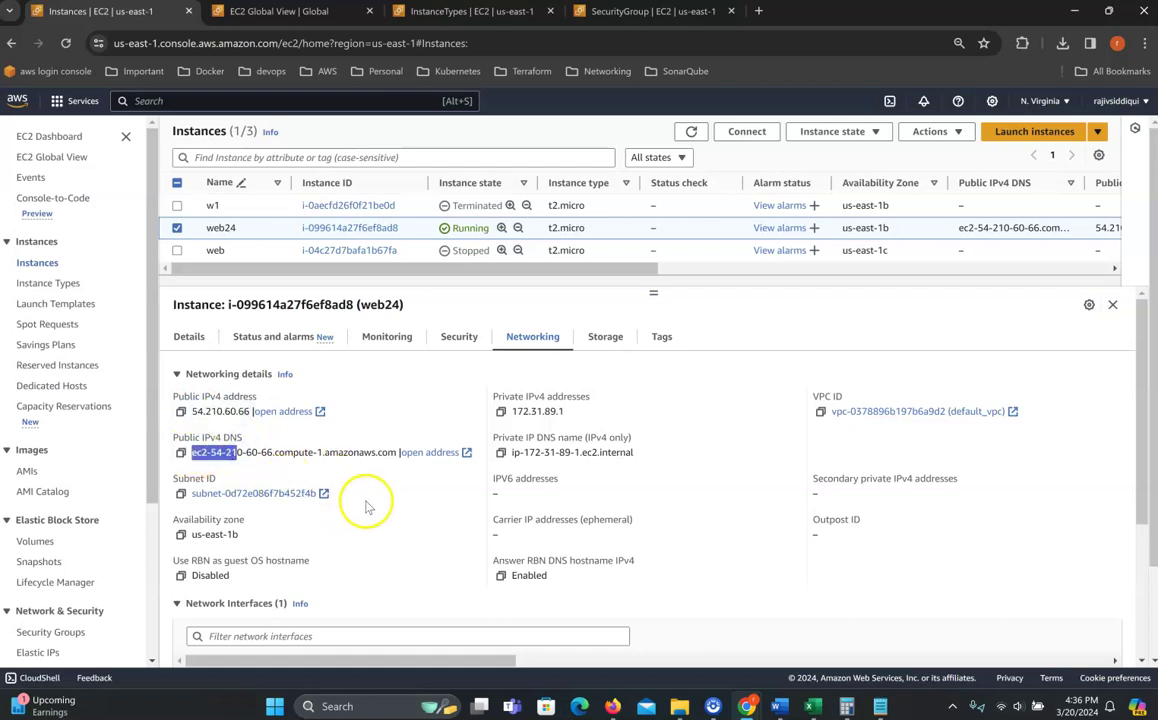
scroll(410, 505, "down", 2)
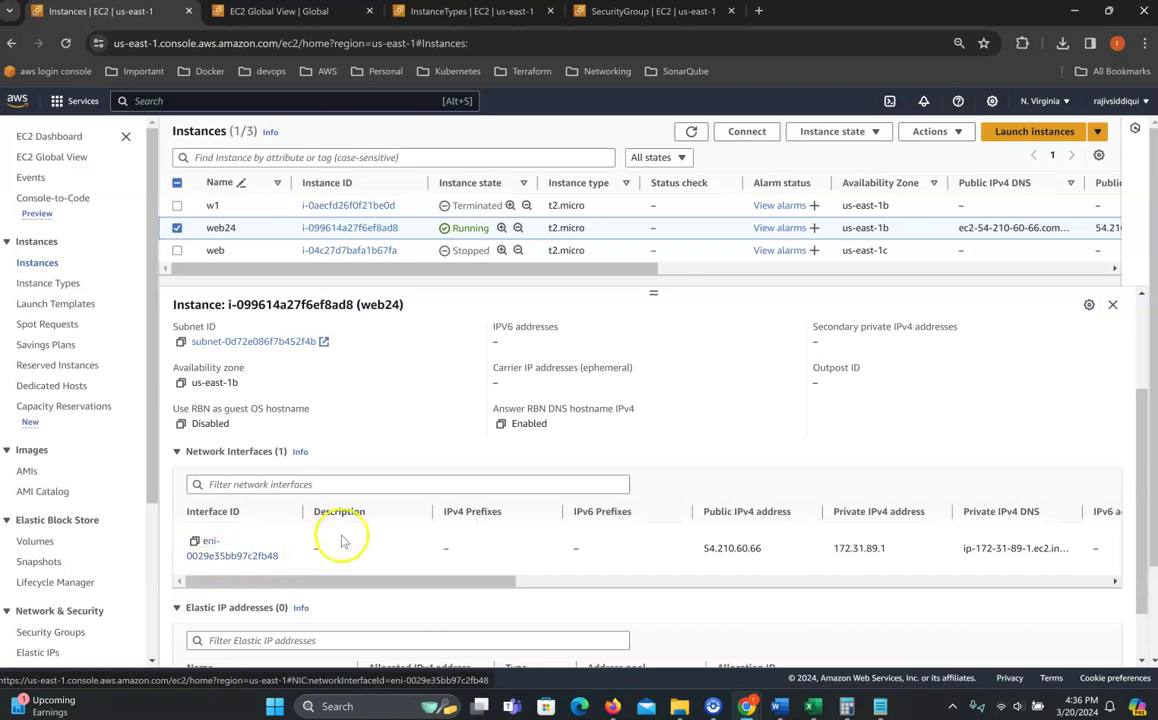
scroll(435, 492, "up", 2)
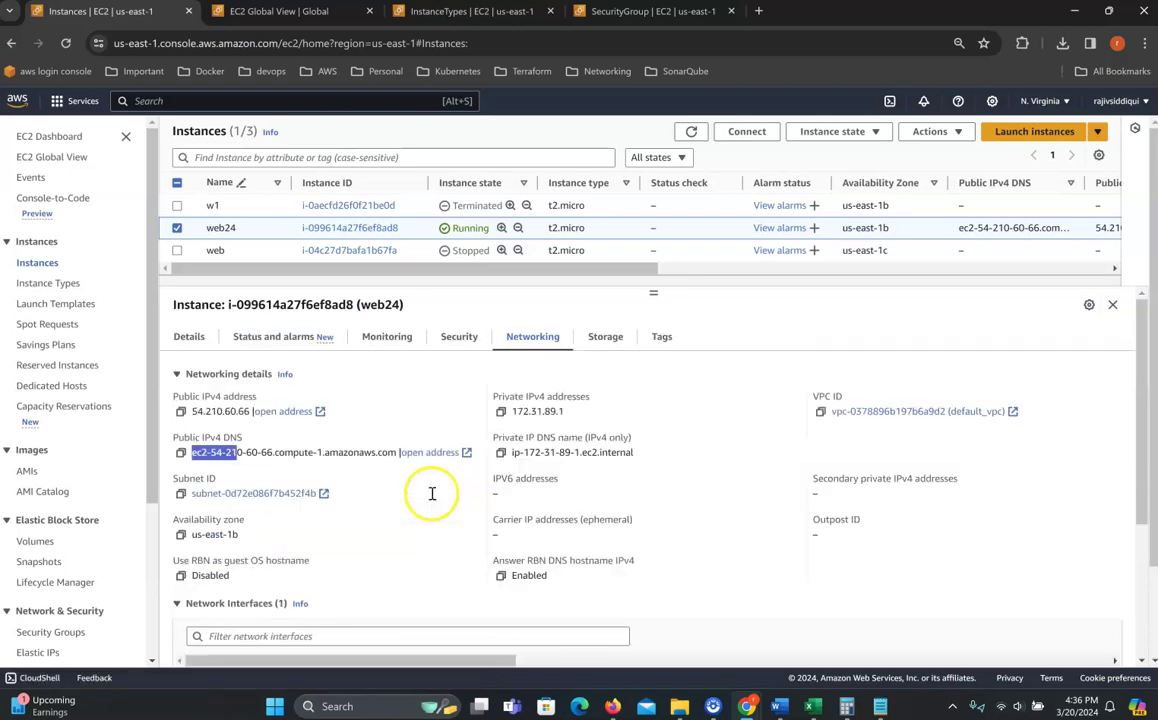
left_click(612, 337)
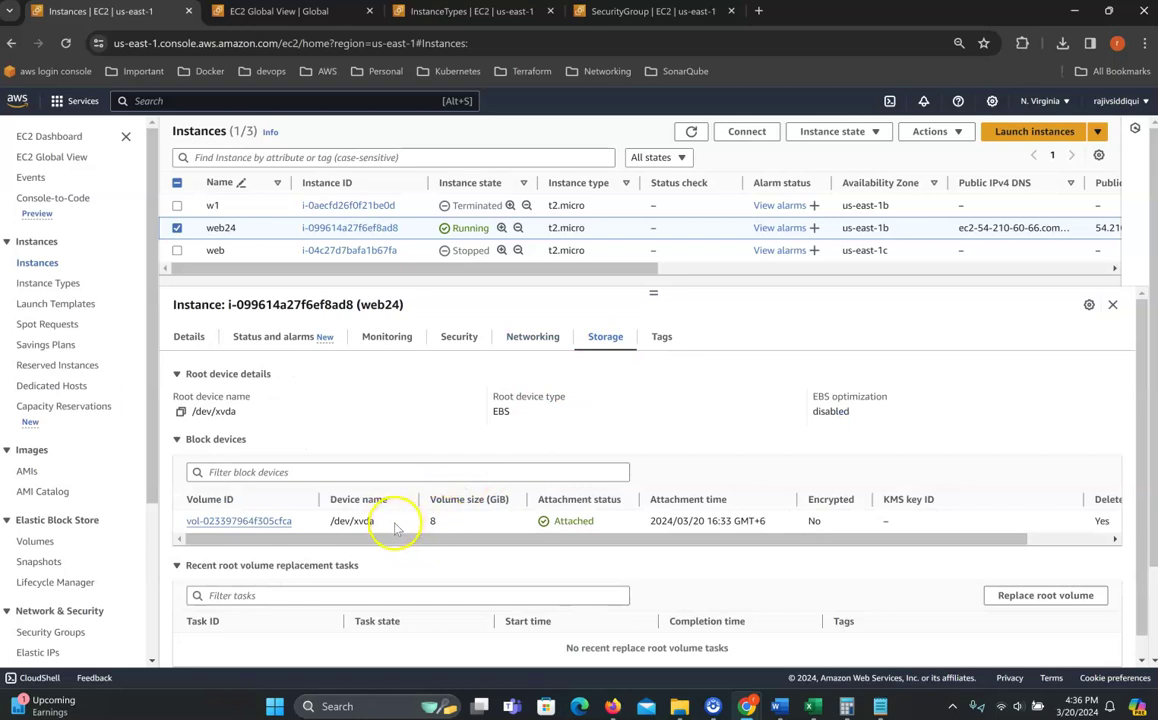
Step: Check web24's root volume size and delete-on-termination setting in its storage details, and view the instance's tags
left_click(434, 520)
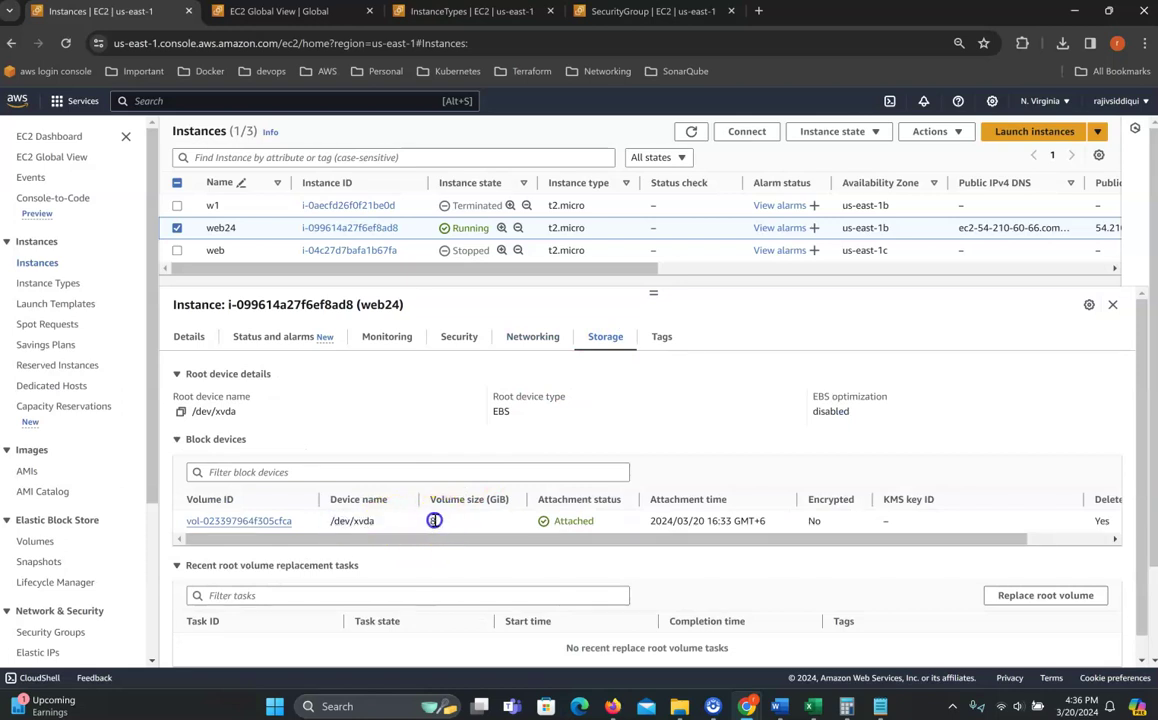
double_click(428, 521)
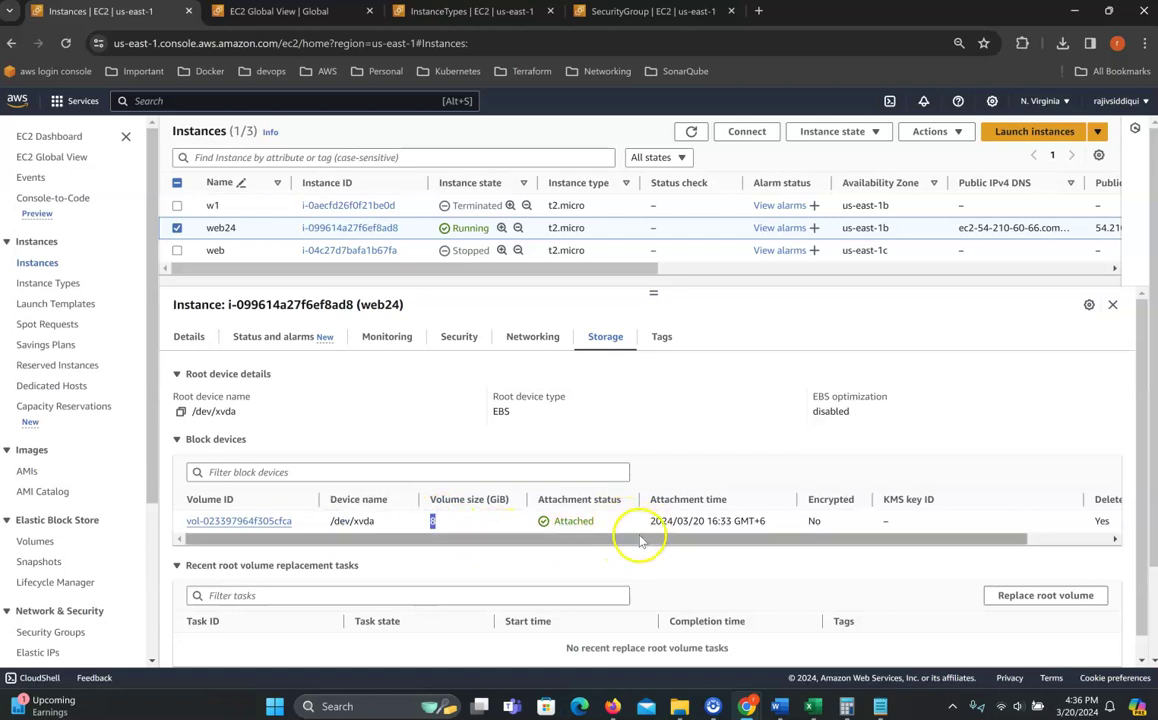
left_click_drag(620, 541, 817, 548)
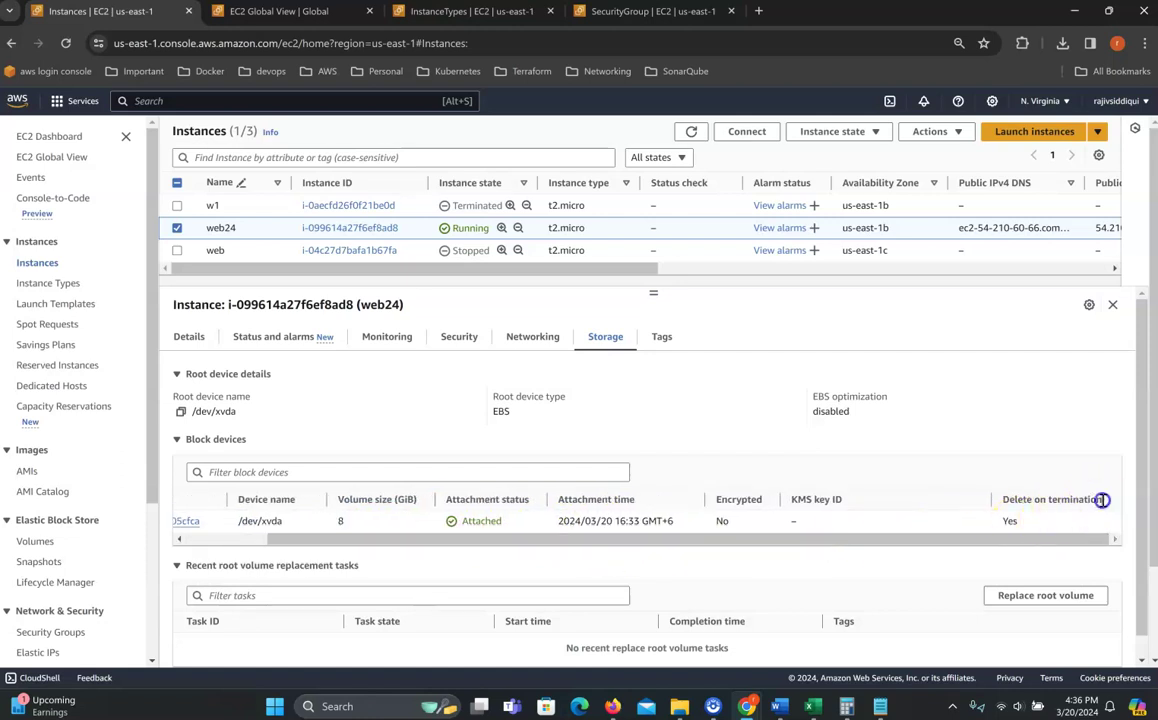
left_click(1011, 522)
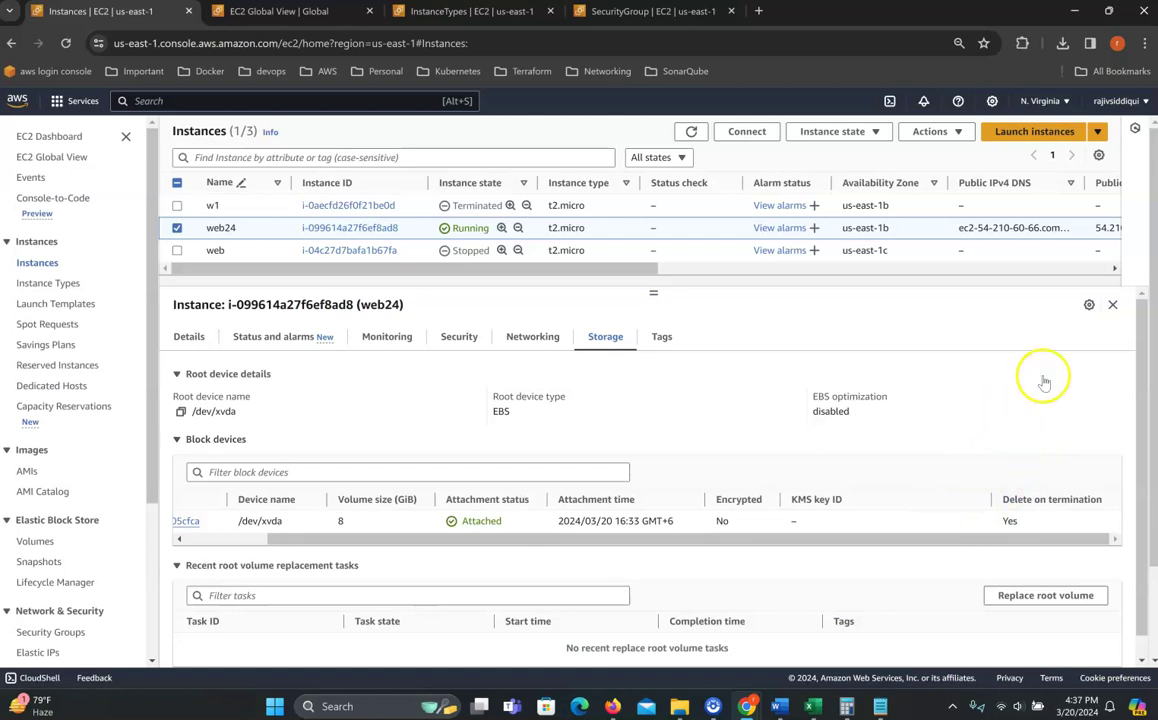
left_click(662, 337)
left_click_drag(213, 458, 182, 455)
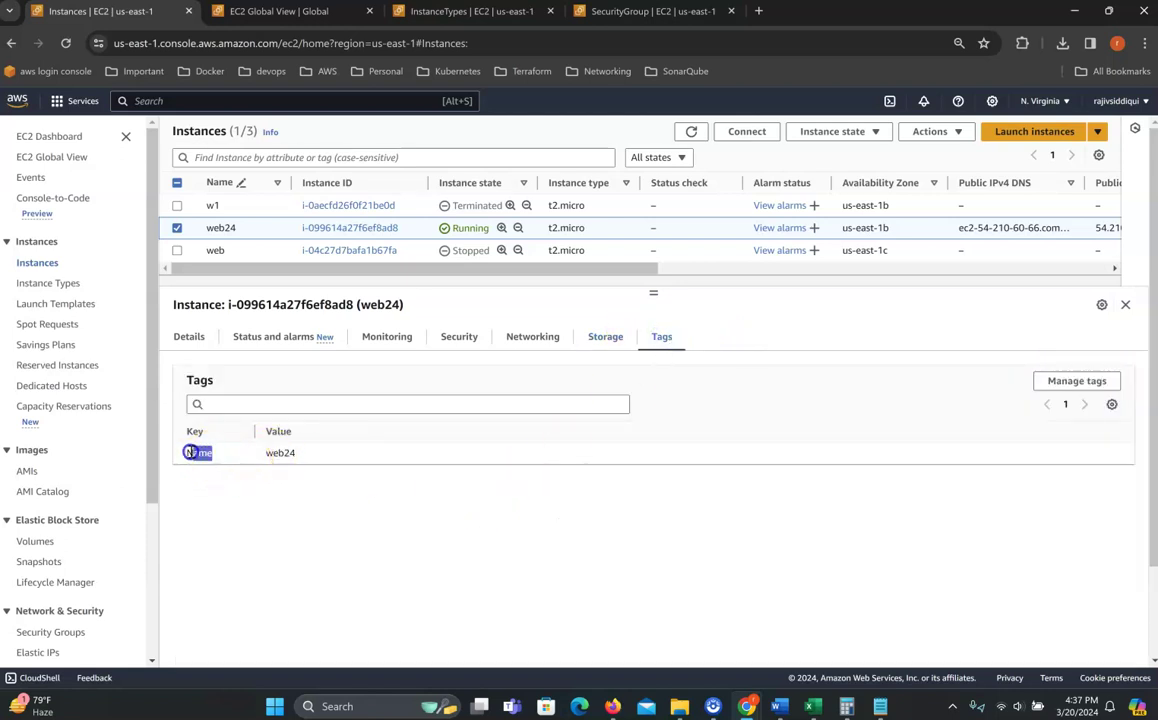
left_click(190, 341)
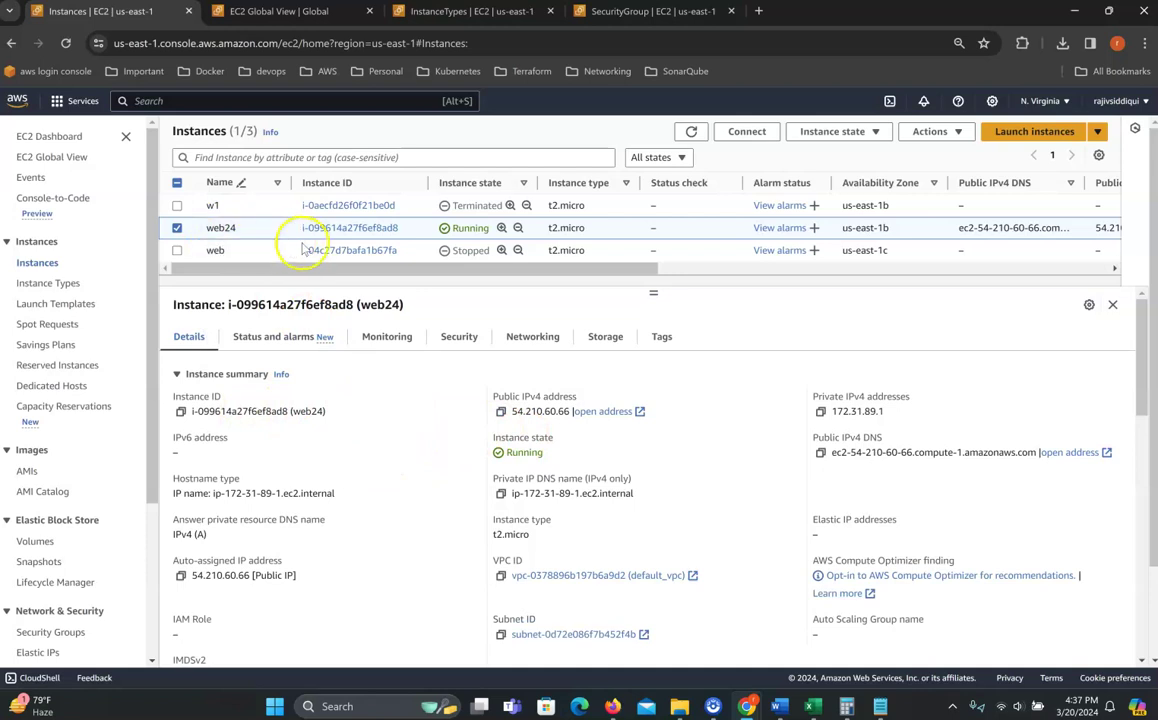
double_click(480, 228)
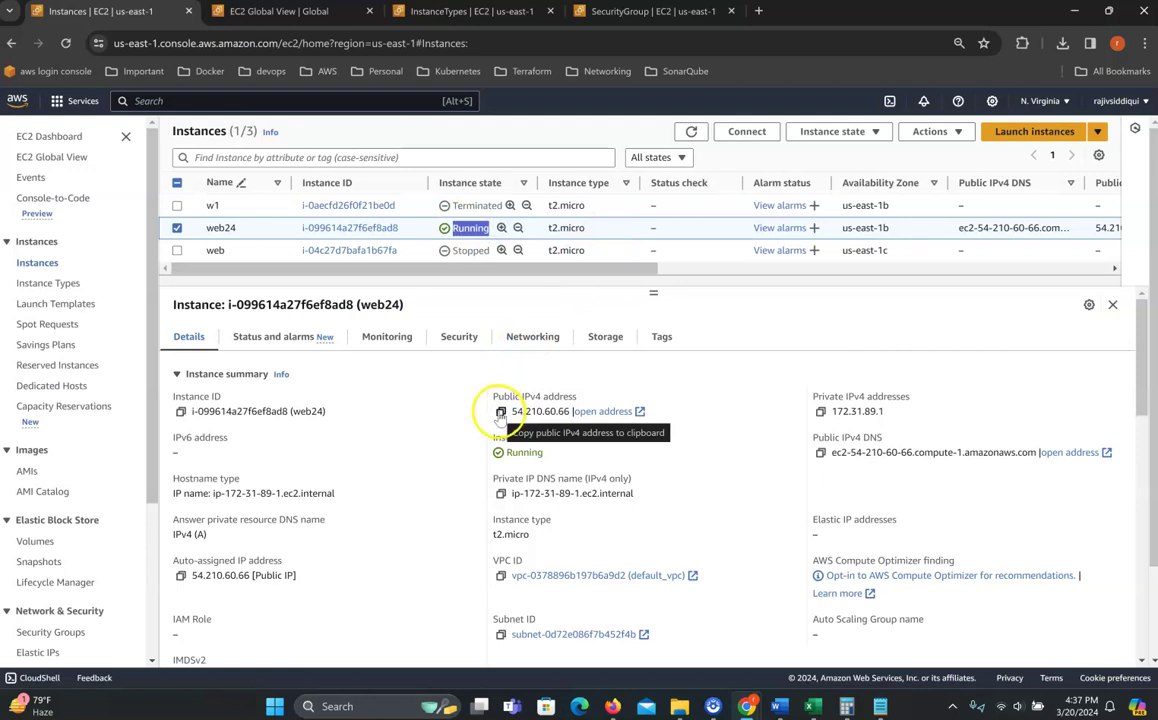
left_click(500, 413)
left_click(759, 12)
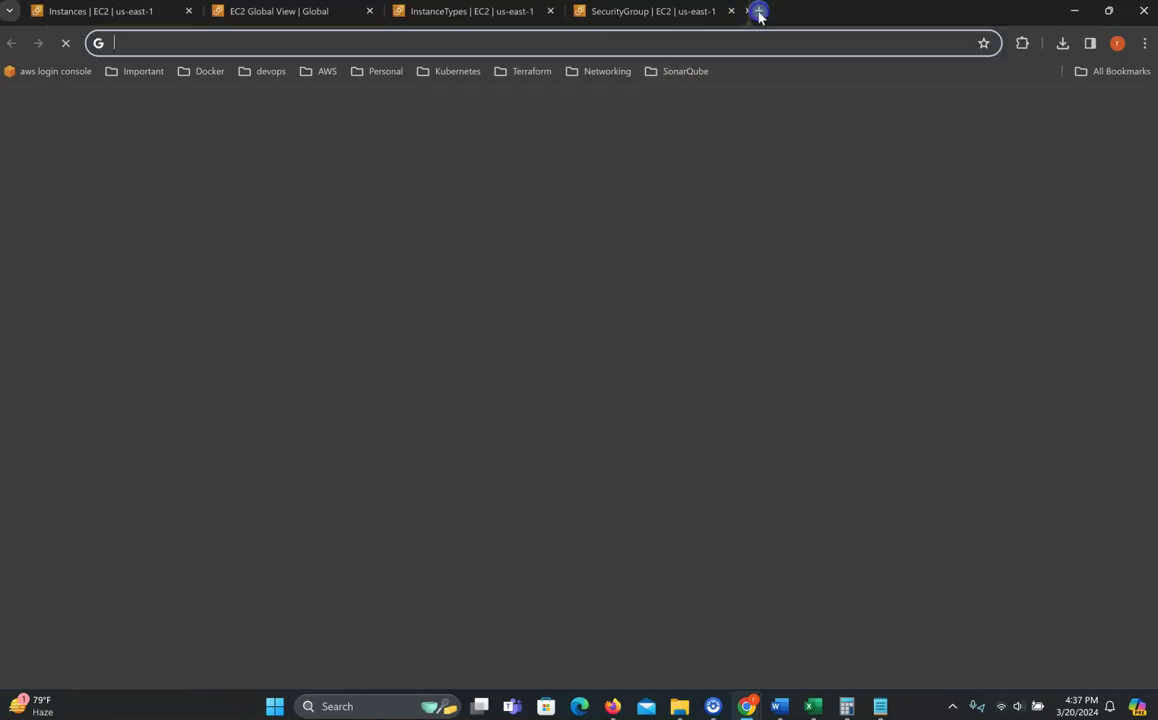
type("http")
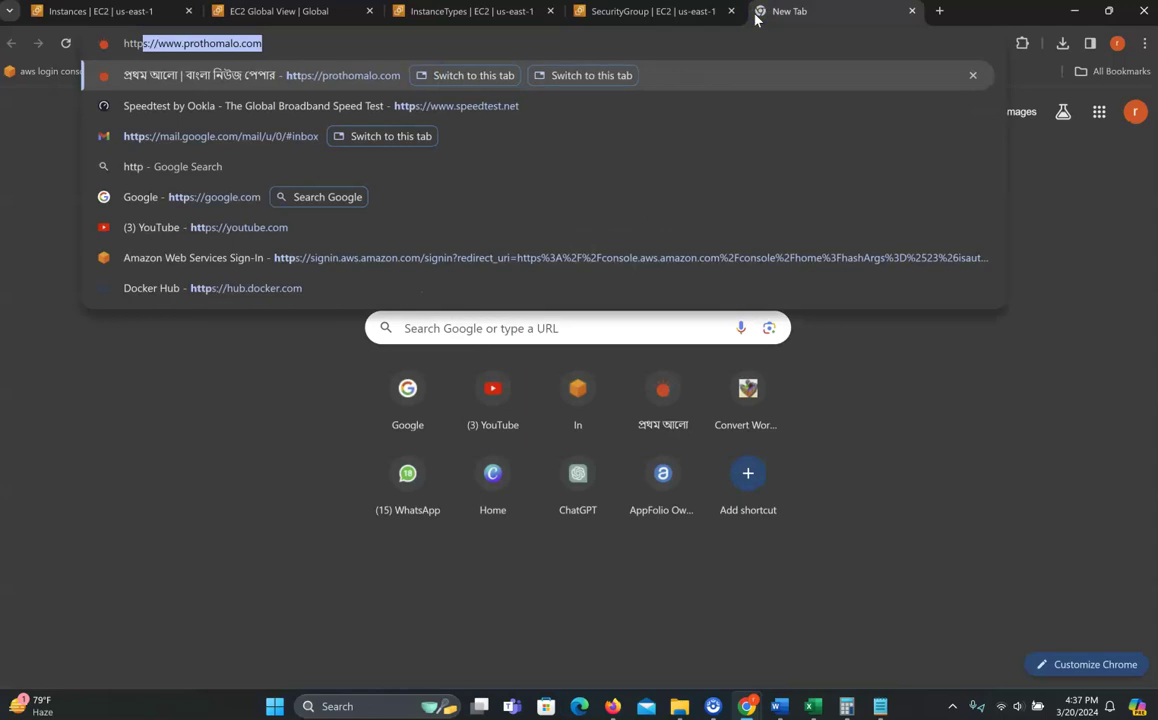
type("://")
key("ctrl+v")
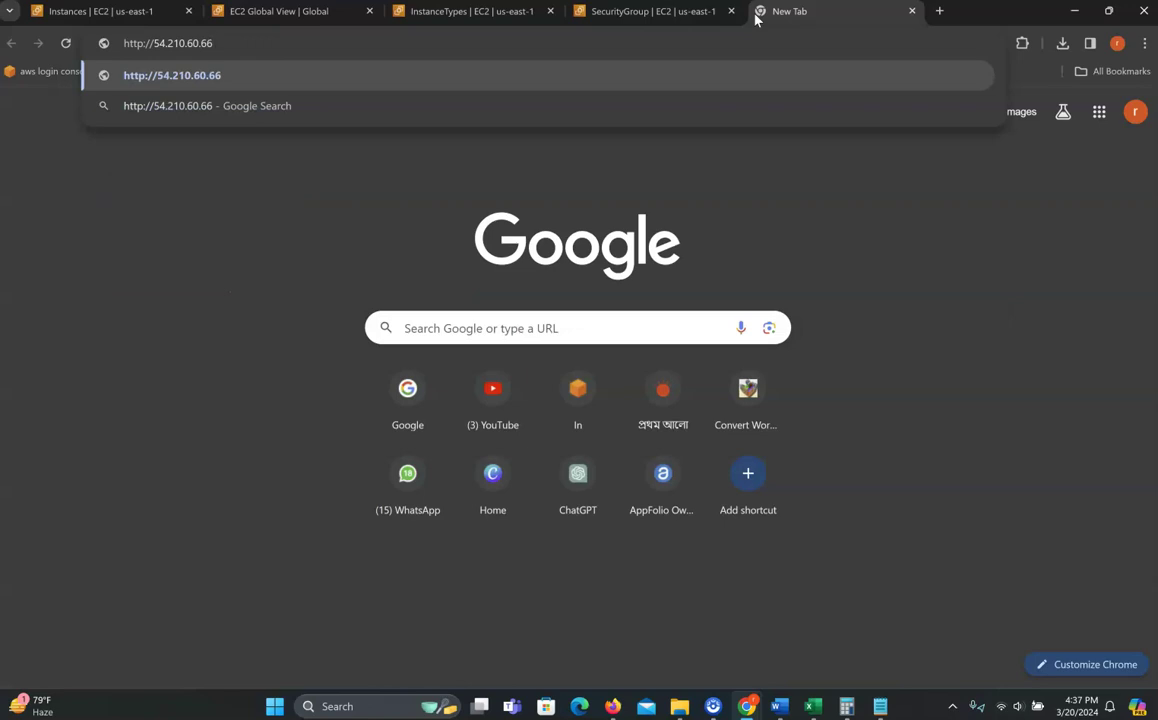
key("Return")
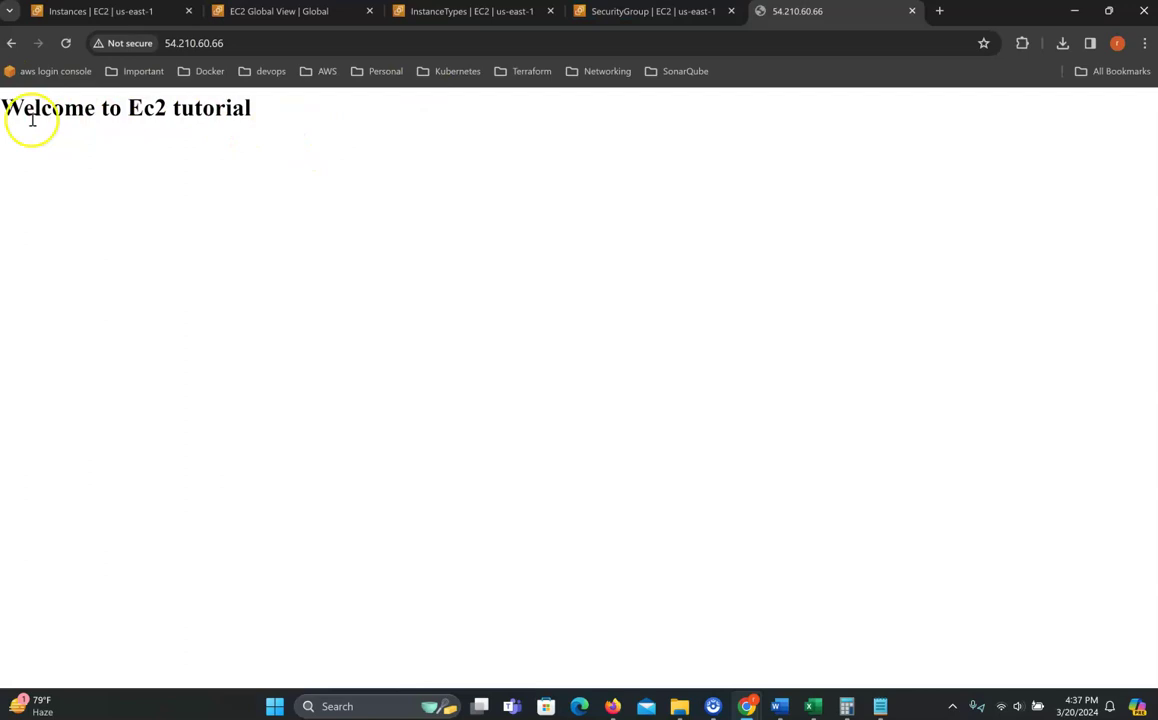
left_click_drag(12, 104, 260, 110)
left_click(266, 115)
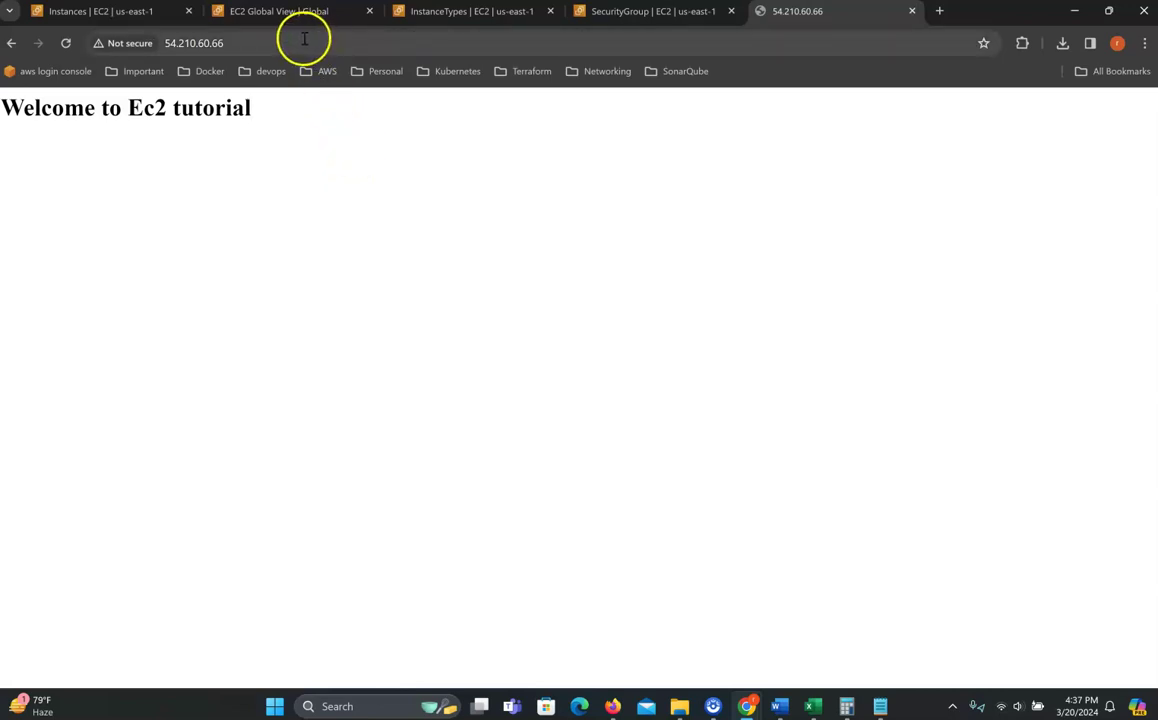
Step: Connect to web24 using EC2 Instance Connect with username ec2-user and run pwd in the browser terminal
left_click(143, 16)
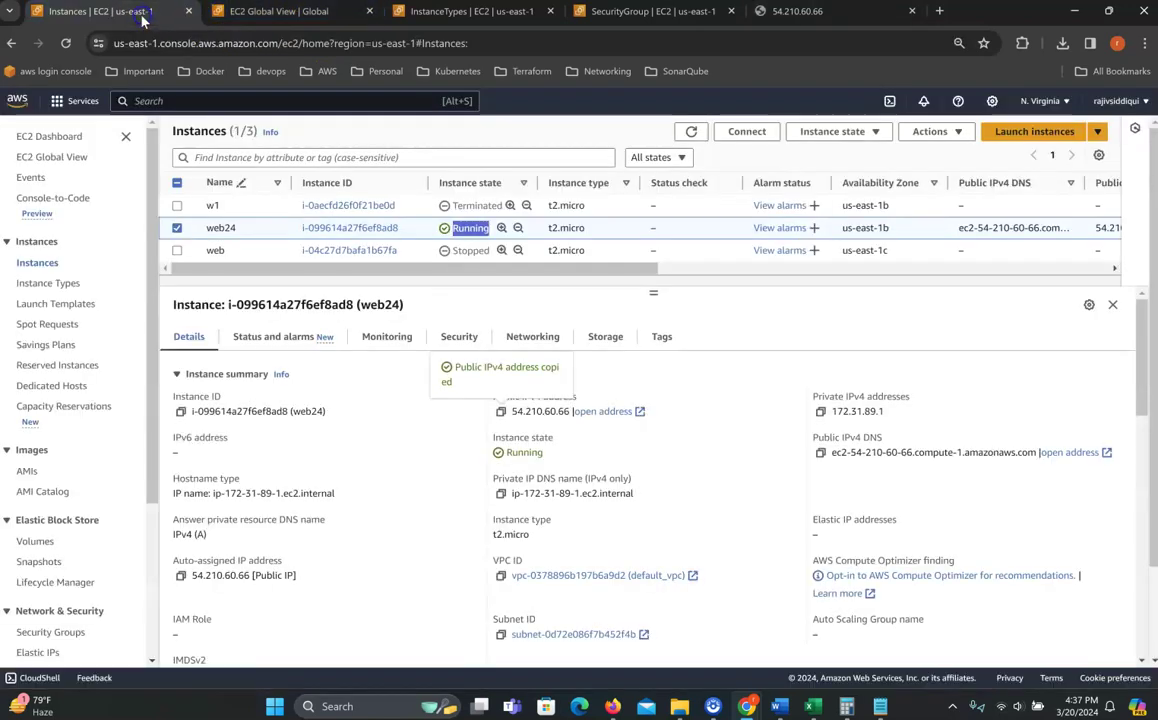
left_click(766, 307)
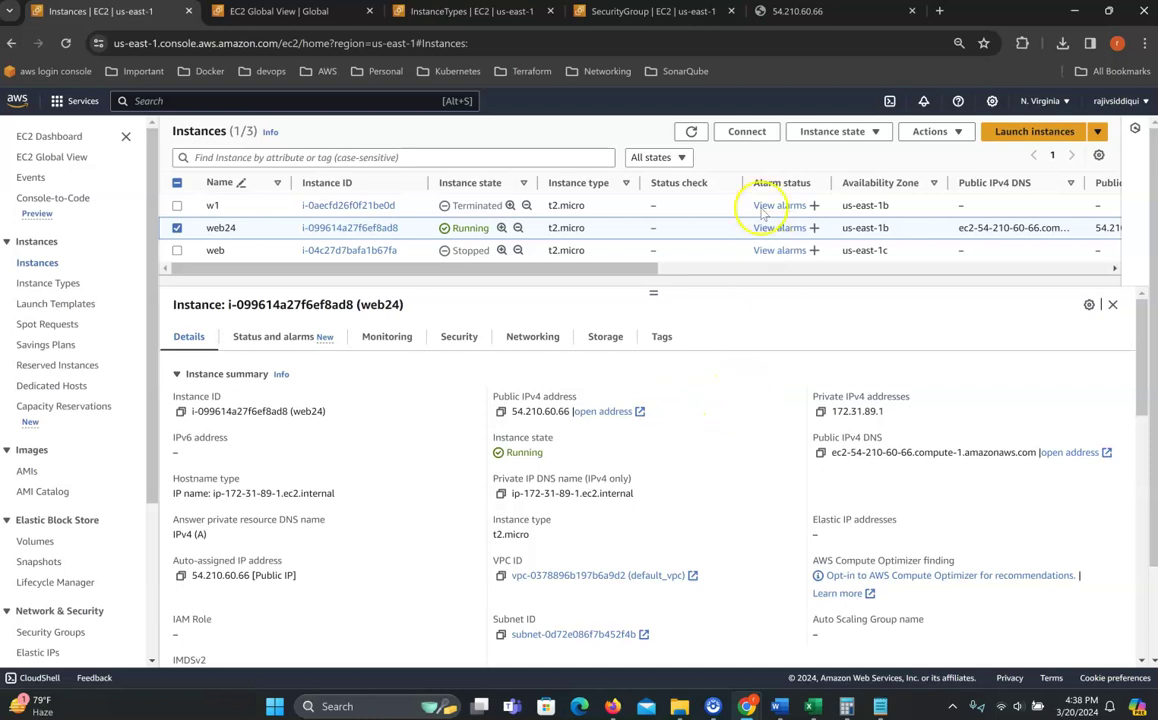
left_click(758, 139)
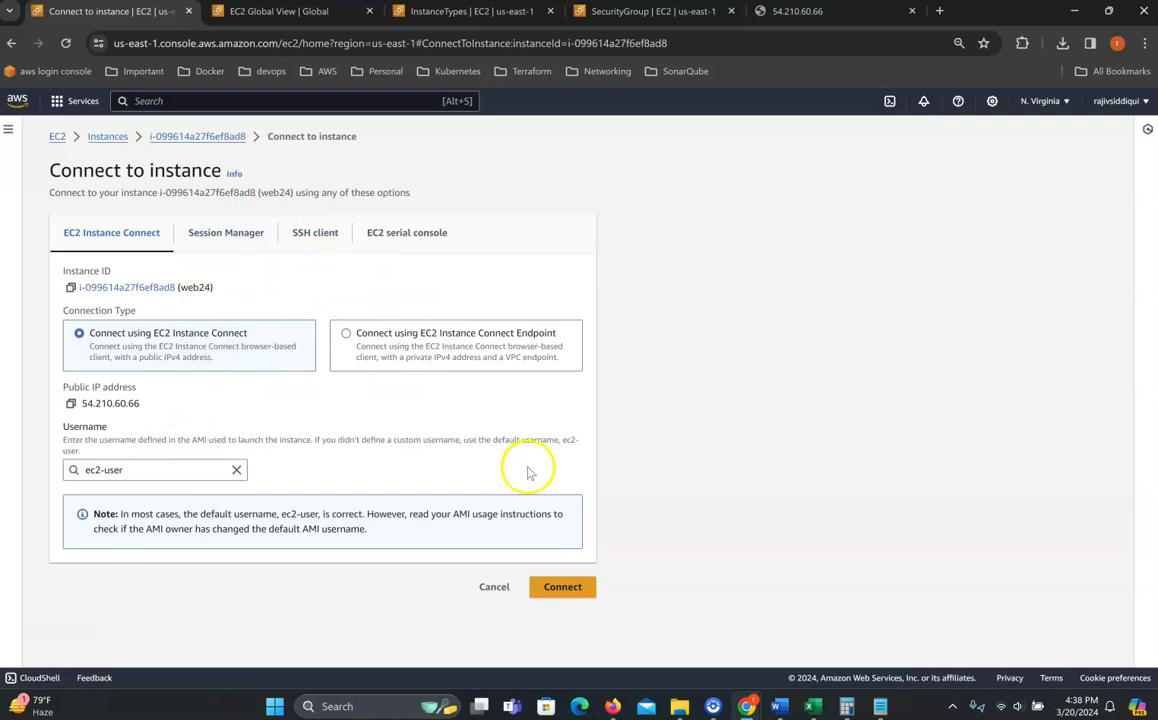
left_click(568, 597)
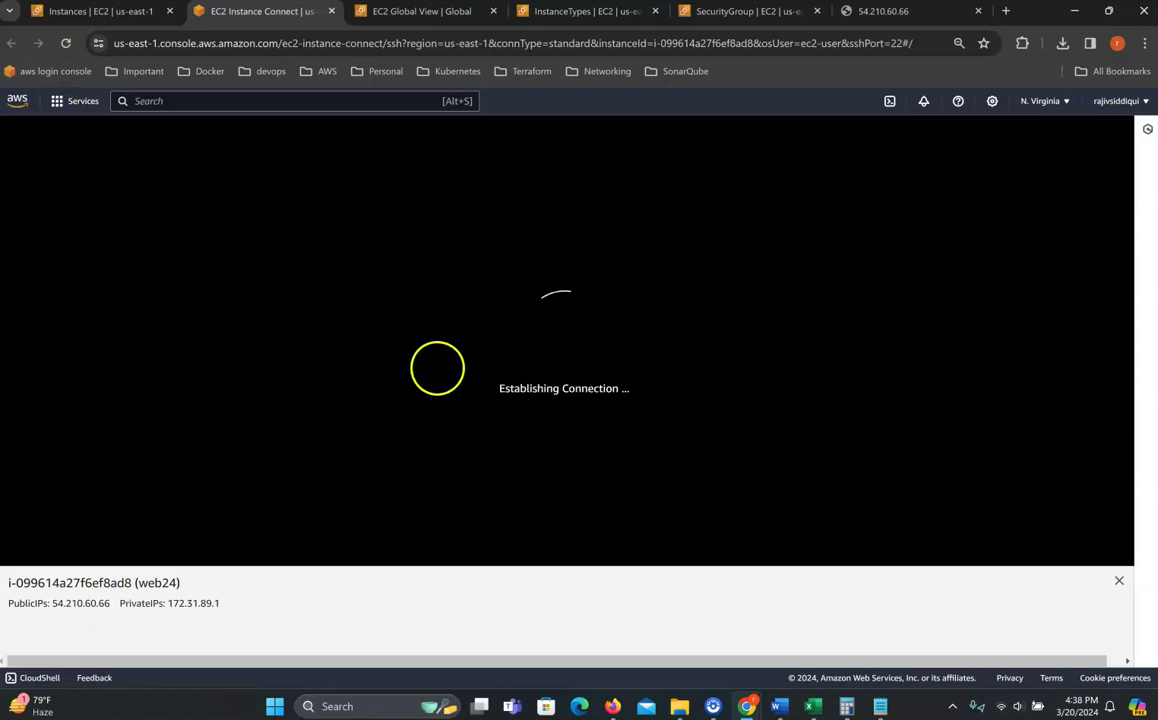
left_click(237, 270)
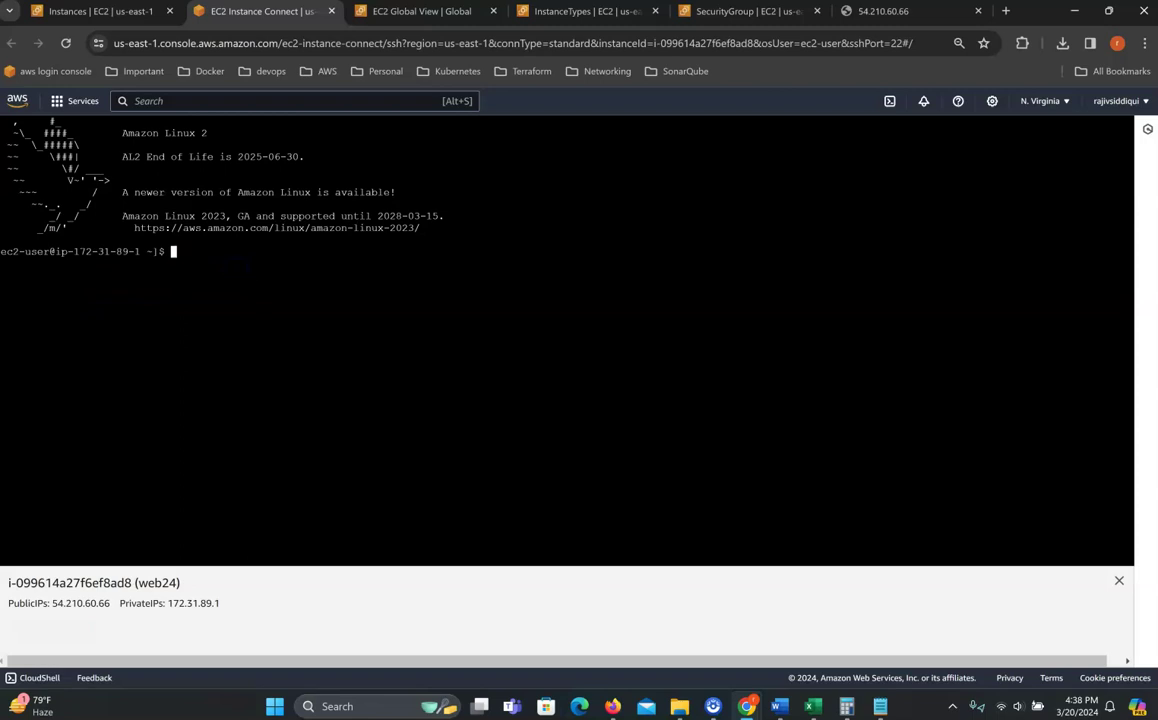
key("Return")
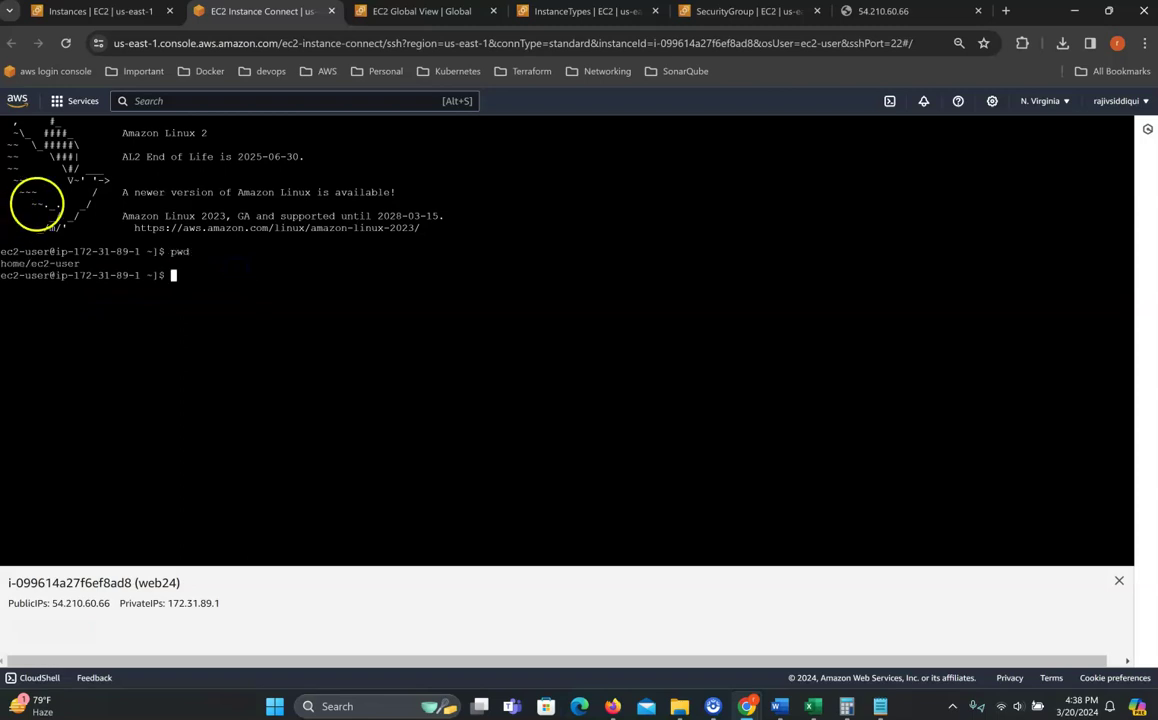
Step: Return to the instances list and copy the example SSH client command for connecting to web24
left_click(120, 11)
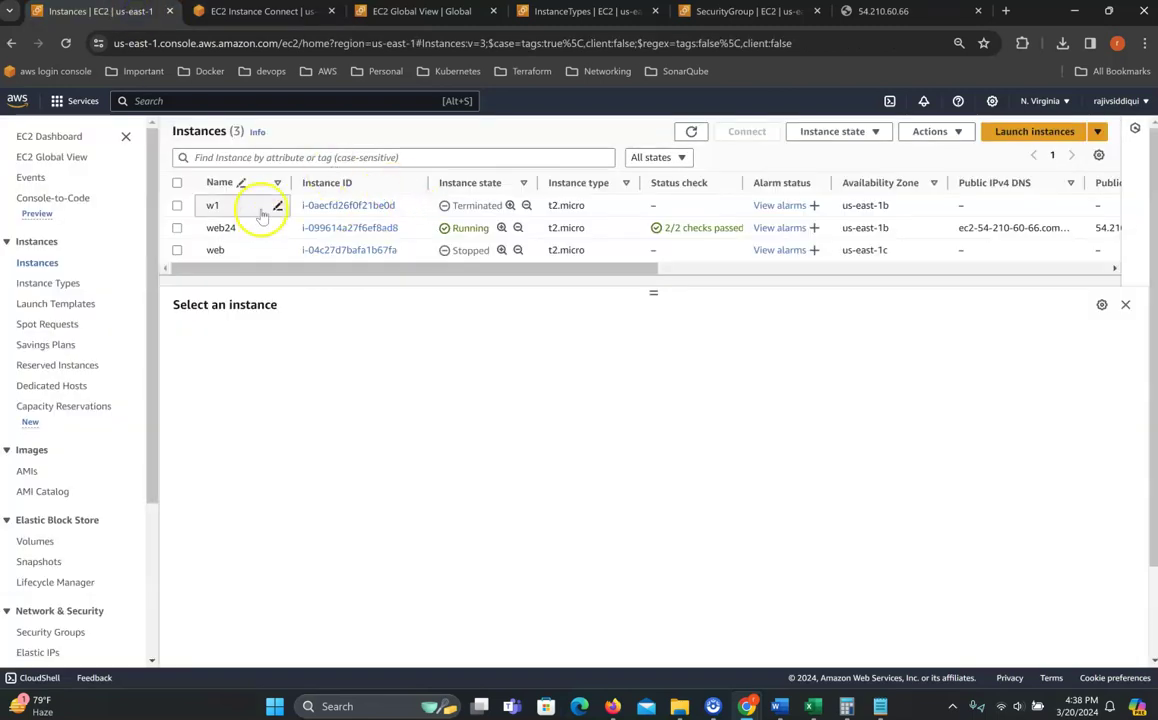
left_click(178, 228)
left_click(770, 134)
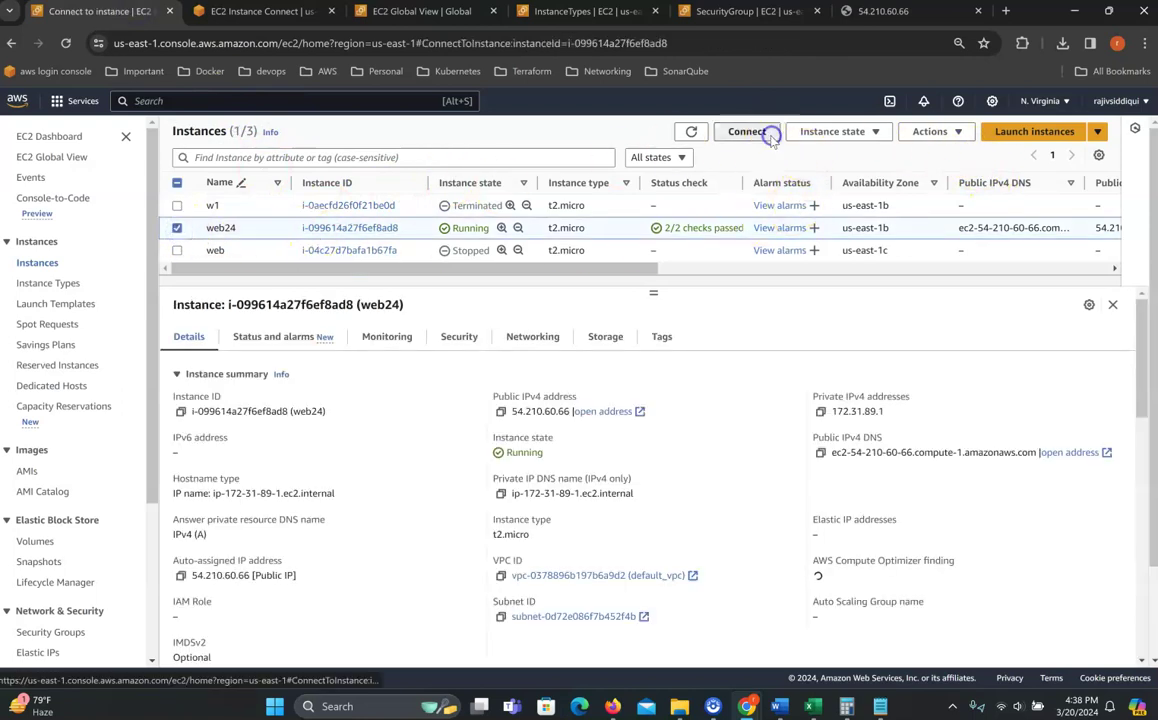
left_click(316, 233)
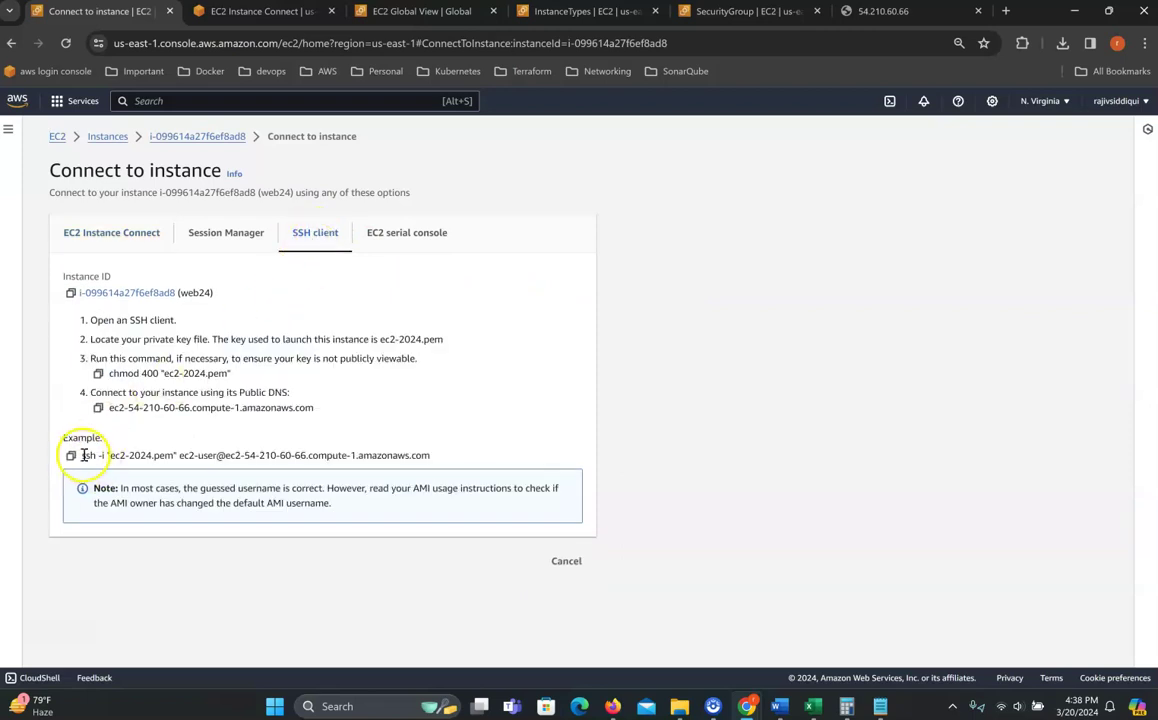
left_click_drag(84, 456, 407, 455)
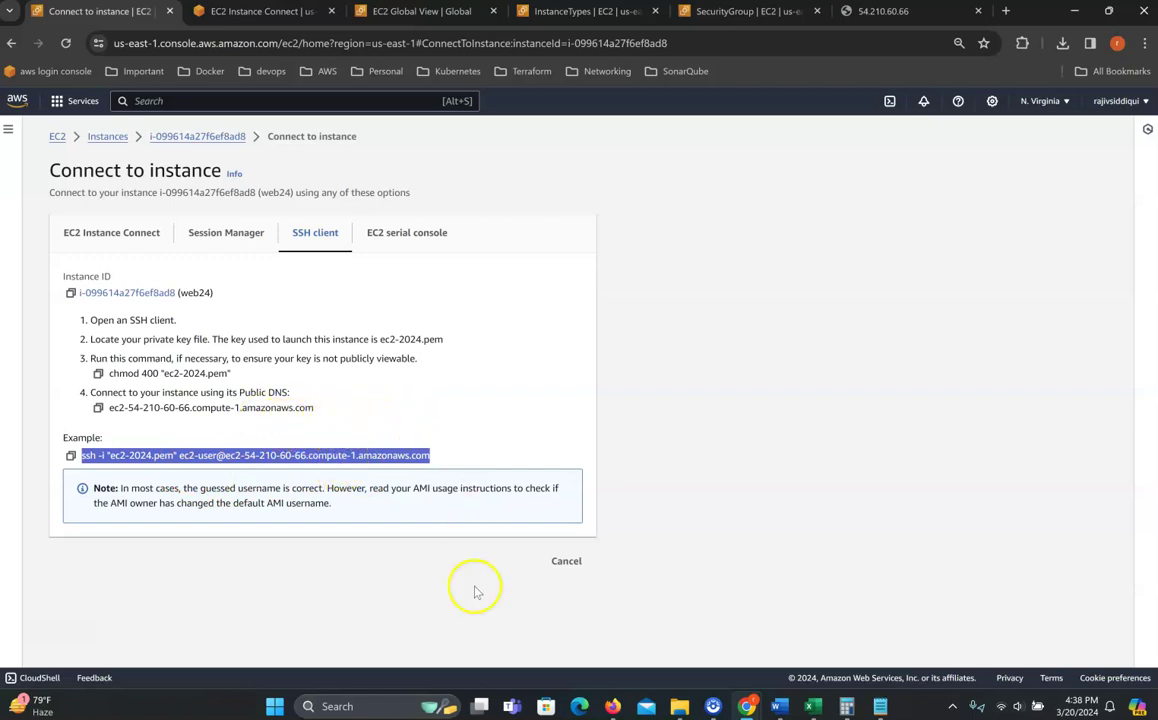
left_click(70, 455)
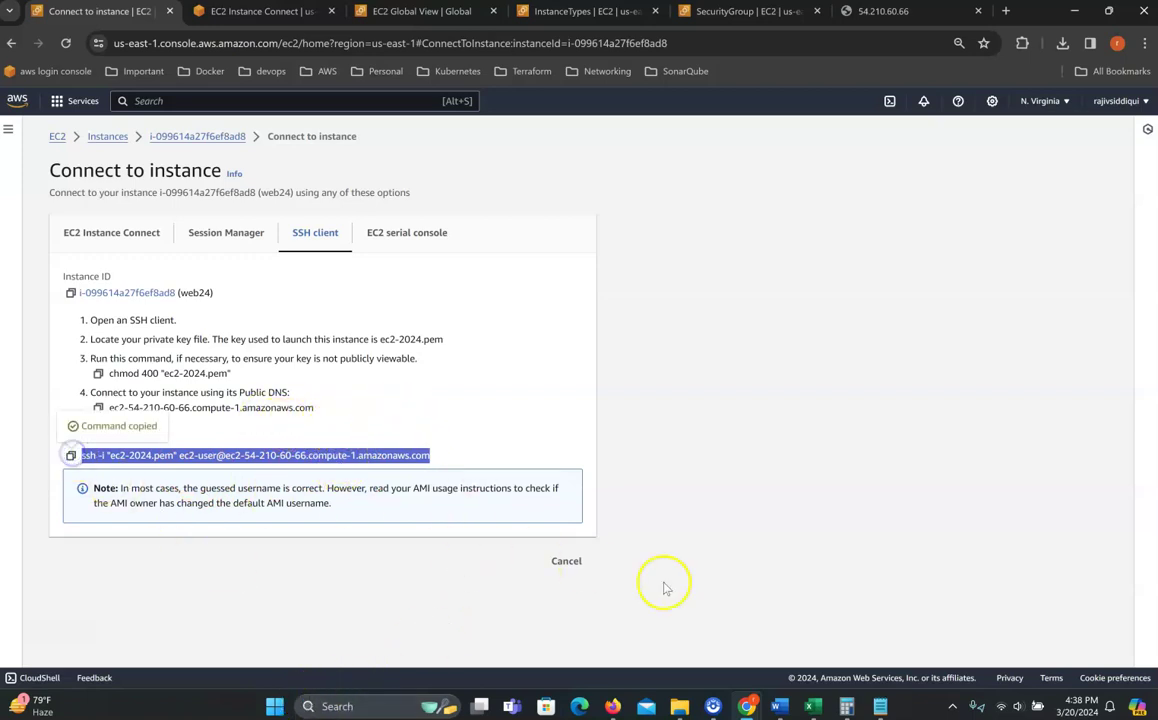
Step: Open Git Bash and change to the d:\keypair directory
left_click(367, 707)
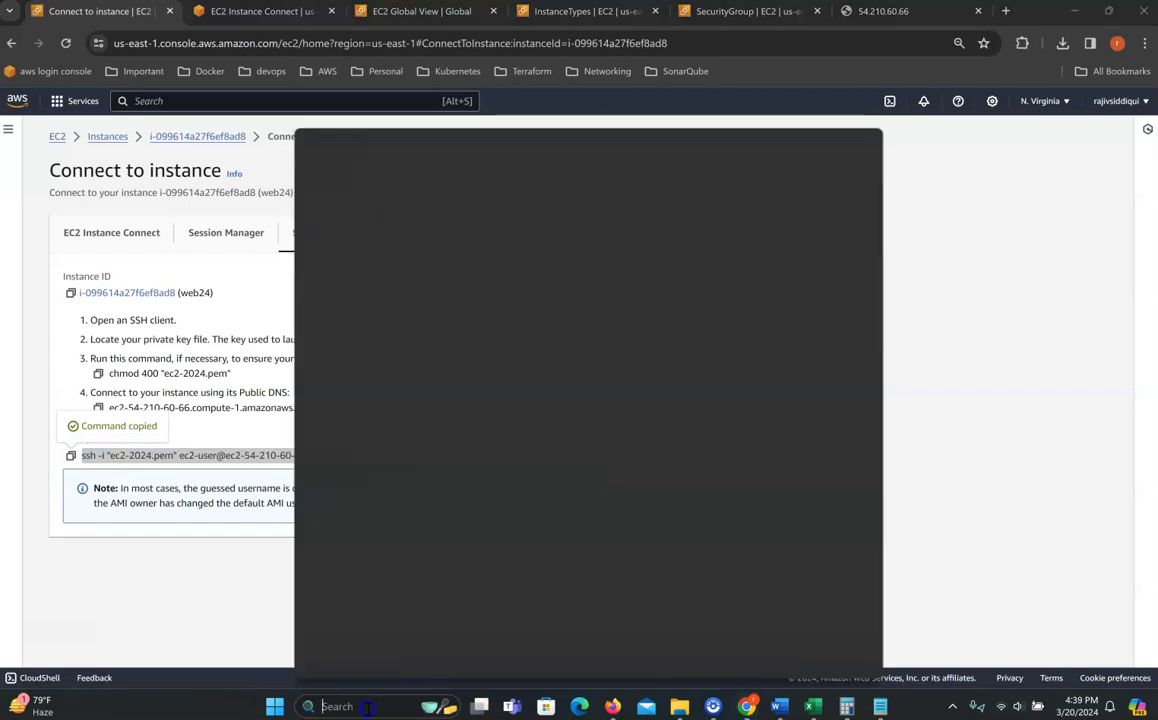
type("git")
key("Return")
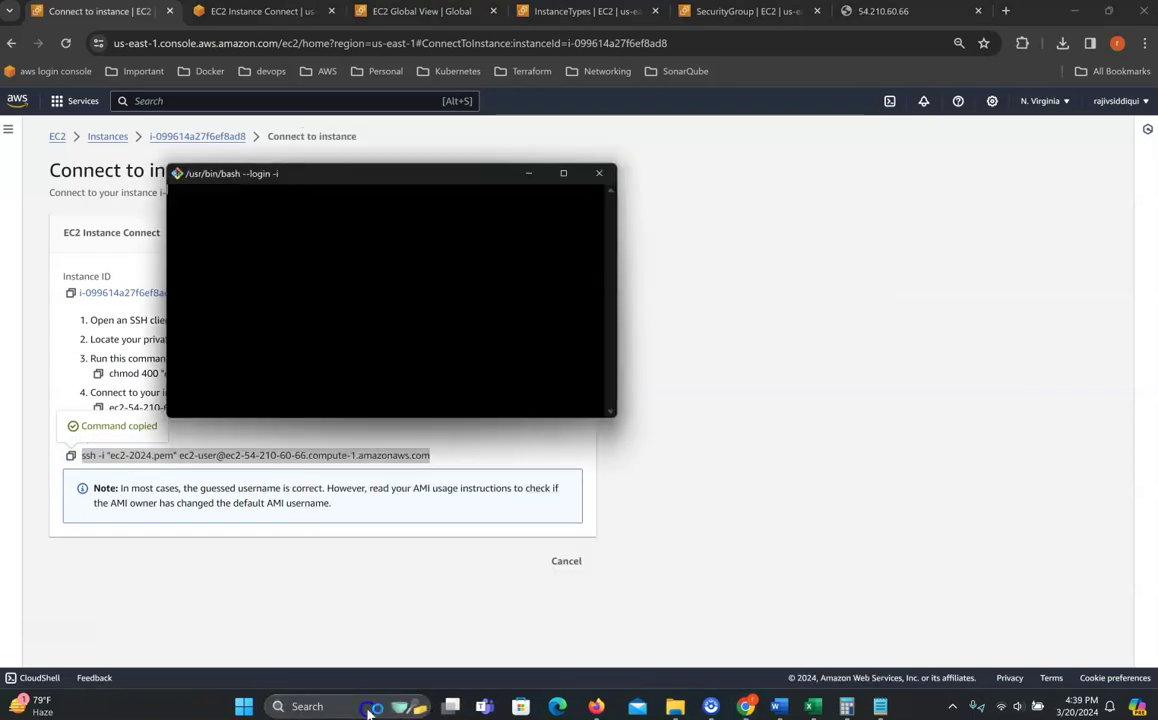
left_click(377, 336)
type("cd d:\\key")
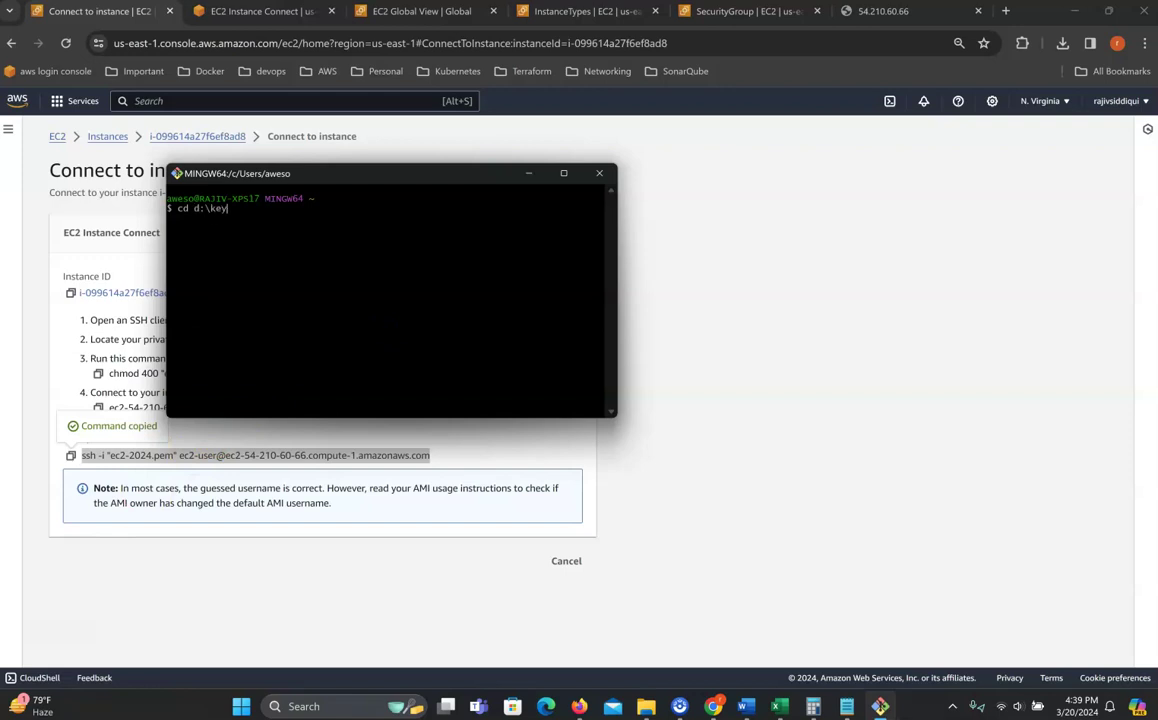
type("pair")
key("Return")
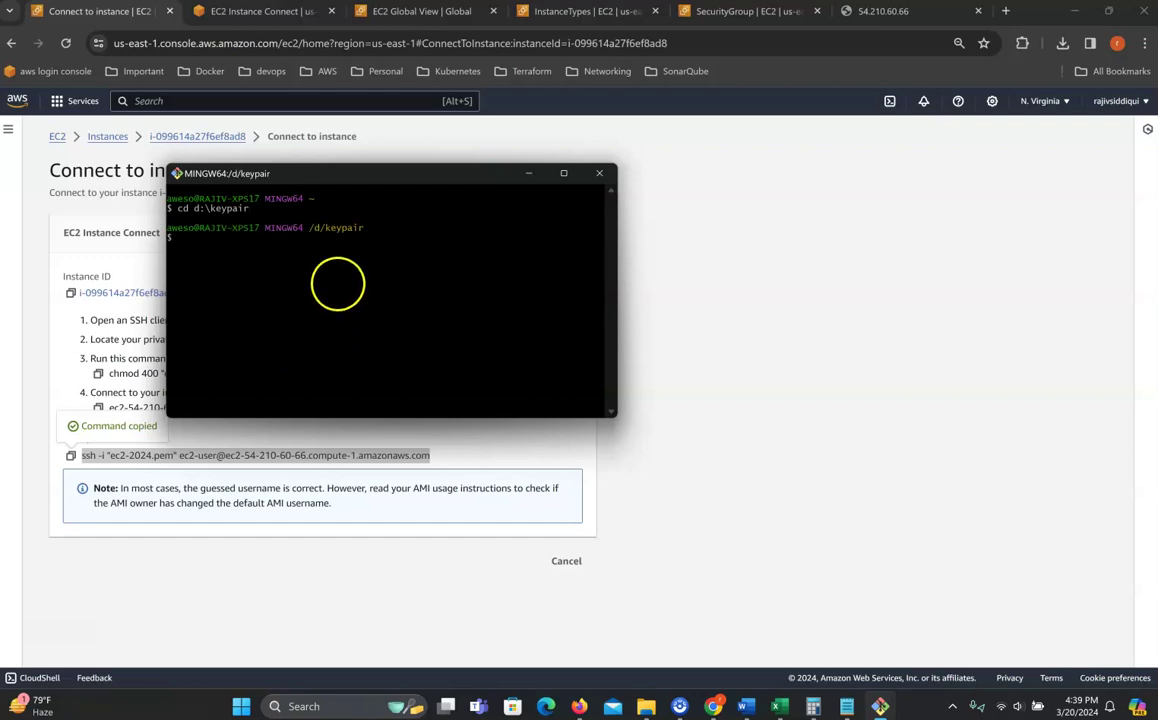
Step: Widen the Git Bash window and copy web24's example SSH command again from the connection page
right_click(336, 278)
left_click(405, 325)
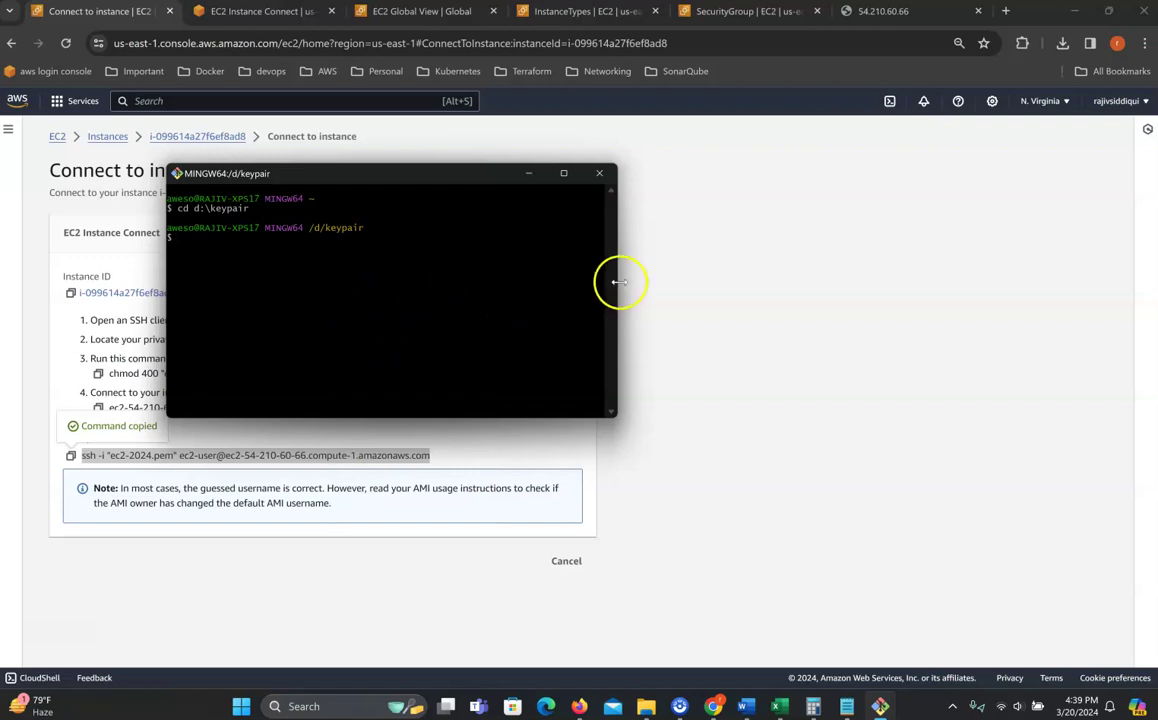
left_click_drag(620, 282, 799, 282)
left_click(301, 589)
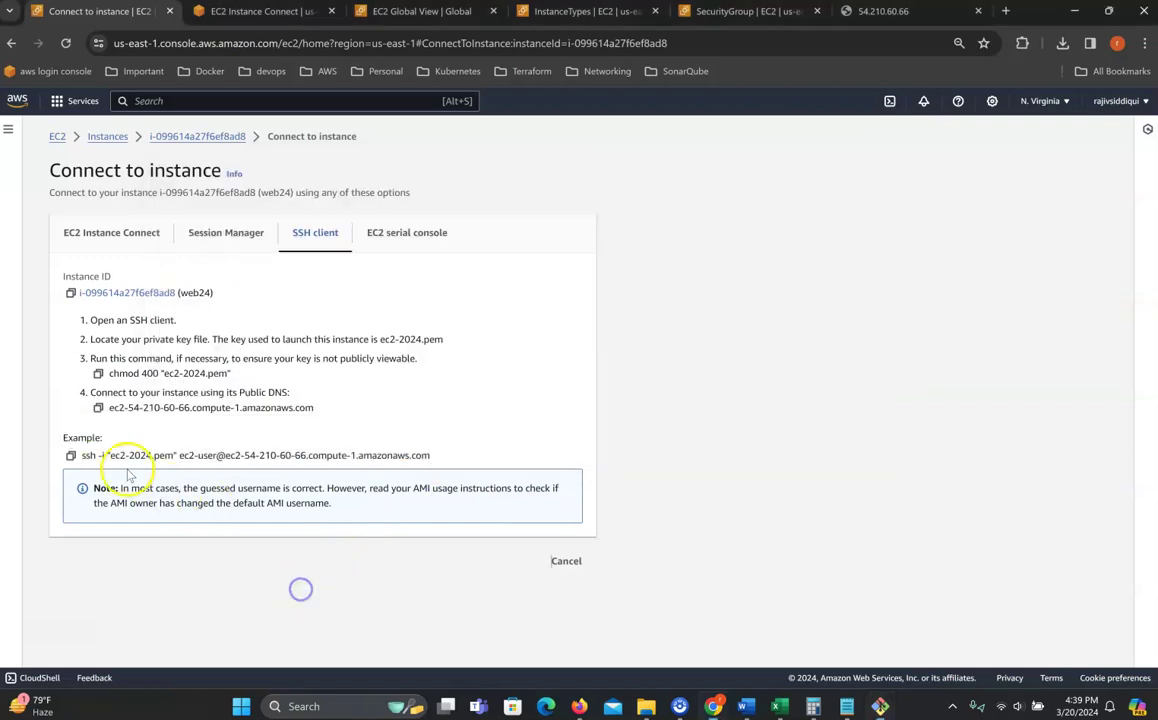
left_click(70, 455)
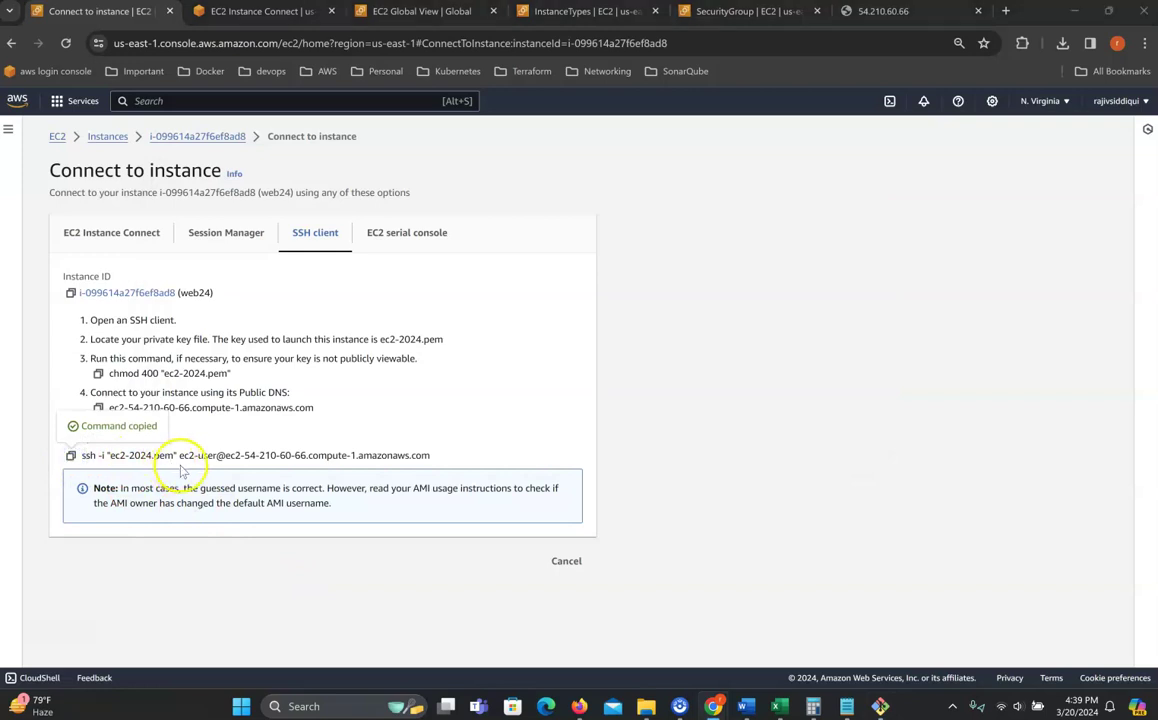
Step: Run the copied SSH command with ec2-2024.pem in Git Bash and accept the host's authenticity with yes
key("alt+Tab")
right_click(319, 255)
left_click(368, 295)
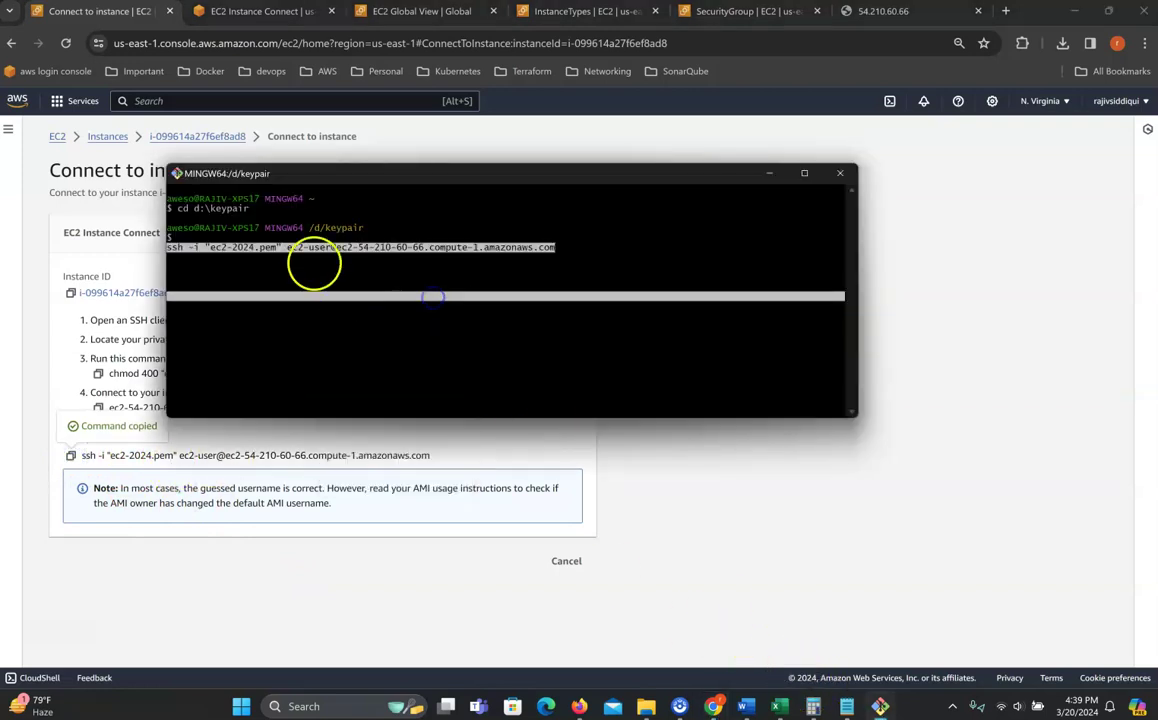
left_click(494, 246)
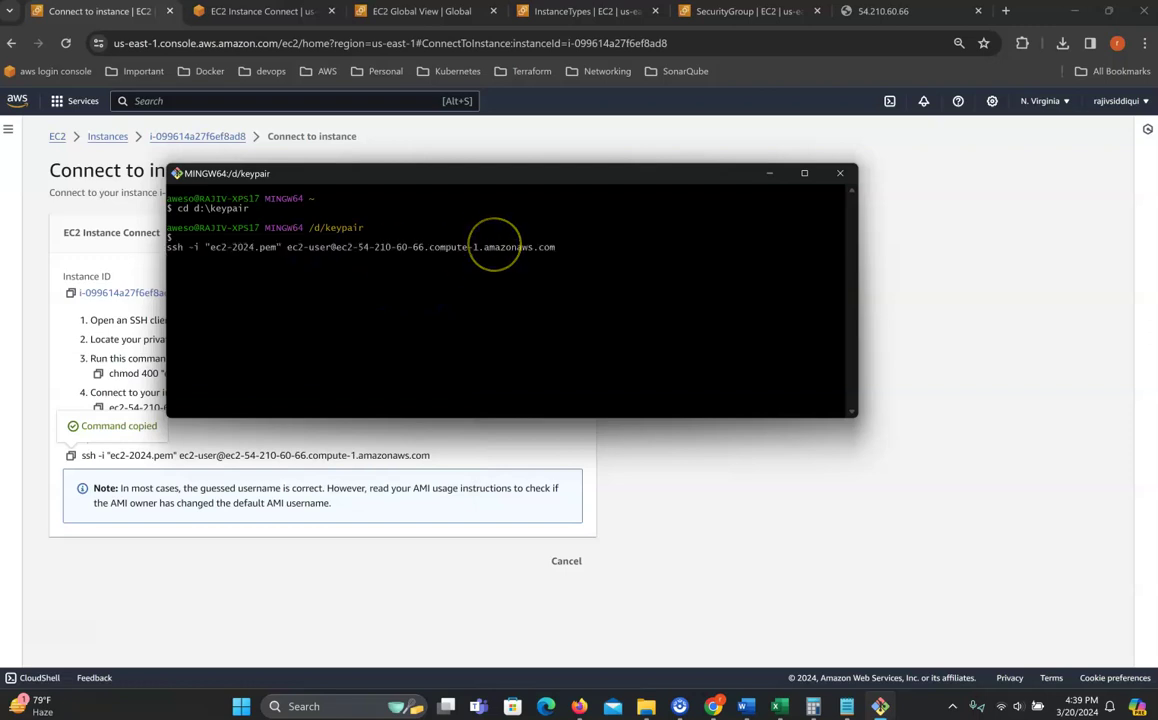
key("Return")
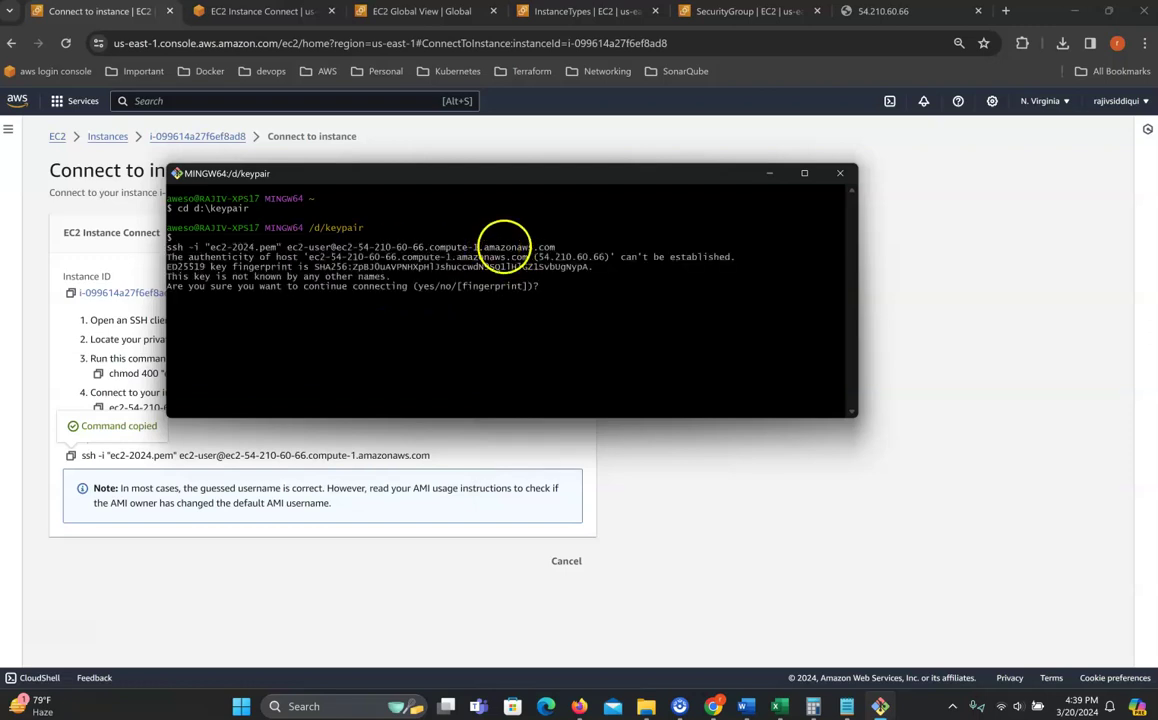
type("yes")
key("Return")
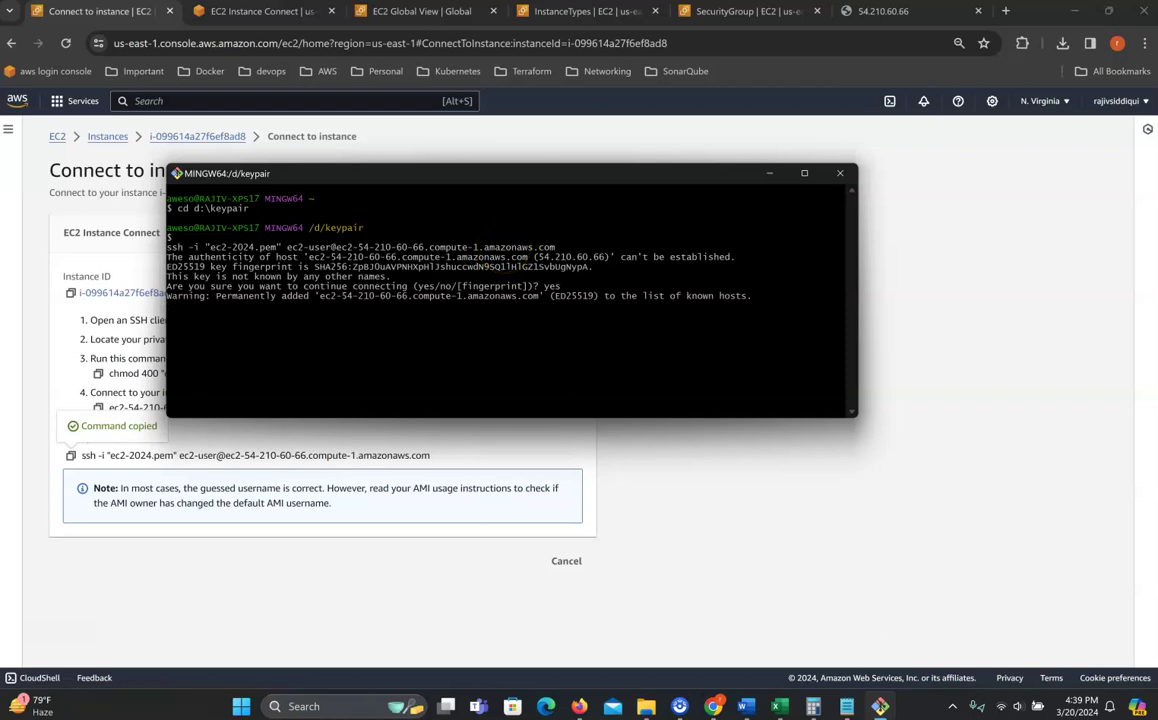
Step: Print the current working directory in the SSH session with pwd
type("p")
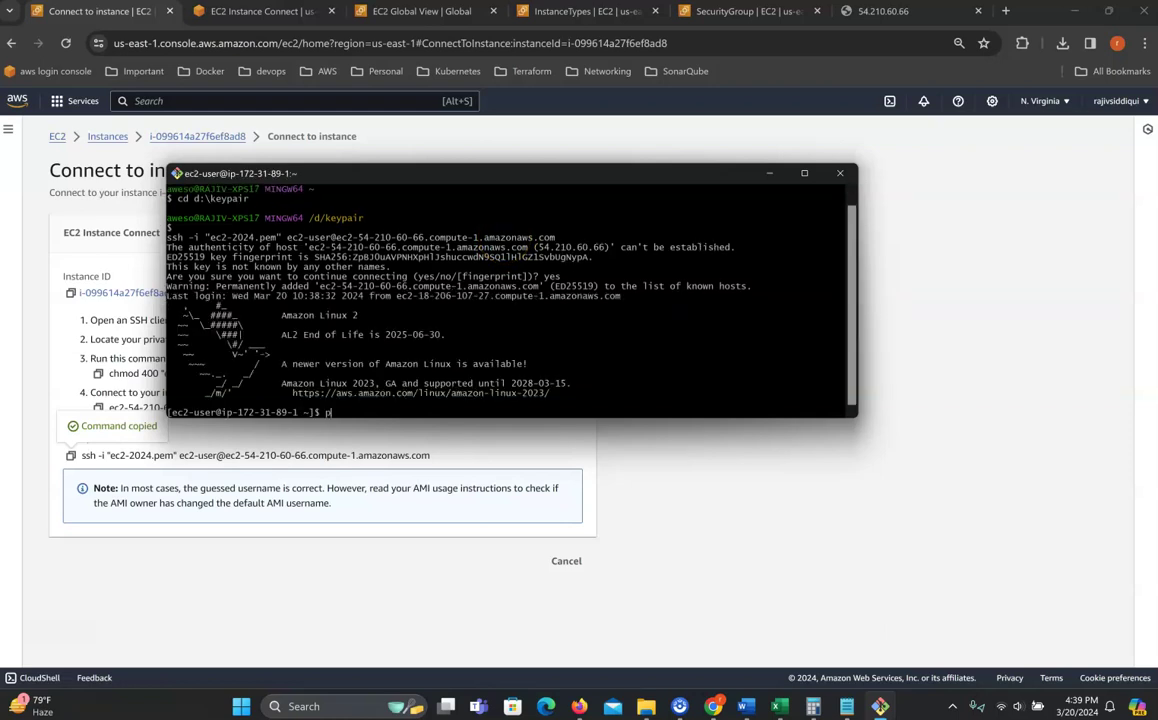
type("wd")
key("Return")
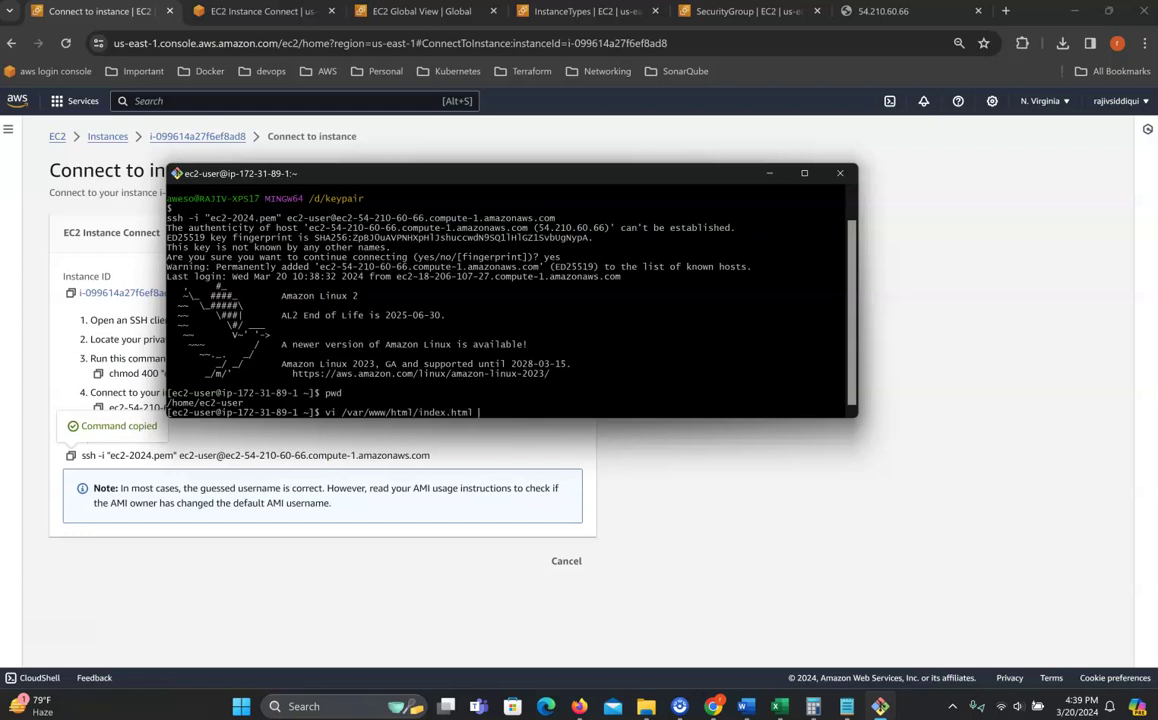
Step: View /var/www/html/index.html in vi, try to save it with :wq!, and quit with :q!
key("Return")
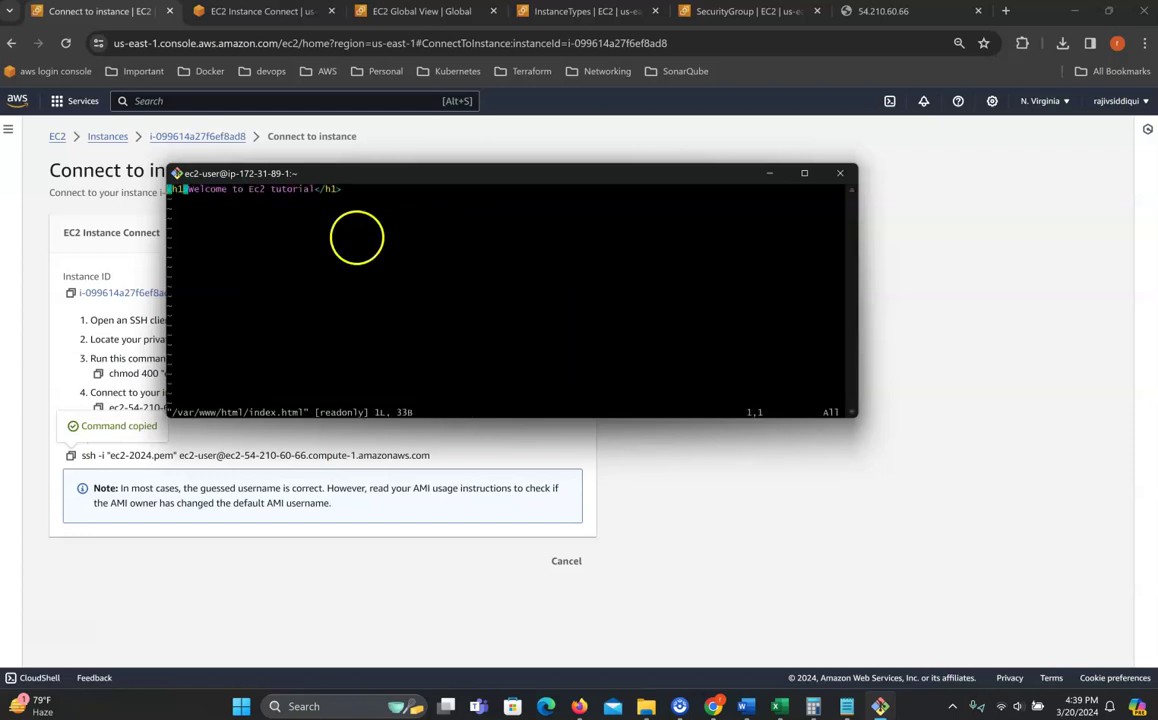
type(":wq!")
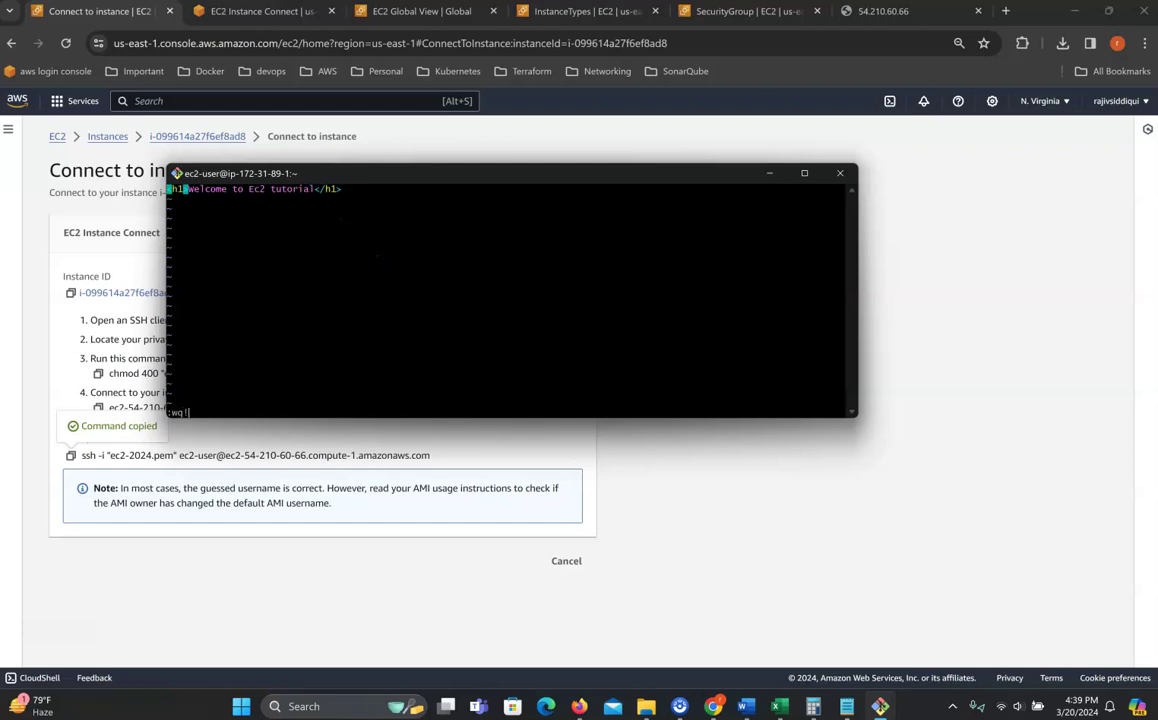
key("Return")
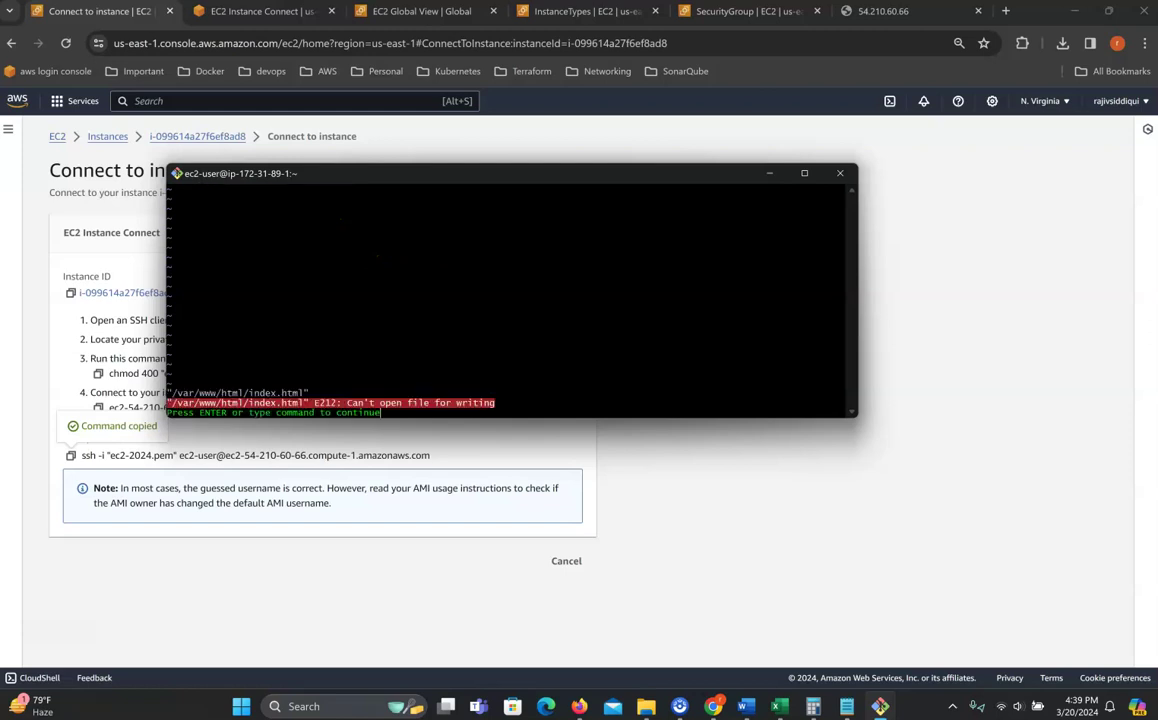
type(":q")
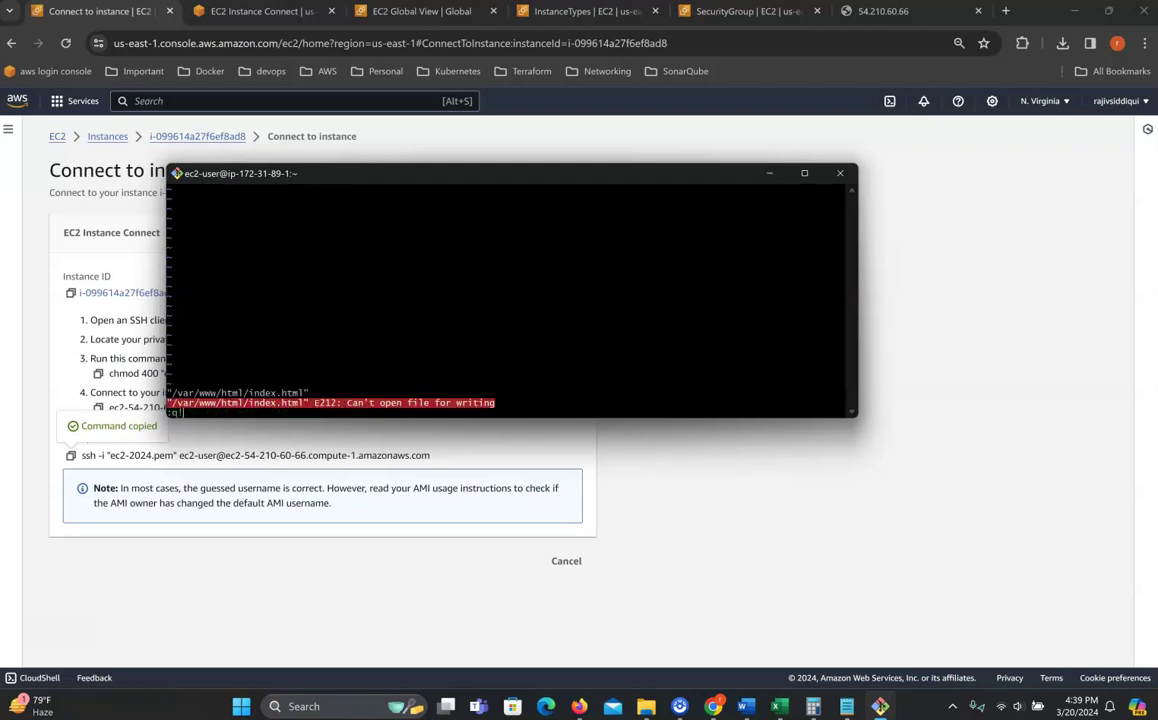
type("!")
key("Return")
Step: End the SSH session on web24 with exit
type("ex")
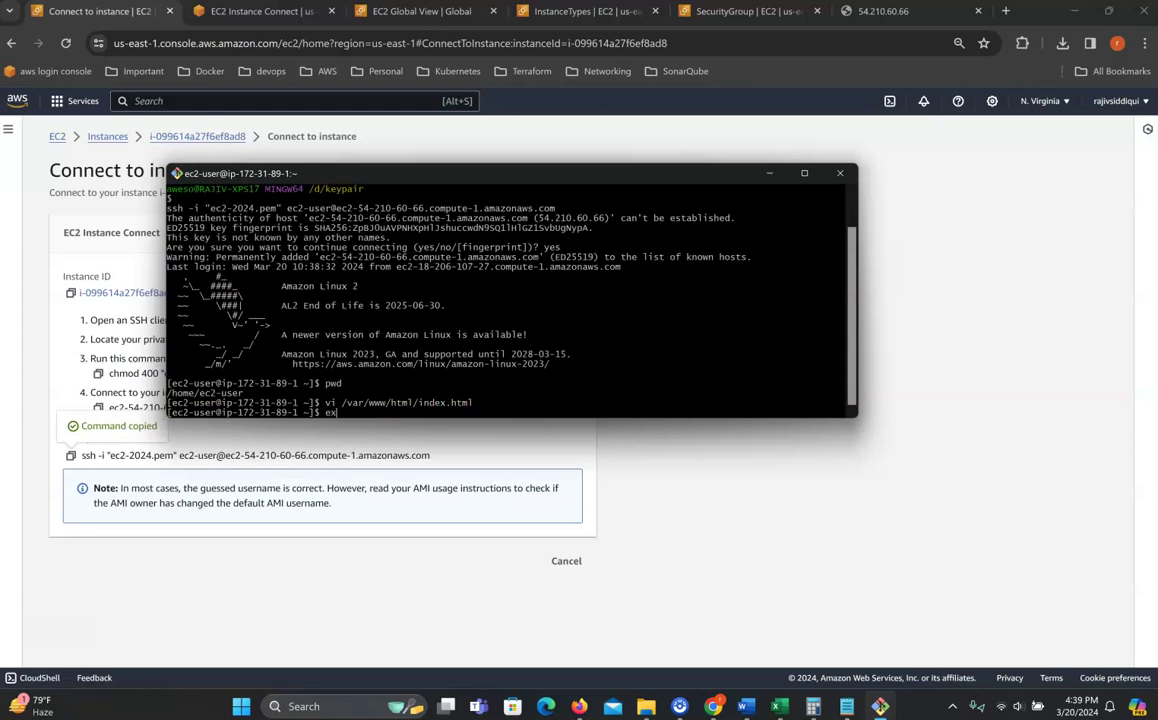
type("it")
key("Return")
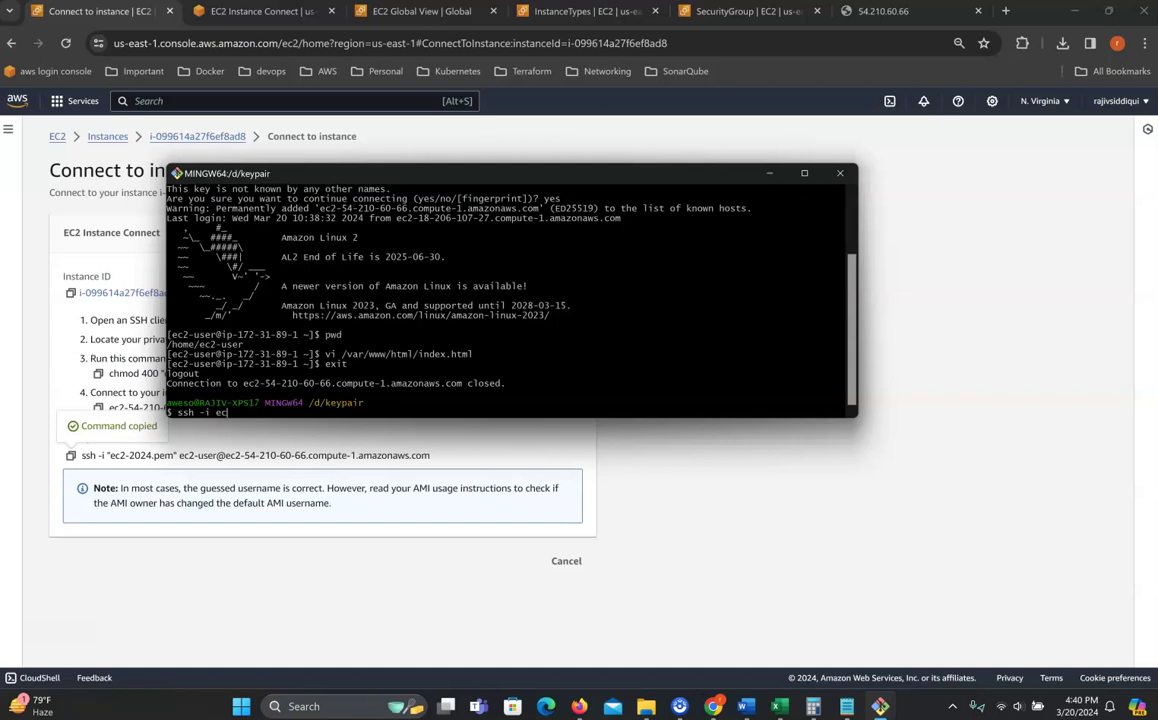
Step: Switch back to the browser and leave web24's connection page for the instances list
left_click(574, 524)
left_click(563, 561)
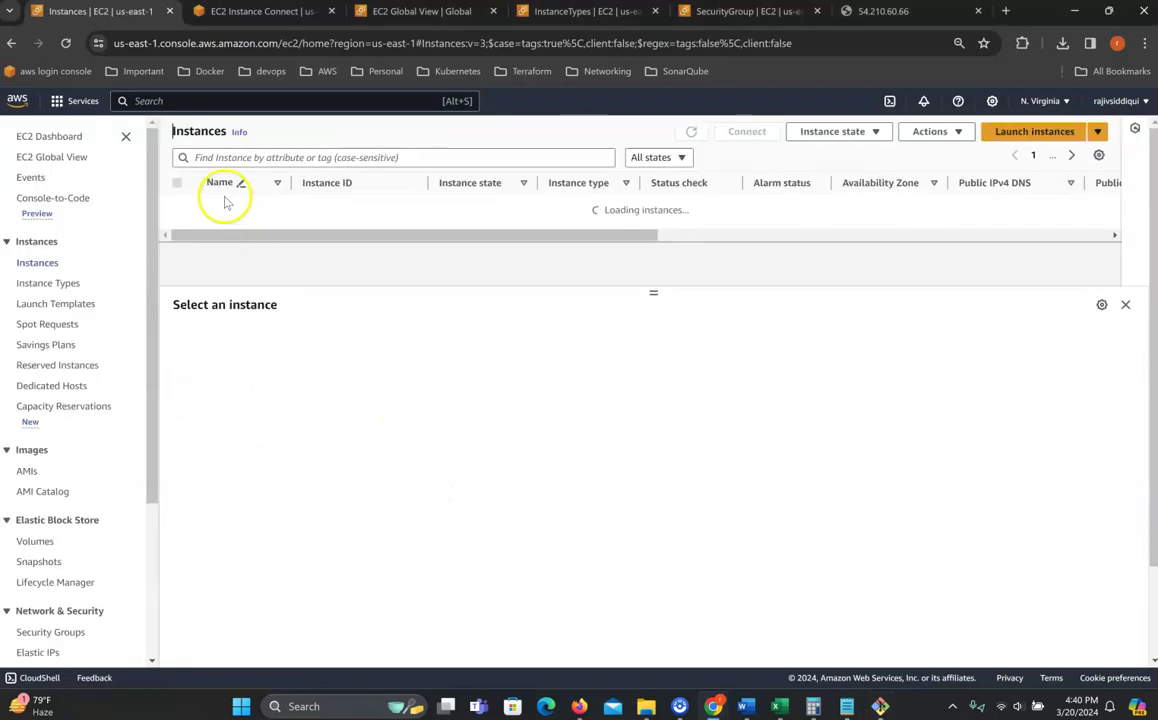